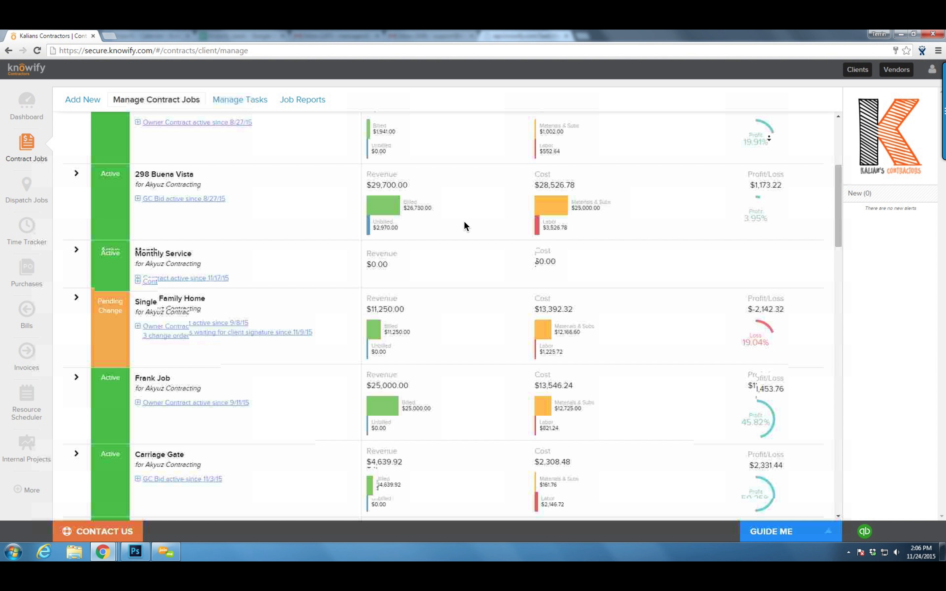
Start a new job and choose SMartCon Contracting as its client
{"action": "scroll", "coordinate": [465, 226], "scroll_direction": "down", "scroll_amount": 2}
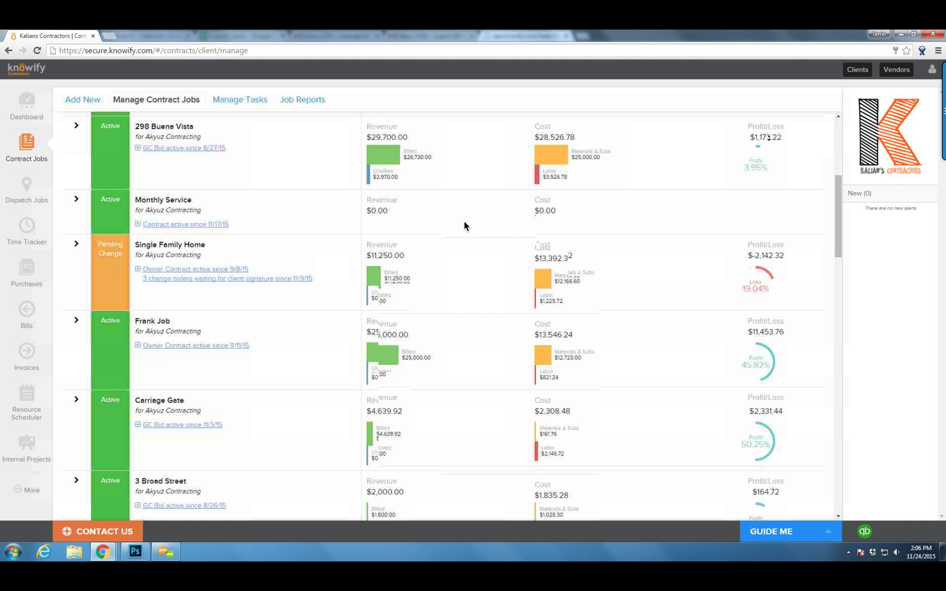
{"action": "scroll", "coordinate": [465, 226], "scroll_direction": "down", "scroll_amount": 2}
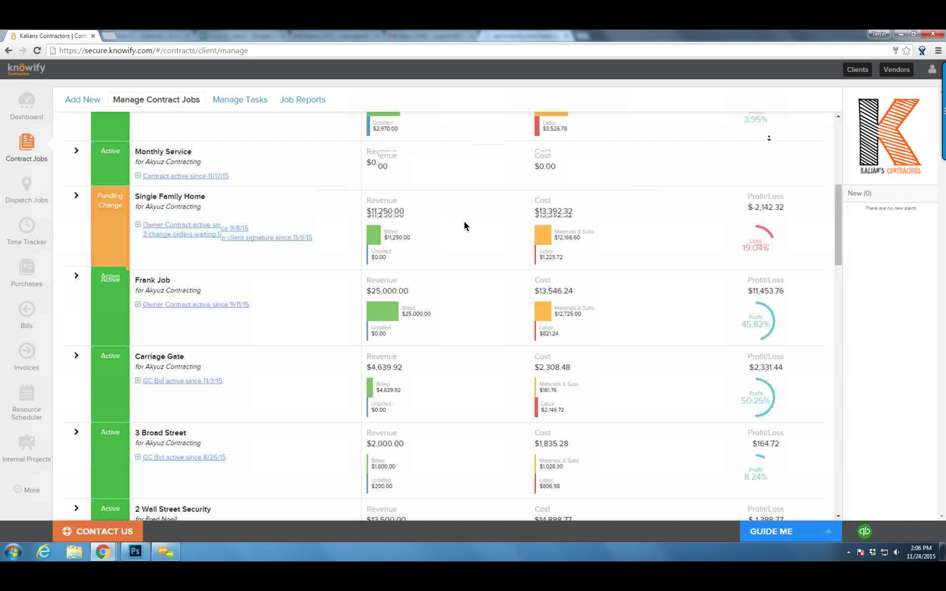
{"action": "scroll", "coordinate": [465, 226], "scroll_direction": "down", "scroll_amount": 2}
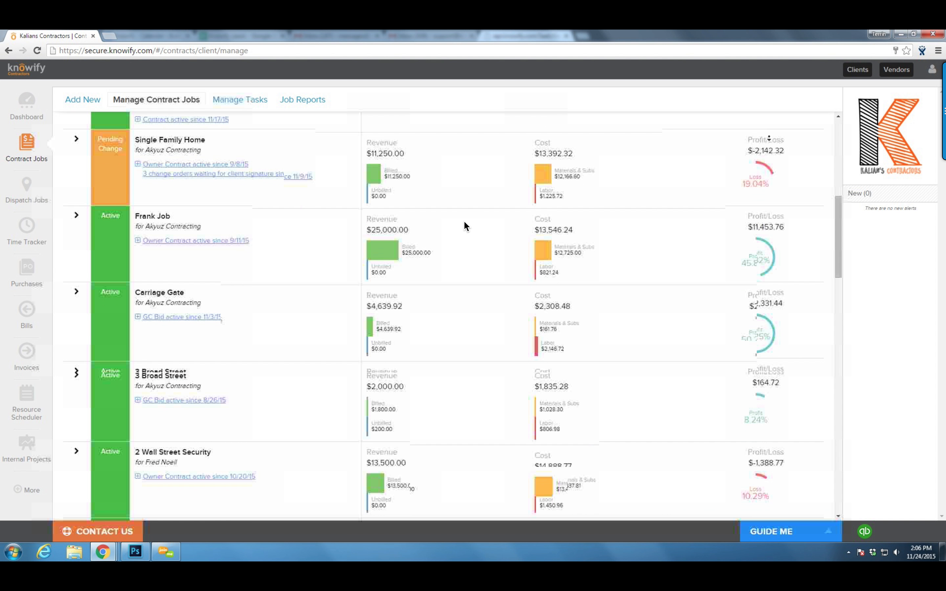
{"action": "scroll", "coordinate": [465, 226], "scroll_direction": "down", "scroll_amount": 2}
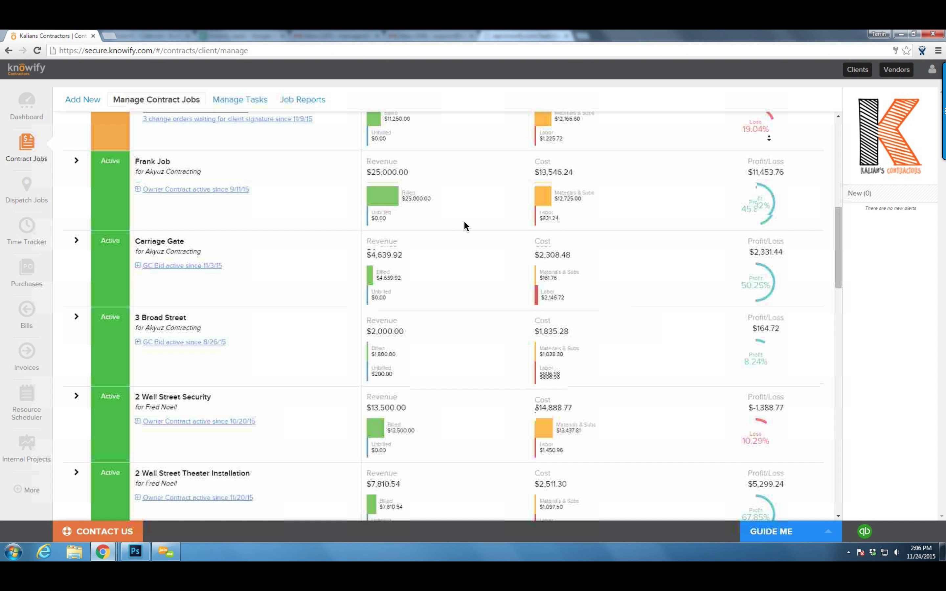
{"action": "left_click_drag", "start_coordinate": [838, 242], "coordinate": [841, 146]}
{"action": "left_click", "coordinate": [92, 102]}
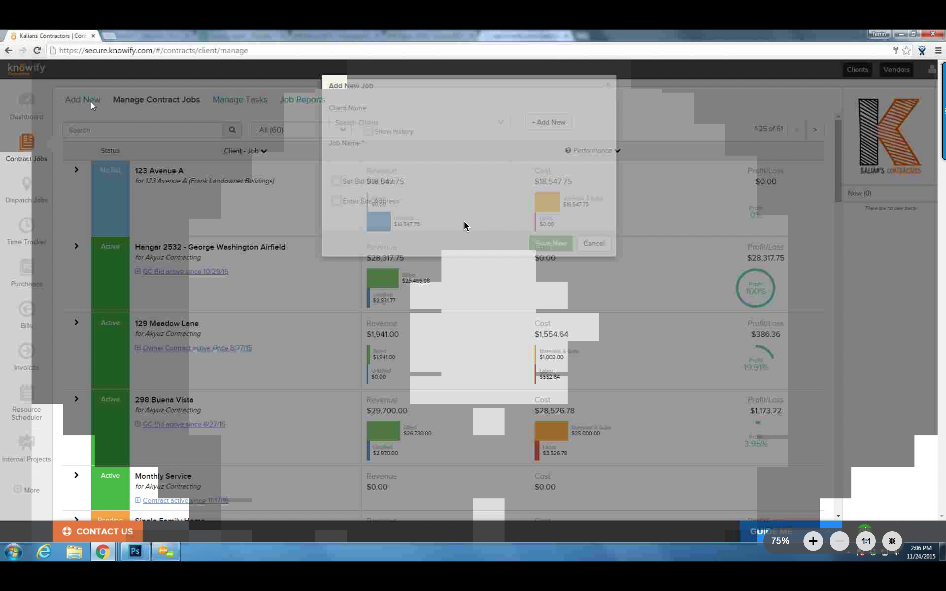
{"action": "left_click", "coordinate": [345, 125]}
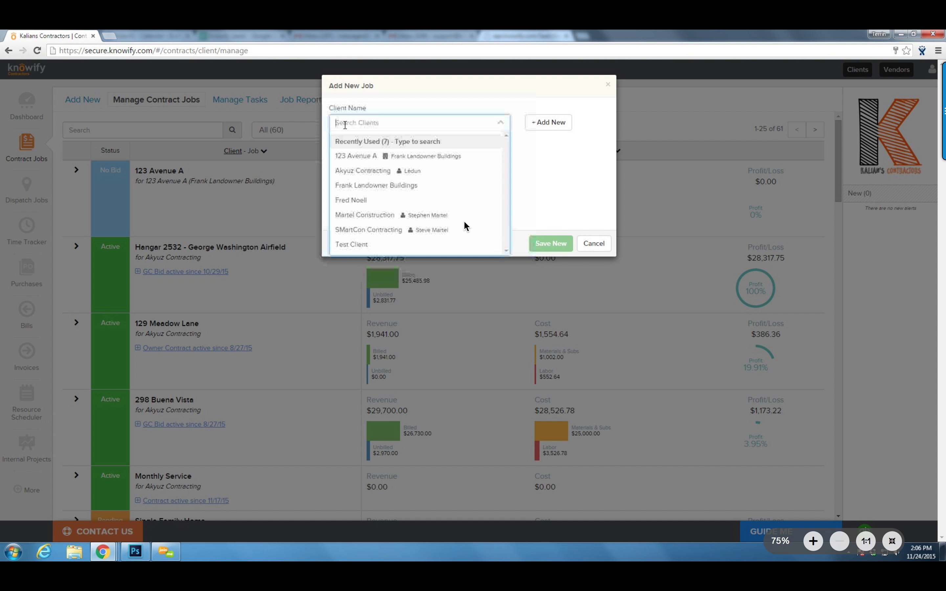
{"action": "left_click", "coordinate": [397, 118]}
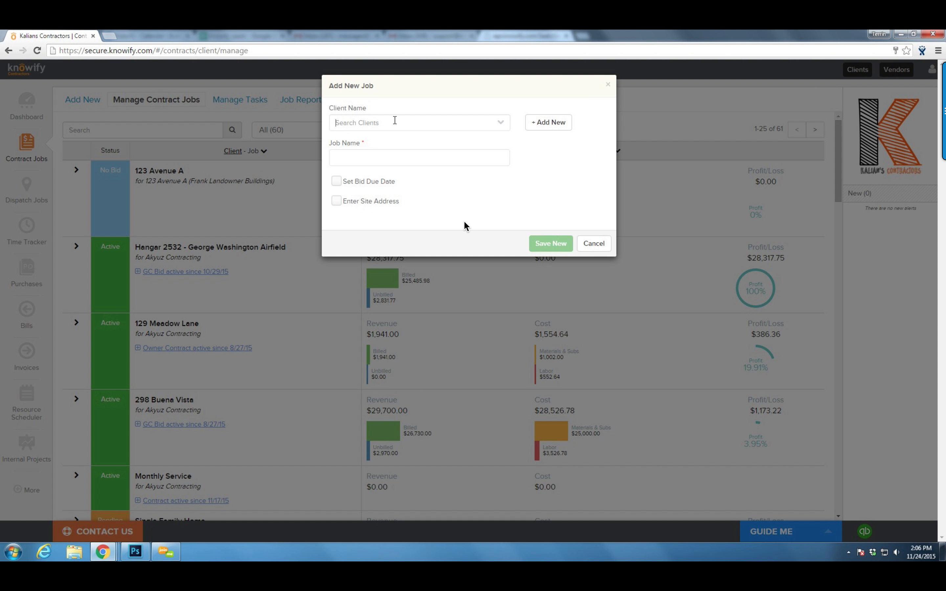
{"action": "left_click", "coordinate": [395, 121]}
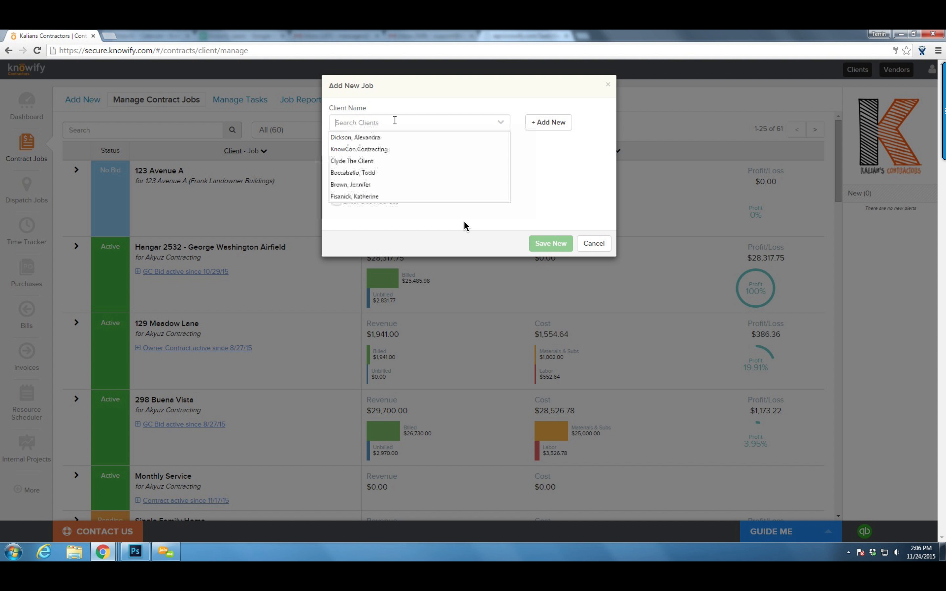
{"action": "left_click", "coordinate": [502, 123]}
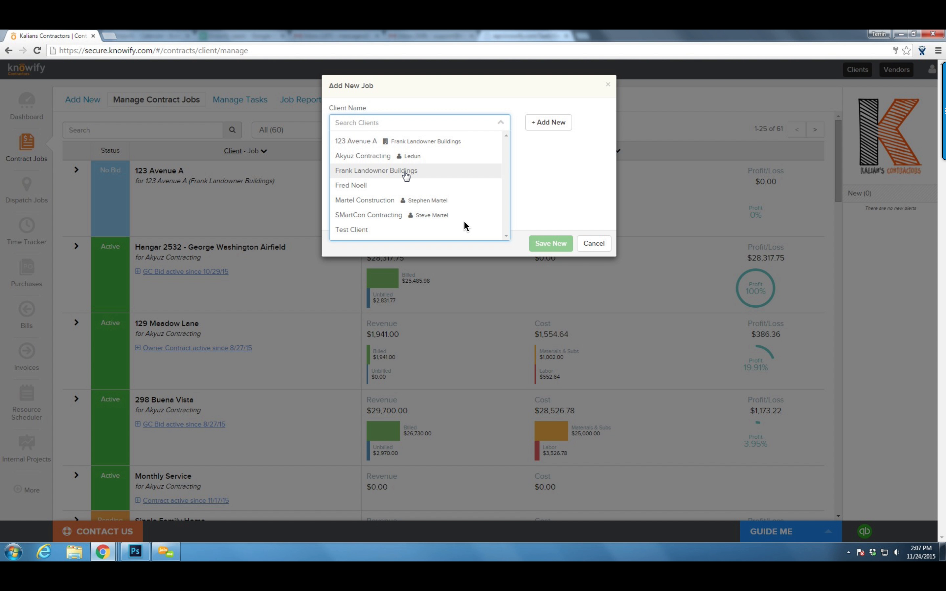
{"action": "left_click", "coordinate": [407, 215]}
Name the job '2 Wall Street'
{"action": "left_click", "coordinate": [403, 154]}
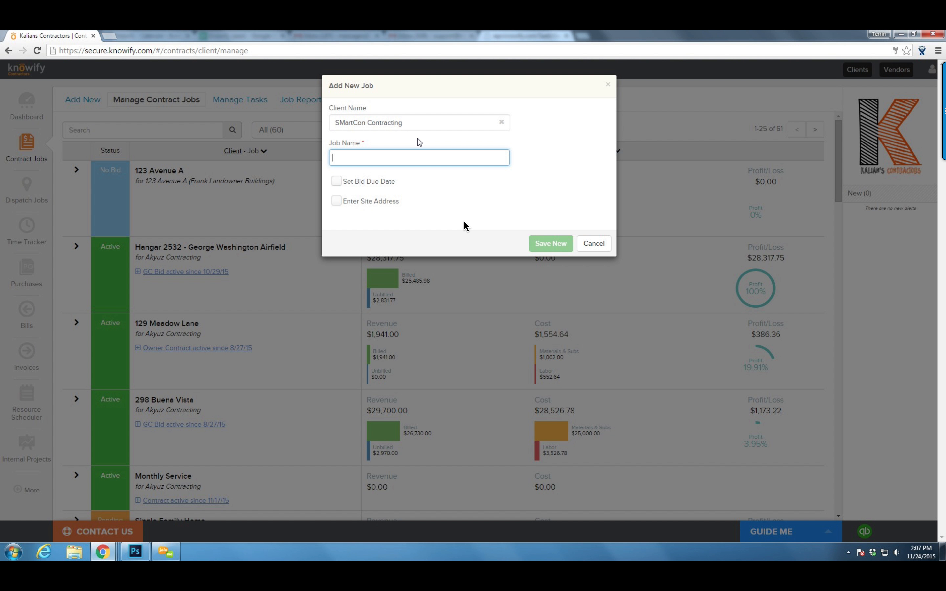
{"action": "type", "text": "2 Wall W"}
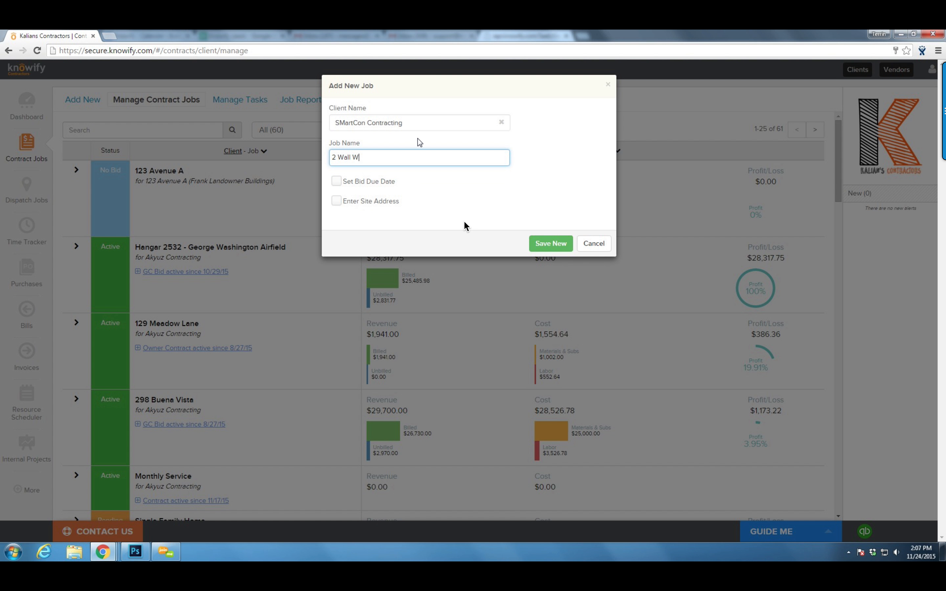
{"action": "key", "text": "BackSpace"}
{"action": "type", "text": "Street"}
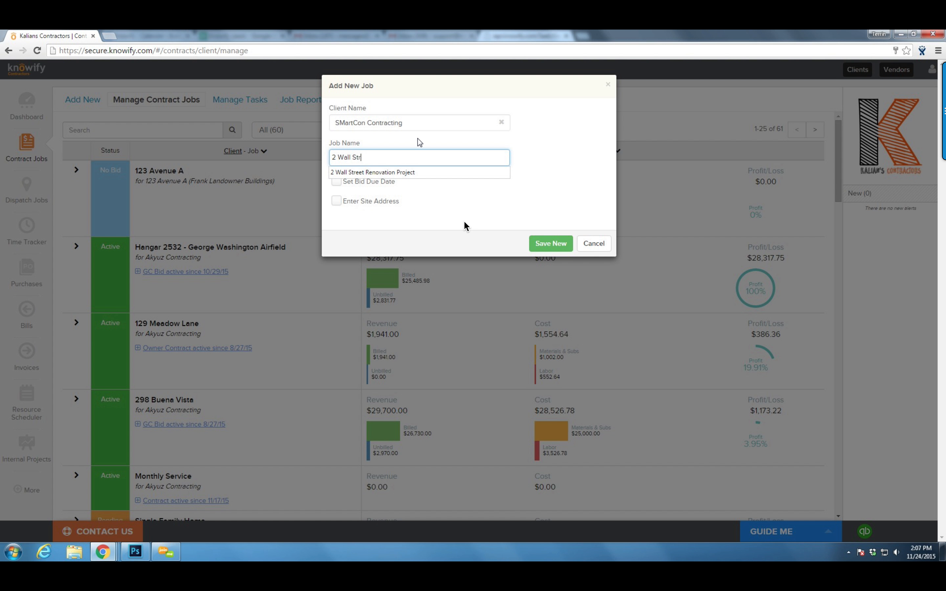
{"action": "key", "text": "Tab"}
Set the site address to 2 Wall Street, New York, NY 10005 and save the job
{"action": "left_click", "coordinate": [337, 201]}
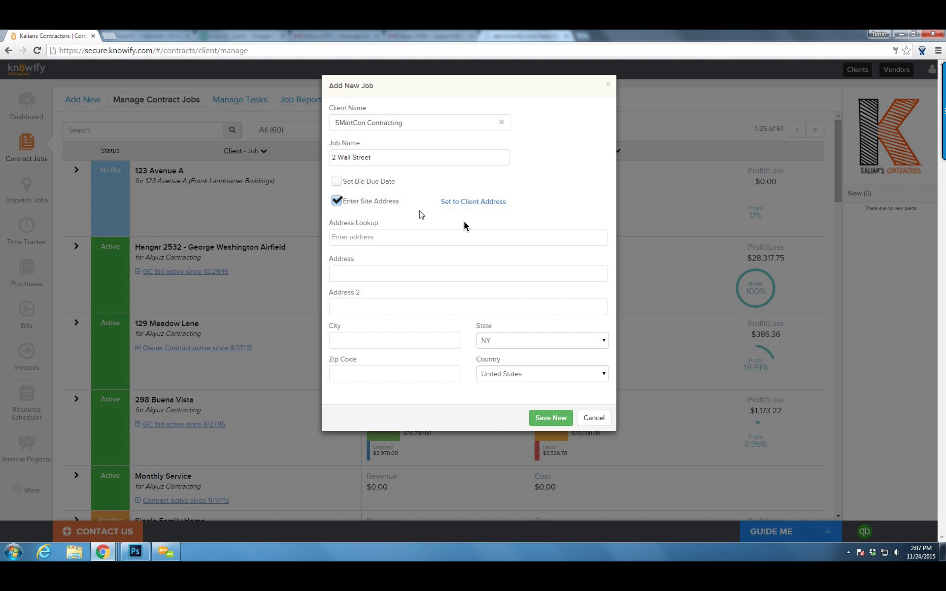
{"action": "left_click", "coordinate": [461, 201]}
{"action": "left_click_drag", "start_coordinate": [384, 272], "coordinate": [280, 280]}
{"action": "left_click", "coordinate": [368, 238]}
{"action": "type", "text": "2 W"}
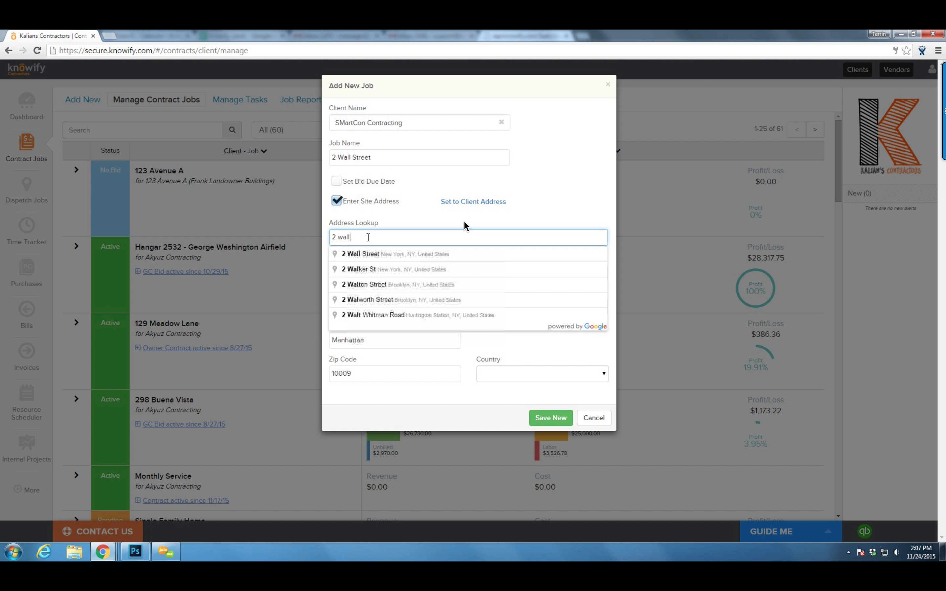
{"action": "key", "text": "Down"}
{"action": "key", "text": "Return"}
{"action": "left_click", "coordinate": [536, 424]}
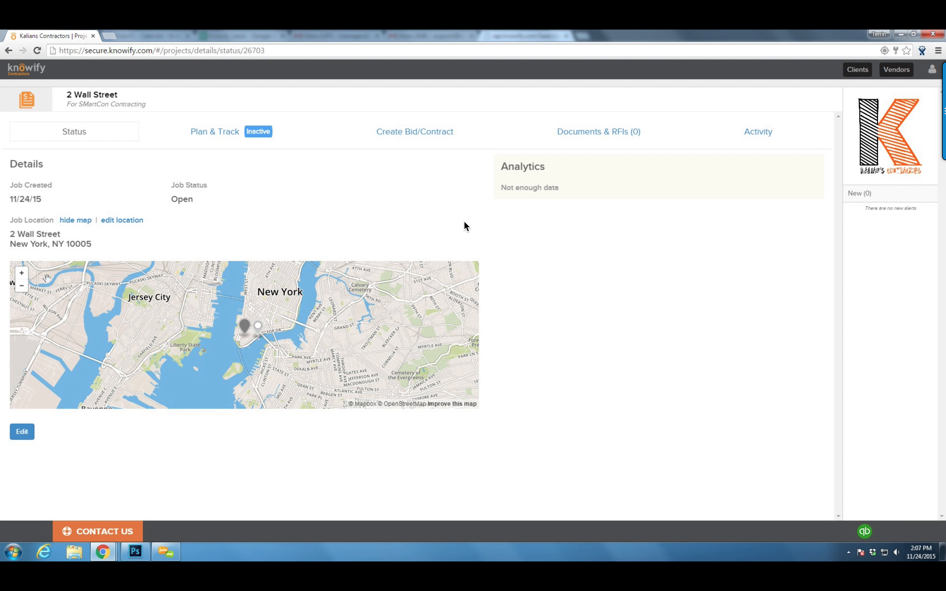
Zoom the site map into lower Manhattan, then view the job's empty Plan & Track page
{"action": "left_click", "coordinate": [22, 274]}
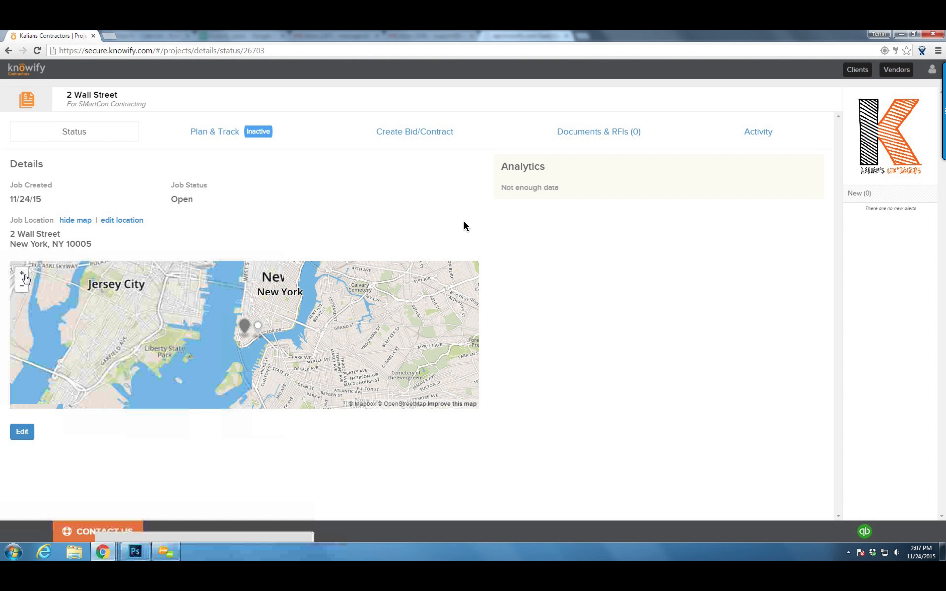
{"action": "left_click", "coordinate": [22, 274]}
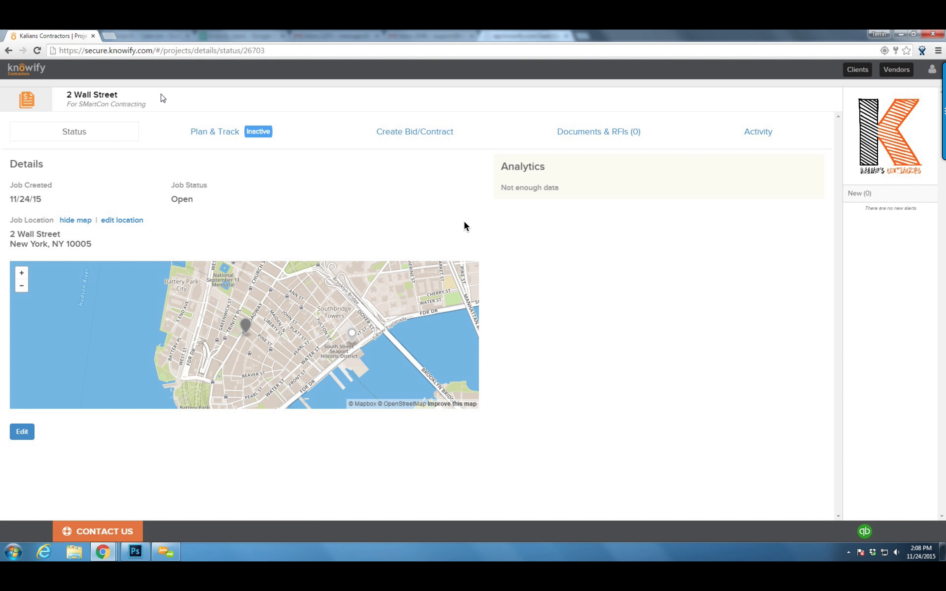
{"action": "left_click", "coordinate": [229, 133]}
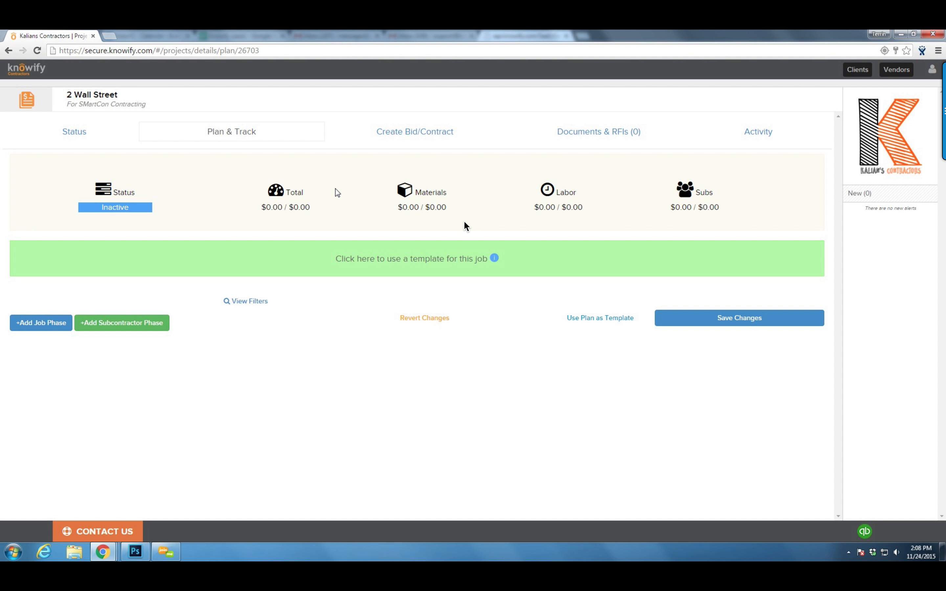
{"action": "left_click", "coordinate": [356, 263]}
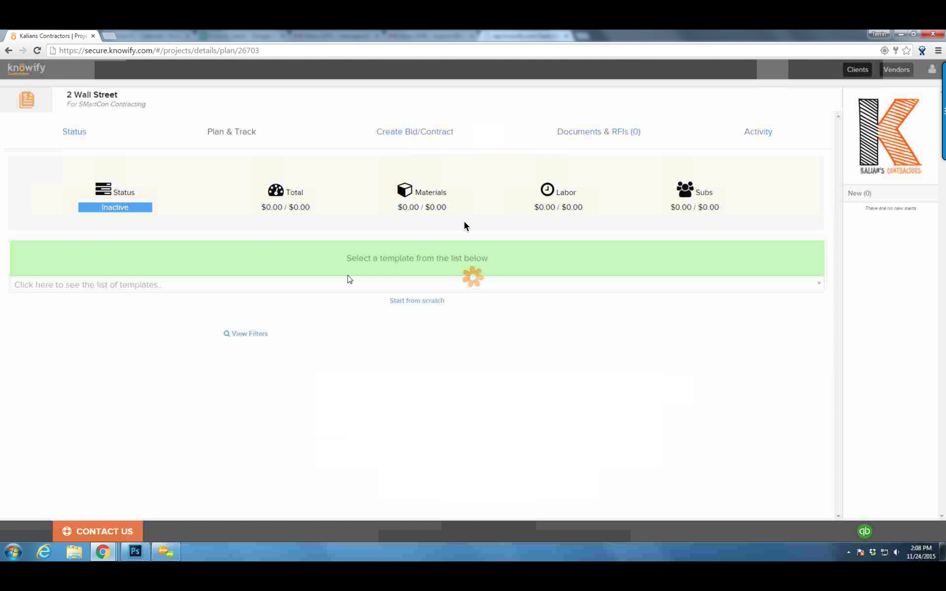
{"action": "left_click", "coordinate": [339, 285]}
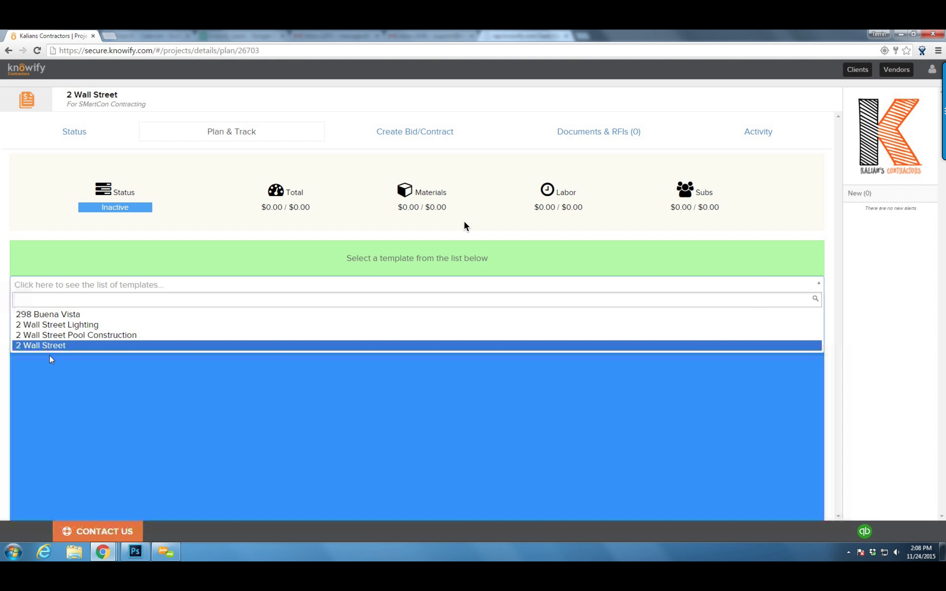
{"action": "left_click", "coordinate": [51, 359]}
{"action": "left_click", "coordinate": [55, 291]}
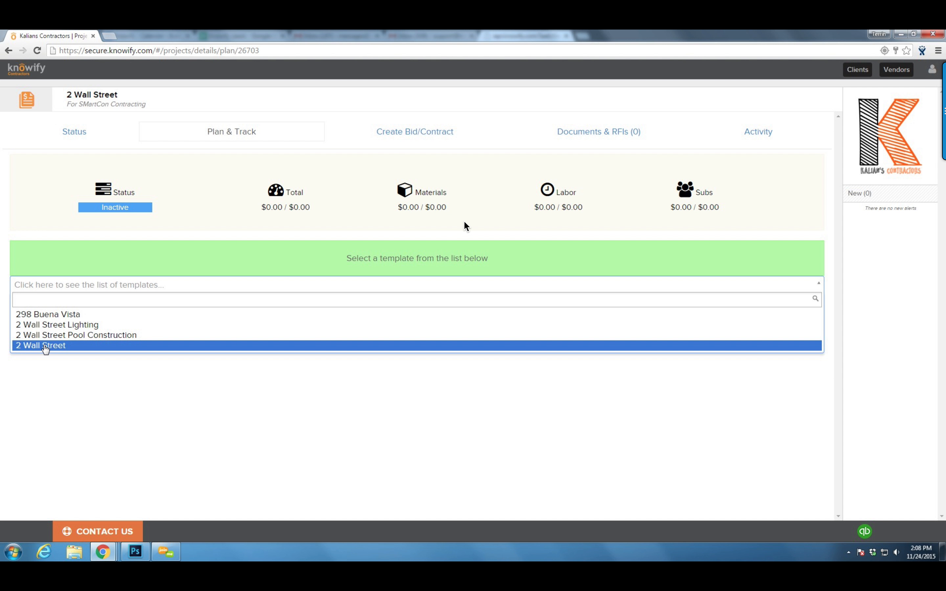
{"action": "left_click", "coordinate": [45, 346]}
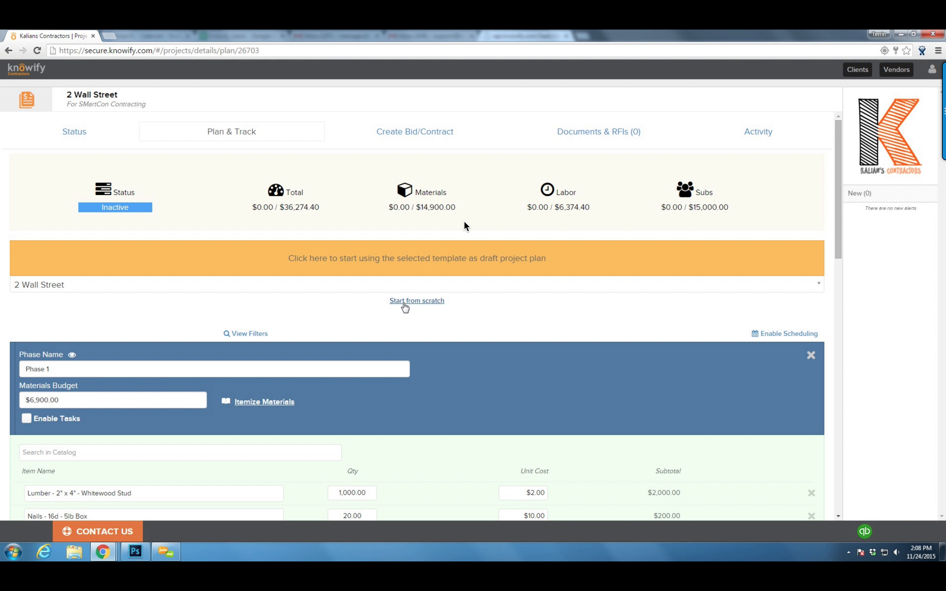
{"action": "left_click", "coordinate": [417, 260]}
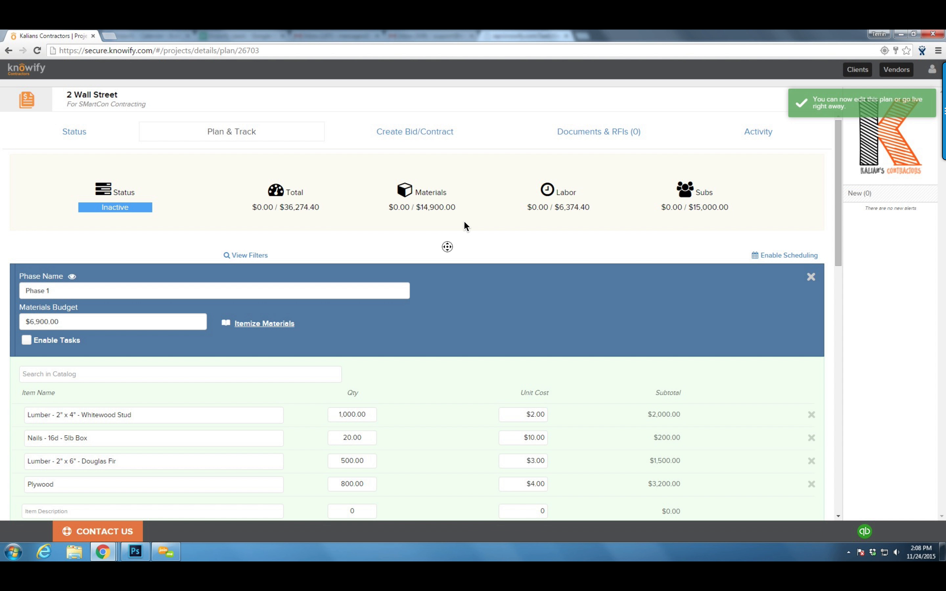
{"action": "scroll", "coordinate": [446, 246], "scroll_direction": "down", "scroll_amount": 1}
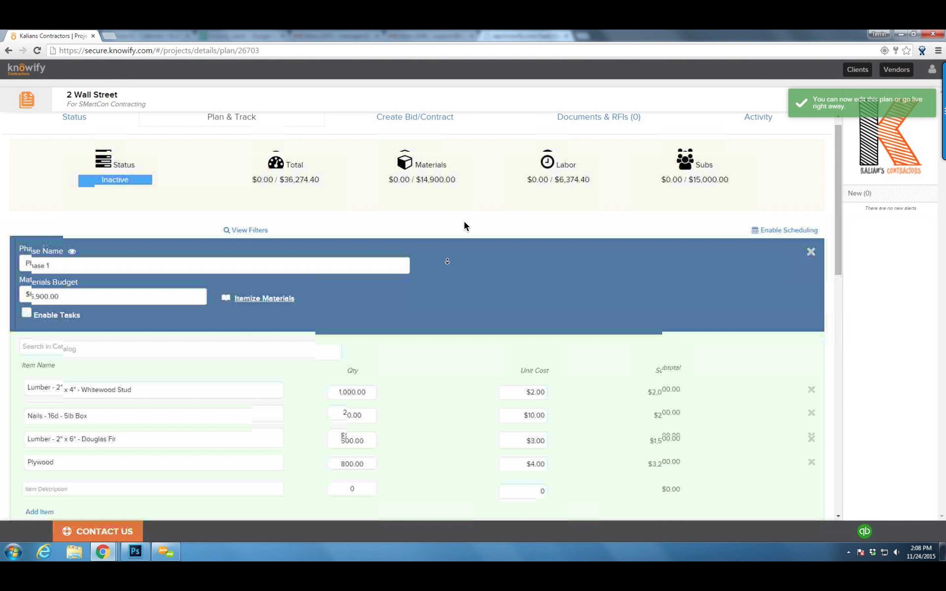
{"action": "scroll", "coordinate": [447, 261], "scroll_direction": "down", "scroll_amount": 4}
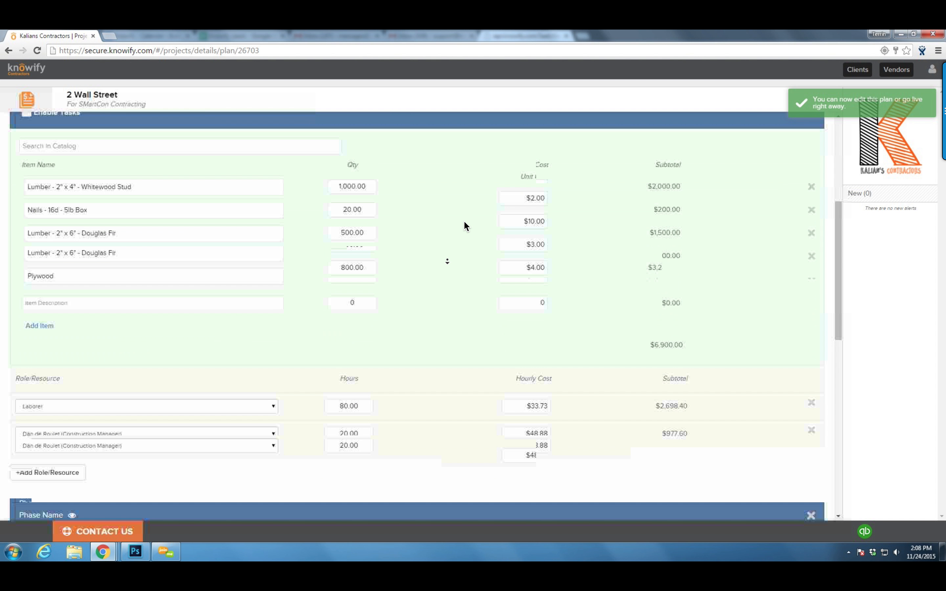
{"action": "scroll", "coordinate": [447, 262], "scroll_direction": "down", "scroll_amount": 5}
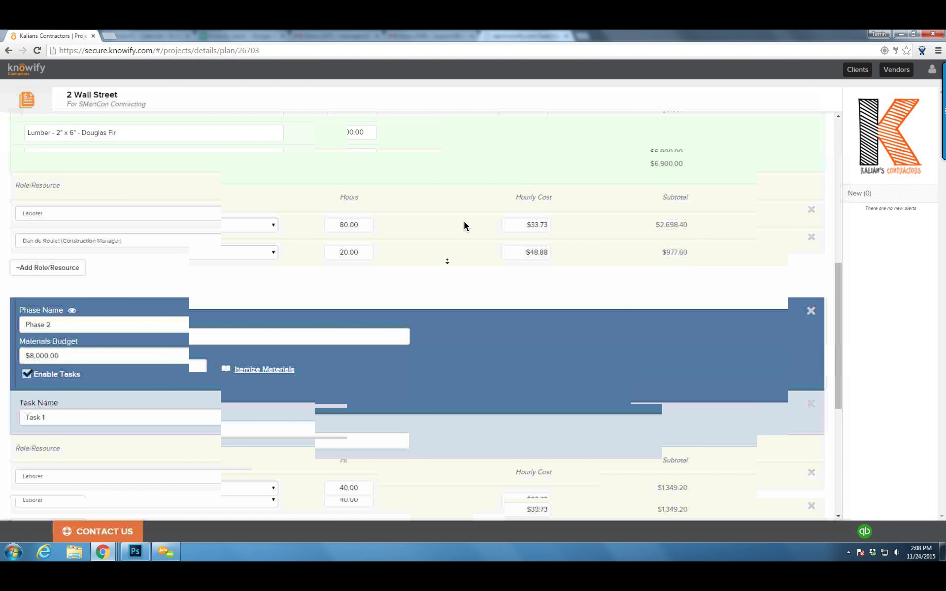
{"action": "scroll", "coordinate": [447, 261], "scroll_direction": "down", "scroll_amount": 6}
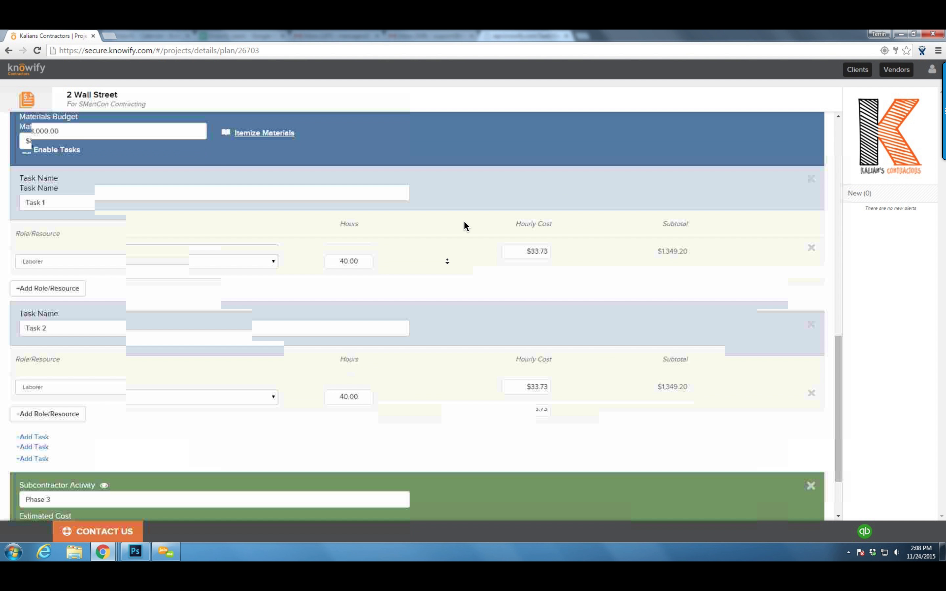
{"action": "scroll", "coordinate": [447, 261], "scroll_direction": "down", "scroll_amount": 2}
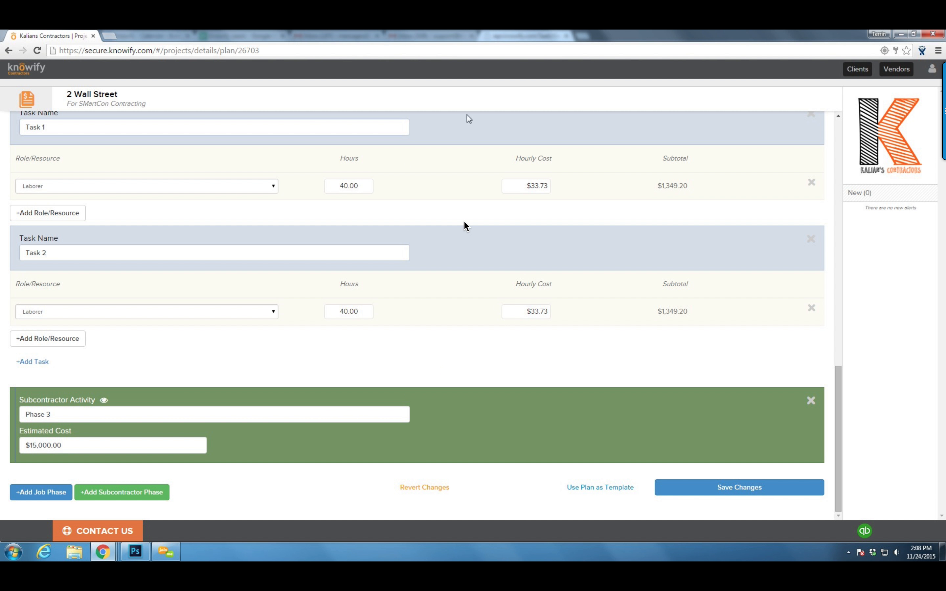
{"action": "scroll", "coordinate": [465, 226], "scroll_direction": "up", "scroll_amount": 9}
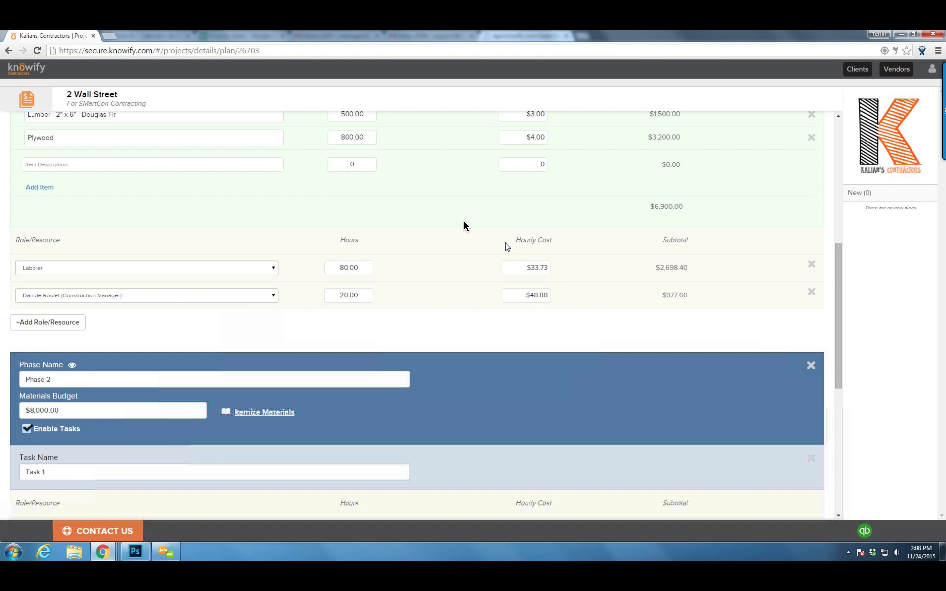
{"action": "scroll", "coordinate": [465, 226], "scroll_direction": "down", "scroll_amount": 9}
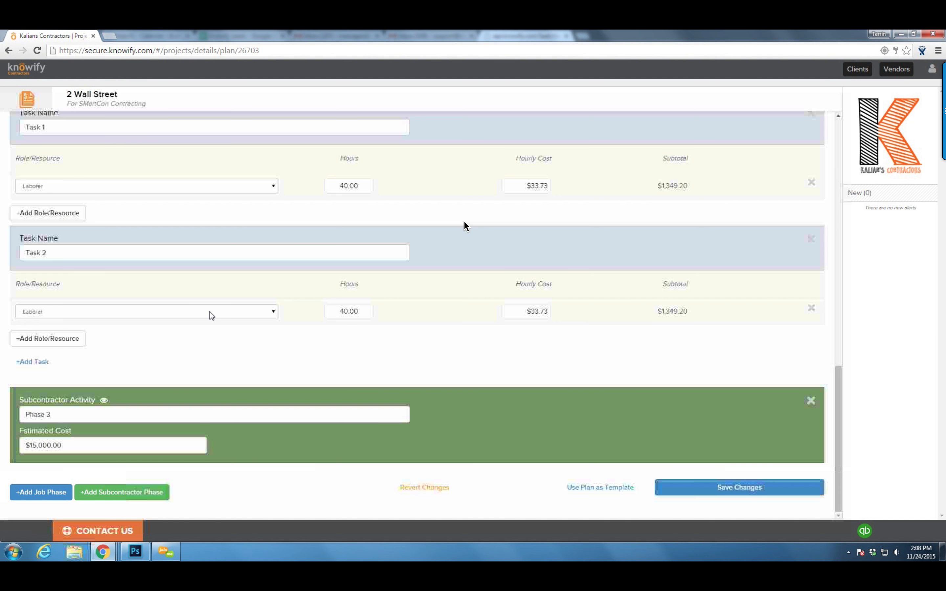
Add a new job phase named 'Phase 4'
{"action": "left_click", "coordinate": [62, 493]}
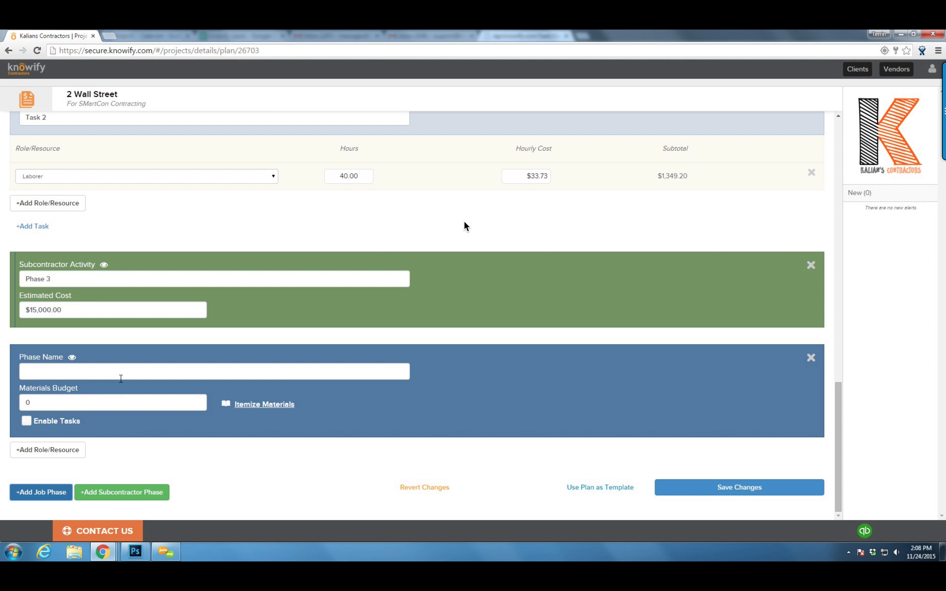
{"action": "left_click", "coordinate": [121, 378]}
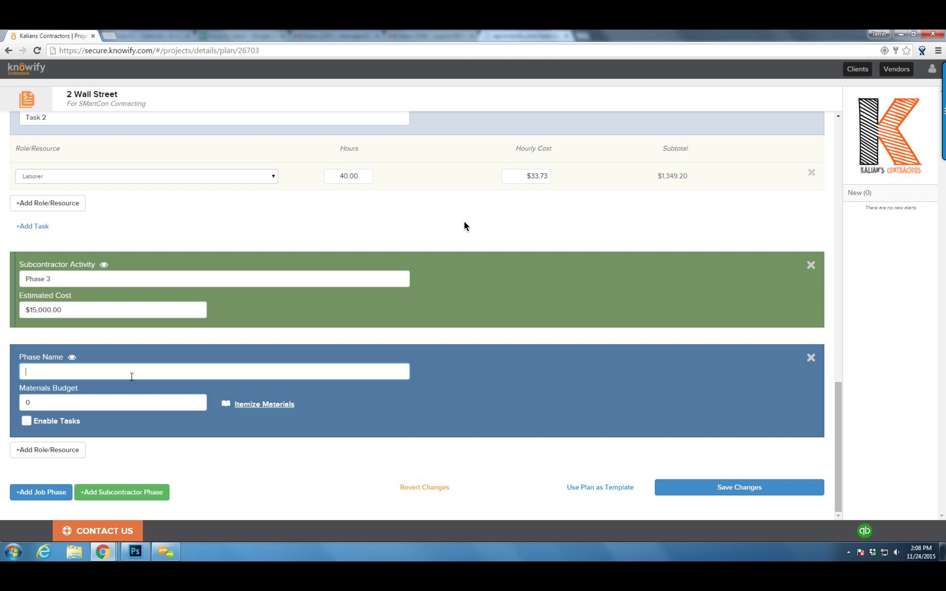
{"action": "type", "text": "Phase 4"}
{"action": "key", "text": "Tab"}
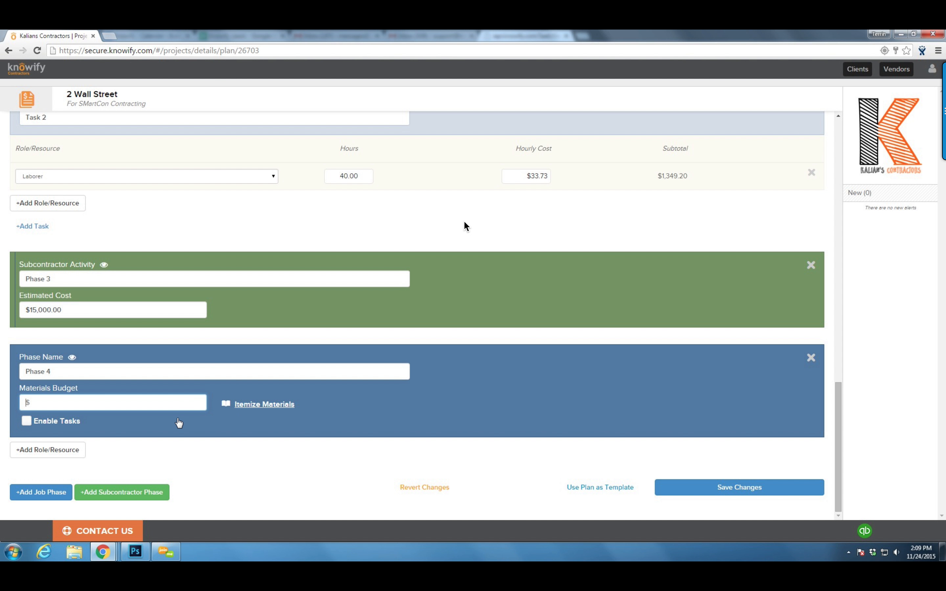
Itemize Phase 4 materials, adding Portland cement bags with quantity 800
{"action": "left_click", "coordinate": [255, 405]}
{"action": "scroll", "coordinate": [94, 375], "scroll_direction": "down", "scroll_amount": 2}
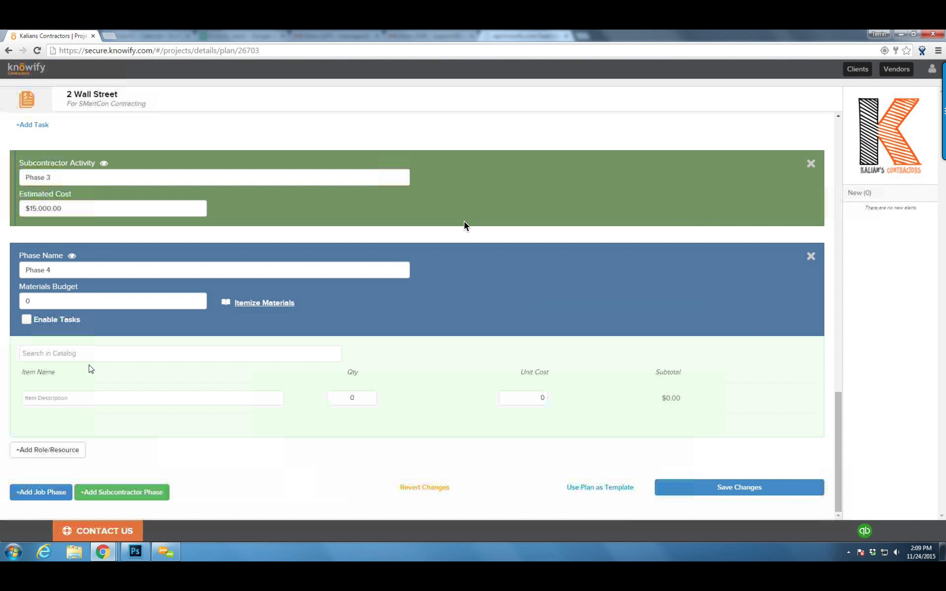
{"action": "left_click", "coordinate": [84, 354]}
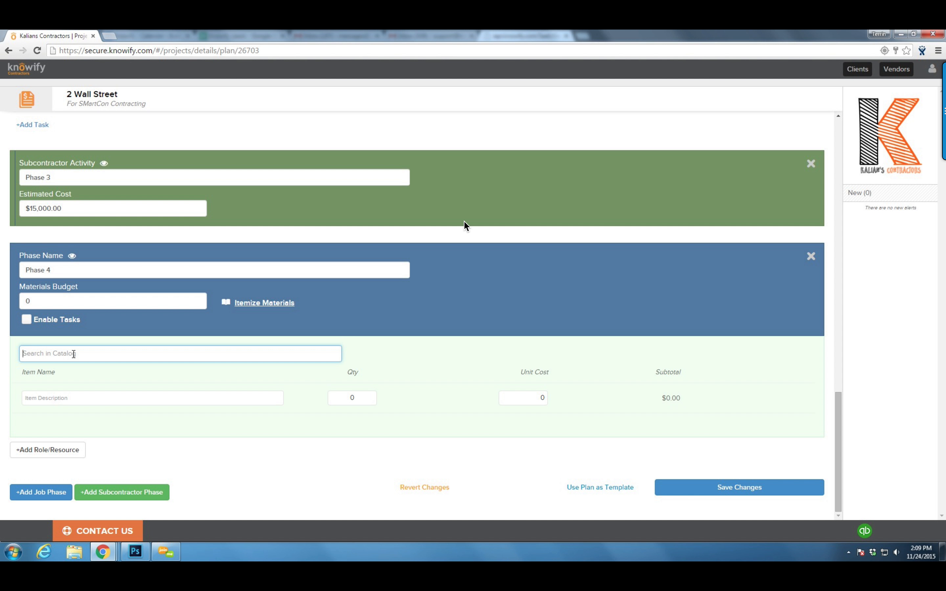
{"action": "type", "text": "l"}
{"action": "key", "text": "BackSpace"}
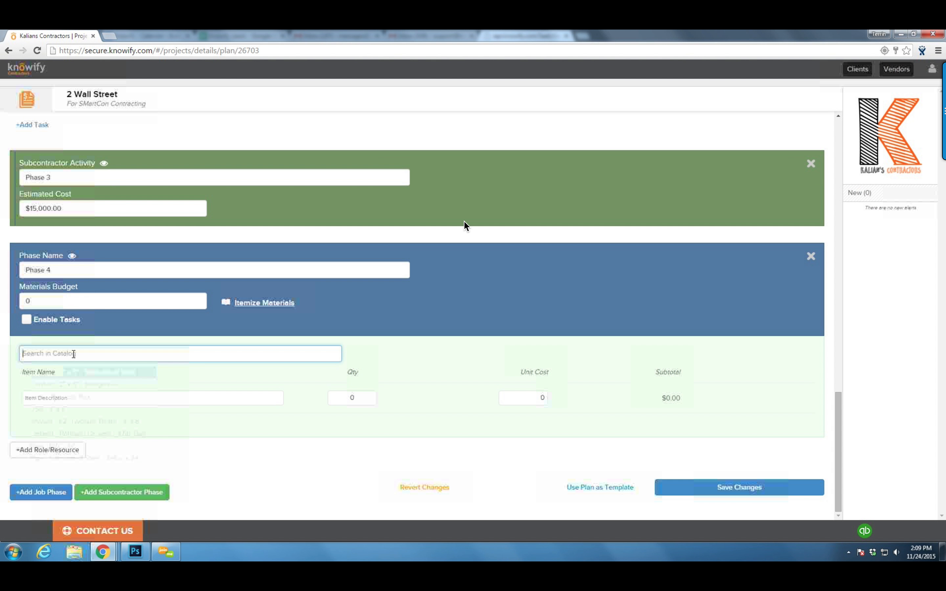
{"action": "type", "text": "eme"}
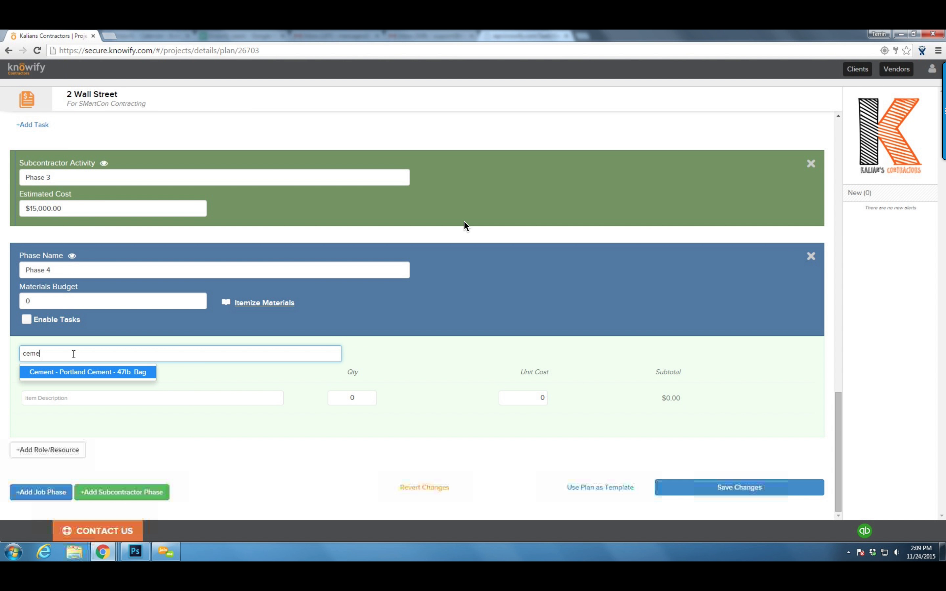
{"action": "key", "text": "Return"}
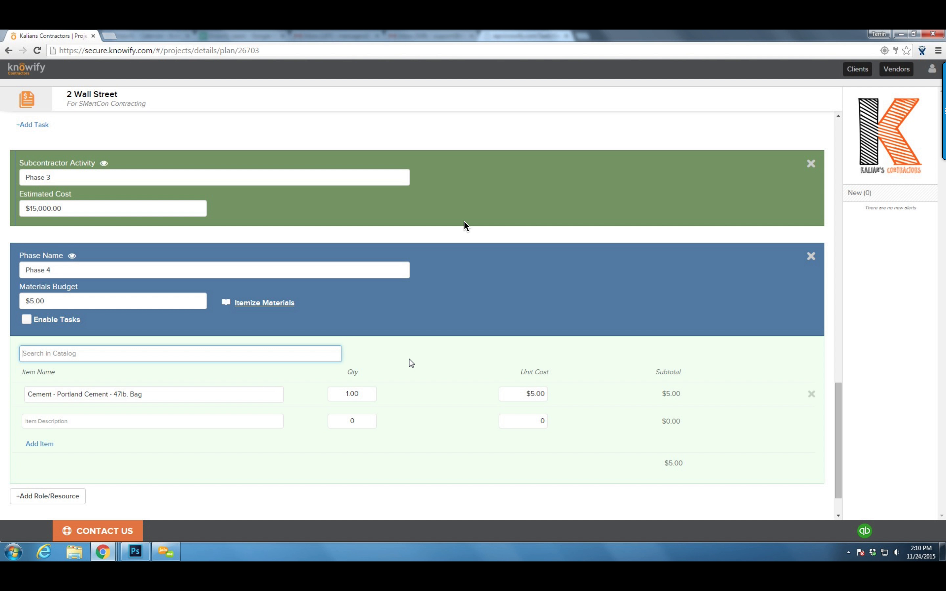
{"action": "left_click", "coordinate": [366, 396]}
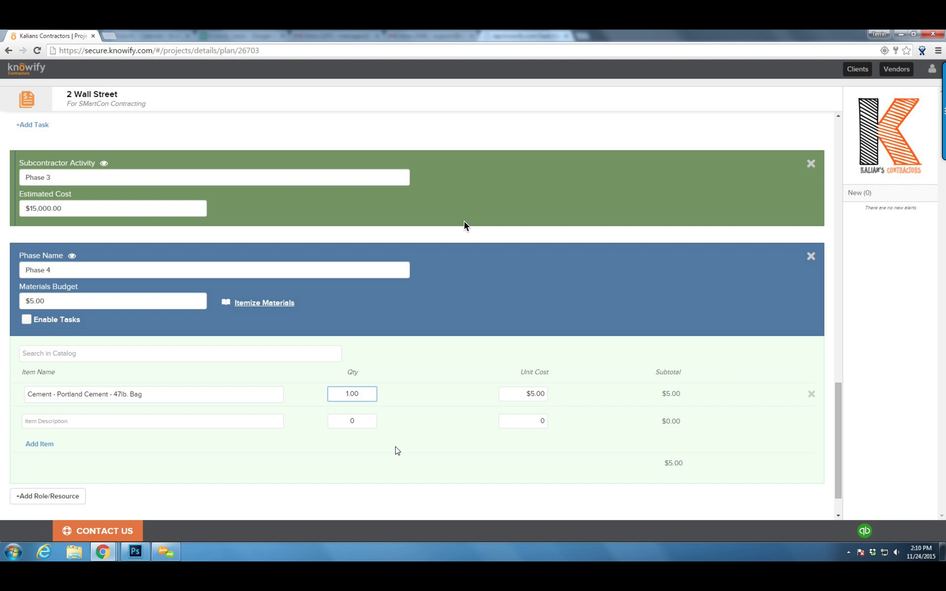
{"action": "left_click_drag", "start_coordinate": [366, 394], "coordinate": [288, 385]}
{"action": "type", "text": "800"}
{"action": "left_click", "coordinate": [258, 352]}
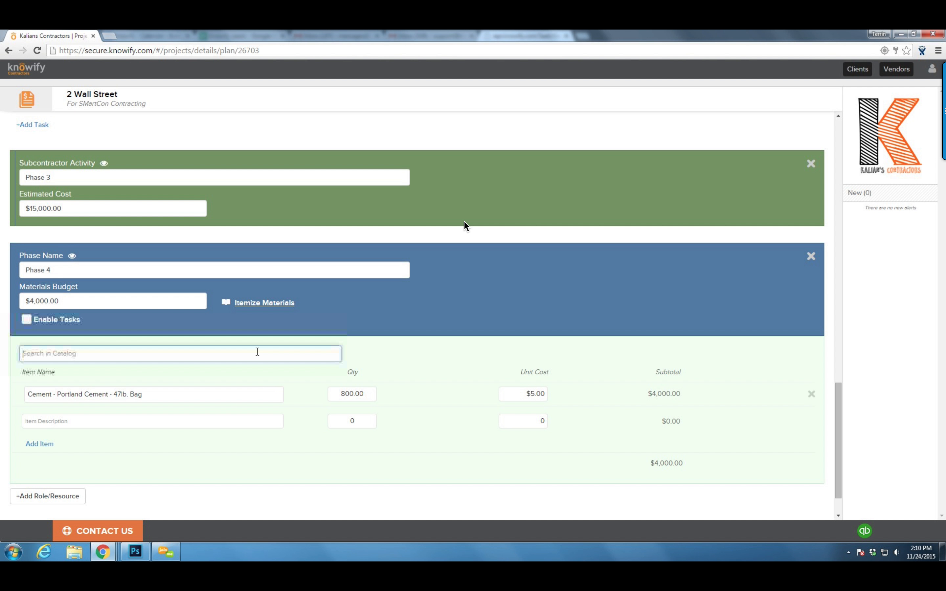
Add 50 White Latex primer buckets, bringing materials to $7,500.00
{"action": "type", "text": "paint"}
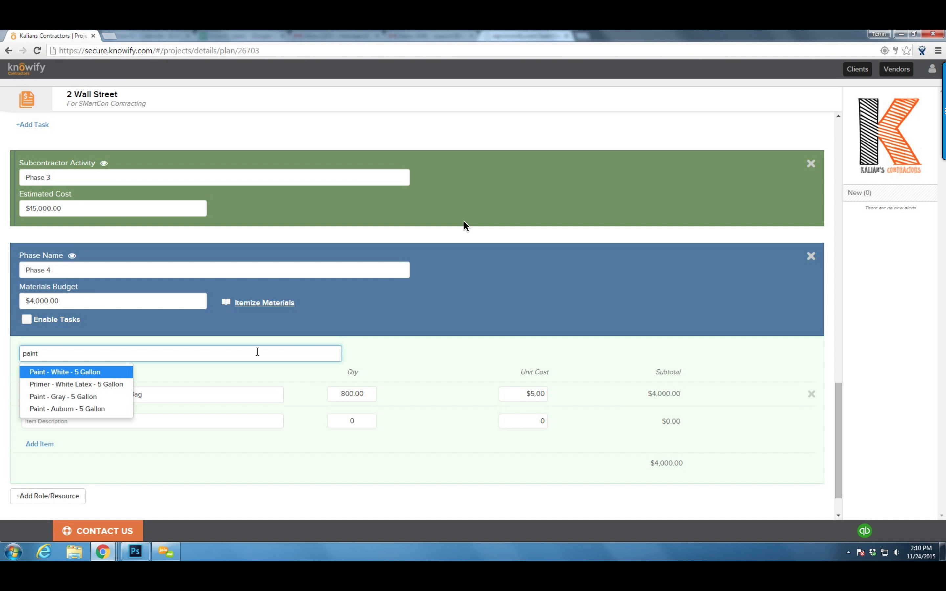
{"action": "key", "text": "Down"}
{"action": "key", "text": "Down"}
{"action": "key", "text": "Up"}
{"action": "key", "text": "Return"}
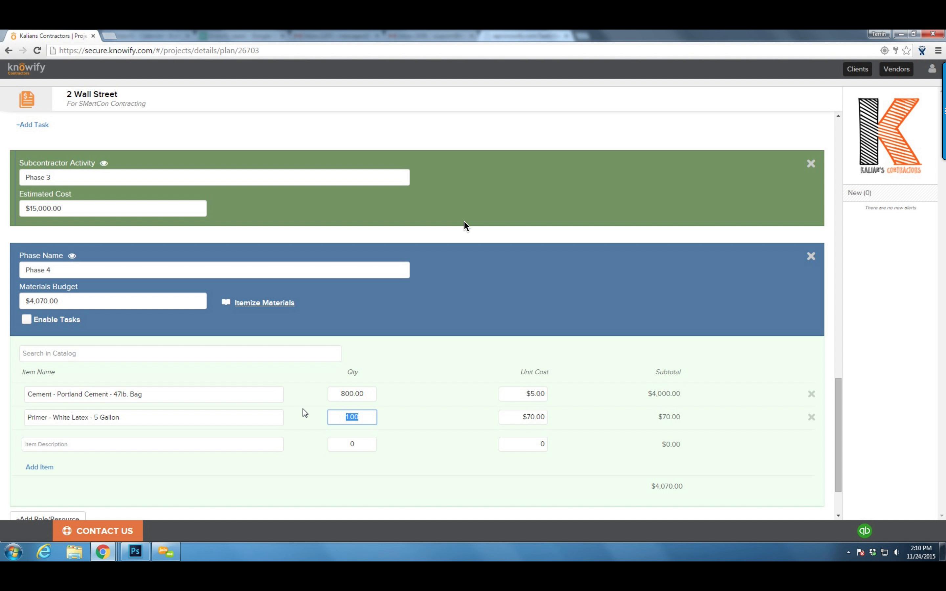
{"action": "type", "text": "50"}
{"action": "left_click", "coordinate": [454, 423]}
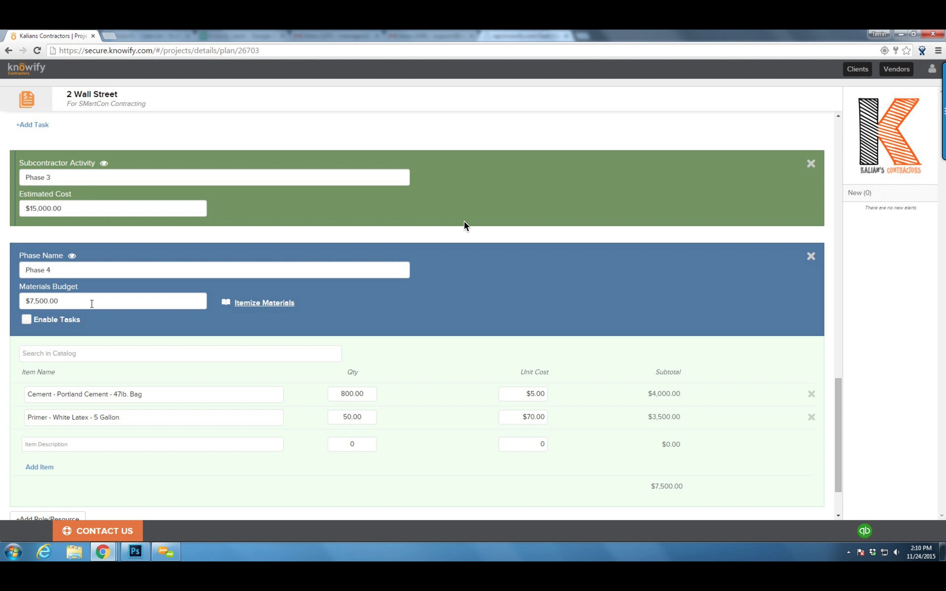
{"action": "scroll", "coordinate": [92, 309], "scroll_direction": "down", "scroll_amount": 1}
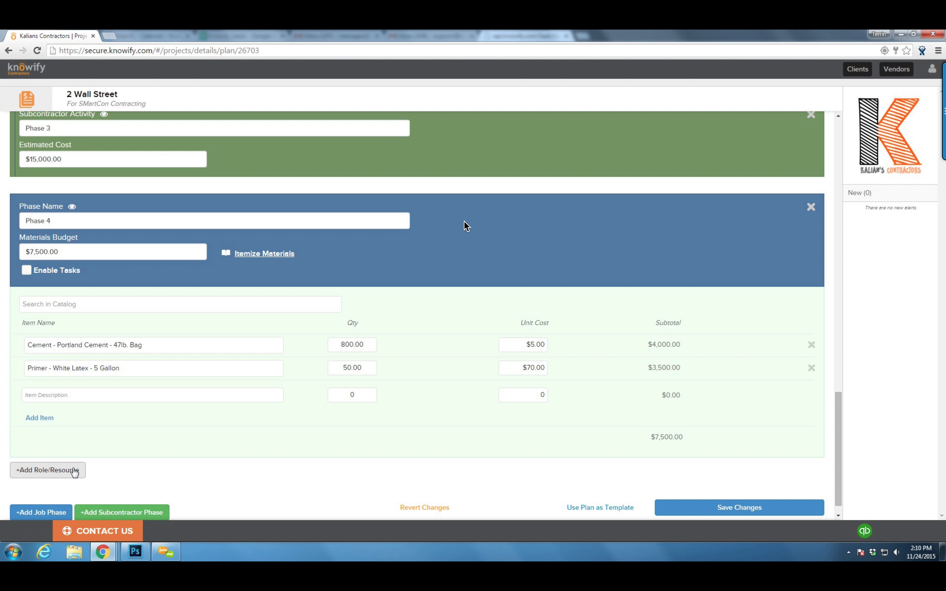
Add a labor row for the general Laborer role with 80 hours
{"action": "left_click", "coordinate": [61, 472]}
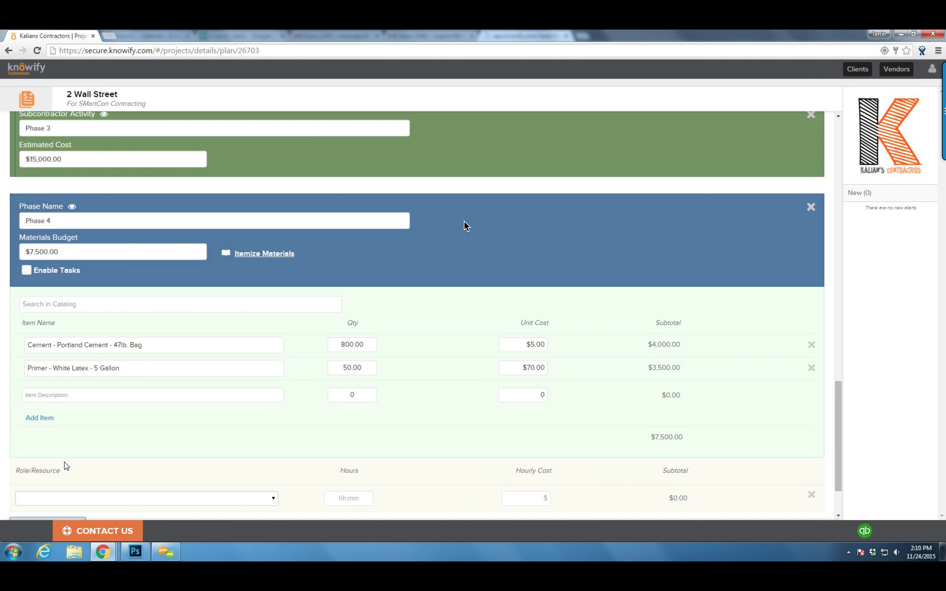
{"action": "scroll", "coordinate": [79, 438], "scroll_direction": "down", "scroll_amount": 2}
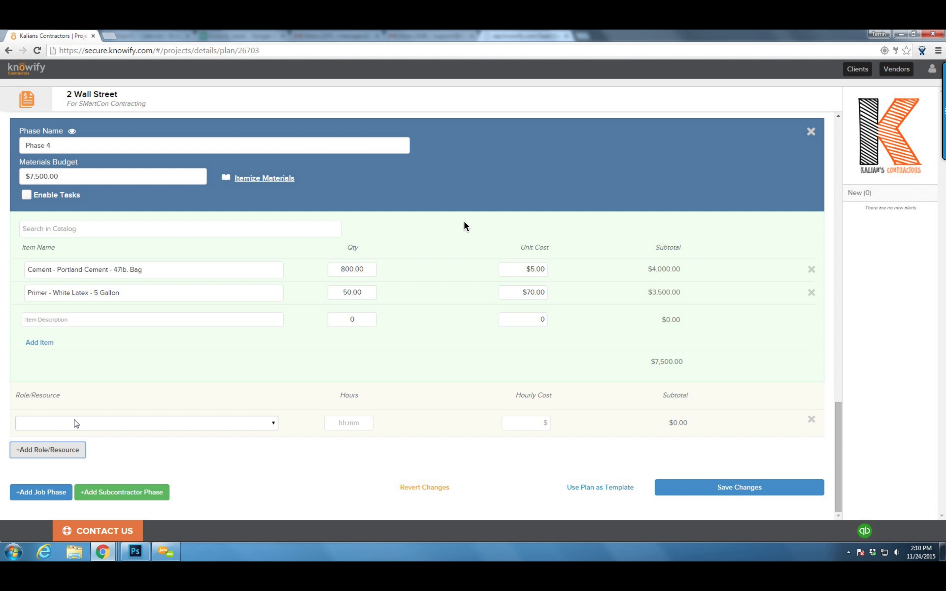
{"action": "left_click", "coordinate": [76, 423]}
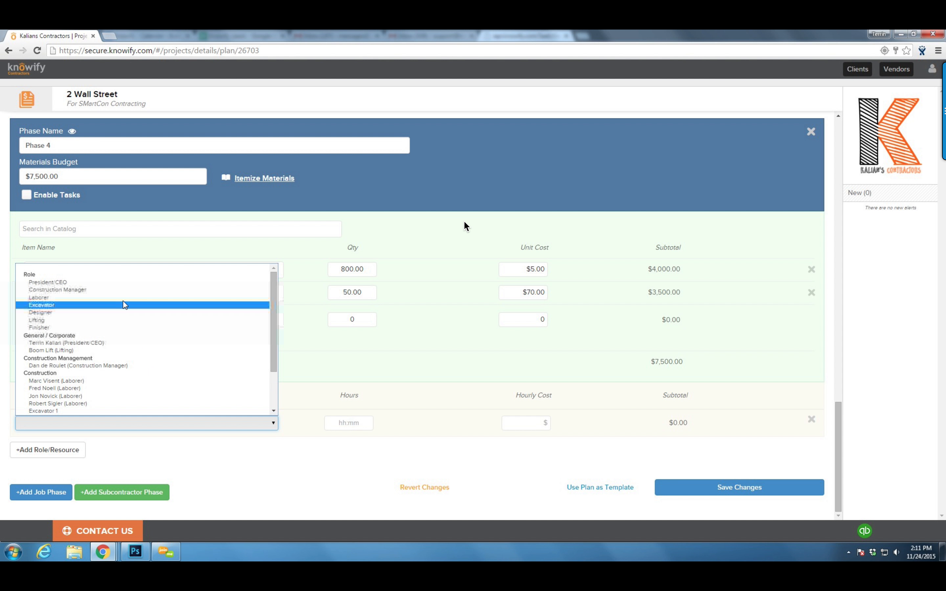
{"action": "left_click", "coordinate": [128, 382]}
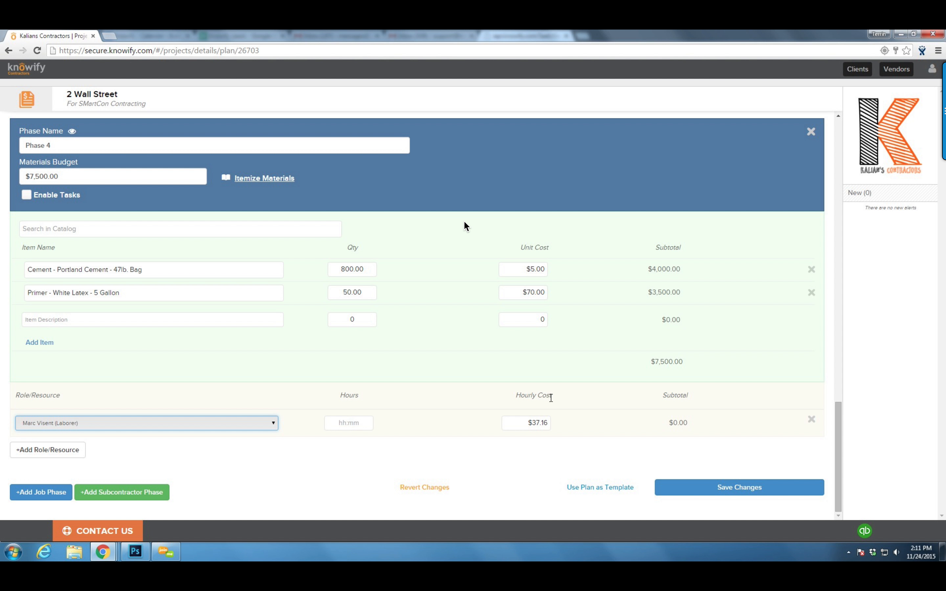
{"action": "triple_click", "coordinate": [551, 399]}
{"action": "left_click", "coordinate": [520, 409]}
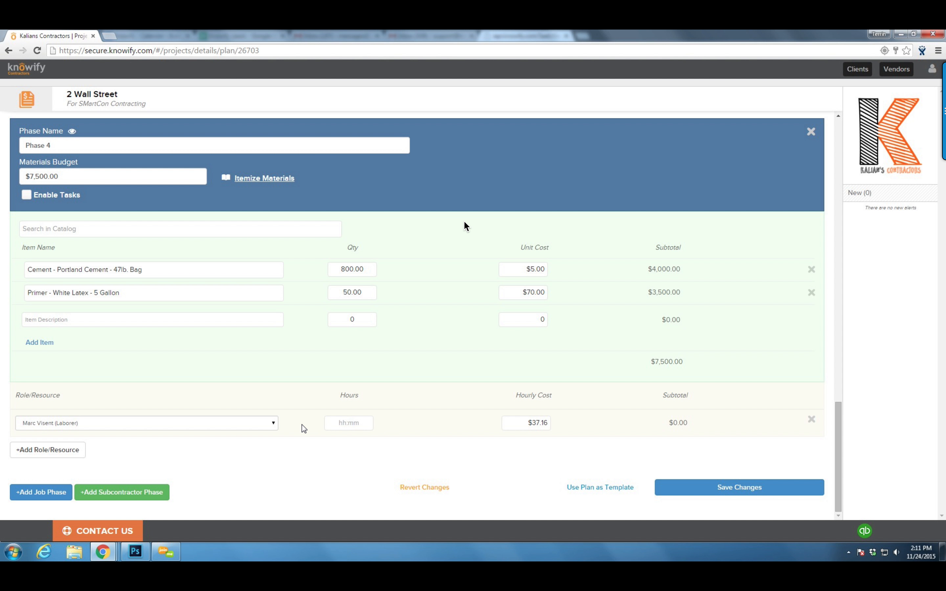
{"action": "left_click", "coordinate": [267, 424]}
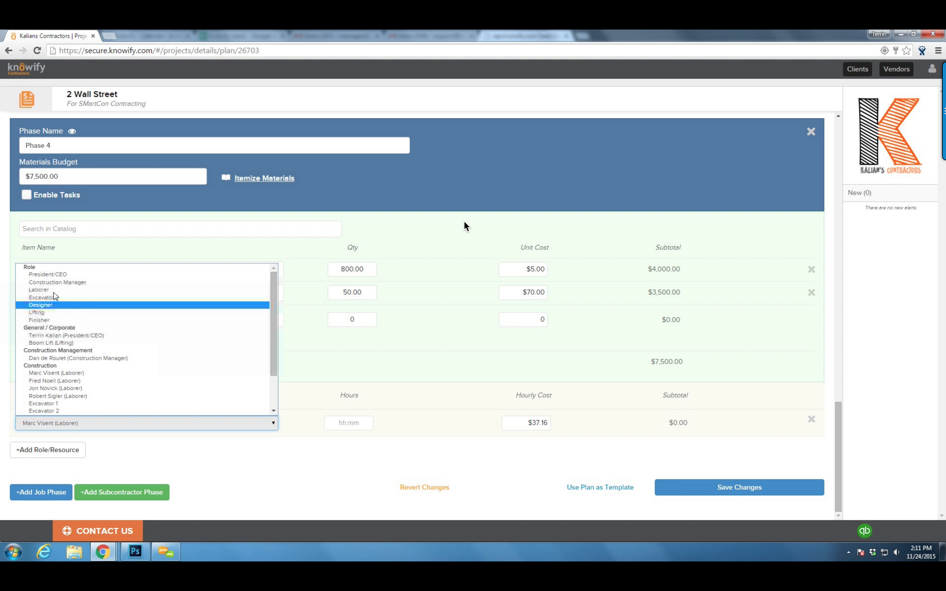
{"action": "left_click", "coordinate": [40, 289]}
{"action": "left_click", "coordinate": [537, 423]}
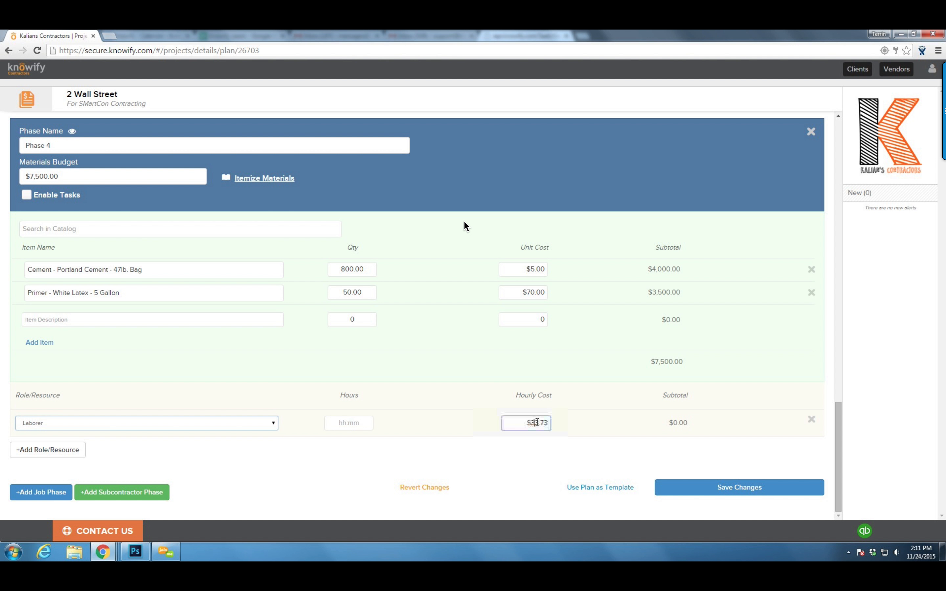
{"action": "left_click", "coordinate": [557, 417]}
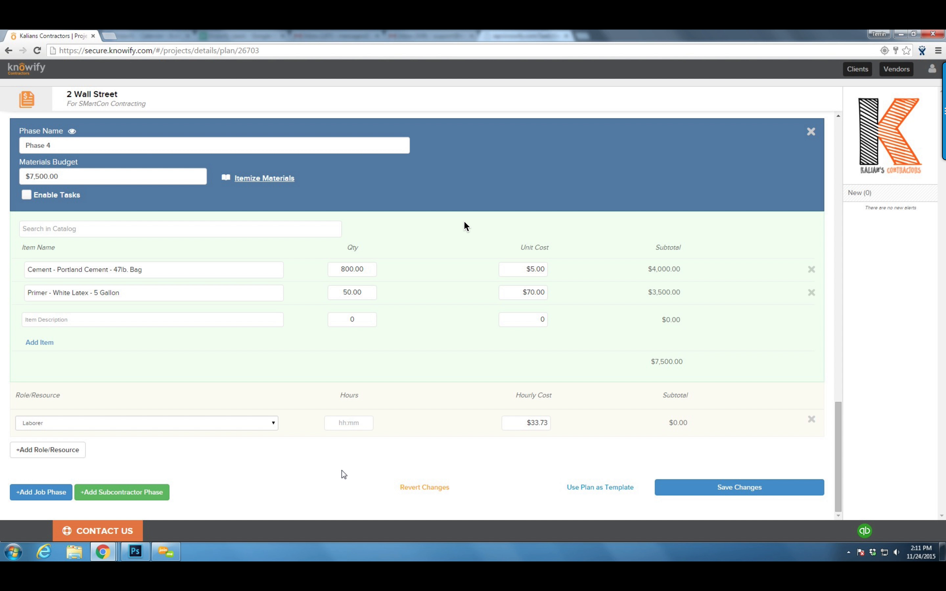
{"action": "left_click", "coordinate": [360, 419]}
{"action": "type", "text": "80"}
Add a Construction Manager labor row with 10 hours
{"action": "left_click", "coordinate": [55, 449]}
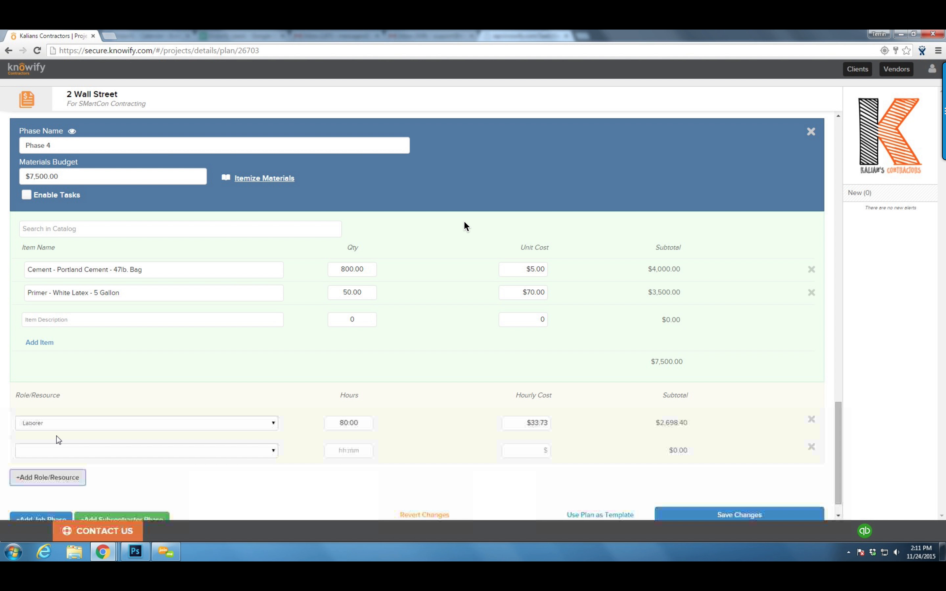
{"action": "left_click", "coordinate": [60, 452]}
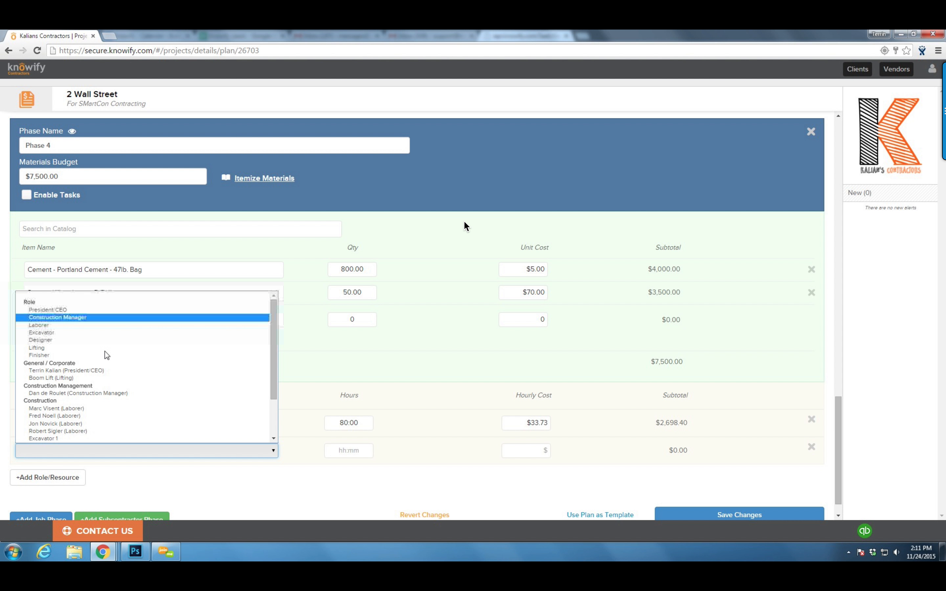
{"action": "left_click", "coordinate": [61, 317]}
{"action": "left_click", "coordinate": [341, 450]}
{"action": "type", "text": "10"}
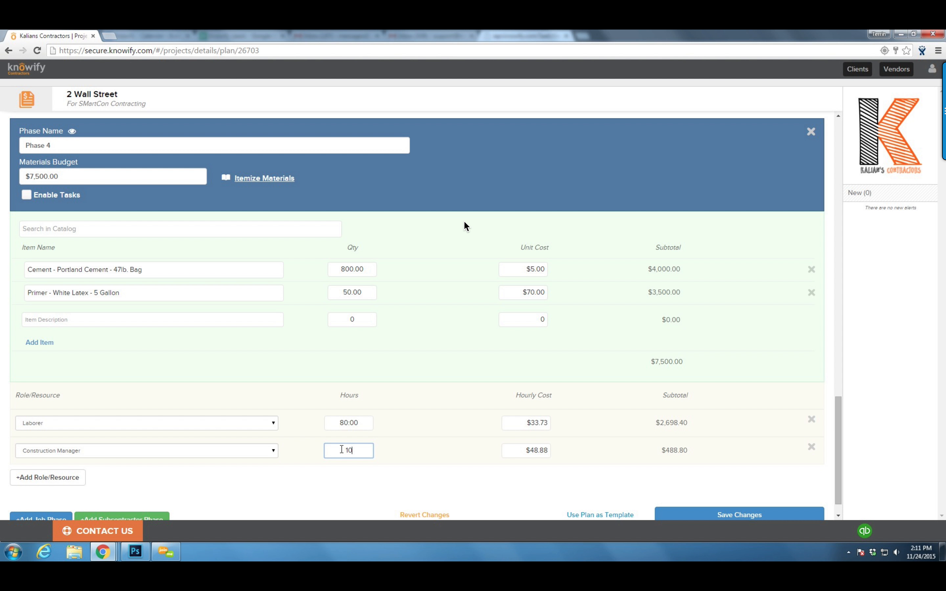
{"action": "left_click", "coordinate": [463, 433]}
{"action": "scroll", "coordinate": [120, 315], "scroll_direction": "up", "scroll_amount": 1}
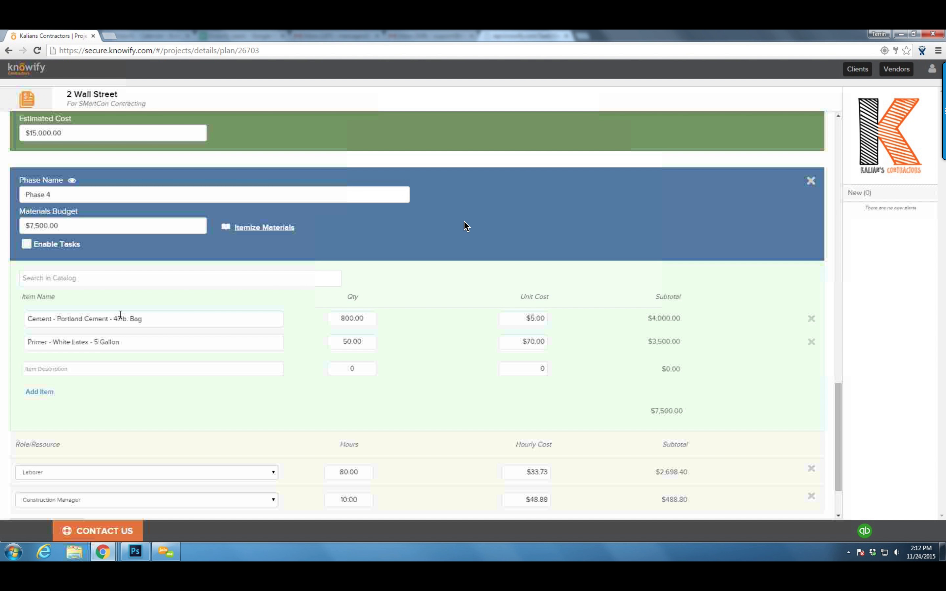
Enable tasks in Phase 4 and set Task 1's Laborer to 40 hours
{"action": "left_click", "coordinate": [27, 245]}
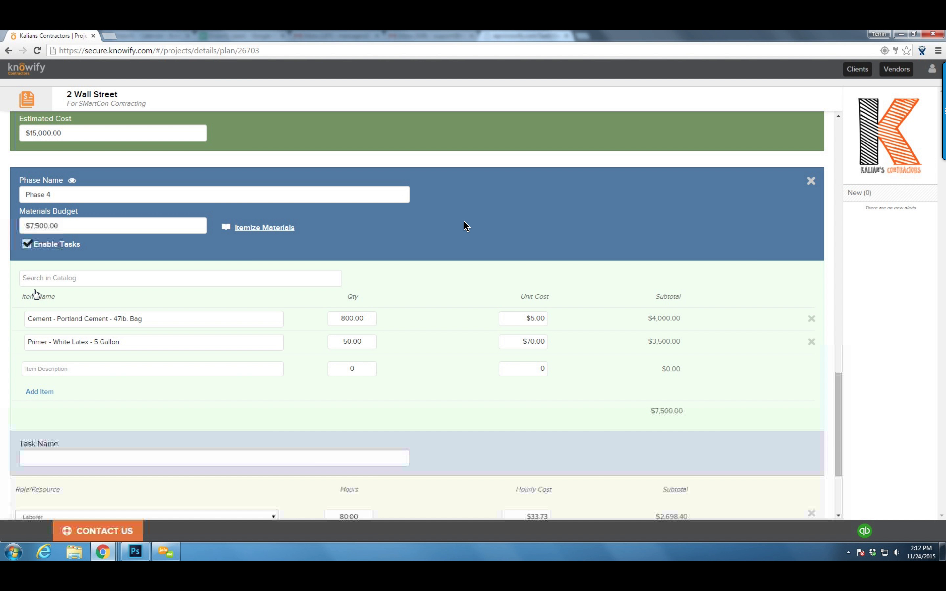
{"action": "scroll", "coordinate": [54, 319], "scroll_direction": "down", "scroll_amount": 3}
{"action": "left_click", "coordinate": [54, 319]}
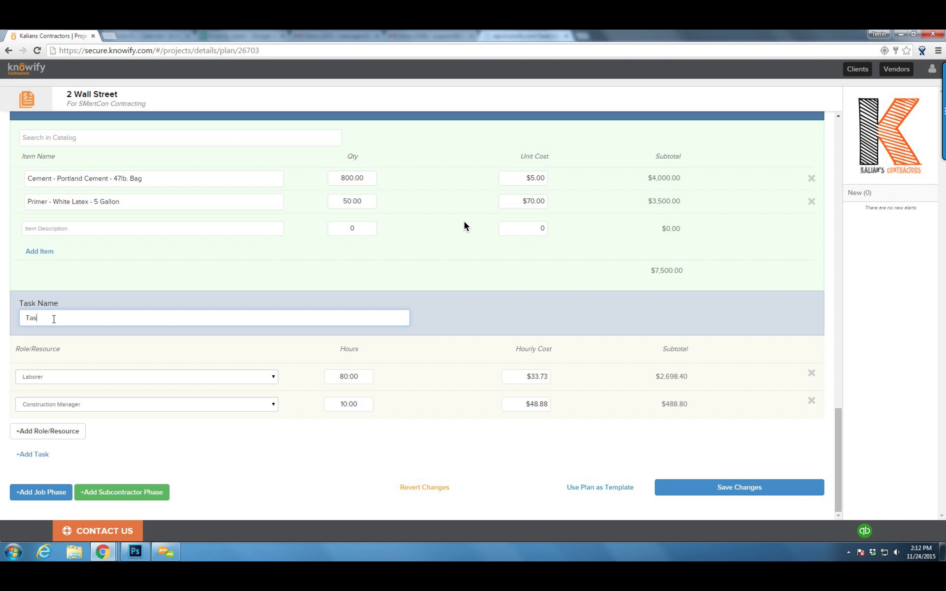
{"action": "left_click", "coordinate": [368, 377]}
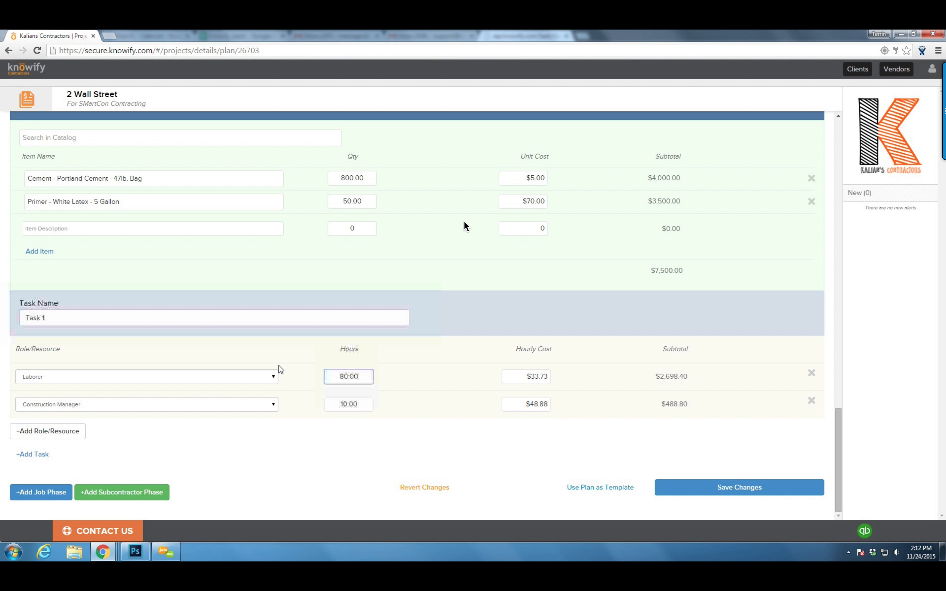
{"action": "type", "text": "40"}
{"action": "left_click", "coordinate": [408, 371]}
Add 'Task 2' with a Laborer at 40 hours
{"action": "left_click", "coordinate": [40, 454]}
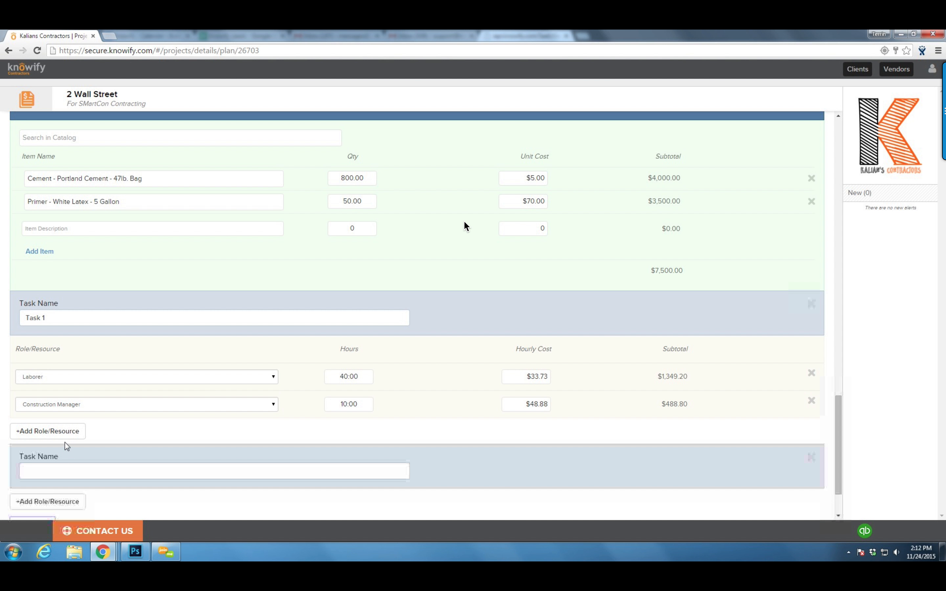
{"action": "scroll", "coordinate": [59, 430], "scroll_direction": "down", "scroll_amount": 2}
{"action": "left_click", "coordinate": [57, 404]}
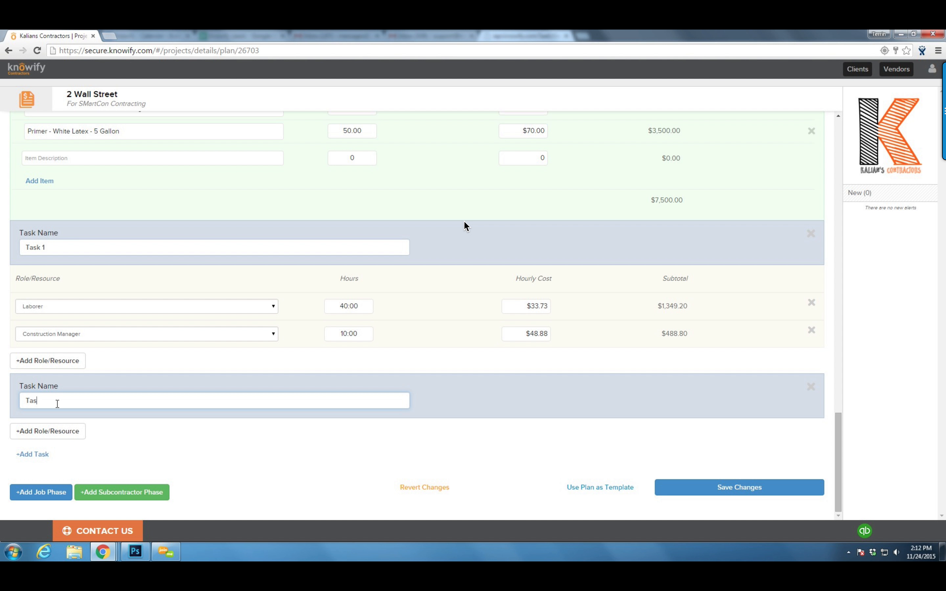
{"action": "type", "text": "Task 2"}
{"action": "left_click", "coordinate": [47, 431]}
{"action": "left_click", "coordinate": [97, 458]}
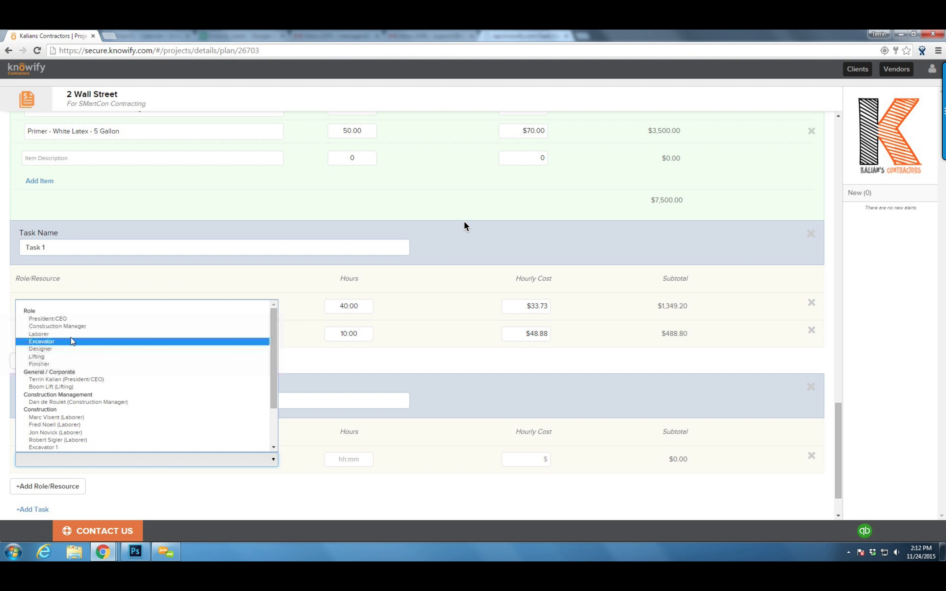
{"action": "left_click", "coordinate": [58, 333]}
{"action": "left_click", "coordinate": [350, 459]}
{"action": "type", "text": "40"}
{"action": "left_click", "coordinate": [379, 454]}
{"action": "scroll", "coordinate": [376, 450], "scroll_direction": "down", "scroll_amount": 1}
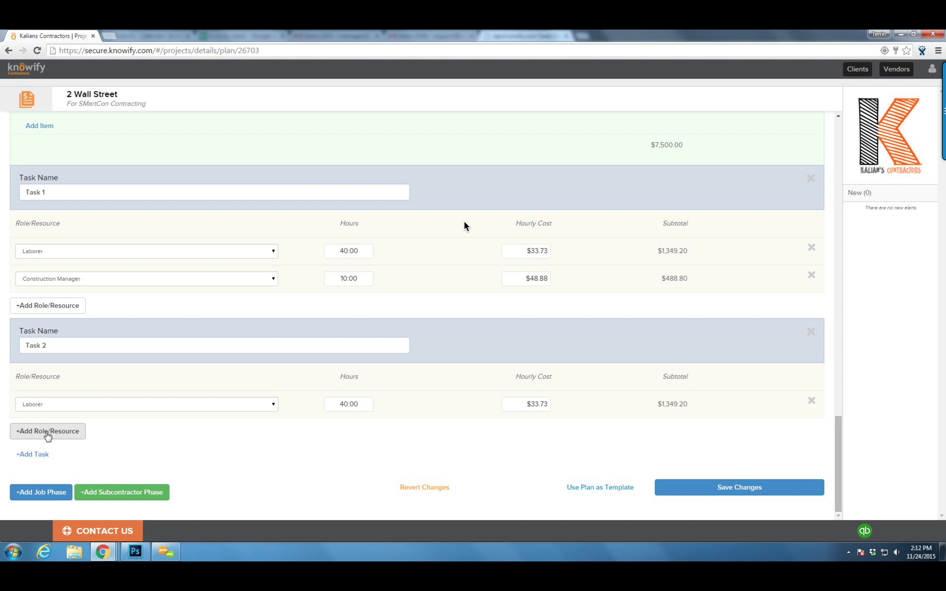
Give Task 2 a Construction Manager for 10 hours
{"action": "left_click", "coordinate": [47, 433]}
{"action": "left_click", "coordinate": [50, 431]}
{"action": "left_click", "coordinate": [58, 298]}
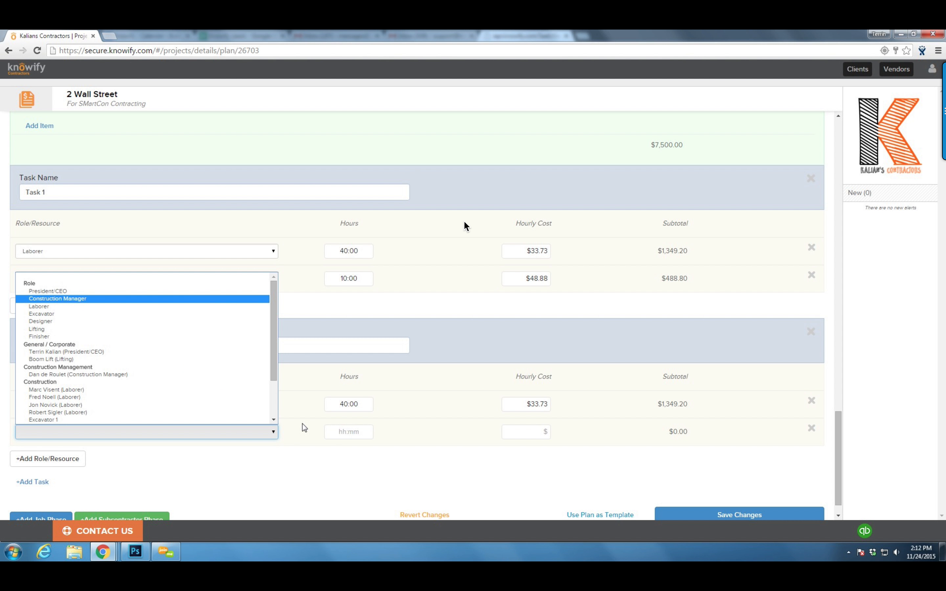
{"action": "left_click", "coordinate": [331, 430]}
{"action": "type", "text": "10"}
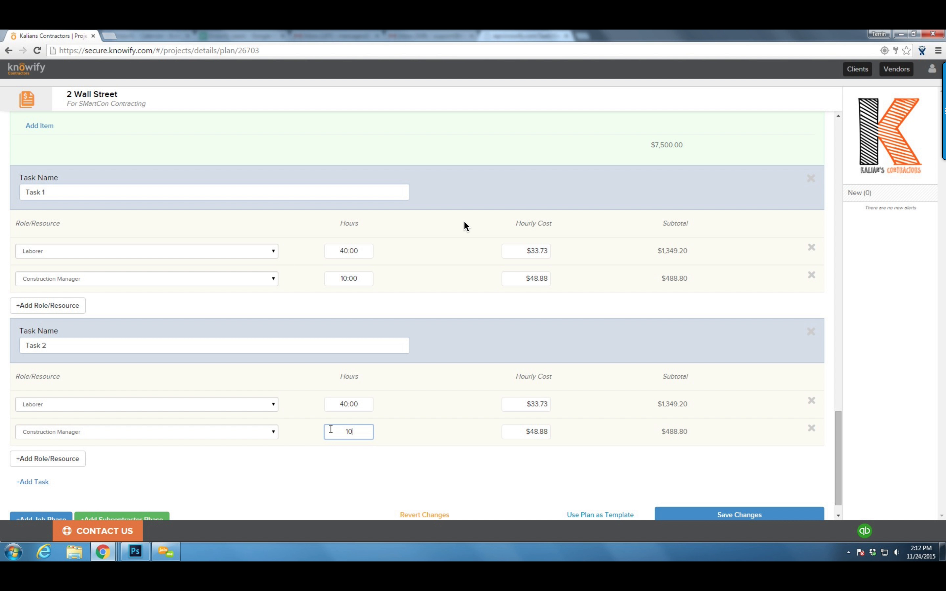
{"action": "left_click", "coordinate": [413, 414]}
{"action": "scroll", "coordinate": [413, 415], "scroll_direction": "down", "scroll_amount": 1}
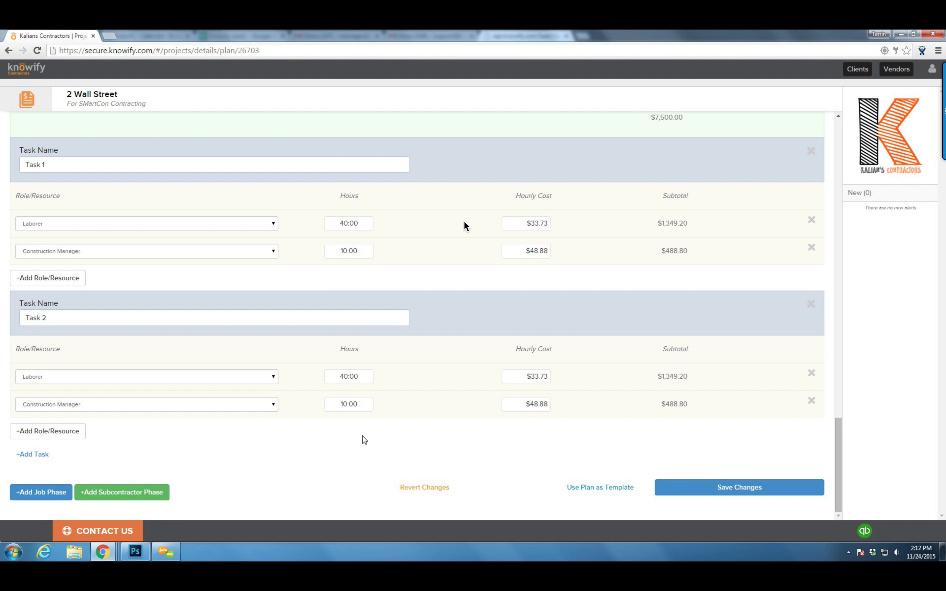
{"action": "left_click", "coordinate": [161, 494]}
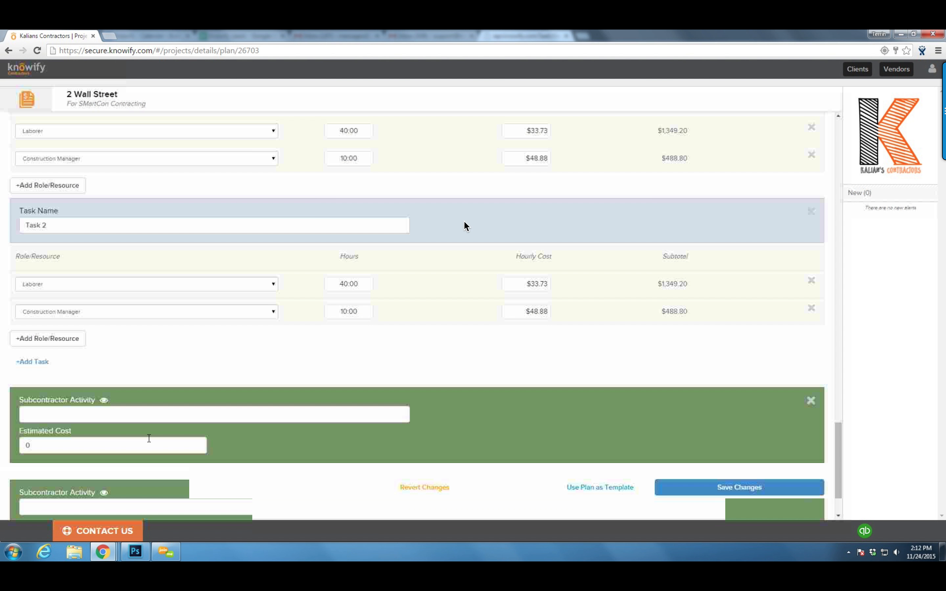
Enter 'Subcontractor Work' at $9,000.00 estimated cost and save the plan, totalling $56,450.40
{"action": "scroll", "coordinate": [155, 362], "scroll_direction": "up", "scroll_amount": 6}
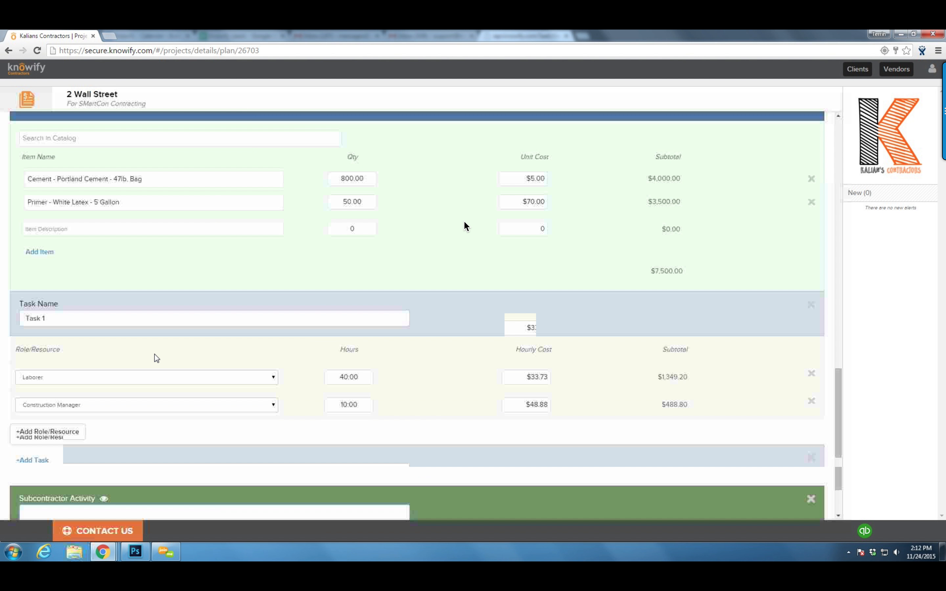
{"action": "scroll", "coordinate": [156, 357], "scroll_direction": "up", "scroll_amount": 3}
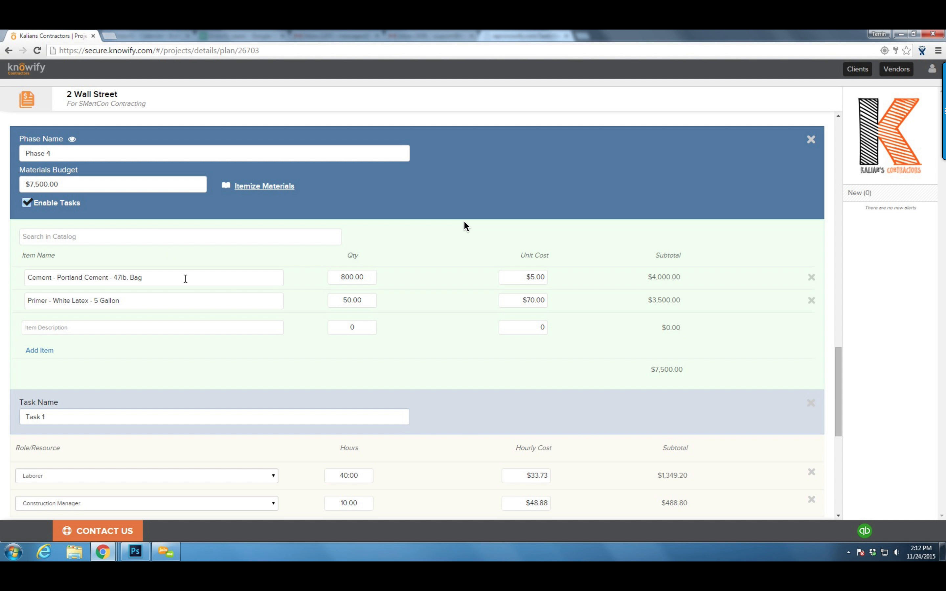
{"action": "scroll", "coordinate": [164, 344], "scroll_direction": "down", "scroll_amount": 9}
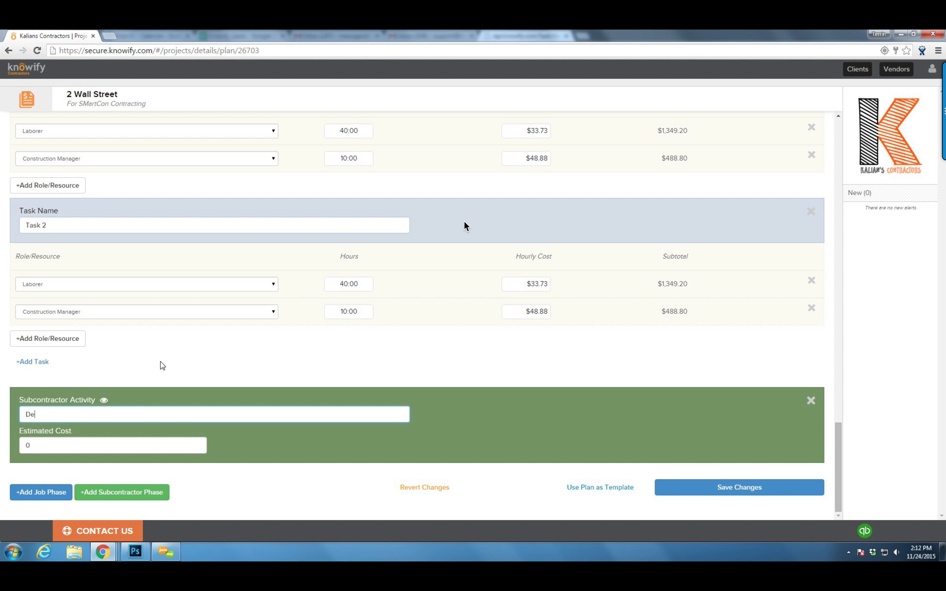
{"action": "type", "text": "contractor Work"}
{"action": "key", "text": "Tab"}
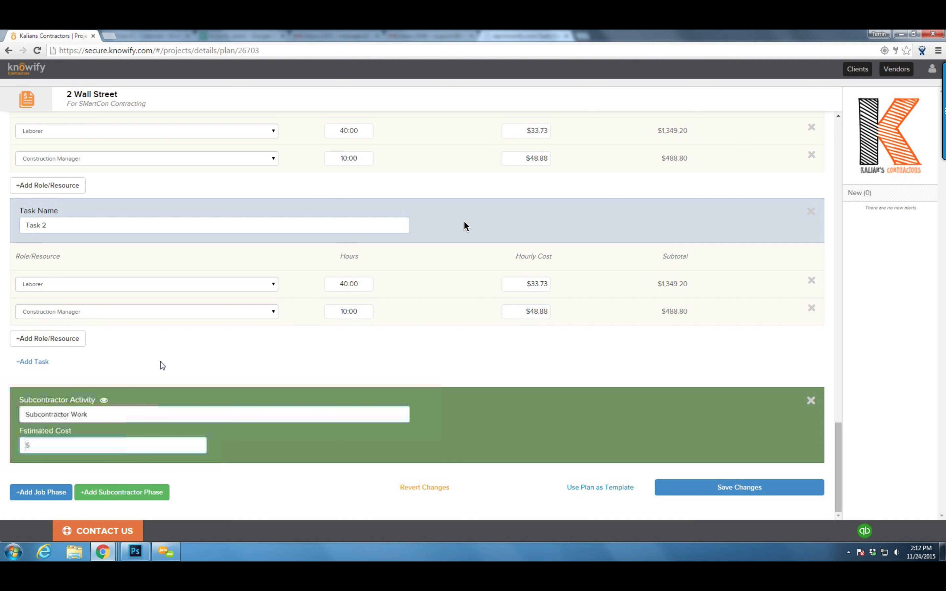
{"action": "type", "text": "9000"}
{"action": "left_click", "coordinate": [477, 429]}
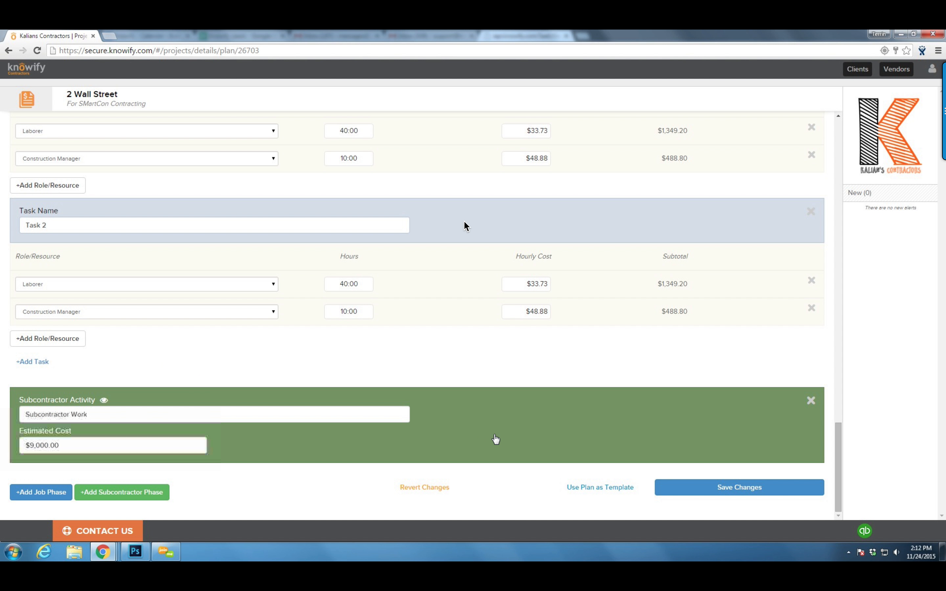
{"action": "left_click", "coordinate": [686, 488]}
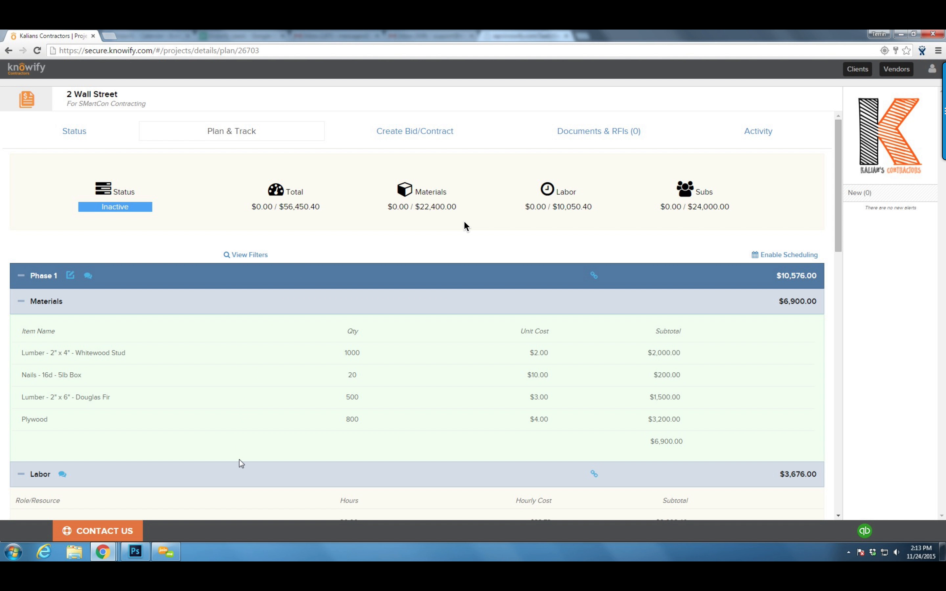
Open the 2 Wall Street job's Create Bid/Contract page to see the bid type options
{"action": "double_click", "coordinate": [269, 204]}
{"action": "left_click_drag", "start_coordinate": [279, 207], "coordinate": [320, 208]}
{"action": "left_click", "coordinate": [320, 208]}
{"action": "left_click", "coordinate": [379, 132]}
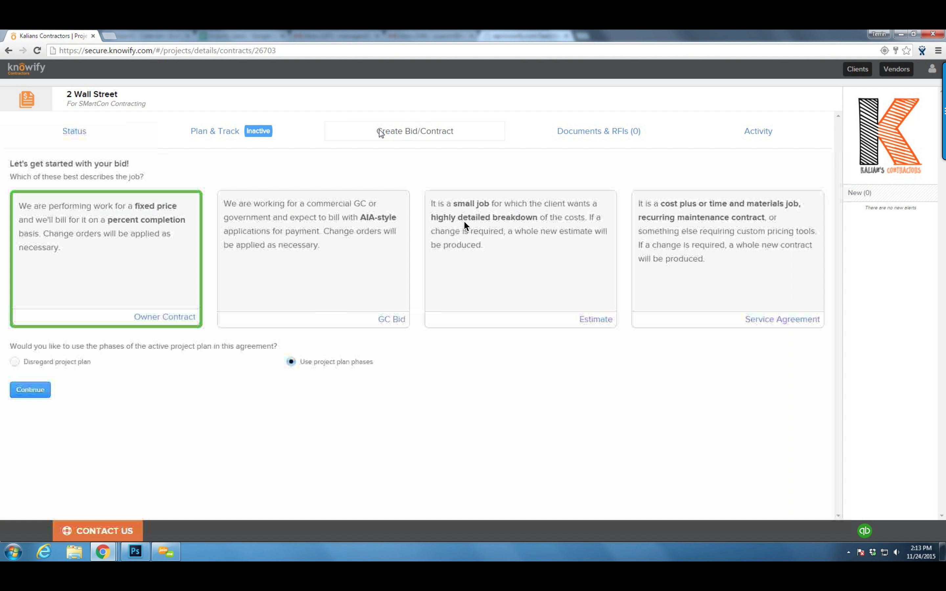
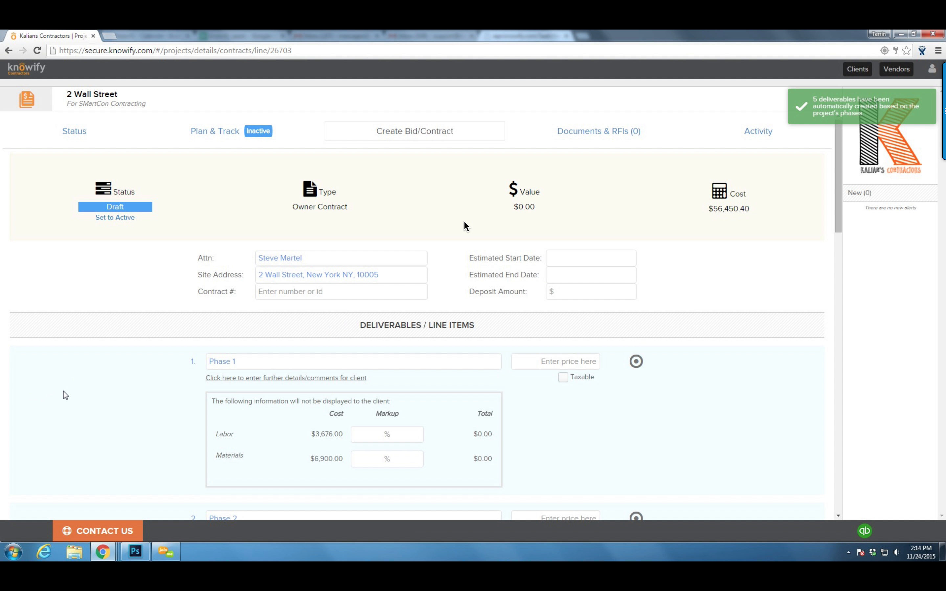
Set the contract dates to 11/24/15–12/31/15, contract number 321 and a zero deposit
{"action": "left_click", "coordinate": [566, 260]}
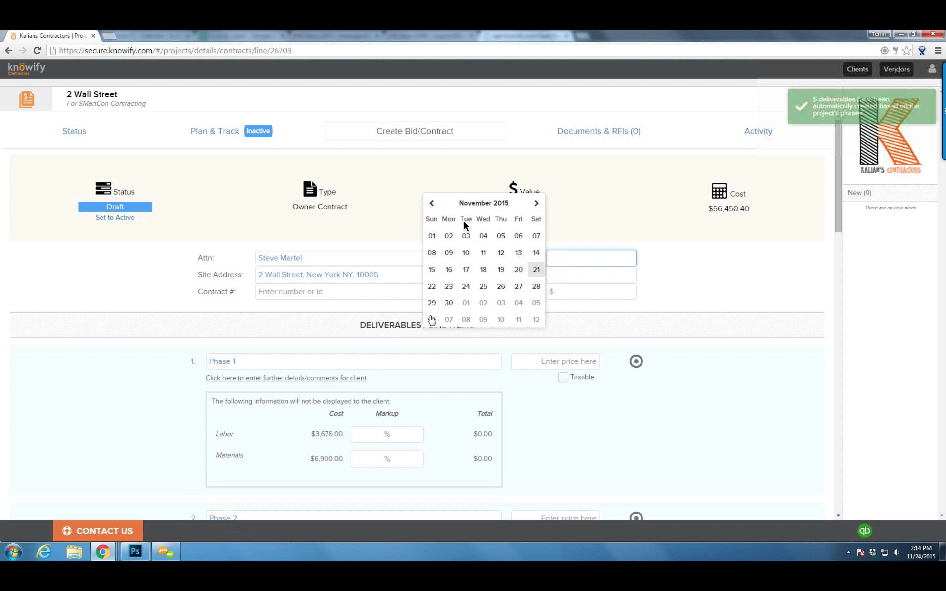
{"action": "left_click", "coordinate": [466, 286]}
{"action": "left_click", "coordinate": [569, 275]}
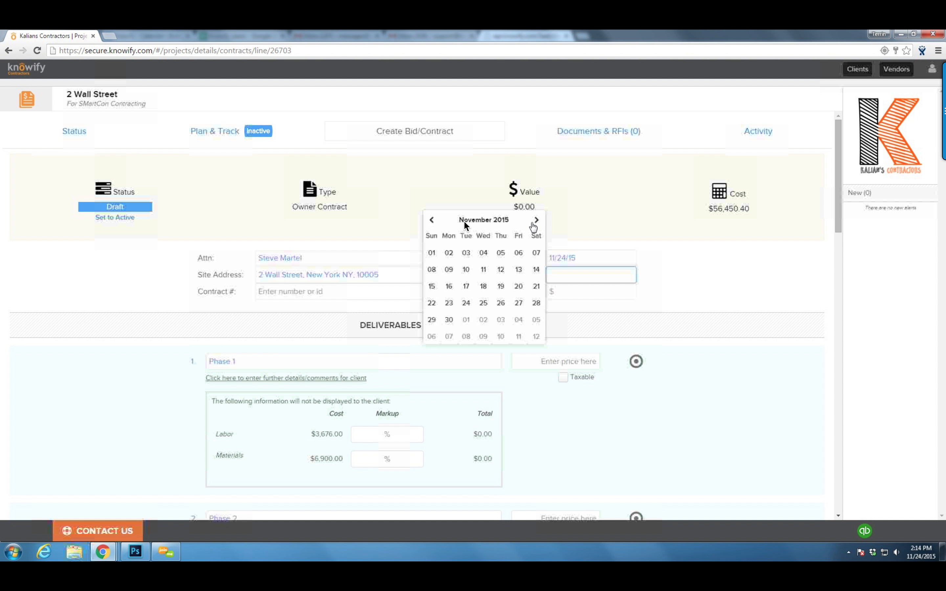
{"action": "left_click", "coordinate": [537, 220]}
{"action": "left_click", "coordinate": [501, 319]}
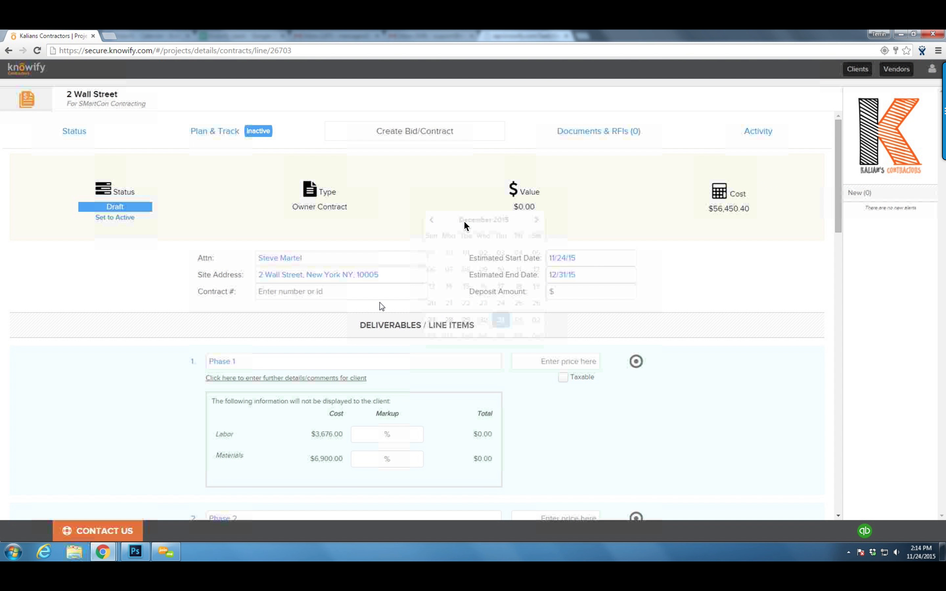
{"action": "left_click", "coordinate": [364, 300]}
{"action": "type", "text": "321"}
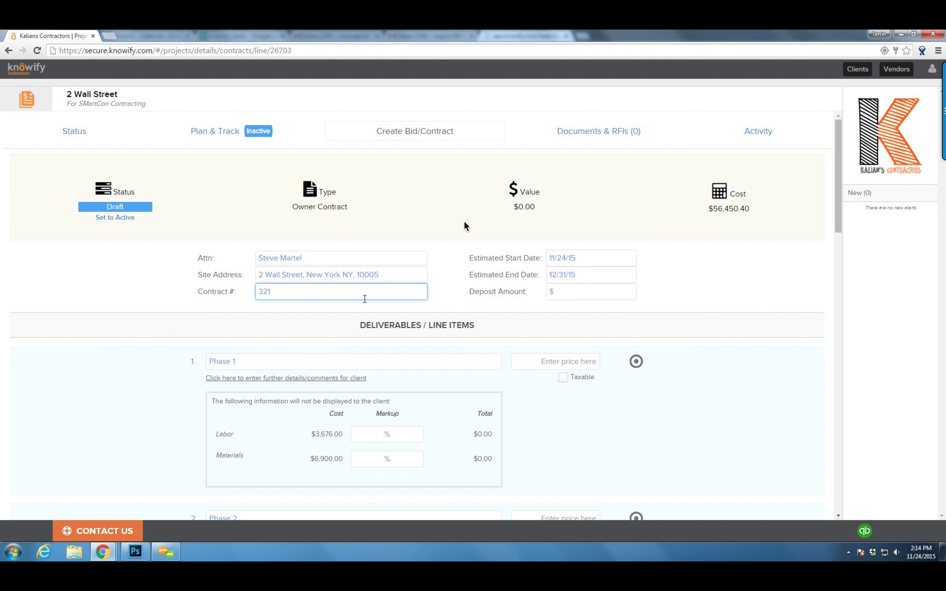
{"action": "left_click", "coordinate": [623, 298]}
{"action": "left_click", "coordinate": [672, 286]}
Apply a 30% markup to the labor and materials lines of Phases 1 and 2
{"action": "scroll", "coordinate": [629, 324], "scroll_direction": "down", "scroll_amount": 2}
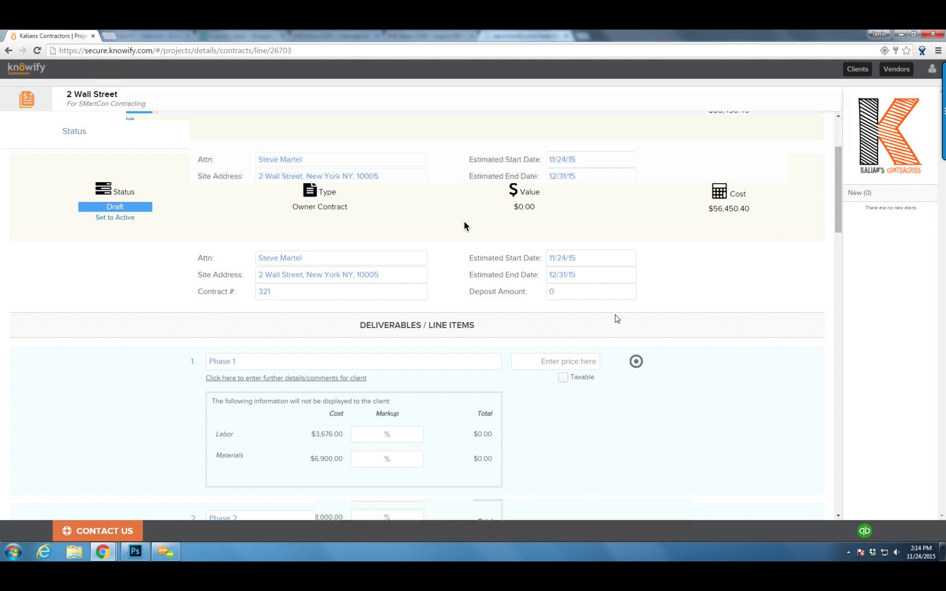
{"action": "left_click", "coordinate": [402, 330]}
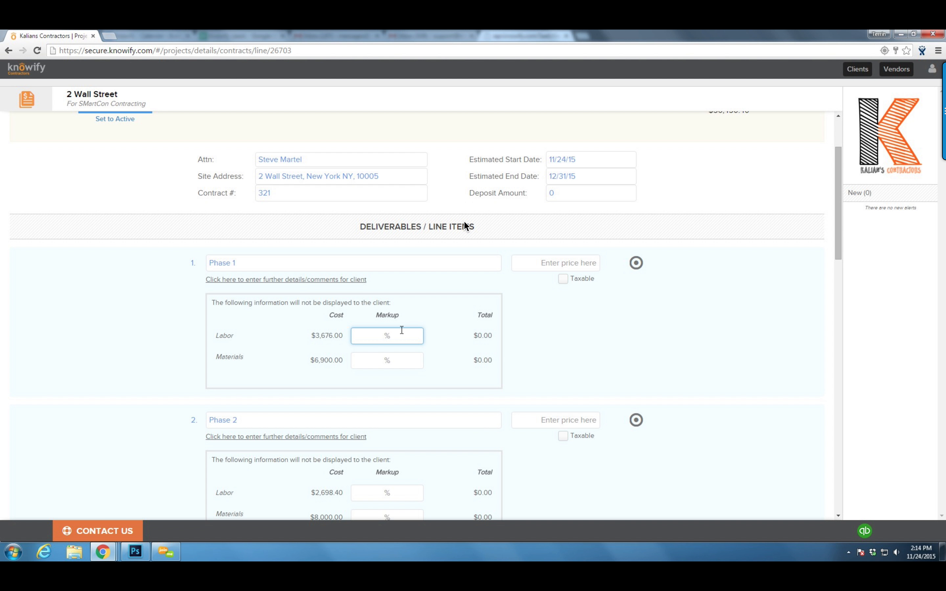
{"action": "type", "text": "30"}
{"action": "left_click", "coordinate": [388, 360]}
{"action": "type", "text": "30"}
{"action": "left_click", "coordinate": [462, 362]}
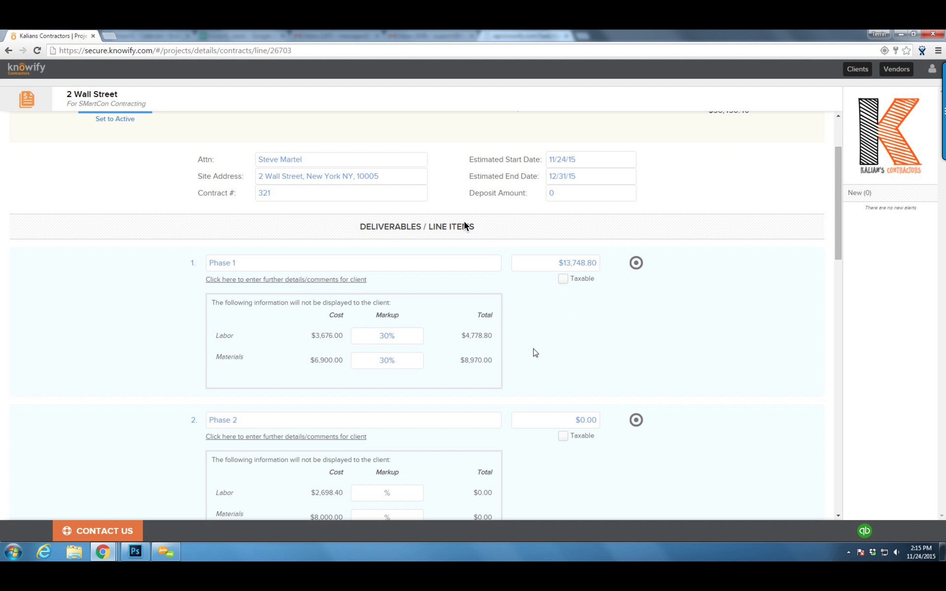
{"action": "scroll", "coordinate": [535, 353], "scroll_direction": "down", "scroll_amount": 3}
{"action": "left_click", "coordinate": [378, 347]}
{"action": "type", "text": "30"}
{"action": "left_click", "coordinate": [385, 369]}
{"action": "type", "text": "30"}
{"action": "left_click", "coordinate": [518, 376]}
Apply a 30% markup to the cost lines of Phases 3, 4 and 5
{"action": "scroll", "coordinate": [440, 281], "scroll_direction": "down", "scroll_amount": 5}
{"action": "left_click", "coordinate": [407, 303]}
{"action": "type", "text": "30"}
{"action": "left_click", "coordinate": [406, 365]}
{"action": "left_click", "coordinate": [402, 437]}
{"action": "type", "text": "30"}
{"action": "left_click", "coordinate": [393, 462]}
{"action": "type", "text": "30"}
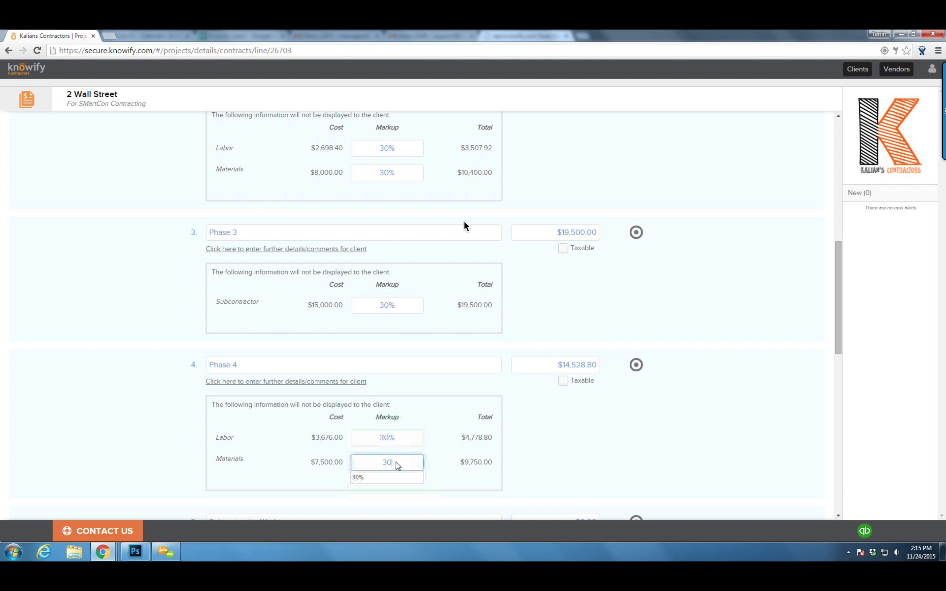
{"action": "scroll", "coordinate": [394, 464], "scroll_direction": "down", "scroll_amount": 5}
{"action": "left_click", "coordinate": [394, 396]}
{"action": "type", "text": "30"}
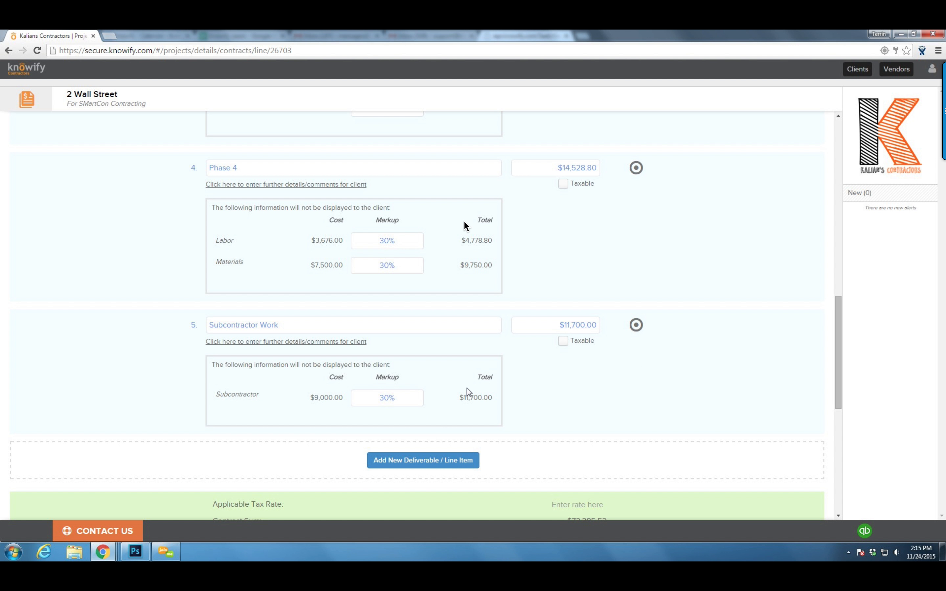
{"action": "scroll", "coordinate": [460, 394], "scroll_direction": "up", "scroll_amount": 8}
{"action": "scroll", "coordinate": [465, 226], "scroll_direction": "up", "scroll_amount": 2}
Add a client comment to Phase 1 and mark Phases 1 and 4 as taxable
{"action": "left_click", "coordinate": [287, 183]}
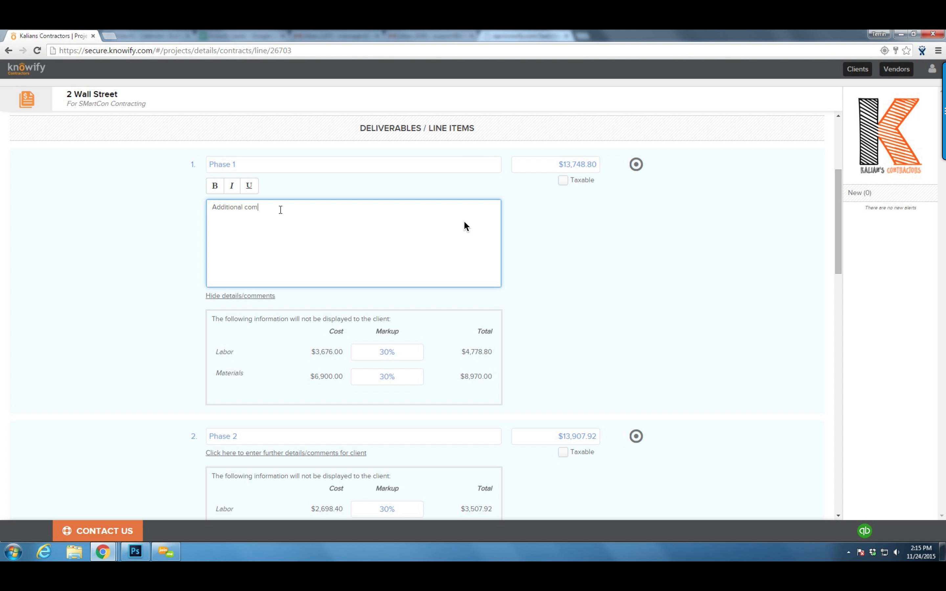
{"action": "left_click", "coordinate": [527, 261]}
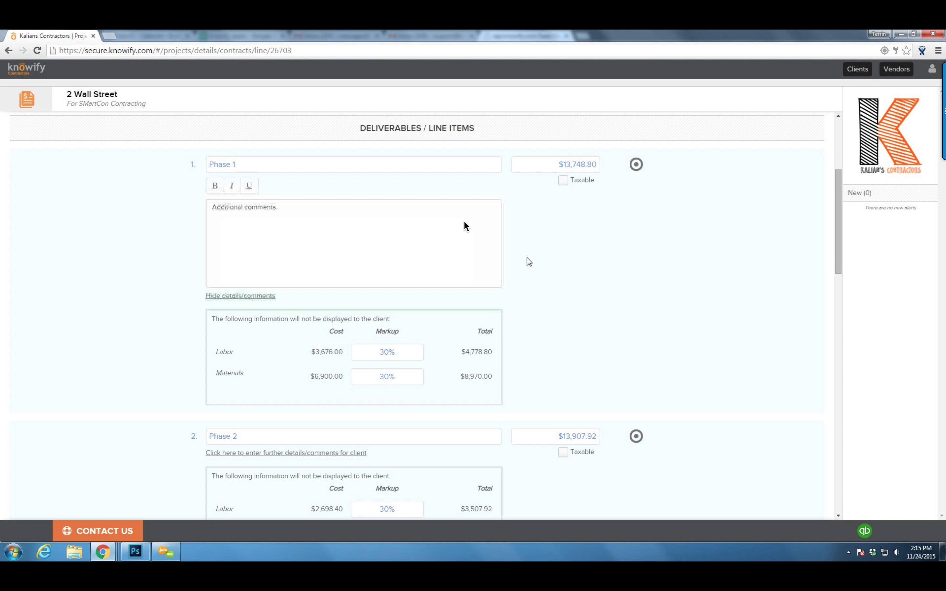
{"action": "left_click", "coordinate": [563, 181]}
{"action": "scroll", "coordinate": [567, 358], "scroll_direction": "down", "scroll_amount": 3}
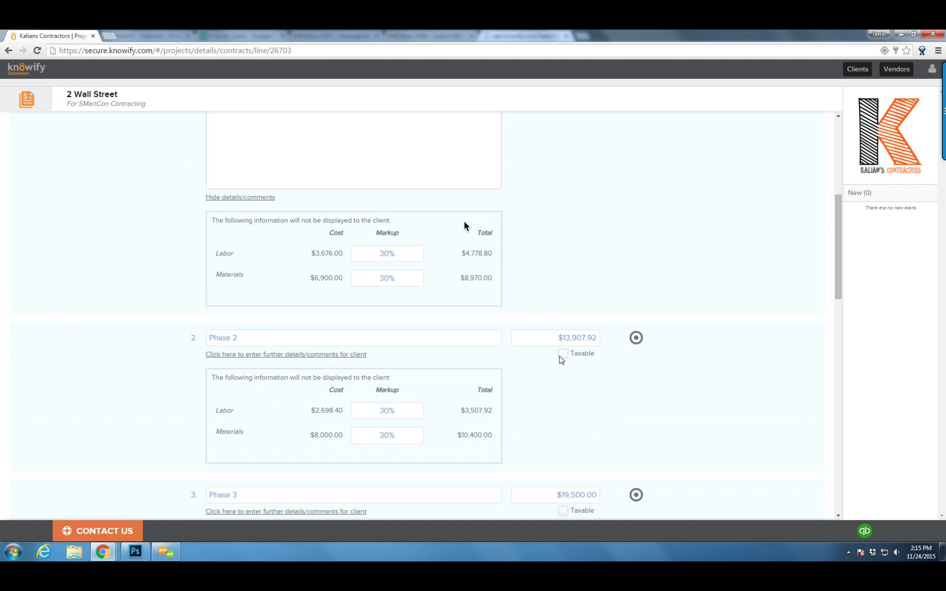
{"action": "scroll", "coordinate": [562, 359], "scroll_direction": "down", "scroll_amount": 10}
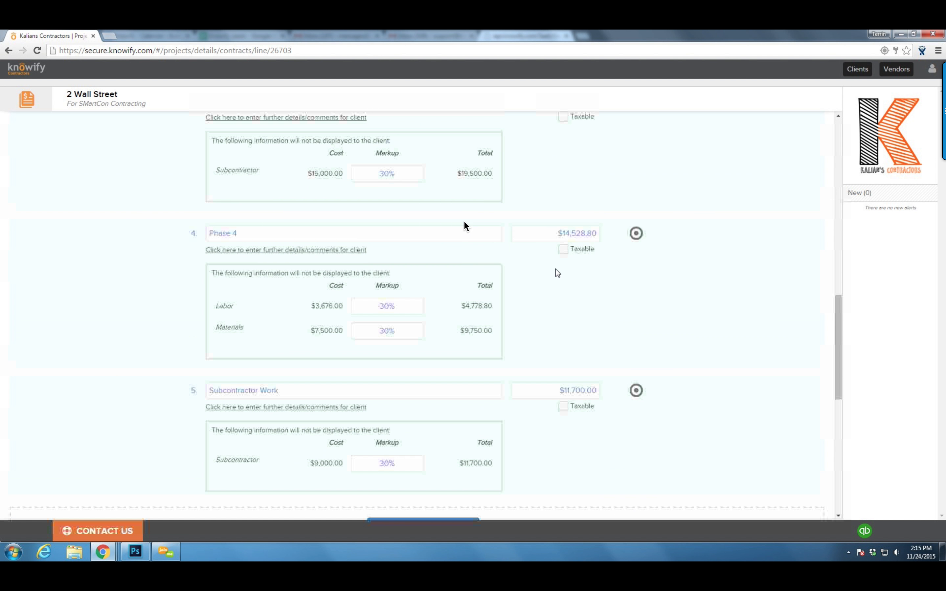
{"action": "left_click", "coordinate": [563, 249]}
Apply a 7.250% tax rate and add a sixth deliverable line item
{"action": "scroll", "coordinate": [562, 257], "scroll_direction": "down", "scroll_amount": 8}
{"action": "left_click", "coordinate": [578, 273]}
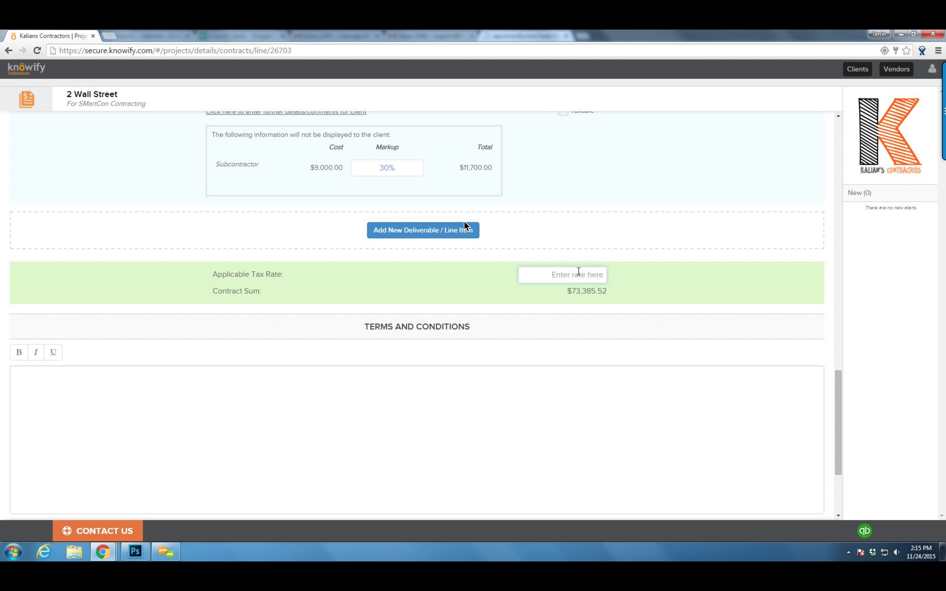
{"action": "type", "text": "7.25"}
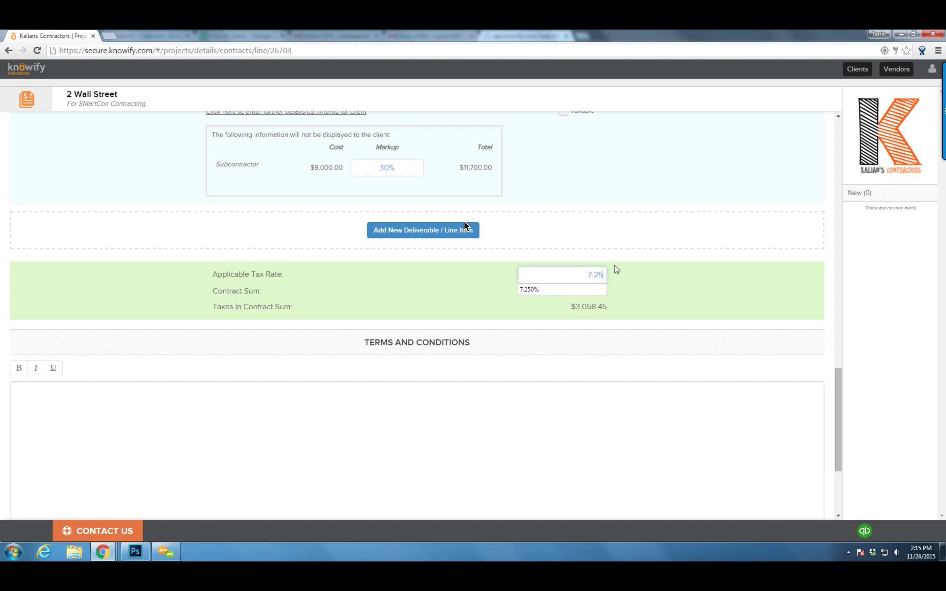
{"action": "left_click", "coordinate": [631, 295]}
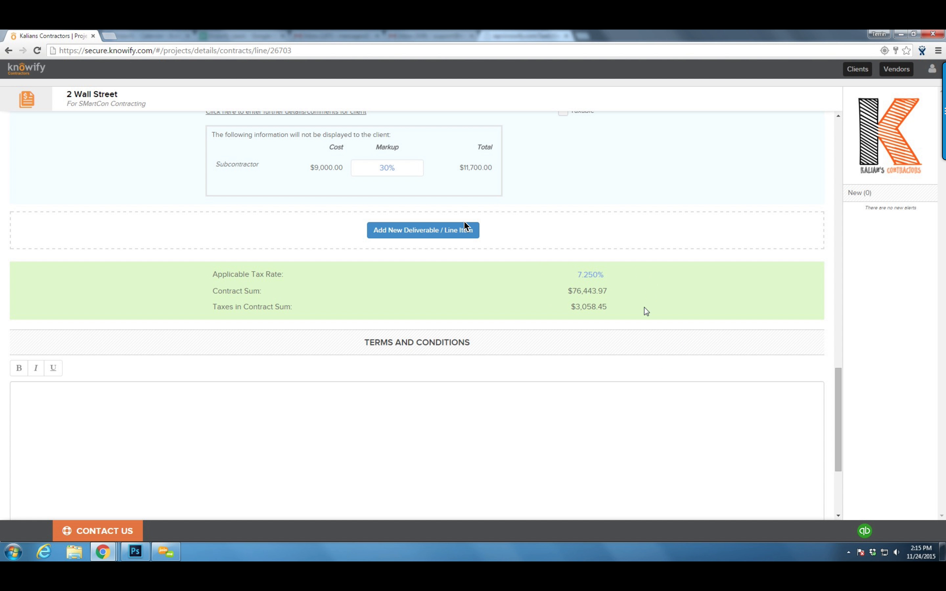
{"action": "left_click", "coordinate": [416, 234]}
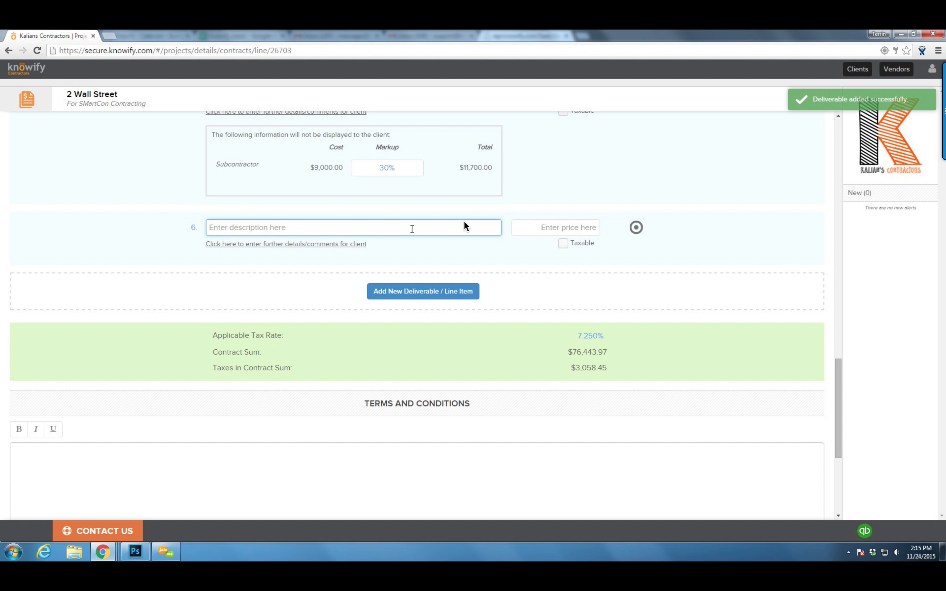
Name line 6 'Contingency' and price it at $7,600.00
{"action": "type", "text": "Contingency"}
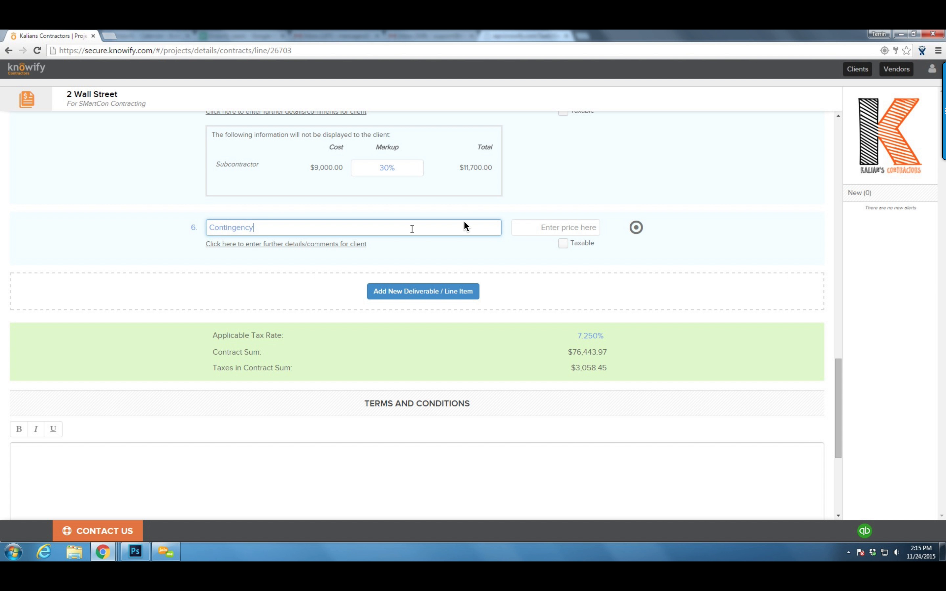
{"action": "key", "text": "Tab"}
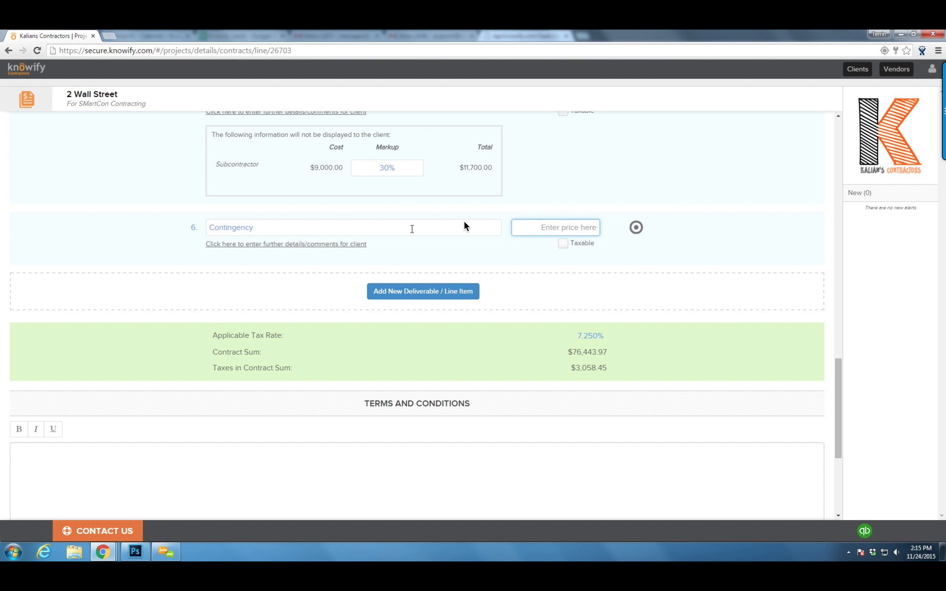
{"action": "type", "text": "7,"}
{"action": "type", "text": "600"}
{"action": "left_click", "coordinate": [649, 162]}
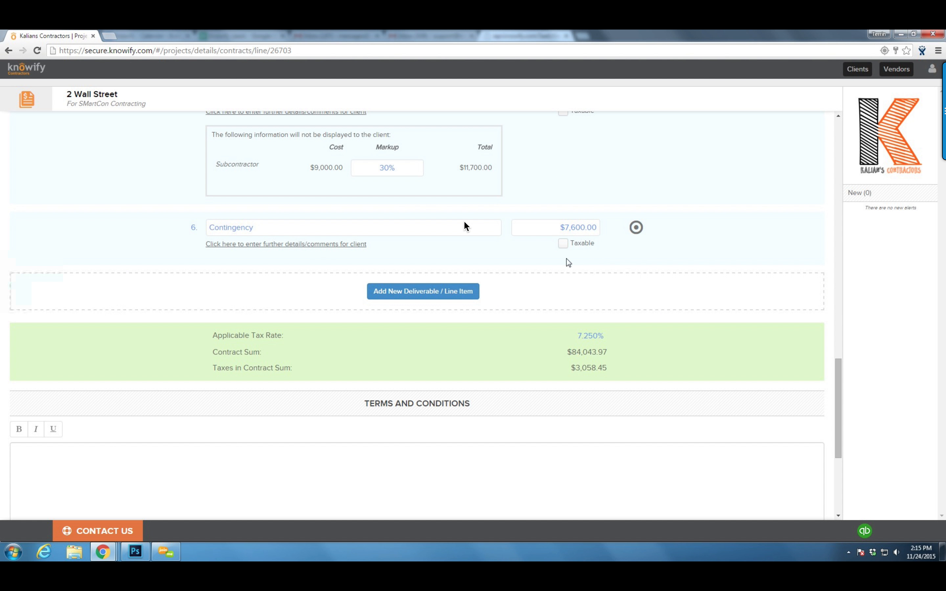
{"action": "scroll", "coordinate": [657, 215], "scroll_direction": "down", "scroll_amount": 3}
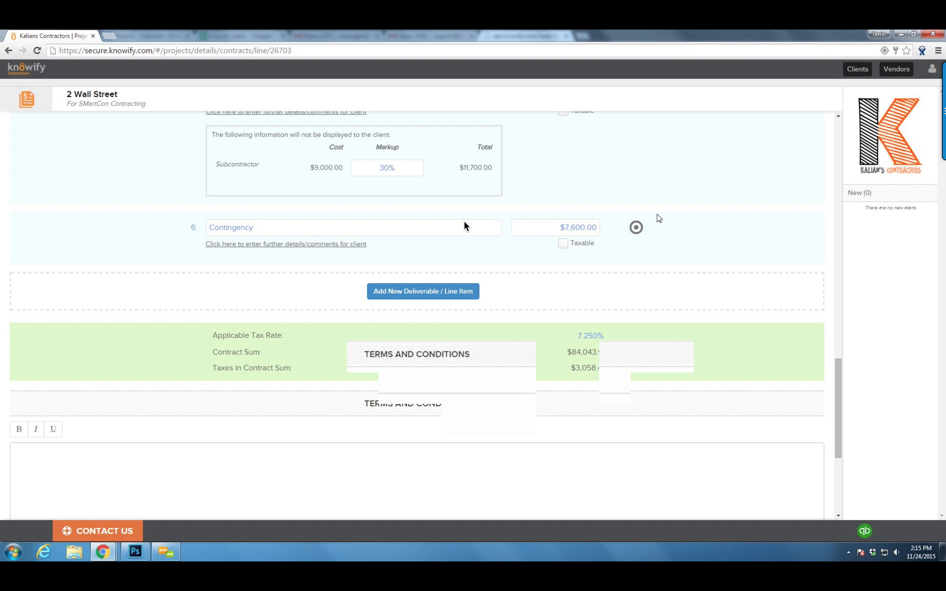
{"action": "left_click", "coordinate": [533, 370]}
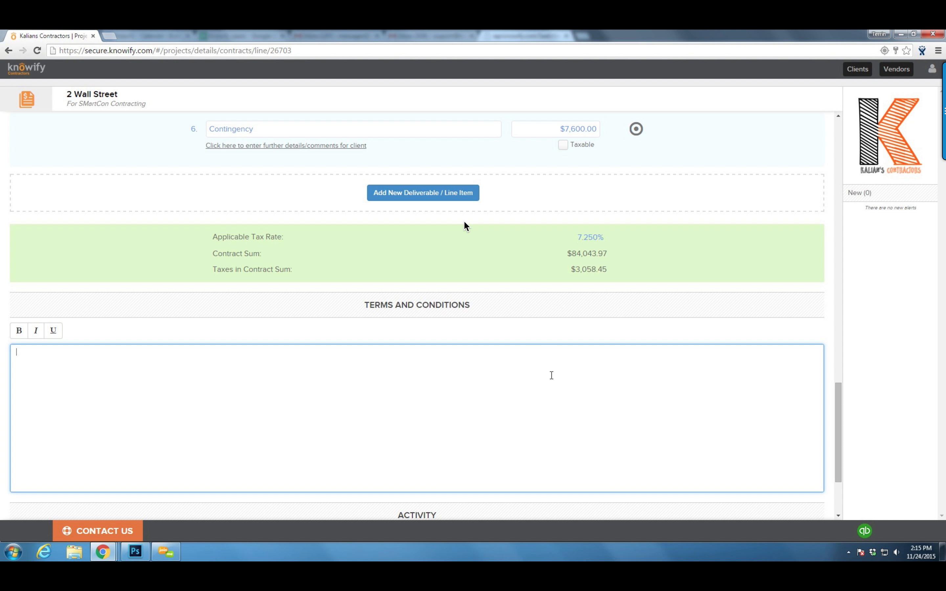
Enter placeholder terms and conditions, save the contract as a draft, and preview proposal 321
{"action": "scroll", "coordinate": [556, 372], "scroll_direction": "down", "scroll_amount": 3}
{"action": "type", "text": "Terms and Conditions."}
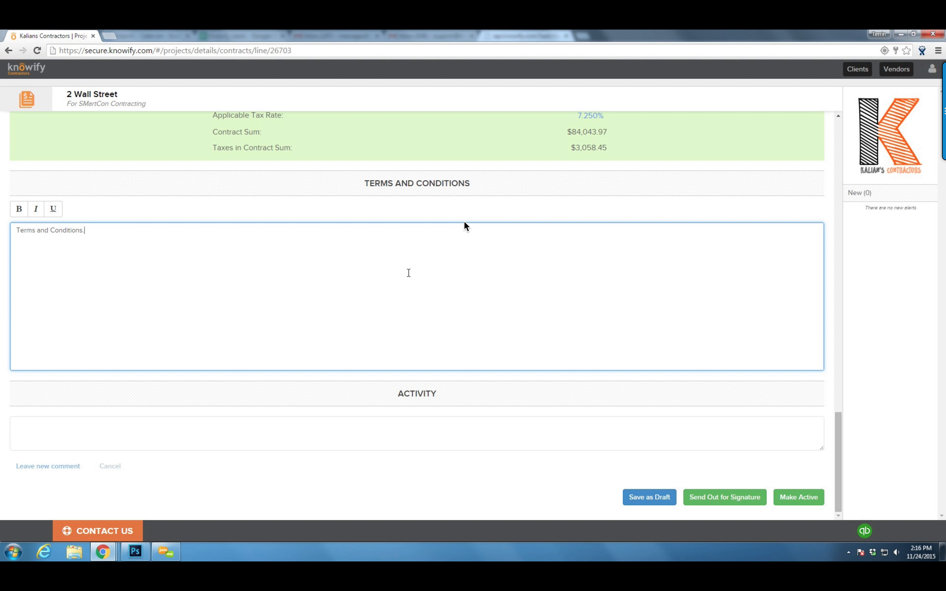
{"action": "left_click", "coordinate": [118, 213]}
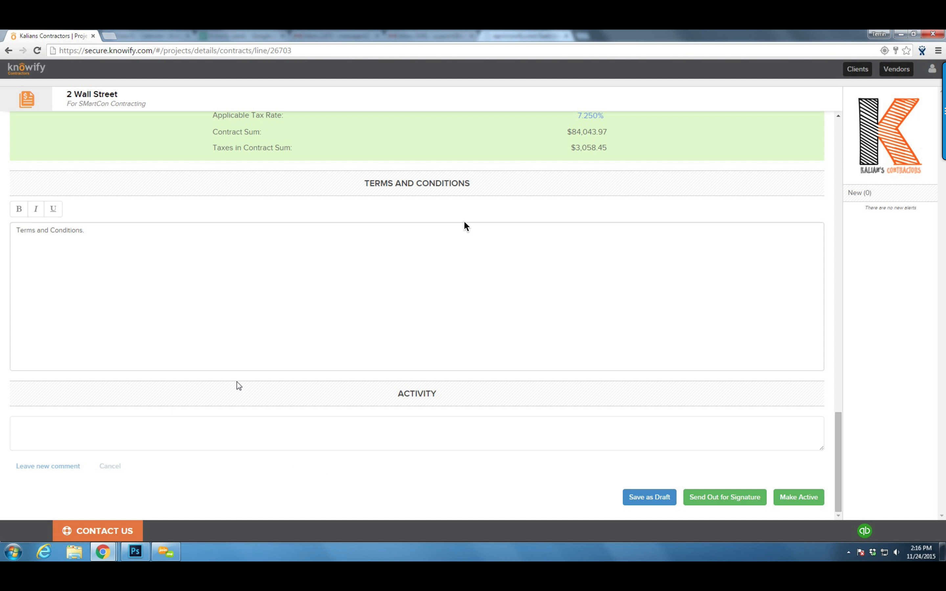
{"action": "left_click", "coordinate": [645, 498]}
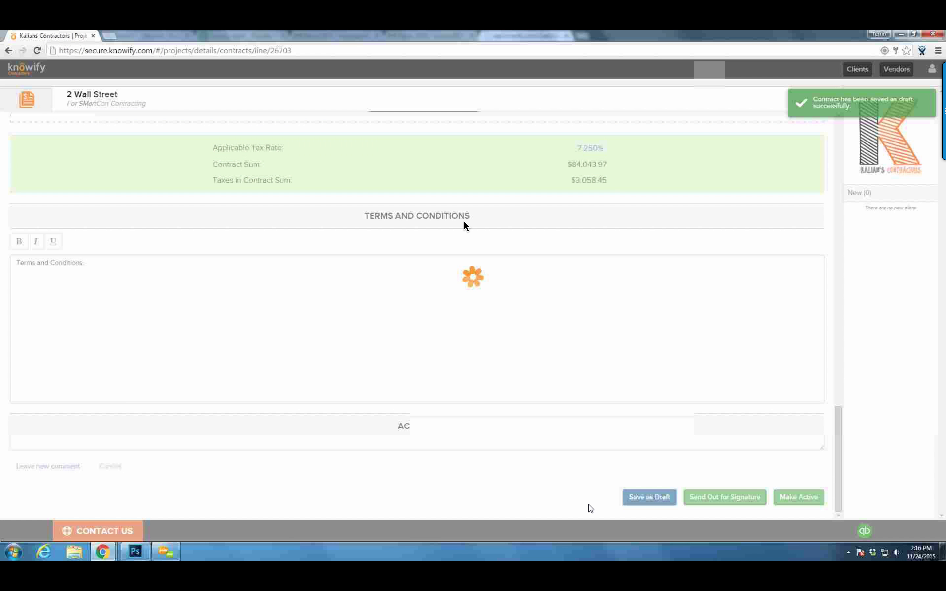
{"action": "scroll", "coordinate": [594, 417], "scroll_direction": "down", "scroll_amount": 1}
{"action": "left_click", "coordinate": [583, 501]}
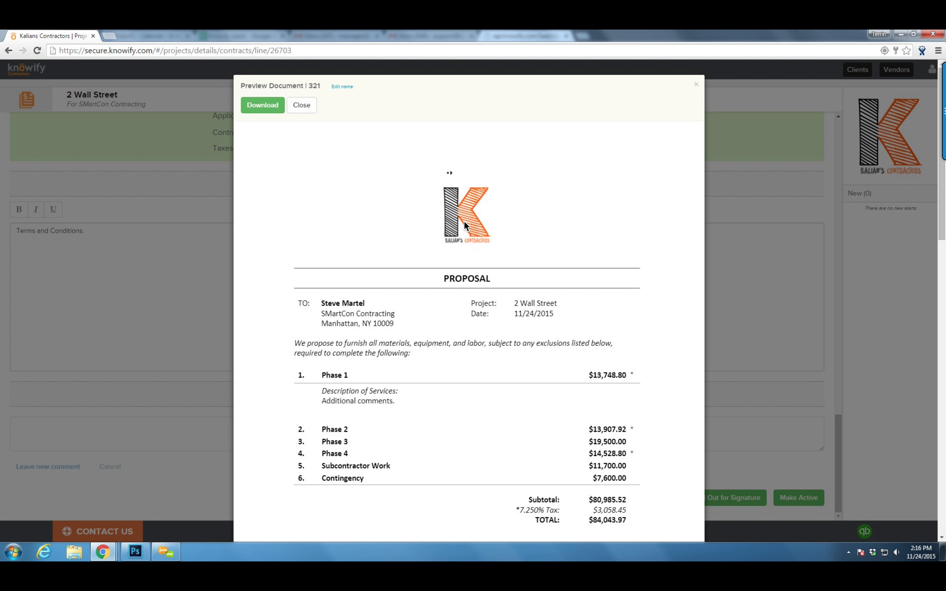
Scroll through the proposal preview to its $84,043.97 total, then close it
{"action": "scroll", "coordinate": [466, 226], "scroll_direction": "down", "scroll_amount": 1}
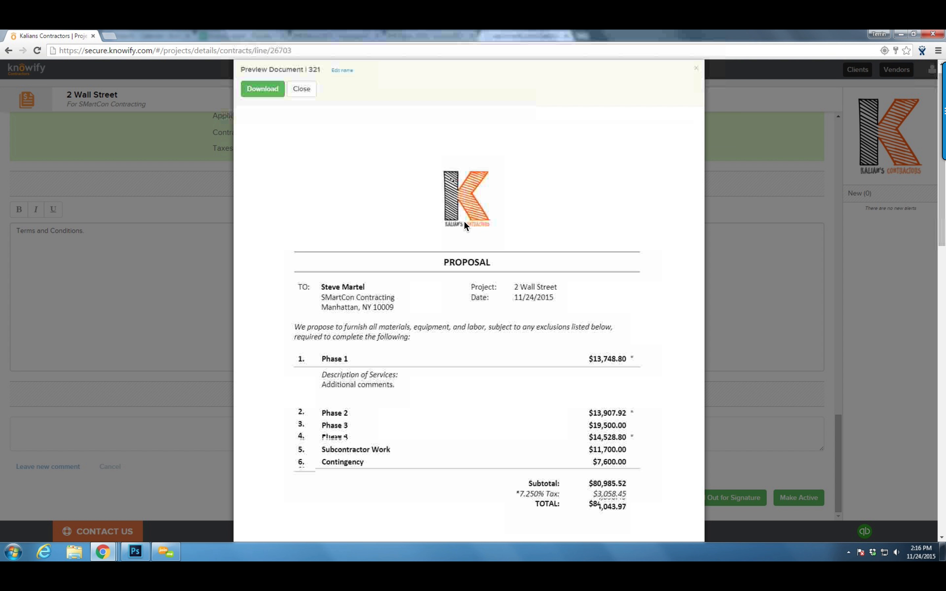
{"action": "scroll", "coordinate": [465, 226], "scroll_direction": "down", "scroll_amount": 2}
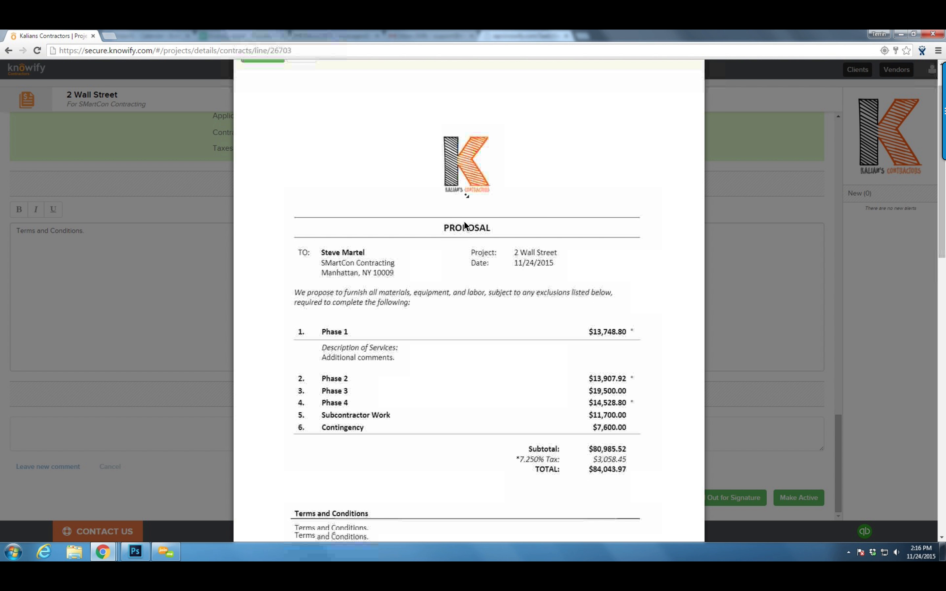
{"action": "scroll", "coordinate": [465, 226], "scroll_direction": "down", "scroll_amount": 6}
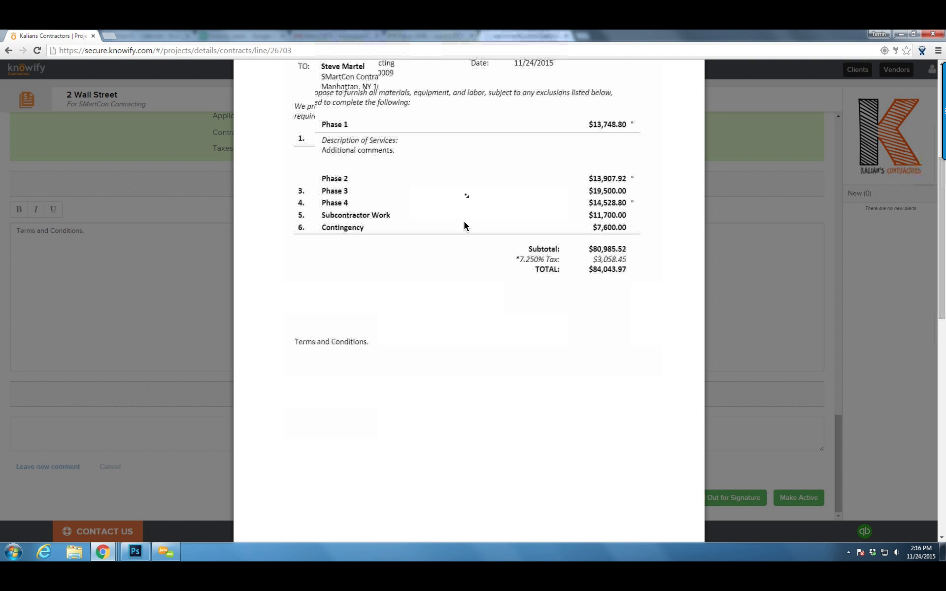
{"action": "scroll", "coordinate": [465, 226], "scroll_direction": "down", "scroll_amount": 8}
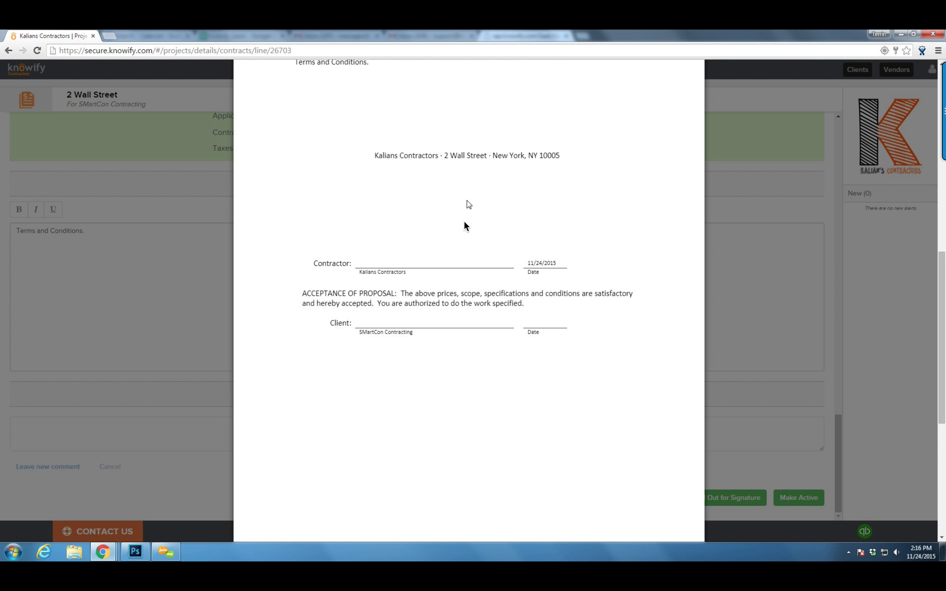
{"action": "scroll", "coordinate": [468, 204], "scroll_direction": "down", "scroll_amount": 6}
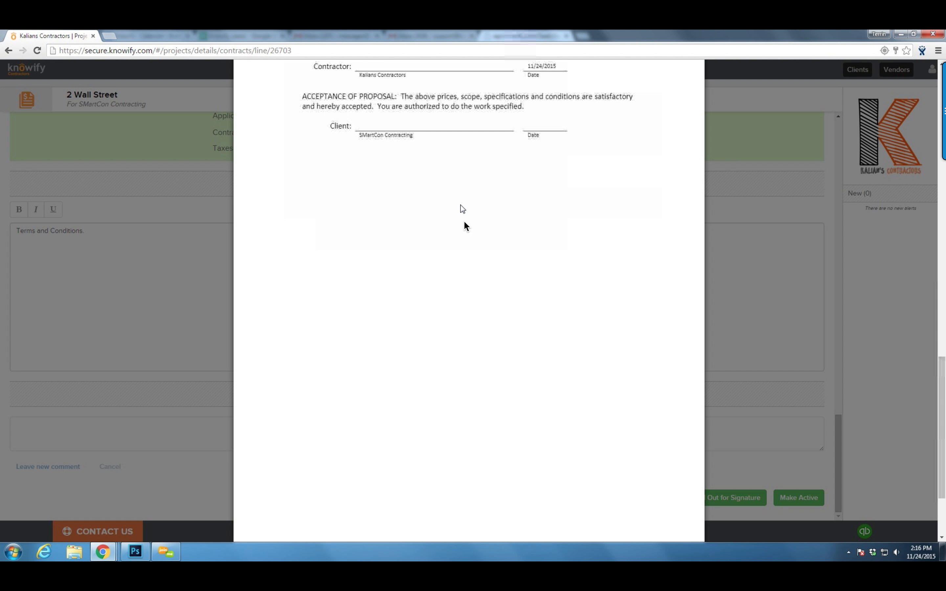
{"action": "left_click", "coordinate": [680, 513]}
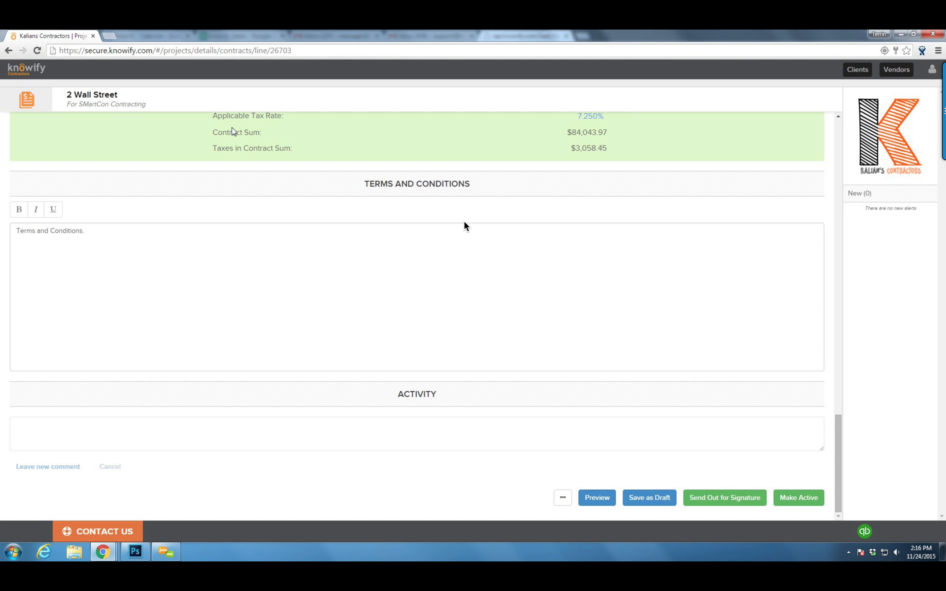
Send the contract for e-signature with the recipient changed to your own e-mail address
{"action": "left_click_drag", "start_coordinate": [88, 32], "coordinate": [135, 34]}
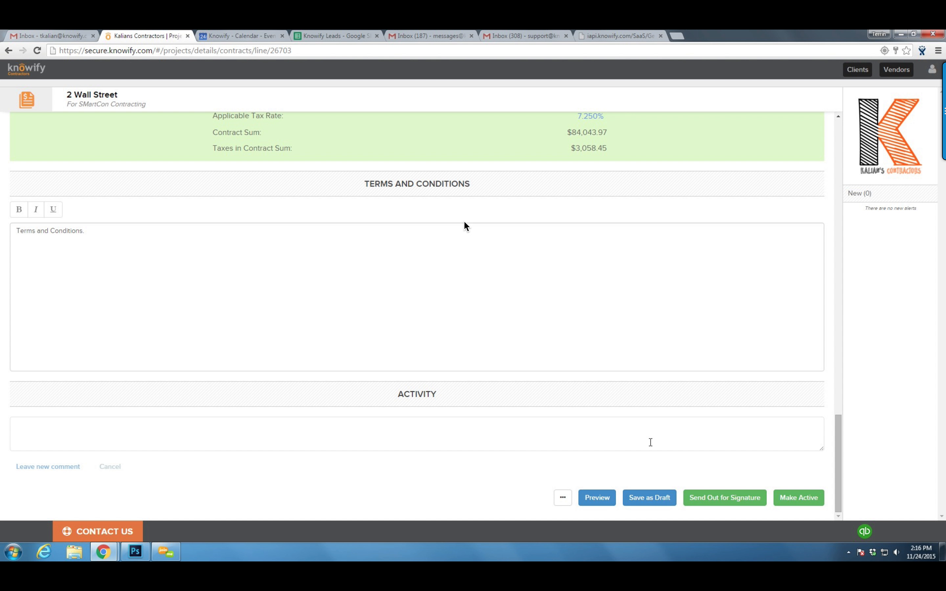
{"action": "left_click", "coordinate": [700, 495]}
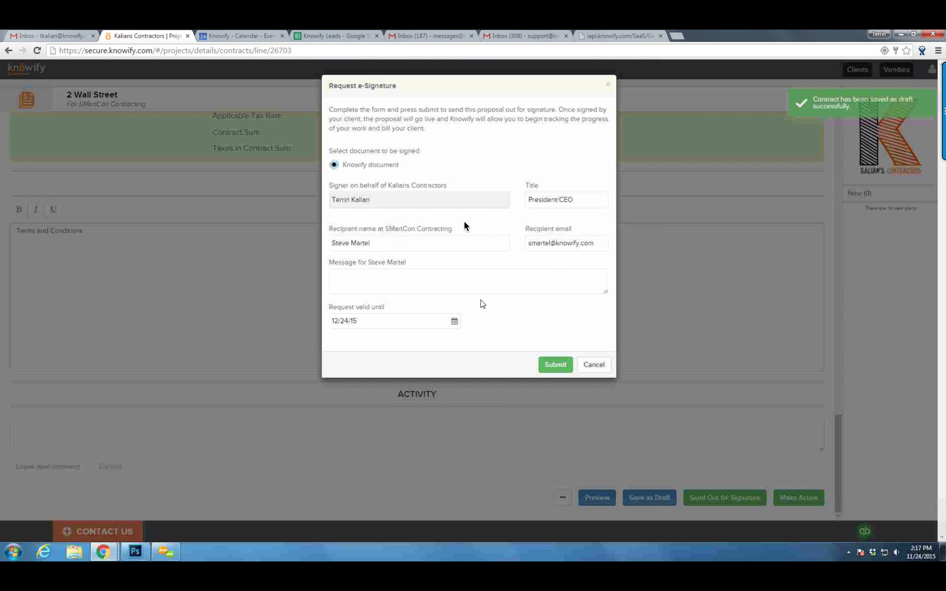
{"action": "left_click_drag", "start_coordinate": [595, 243], "coordinate": [536, 243]}
{"action": "key", "text": "Tab"}
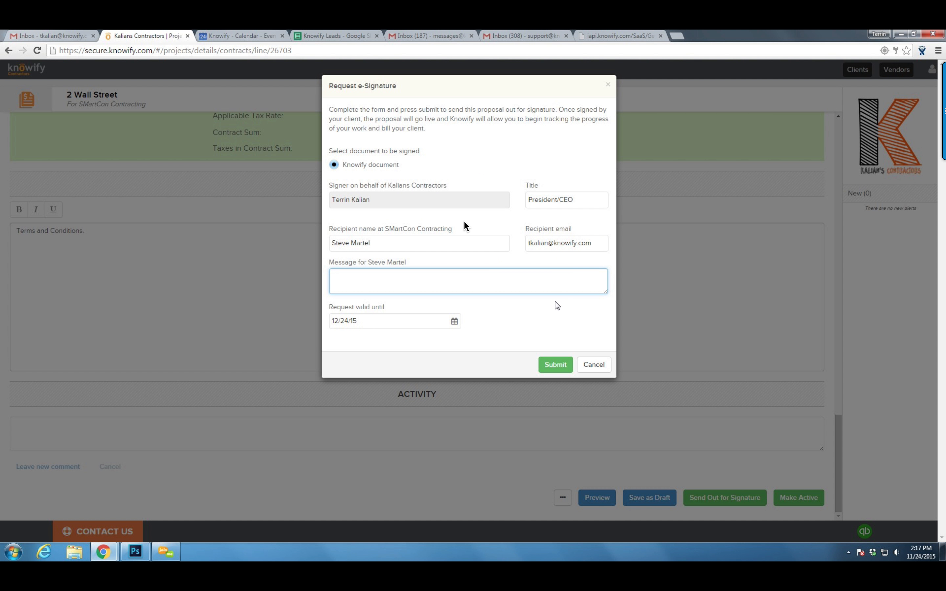
{"action": "left_click", "coordinate": [551, 341]}
{"action": "left_click", "coordinate": [551, 367]}
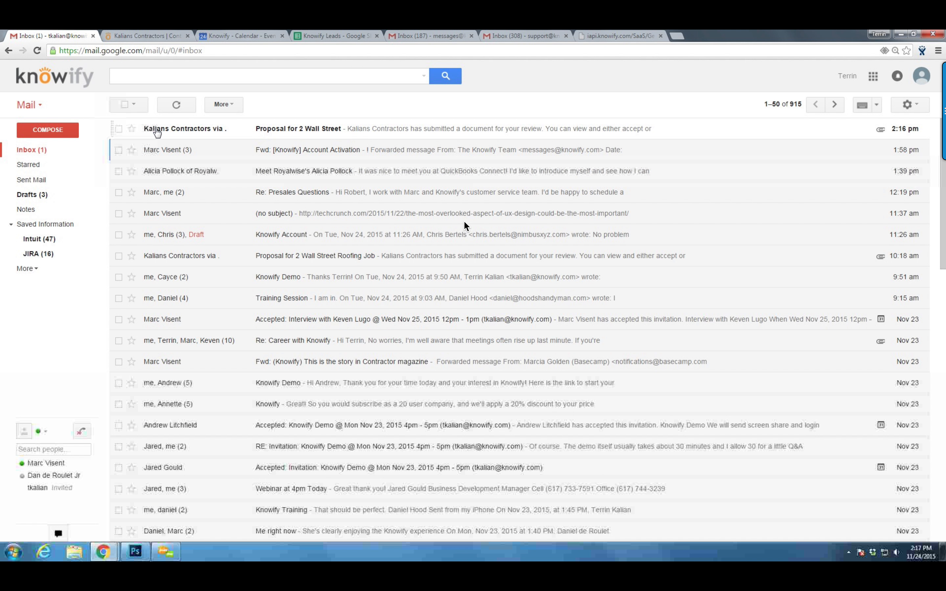
Open the 'Proposal for 2 Wall Street' e-mail and follow its e-sign link
{"action": "left_click", "coordinate": [153, 129]}
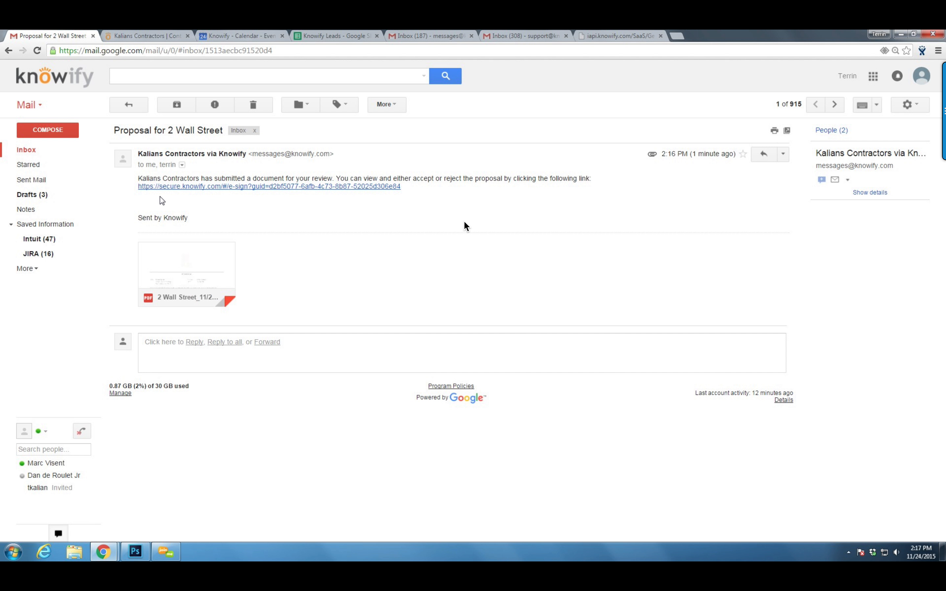
{"action": "left_click", "coordinate": [195, 187]}
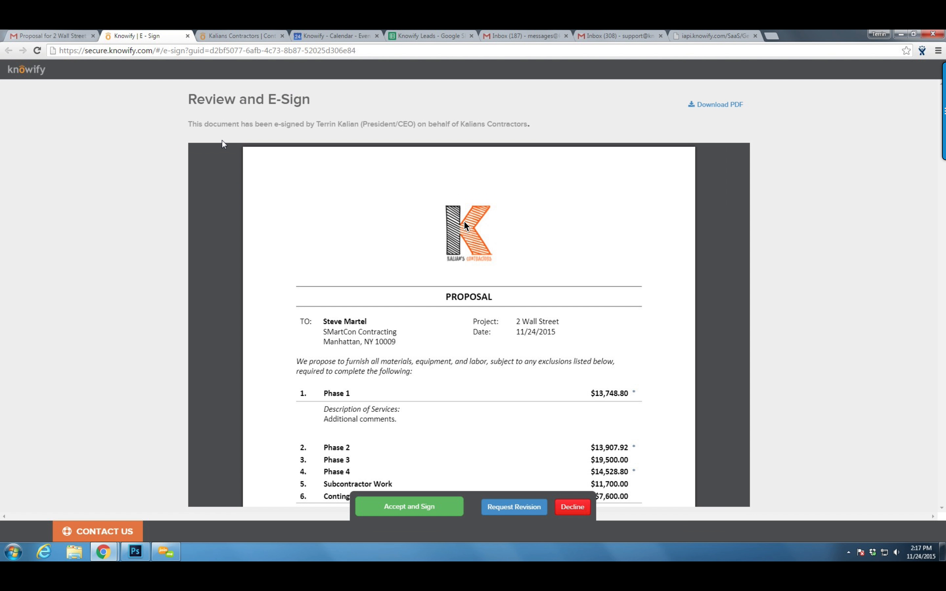
Accept the proposal with the signer's name and title 'Pres', then search jobs for '2 wall street'
{"action": "scroll", "coordinate": [391, 199], "scroll_direction": "down", "scroll_amount": 1}
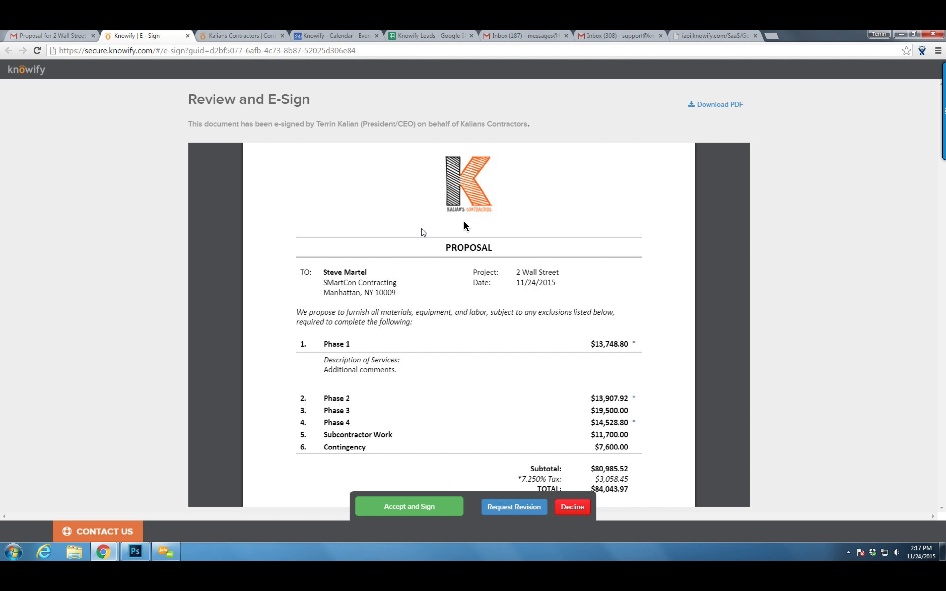
{"action": "scroll", "coordinate": [683, 183], "scroll_direction": "down", "scroll_amount": 1}
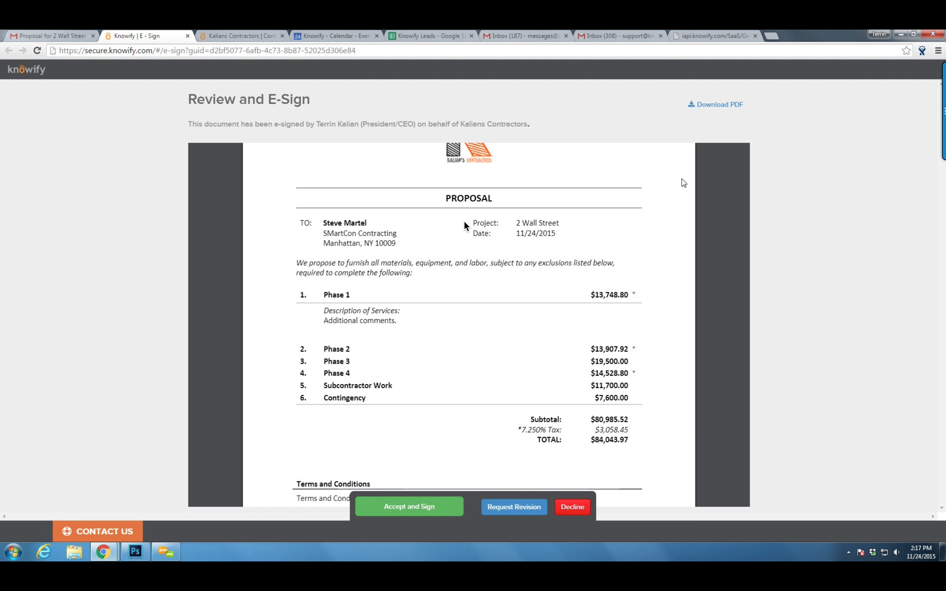
{"action": "scroll", "coordinate": [481, 253], "scroll_direction": "down", "scroll_amount": 1}
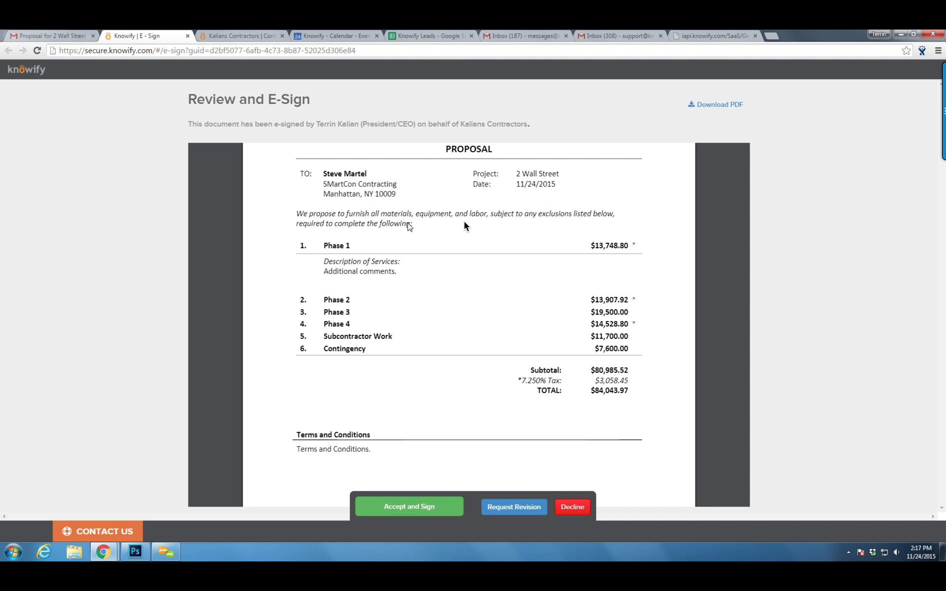
{"action": "scroll", "coordinate": [523, 369], "scroll_direction": "down", "scroll_amount": 1}
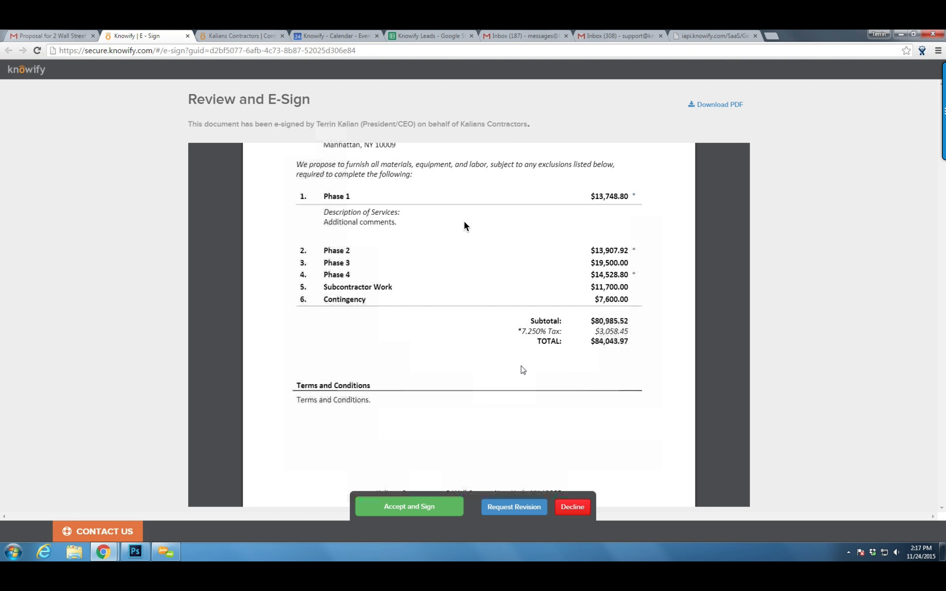
{"action": "left_click", "coordinate": [410, 507]}
{"action": "left_click", "coordinate": [379, 453]}
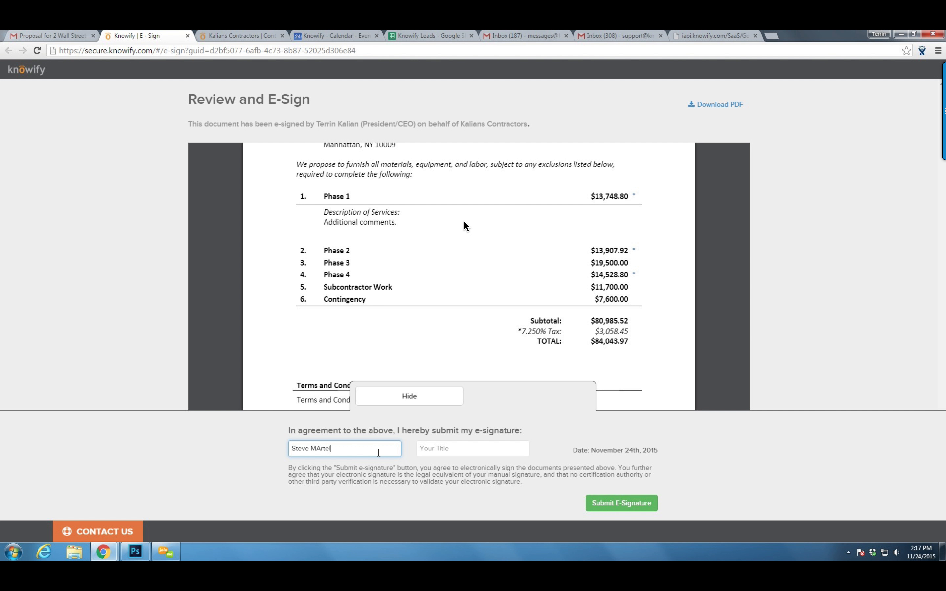
{"action": "key", "text": "Tab"}
{"action": "type", "text": "Pres"}
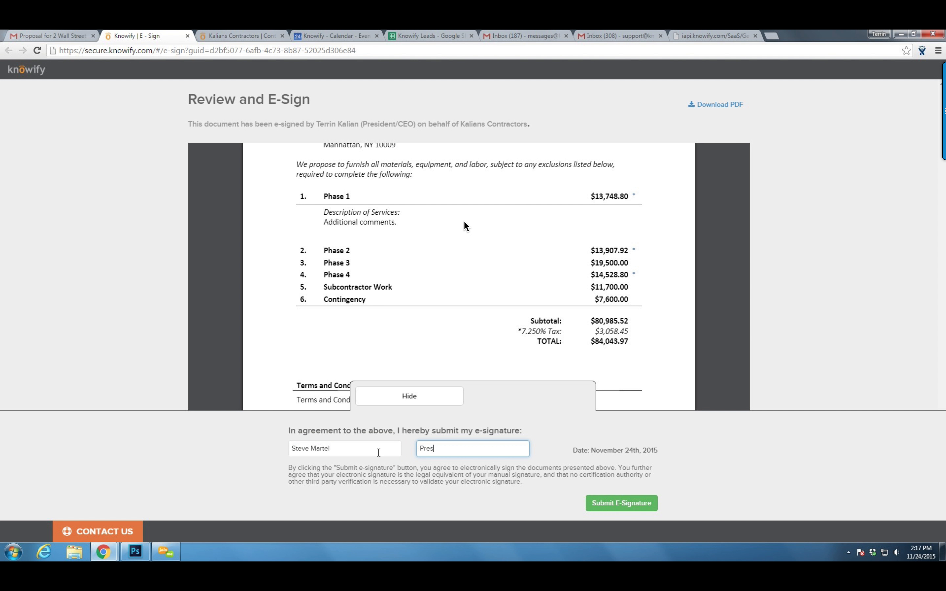
{"action": "left_click", "coordinate": [229, 37]}
{"action": "type", "text": "2 wall street"}
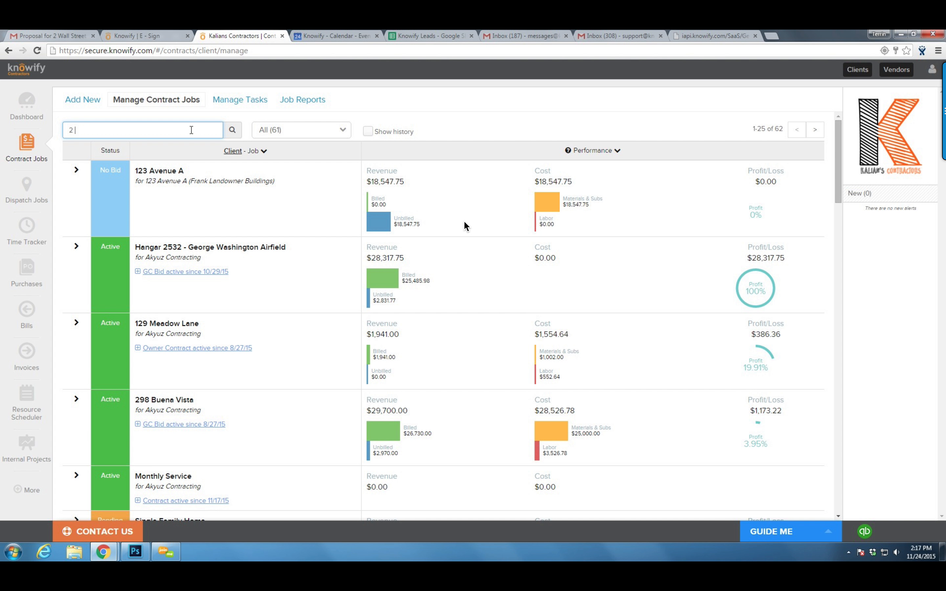
Filter the jobs list to Out for signature and submit the client's e-signature
{"action": "left_click", "coordinate": [269, 133]}
{"action": "left_click", "coordinate": [278, 161]}
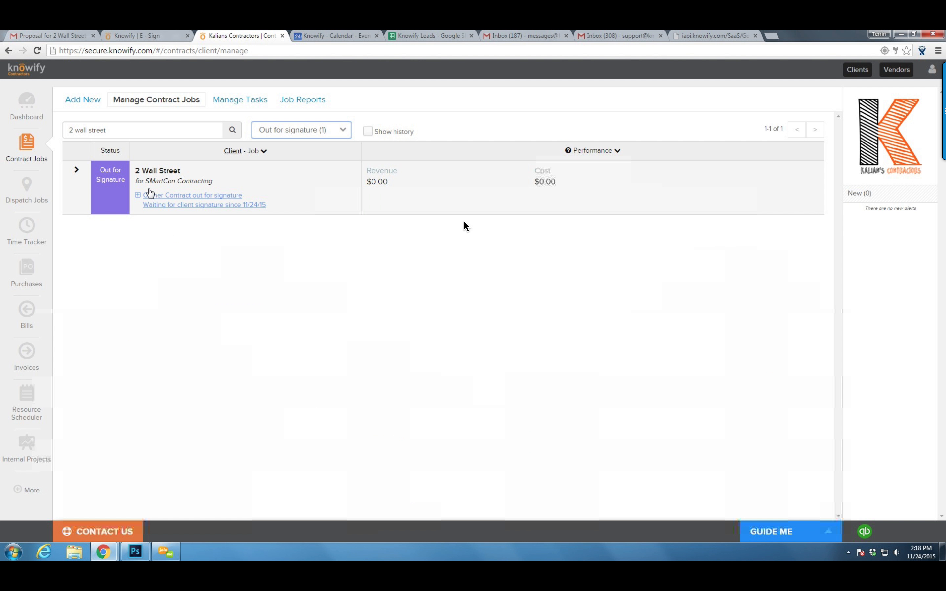
{"action": "left_click", "coordinate": [138, 33]}
{"action": "left_click", "coordinate": [600, 504]}
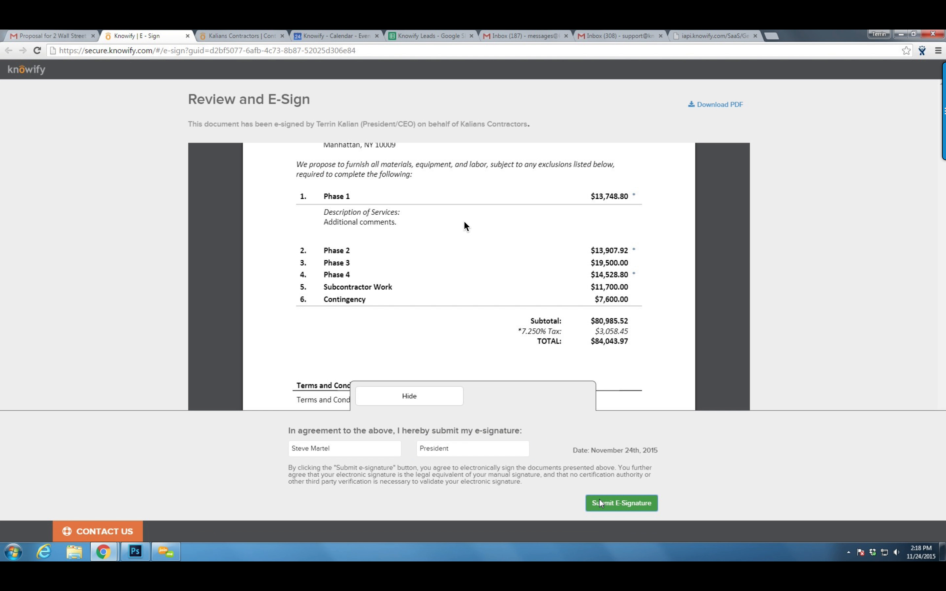
{"action": "left_click", "coordinate": [242, 35]}
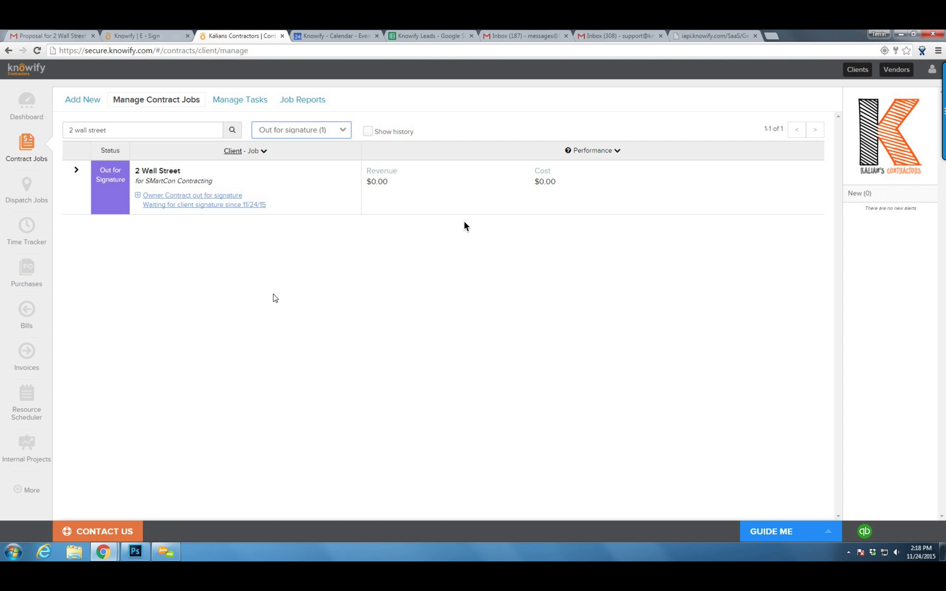
Open the 2 Wall Street job, close the e-sign page, and view its $56,450.40 Plan & Track budget
{"action": "left_click", "coordinate": [200, 193]}
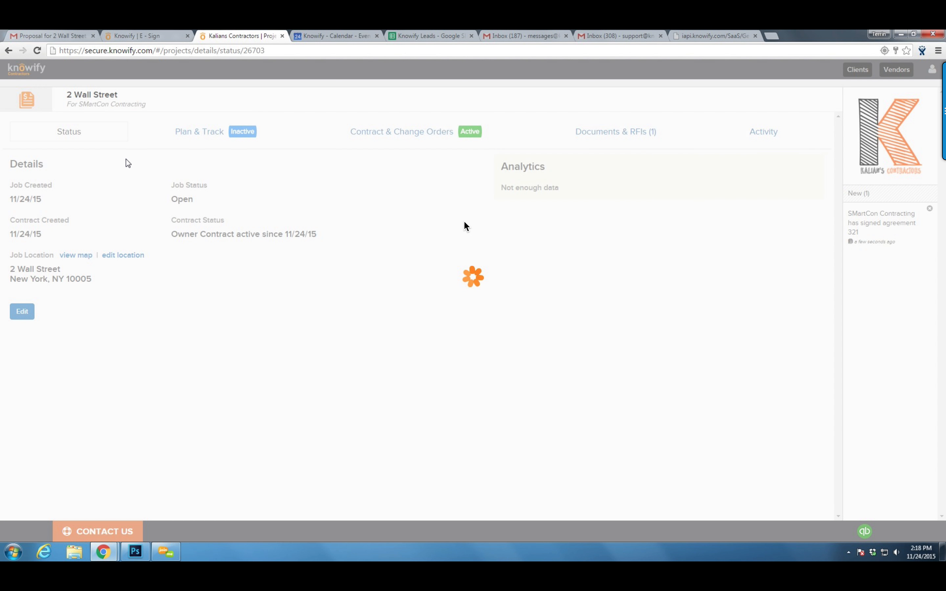
{"action": "middle_click", "coordinate": [128, 33]}
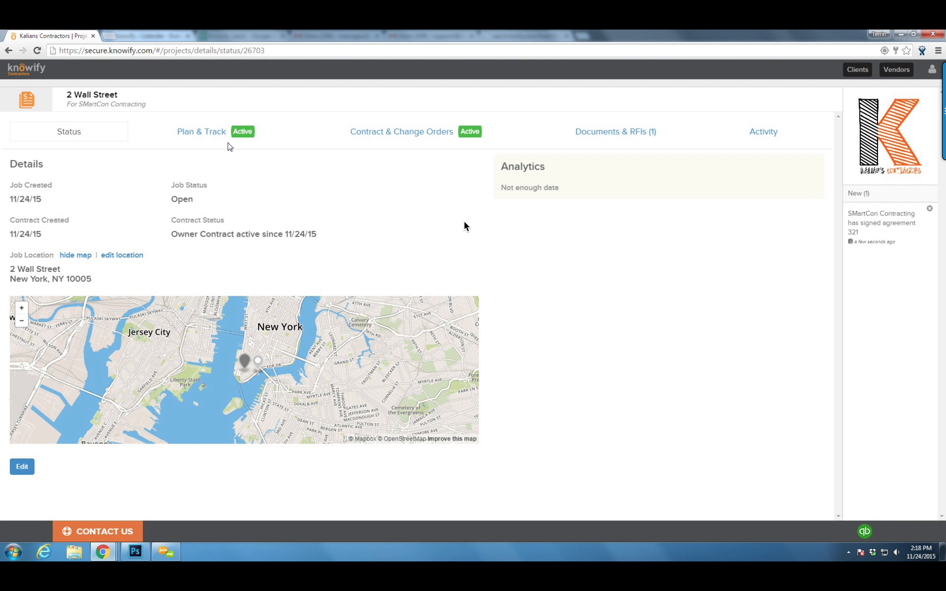
{"action": "left_click", "coordinate": [228, 135]}
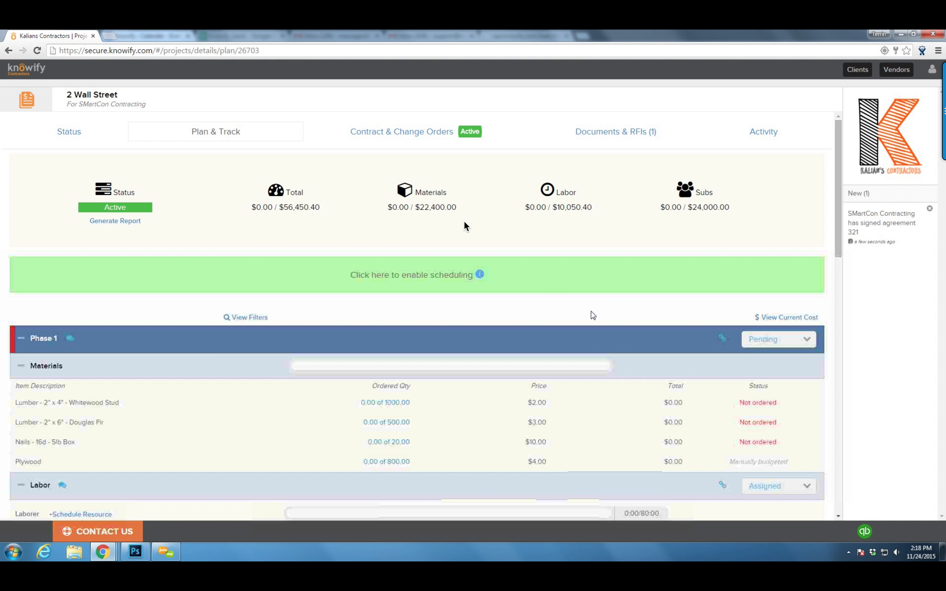
Enable scheduling, then date Phase 1 and its labor 11/12/15–11/18/15
{"action": "left_click", "coordinate": [460, 288]}
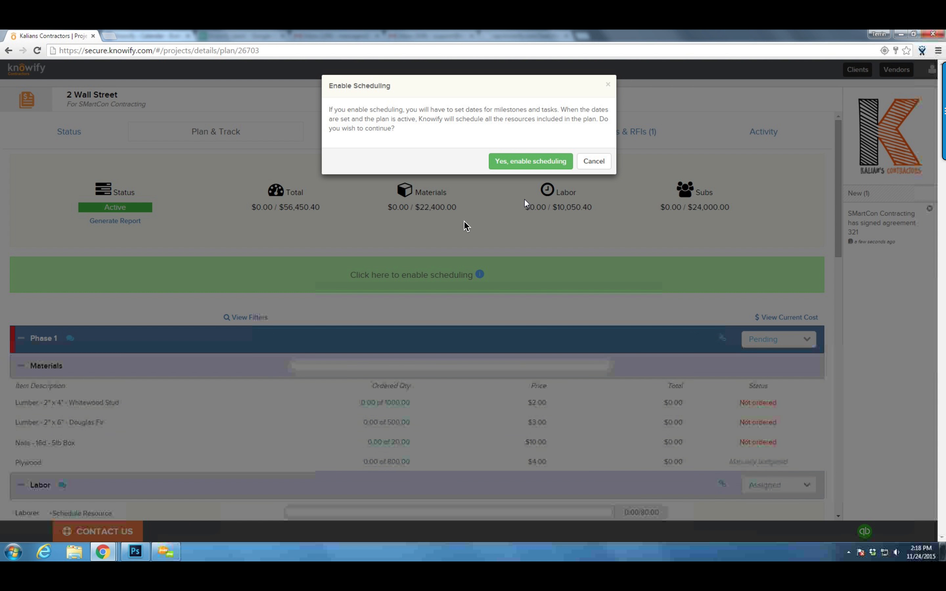
{"action": "left_click", "coordinate": [526, 166]}
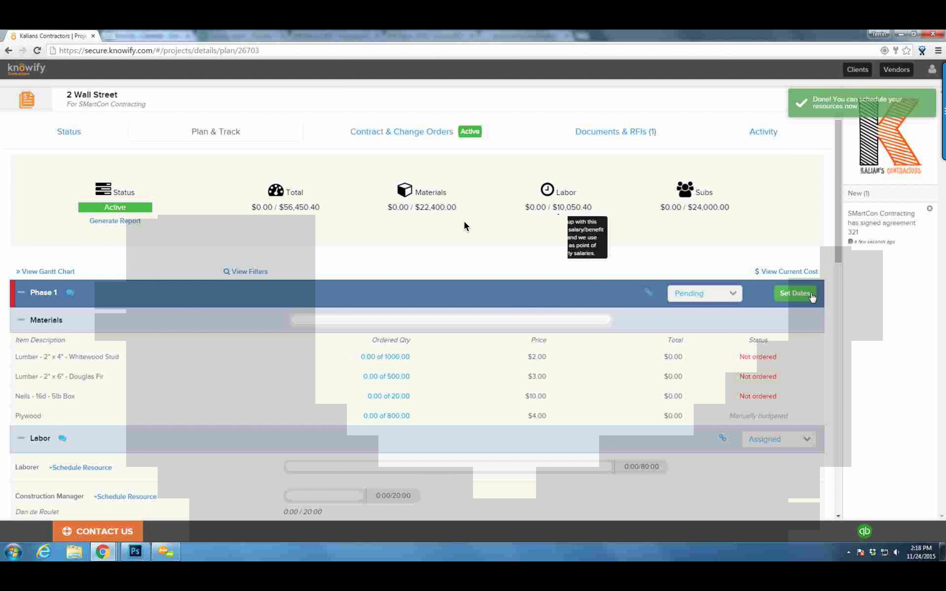
{"action": "left_click", "coordinate": [813, 297]}
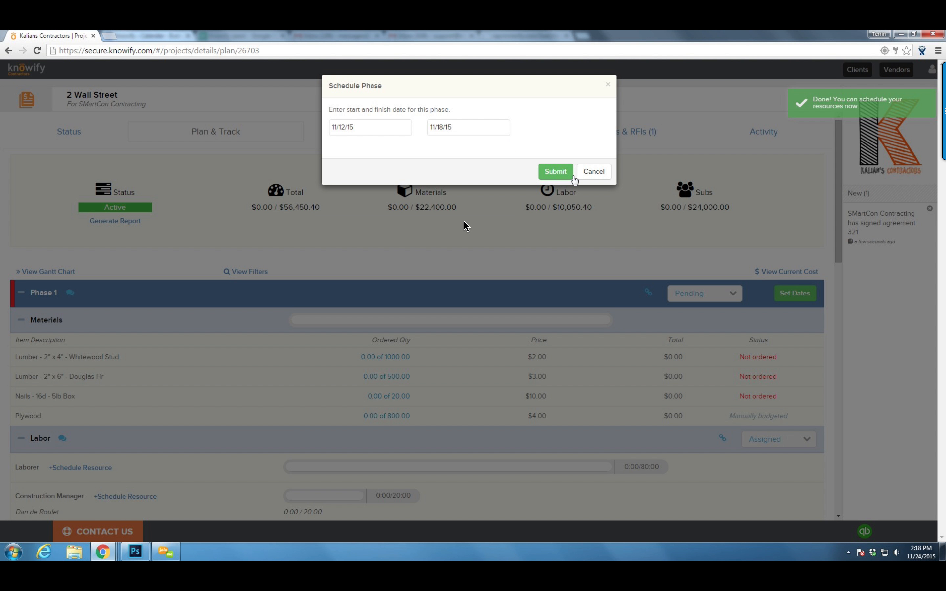
{"action": "left_click", "coordinate": [555, 172]}
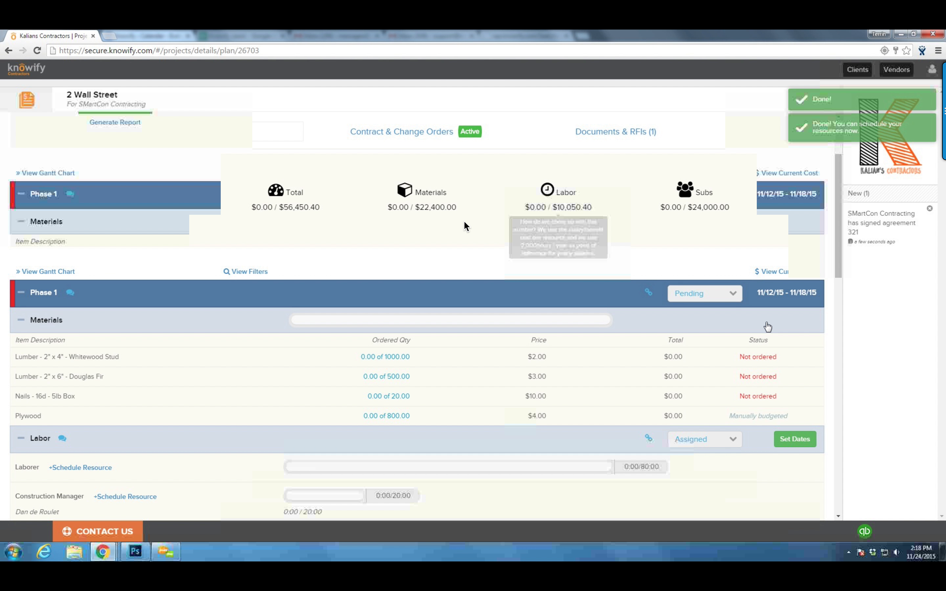
{"action": "scroll", "coordinate": [767, 327], "scroll_direction": "down", "scroll_amount": 5}
{"action": "left_click", "coordinate": [794, 243]}
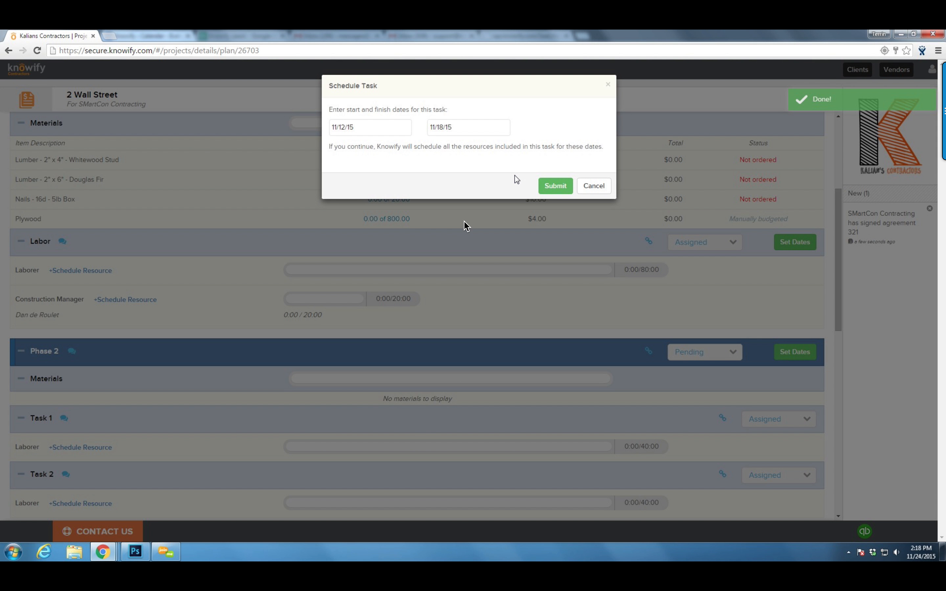
{"action": "left_click", "coordinate": [555, 186]}
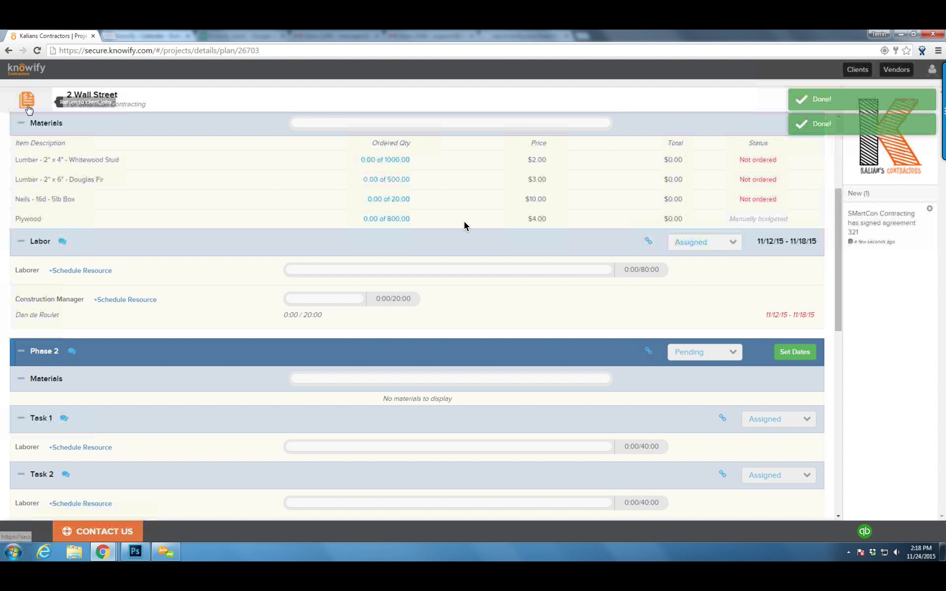
{"action": "middle_click", "coordinate": [29, 107]}
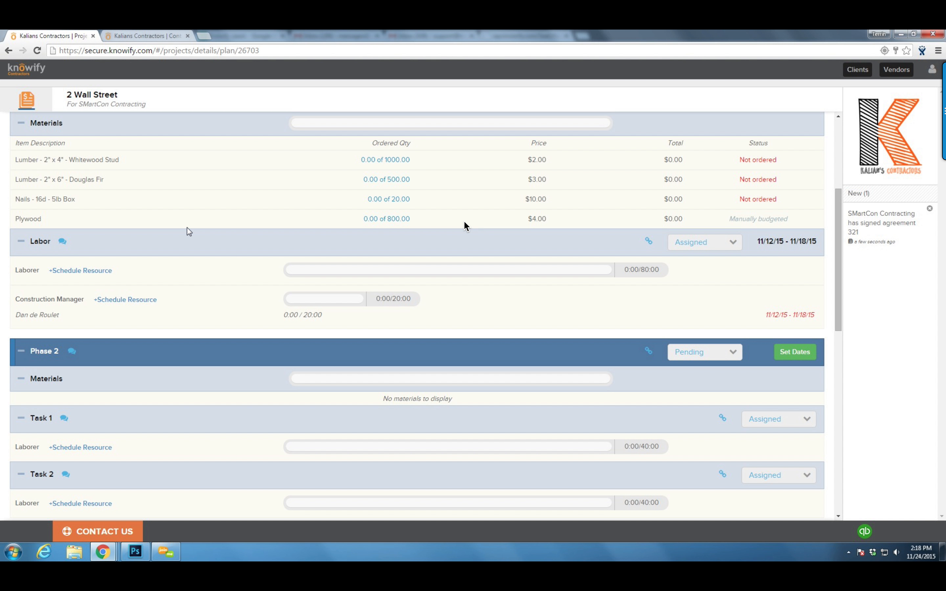
Schedule Phase 2 with its Task 1 and Task 2 for 11/19/15–11/25/15
{"action": "left_click", "coordinate": [788, 353]}
{"action": "left_click", "coordinate": [554, 172]}
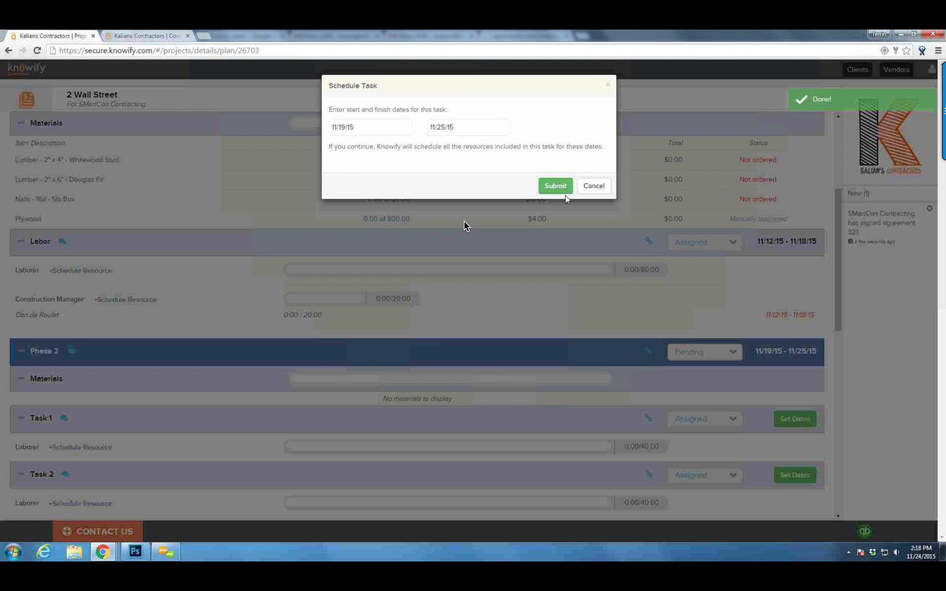
{"action": "left_click", "coordinate": [557, 186]}
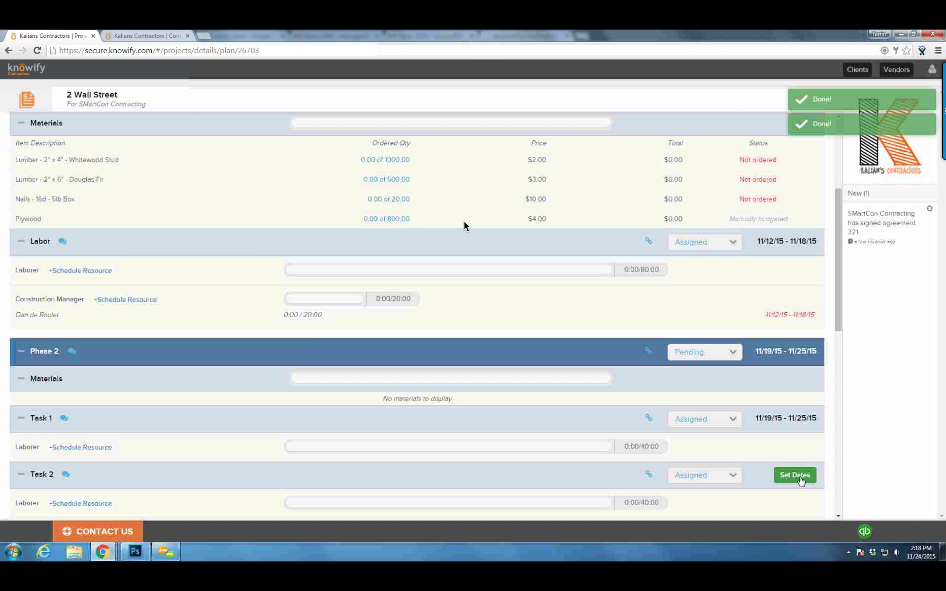
{"action": "left_click", "coordinate": [795, 474]}
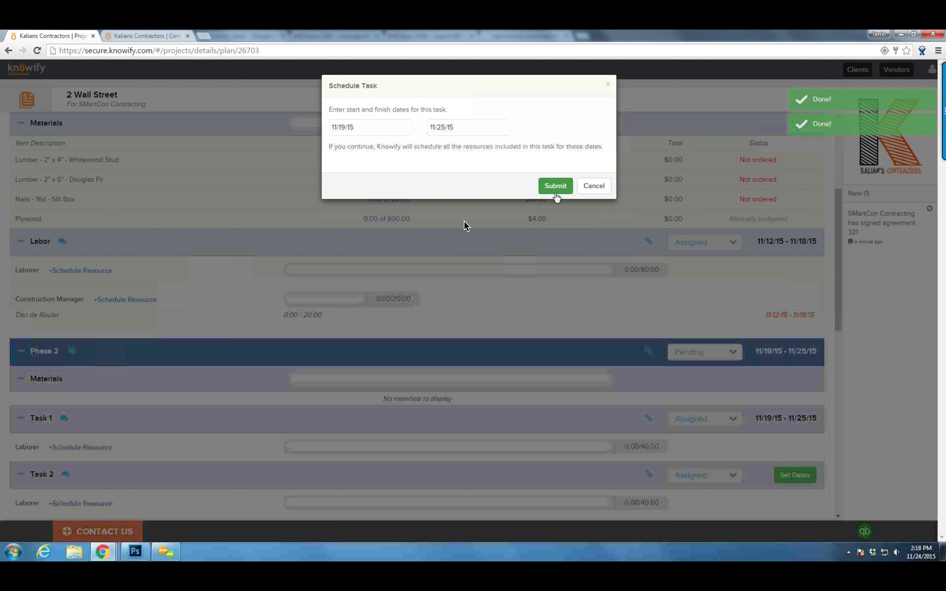
{"action": "left_click", "coordinate": [555, 186]}
Schedule Phase 3 for 11/26/15–12/2/15 and Phase 4 for 11/24/15
{"action": "scroll", "coordinate": [765, 362], "scroll_direction": "down", "scroll_amount": 4}
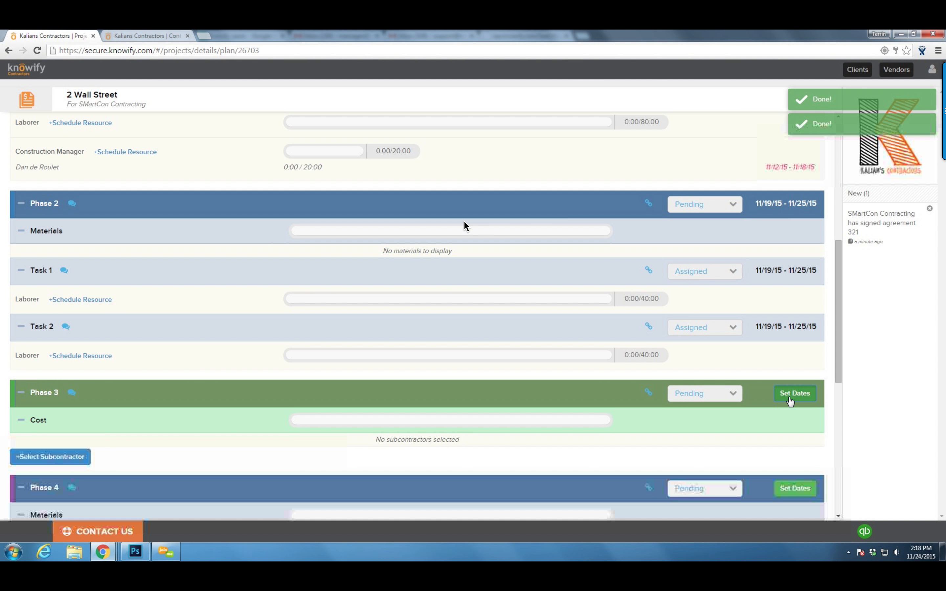
{"action": "left_click", "coordinate": [794, 395]}
{"action": "left_click", "coordinate": [562, 180]}
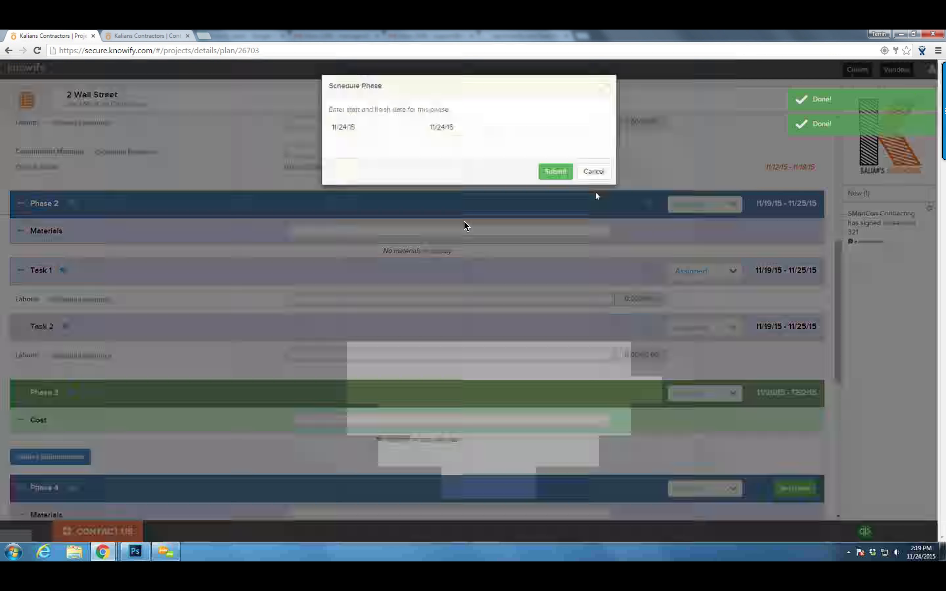
{"action": "left_click", "coordinate": [559, 172]}
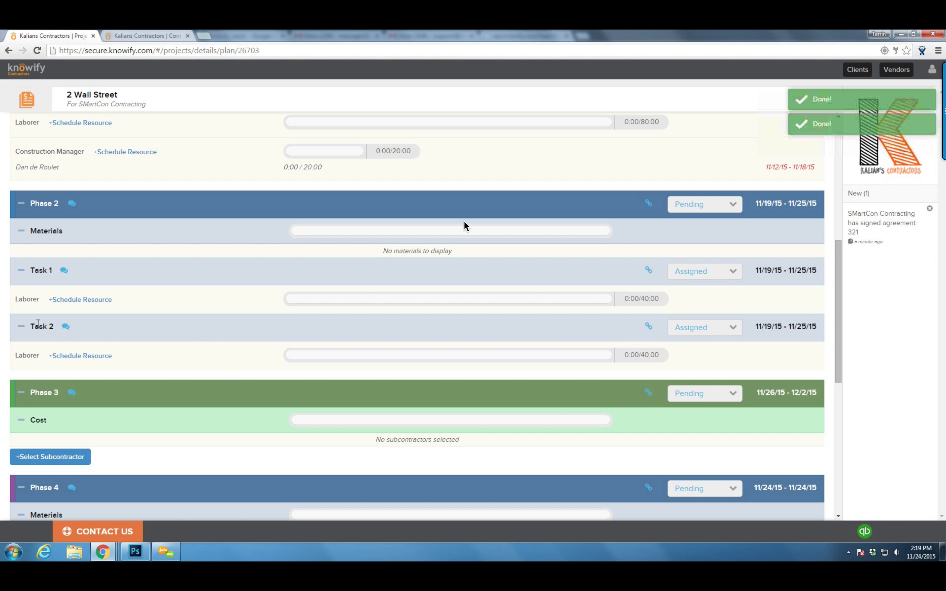
{"action": "scroll", "coordinate": [168, 274], "scroll_direction": "up", "scroll_amount": 6}
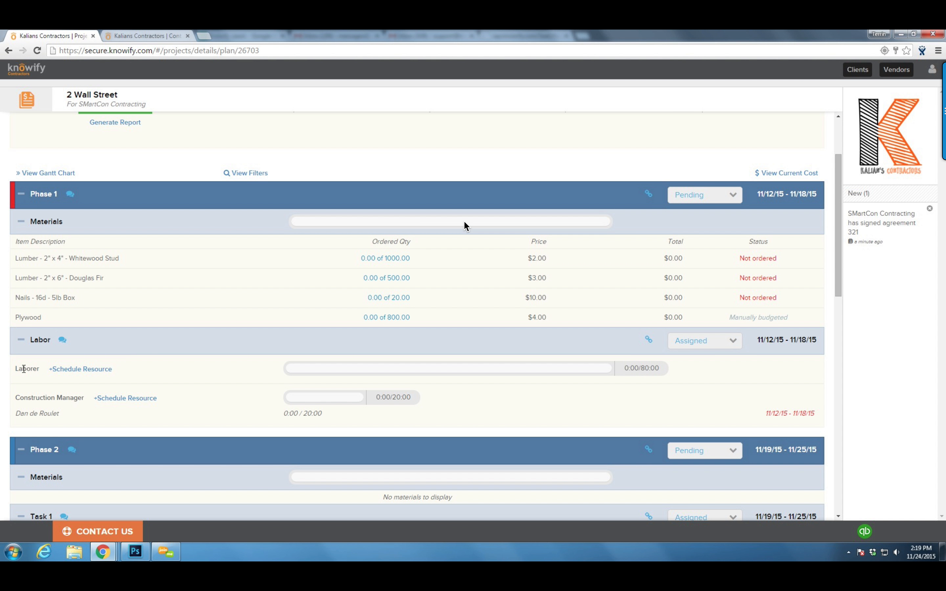
Fill in a 40-hour Phase 1 laborer booking ($1,486.40), then switch to the Contract Jobs tab
{"action": "left_click_drag", "start_coordinate": [15, 369], "coordinate": [39, 369]}
{"action": "left_click", "coordinate": [24, 367]}
{"action": "left_click", "coordinate": [73, 370]}
{"action": "left_click", "coordinate": [410, 137]}
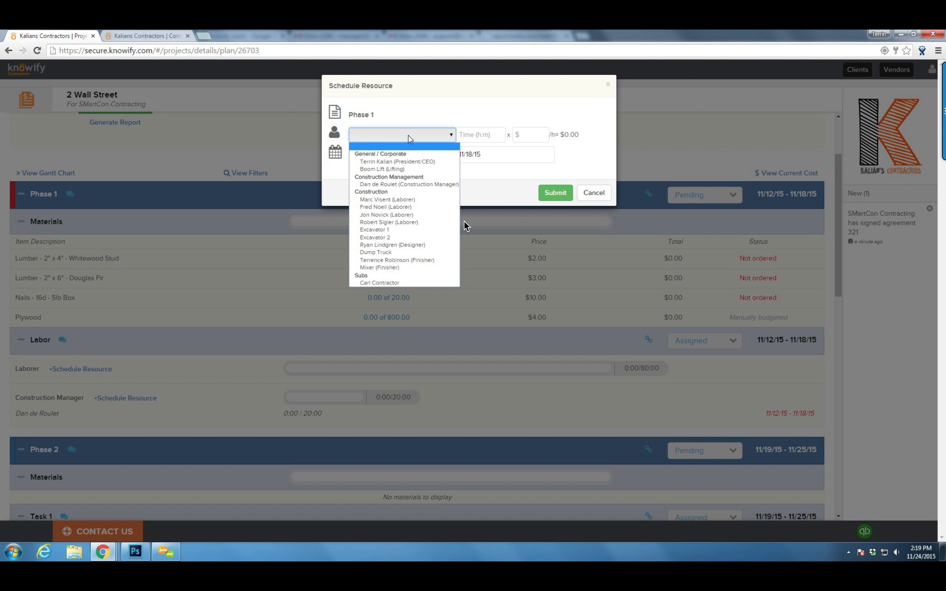
{"action": "left_click", "coordinate": [433, 202]}
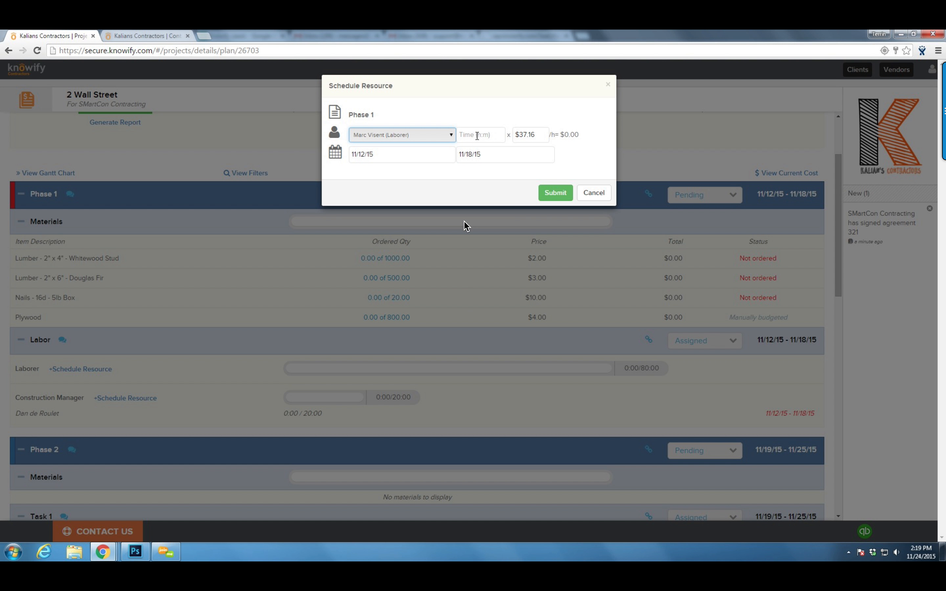
{"action": "left_click", "coordinate": [477, 134]}
{"action": "type", "text": "40"}
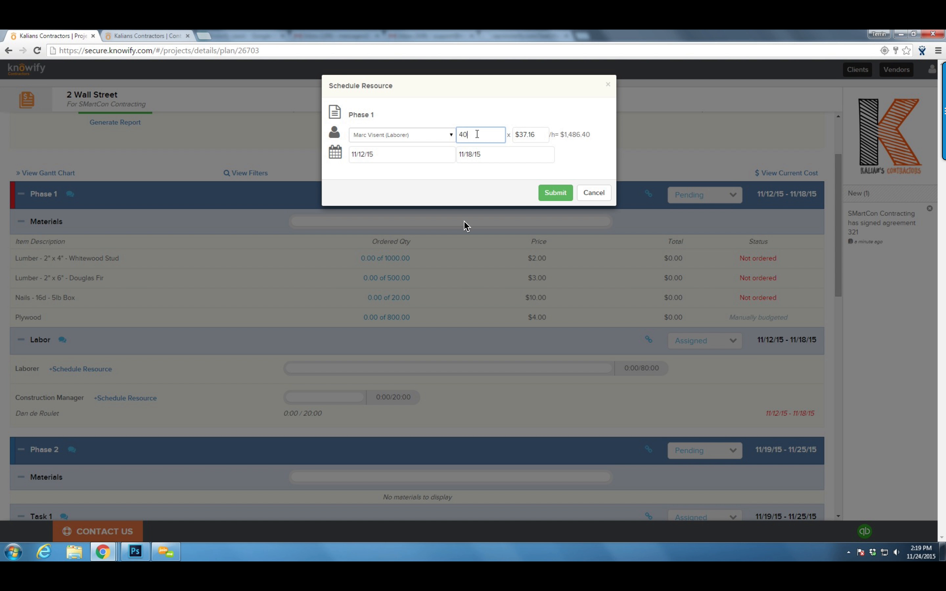
{"action": "left_click", "coordinate": [464, 103]}
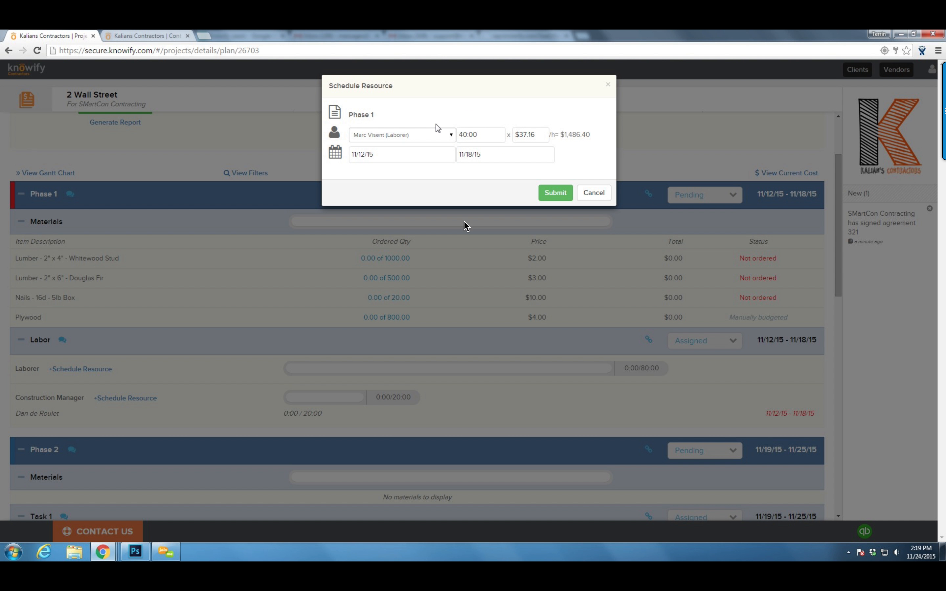
{"action": "left_click", "coordinate": [162, 35]}
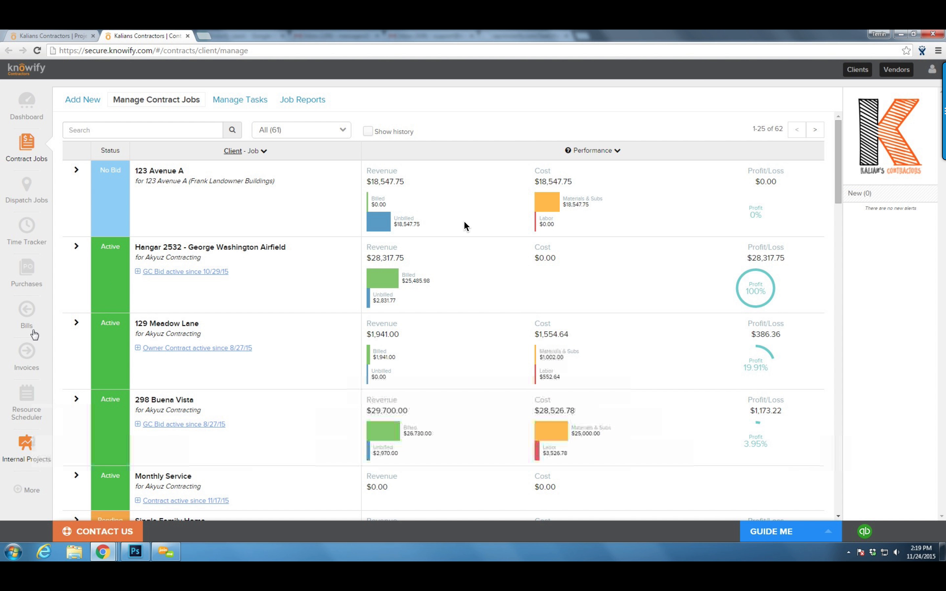
Check the laborer's Nov 24 day in Resource Scheduler, then submit the 40-hour Phase 1 booking
{"action": "left_click", "coordinate": [17, 398]}
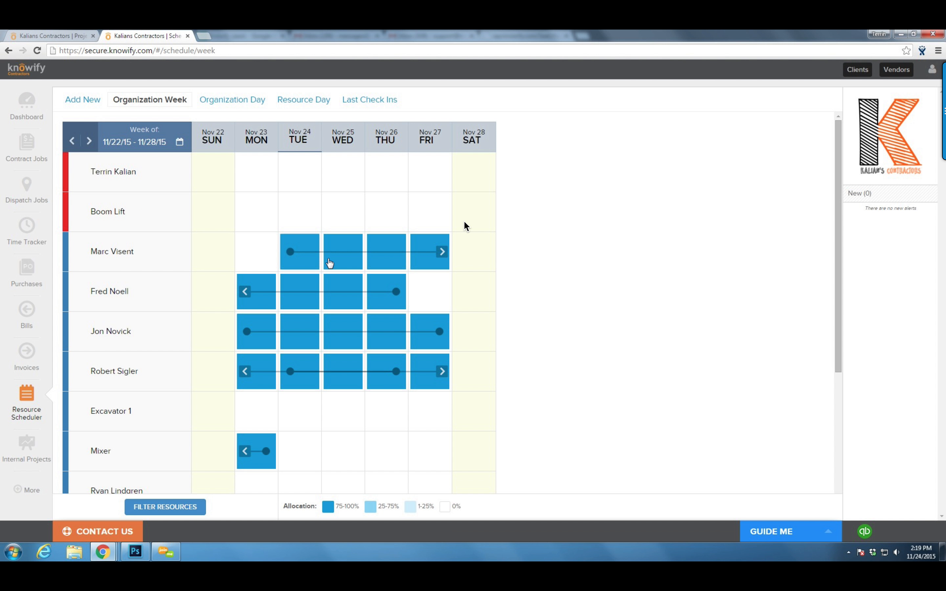
{"action": "left_click", "coordinate": [309, 248]}
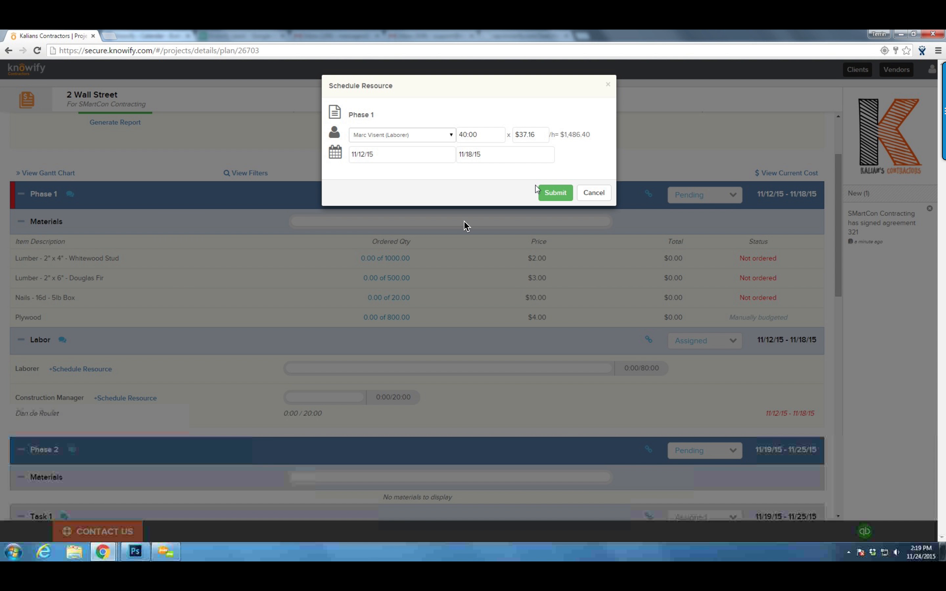
{"action": "left_click", "coordinate": [539, 191]}
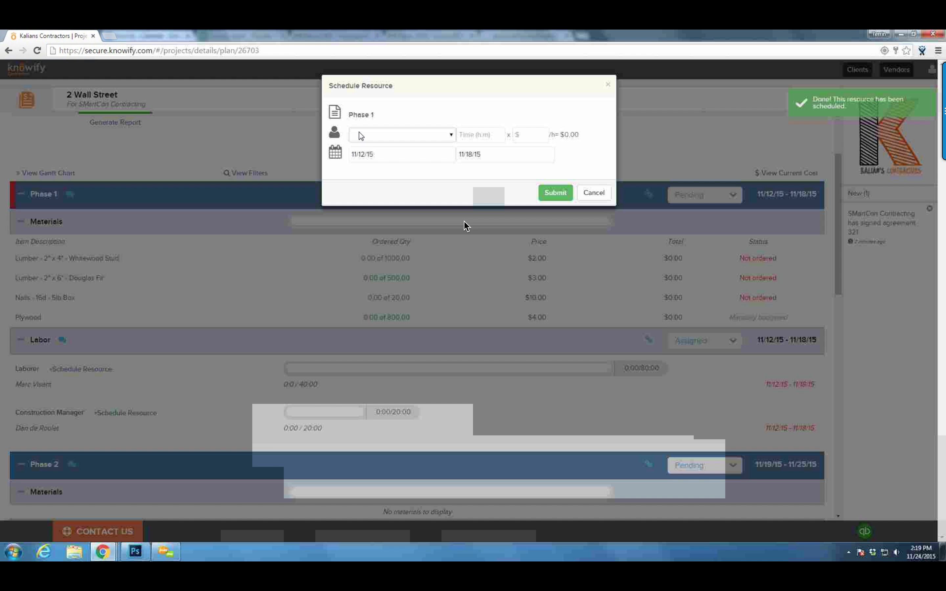
Book the second laborer on Phase 1 for 40:00 hours, bringing the Laborer line to 80 hours
{"action": "left_click", "coordinate": [359, 134]}
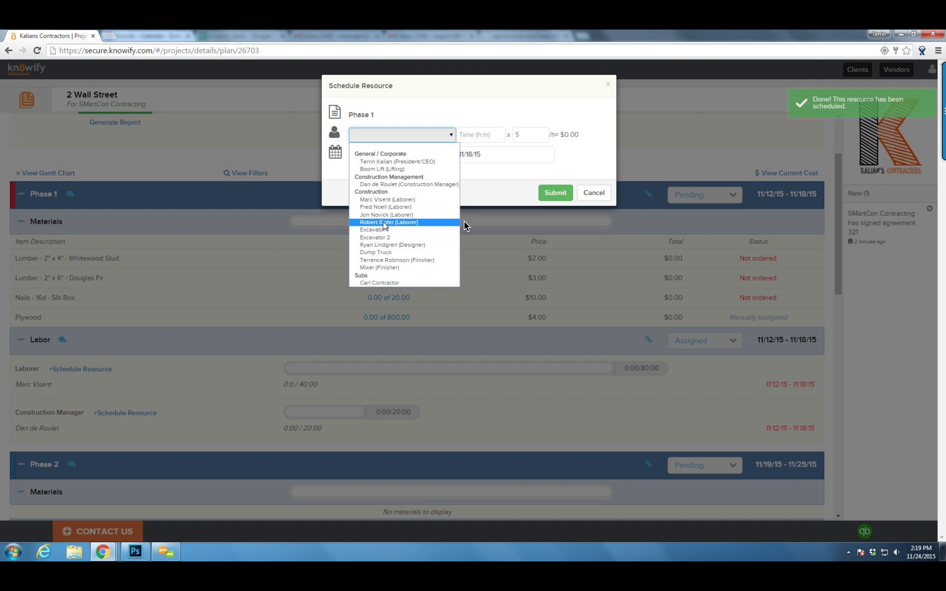
{"action": "left_click", "coordinate": [385, 214]}
{"action": "left_click", "coordinate": [489, 138]}
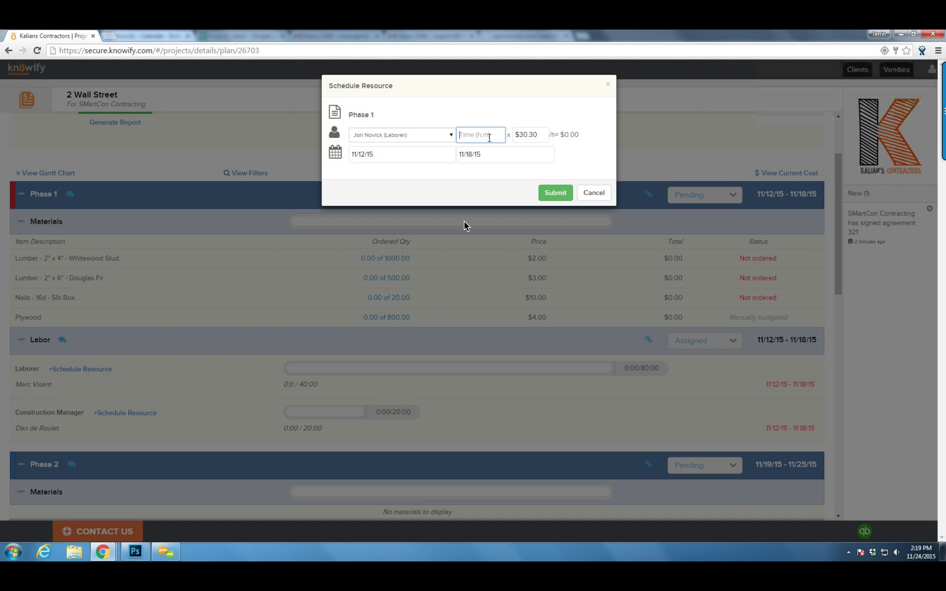
{"action": "type", "text": "40:00"}
{"action": "left_click", "coordinate": [557, 187]}
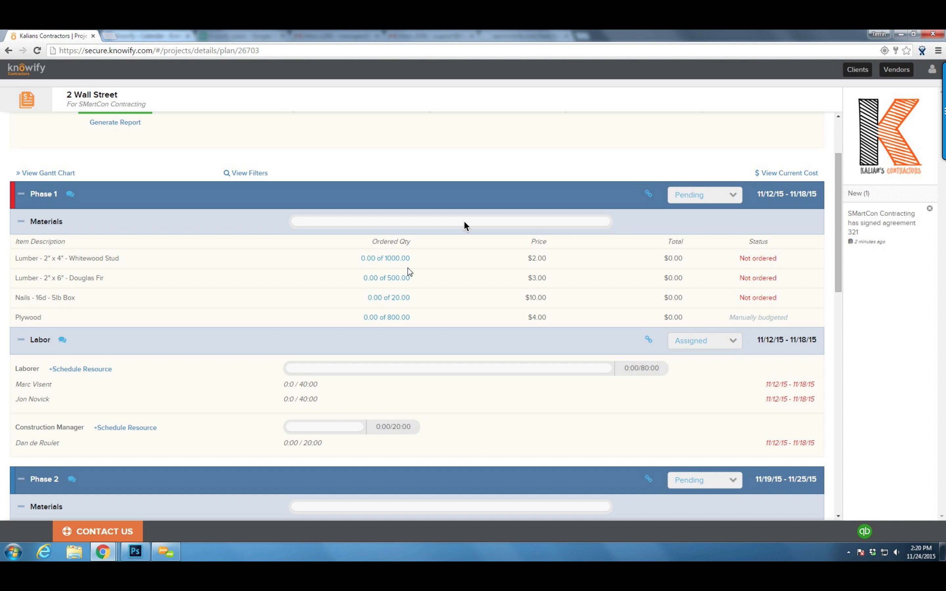
Start a purchase order from Phase 1's unordered 2x4 lumber, 2x6 lumber and plywood
{"action": "left_click", "coordinate": [759, 258]}
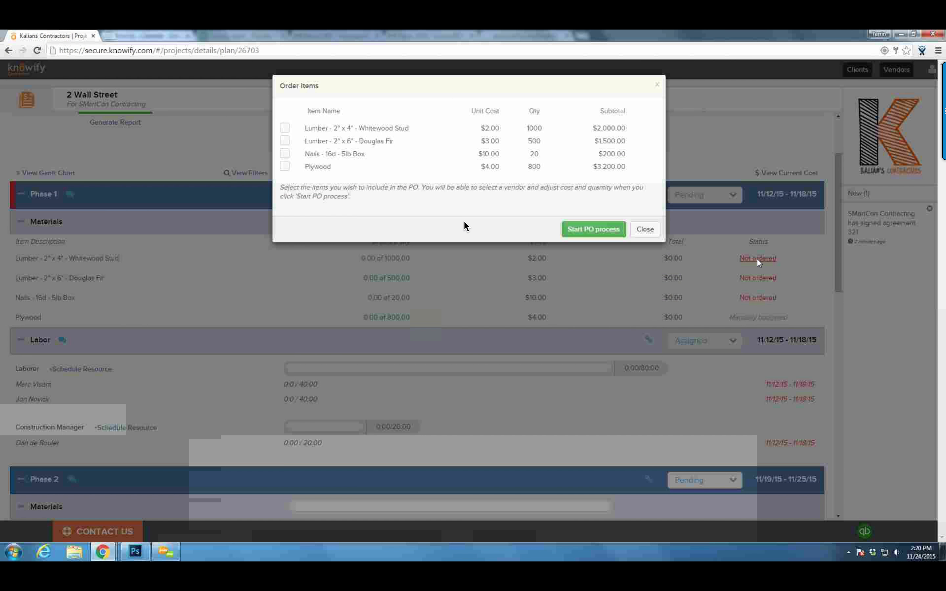
{"action": "left_click", "coordinate": [285, 130]}
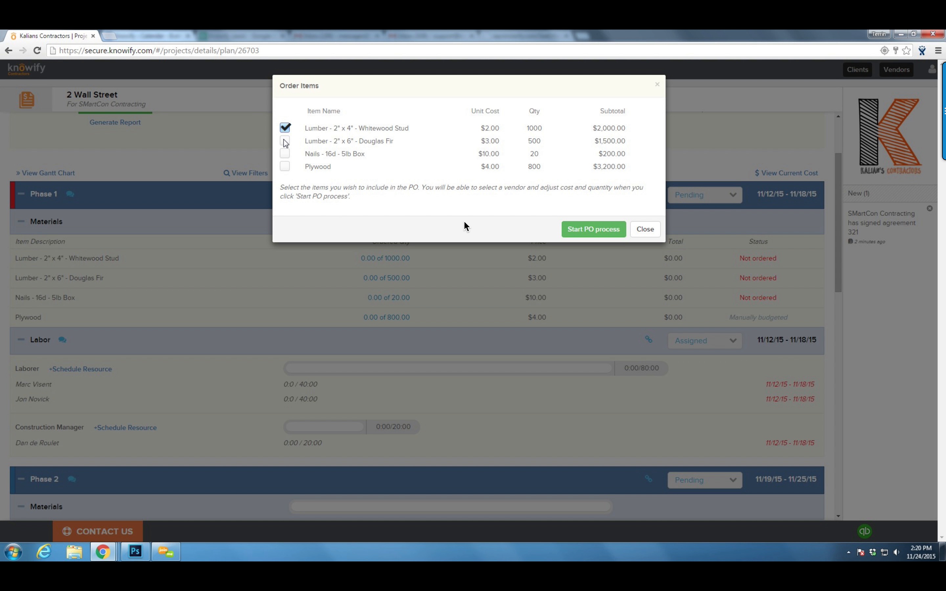
{"action": "left_click", "coordinate": [285, 166]}
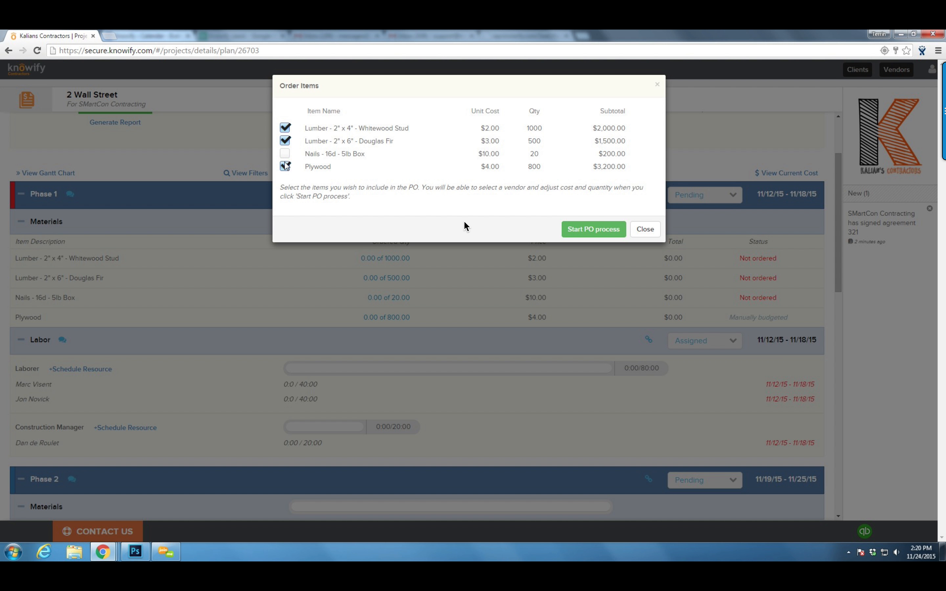
{"action": "left_click", "coordinate": [585, 232]}
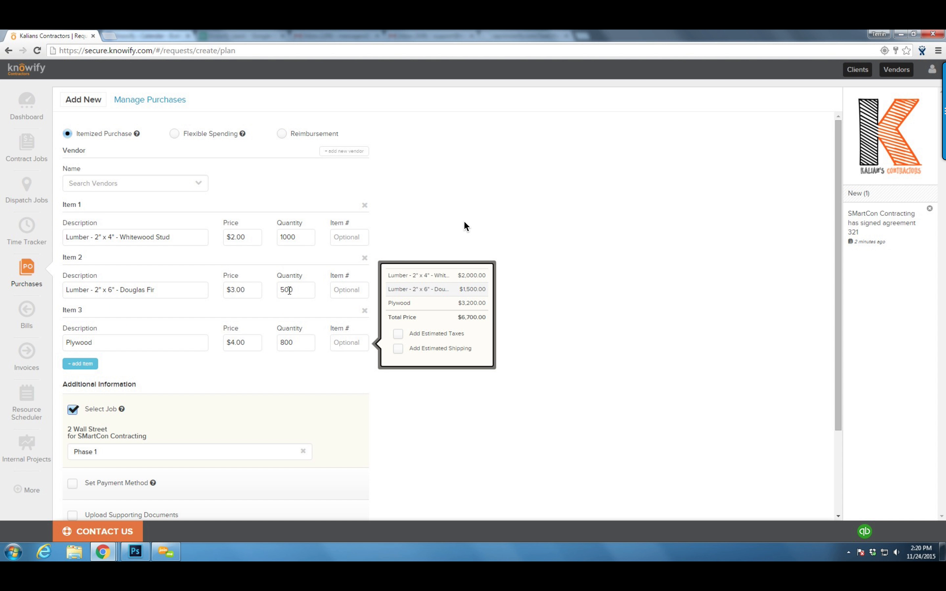
Choose ABC Supply as the vendor and set item quantities to 800, 400 and 700
{"action": "left_click", "coordinate": [177, 183]}
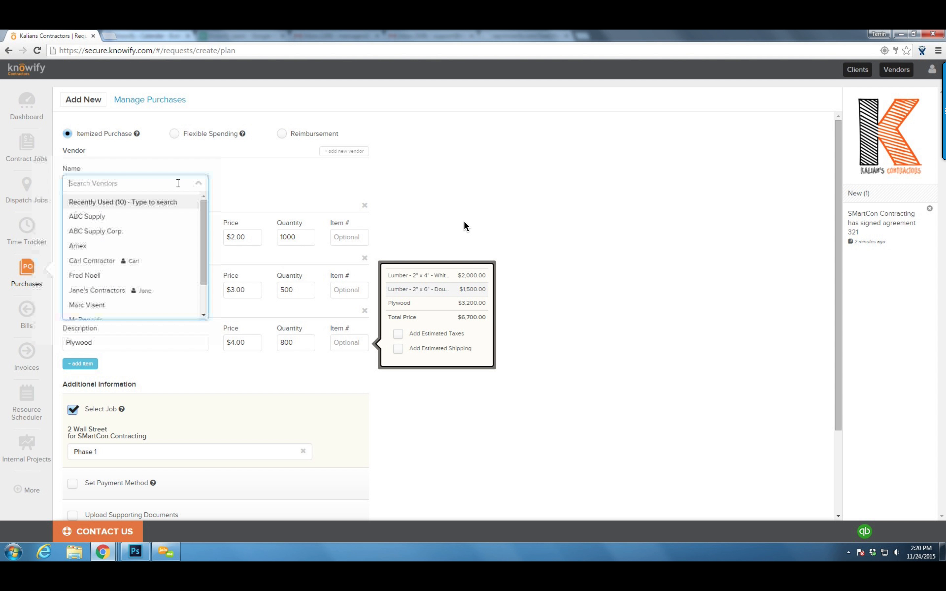
{"action": "left_click", "coordinate": [156, 219]}
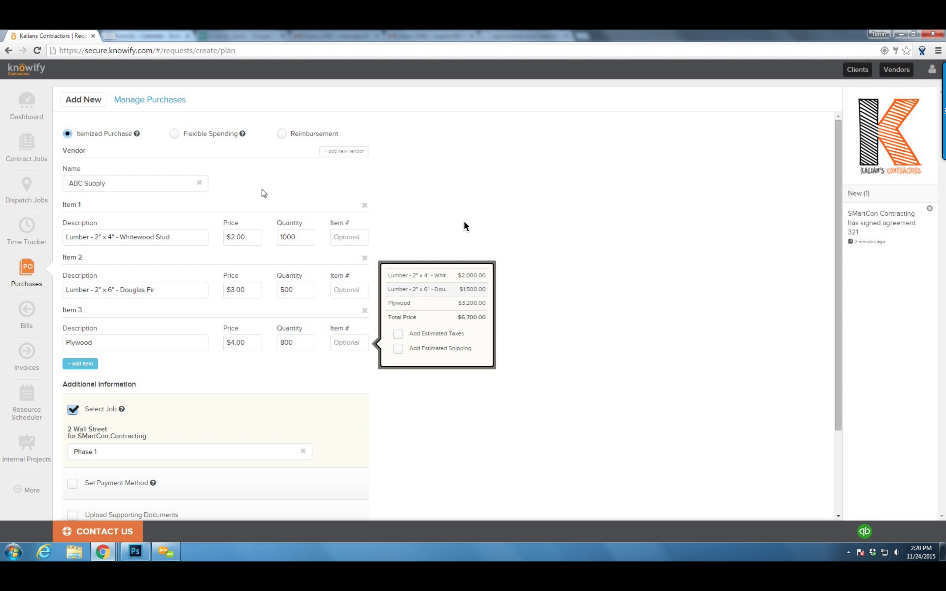
{"action": "double_click", "coordinate": [291, 242]}
{"action": "type", "text": "80"}
{"action": "left_click_drag", "start_coordinate": [294, 290], "coordinate": [285, 290]}
{"action": "type", "text": "400"}
{"action": "left_click_drag", "start_coordinate": [309, 347], "coordinate": [254, 343]}
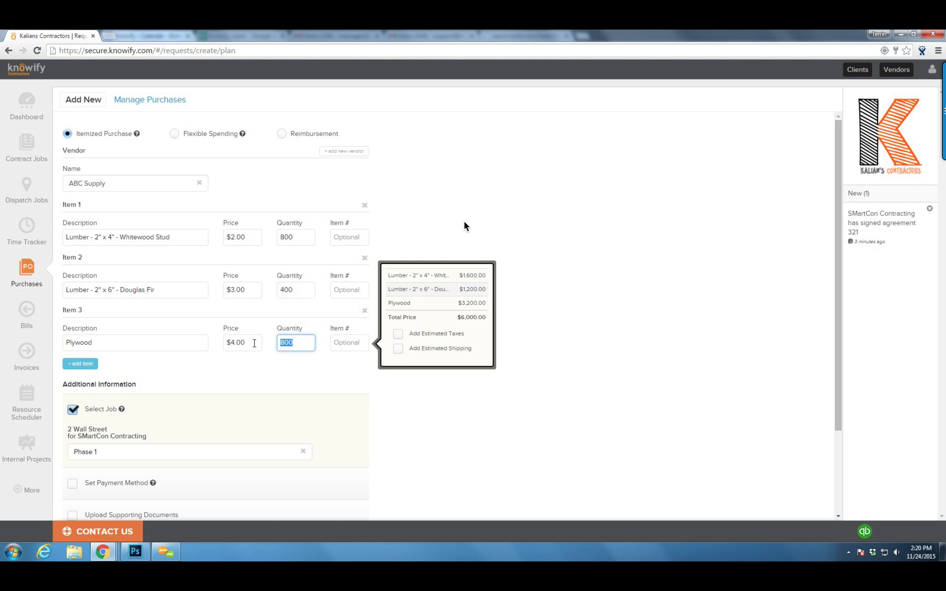
{"action": "type", "text": "700"}
Add 7.25% estimated tax and $100 estimated shipping to the order
{"action": "left_click", "coordinate": [399, 333]}
{"action": "left_click", "coordinate": [451, 336]}
{"action": "type", "text": "7.25"}
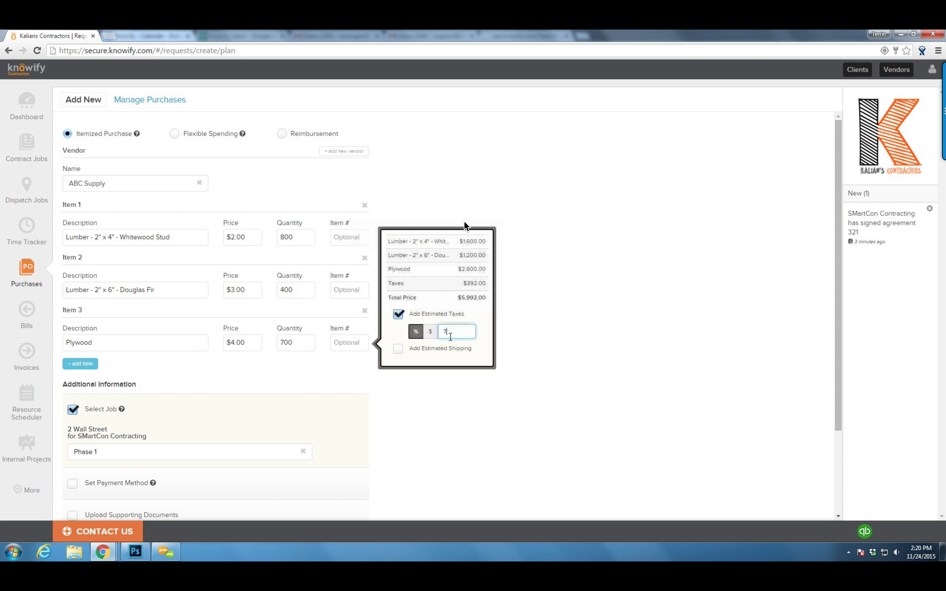
{"action": "left_click", "coordinate": [412, 350]}
{"action": "left_click", "coordinate": [440, 347]}
{"action": "type", "text": "100"}
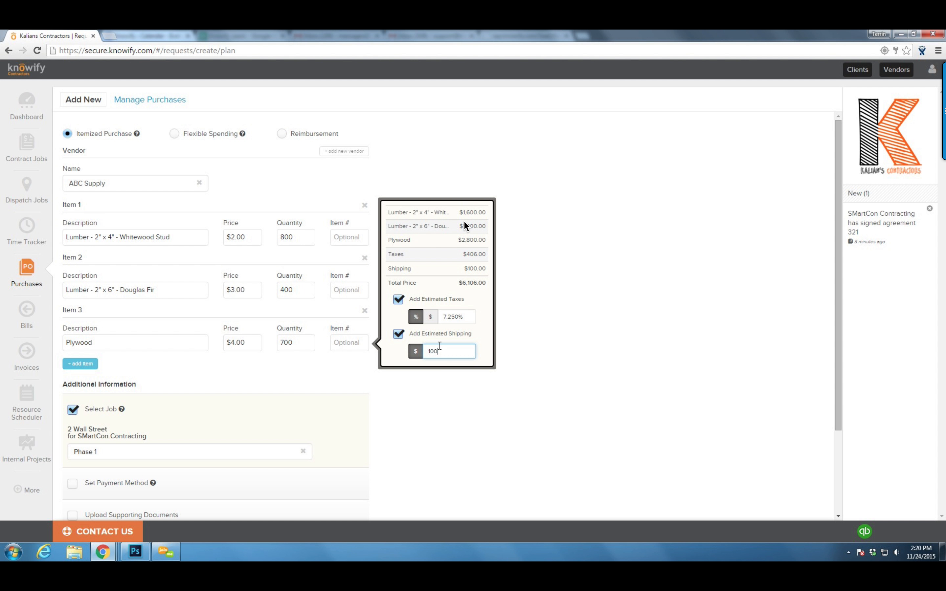
{"action": "left_click", "coordinate": [553, 283]}
{"action": "scroll", "coordinate": [228, 401], "scroll_direction": "down", "scroll_amount": 3}
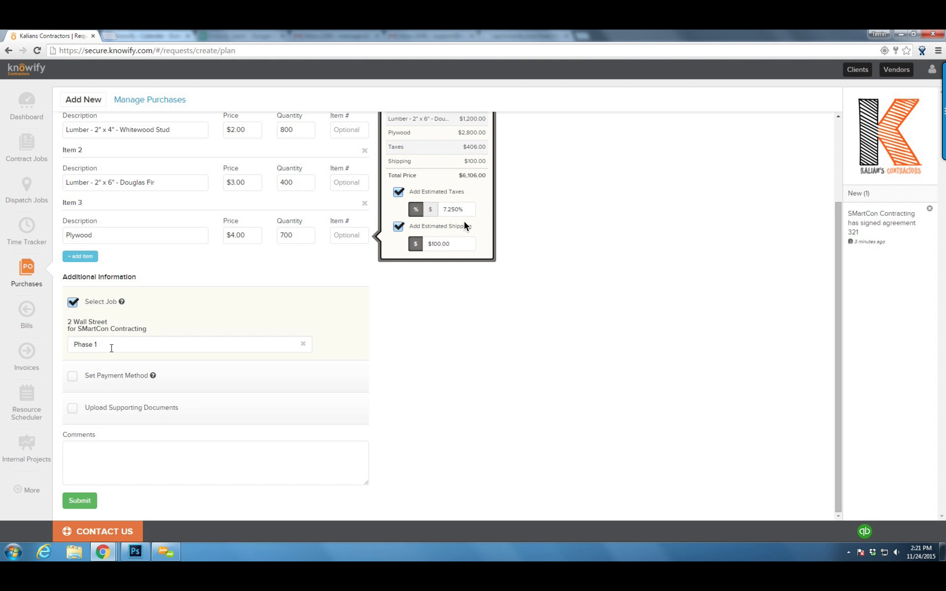
Set the payment method to Vendor will invoice and submit the order, confirming the summary
{"action": "left_click", "coordinate": [74, 378]}
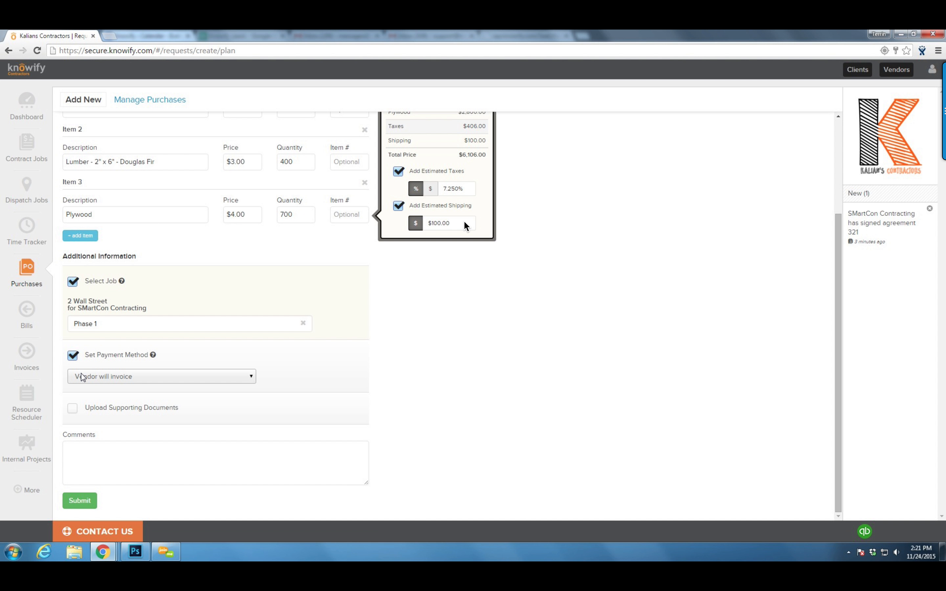
{"action": "left_click", "coordinate": [82, 377]}
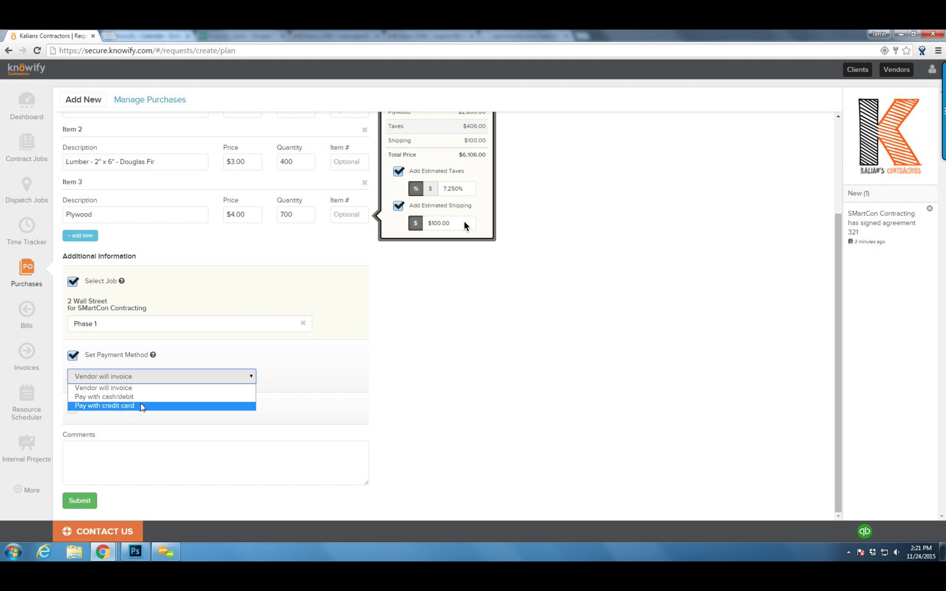
{"action": "left_click", "coordinate": [114, 388]}
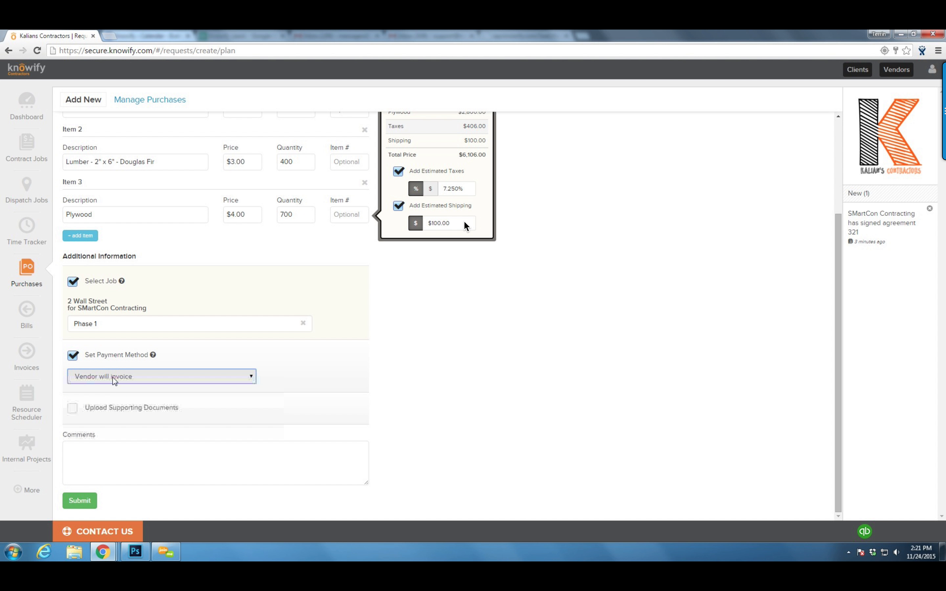
{"action": "left_click", "coordinate": [190, 352]}
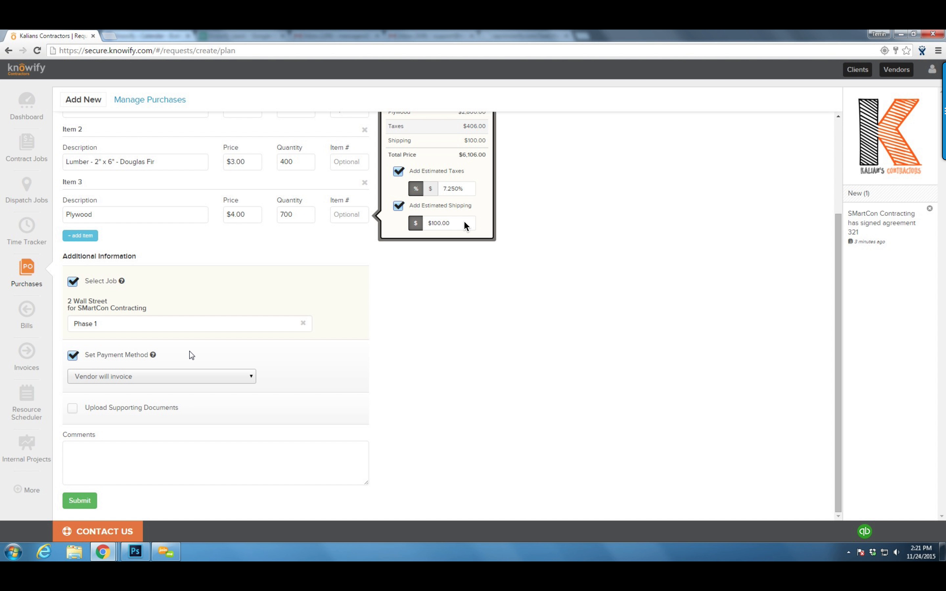
{"action": "left_click", "coordinate": [76, 501]}
{"action": "left_click", "coordinate": [543, 217]}
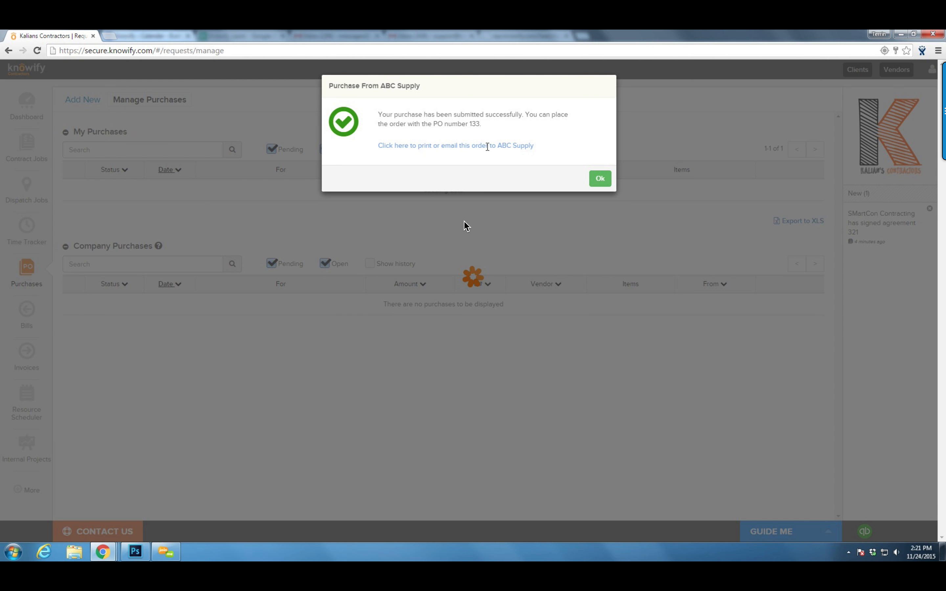
Add the comment 'Deliver before 9am' to PO 133, leave vendor e-mail off, and preview it
{"action": "left_click", "coordinate": [488, 147]}
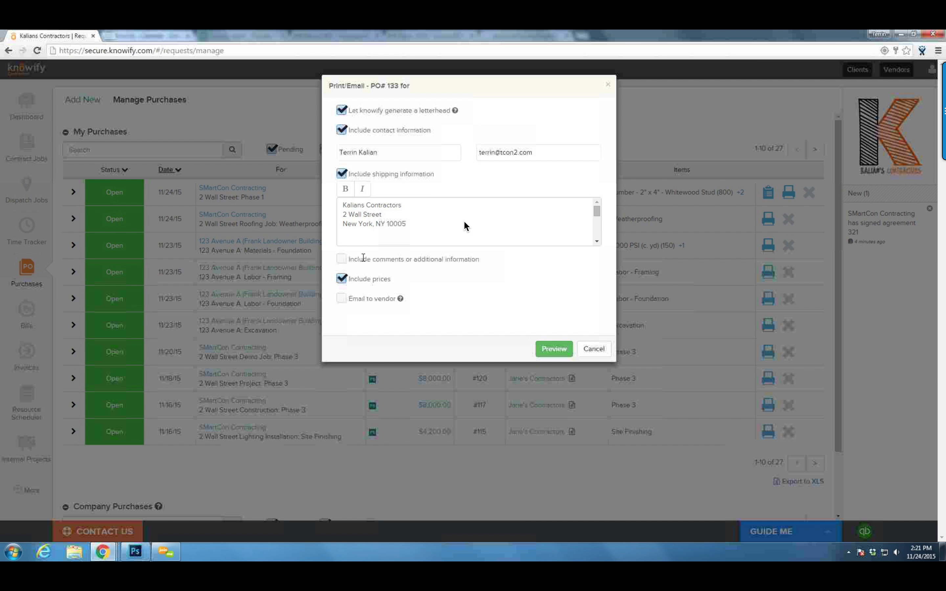
{"action": "left_click", "coordinate": [341, 259]}
{"action": "left_click", "coordinate": [390, 314]}
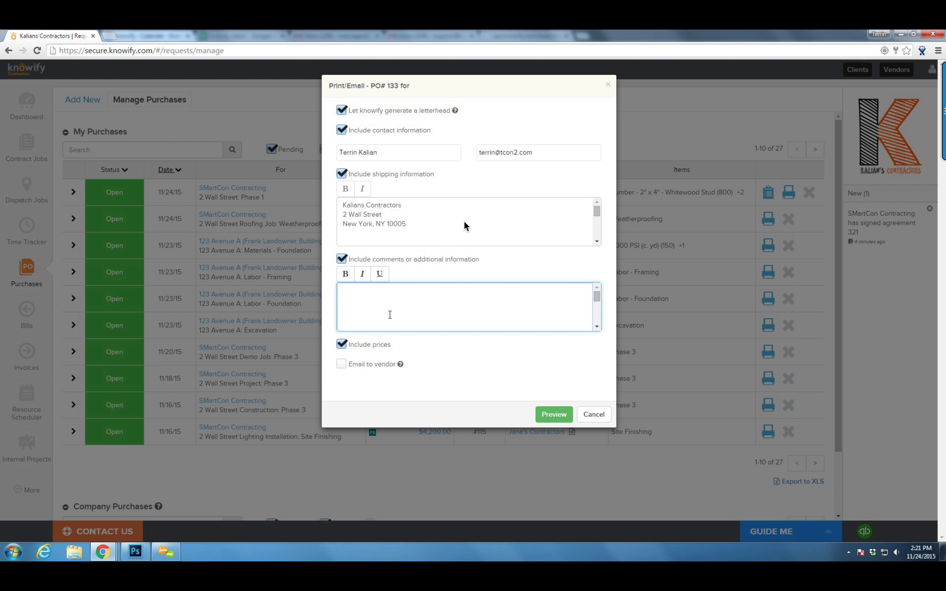
{"action": "type", "text": "Deliver before 9am"}
{"action": "left_click", "coordinate": [365, 390]}
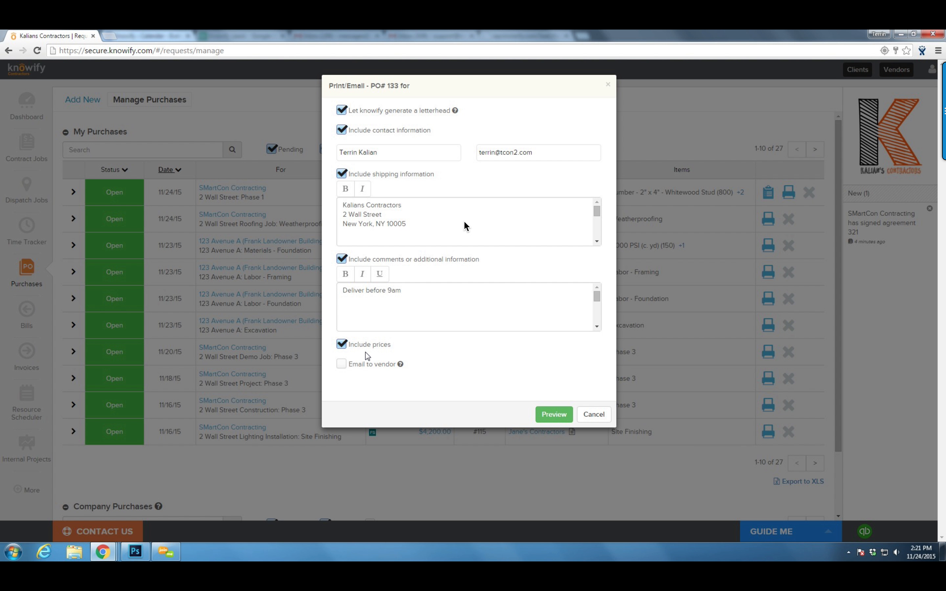
{"action": "left_click", "coordinate": [342, 365]}
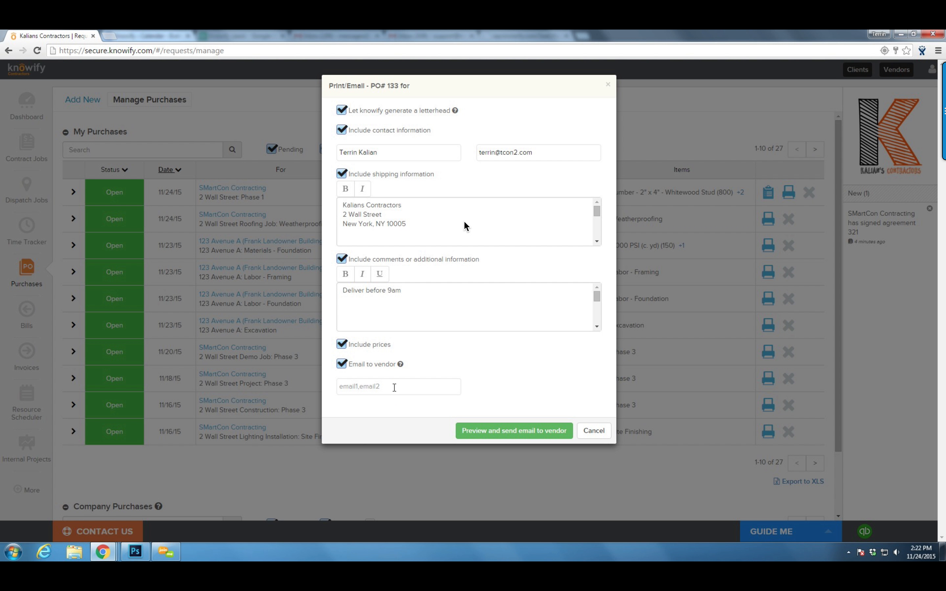
{"action": "left_click", "coordinate": [342, 365]}
{"action": "left_click", "coordinate": [556, 415]}
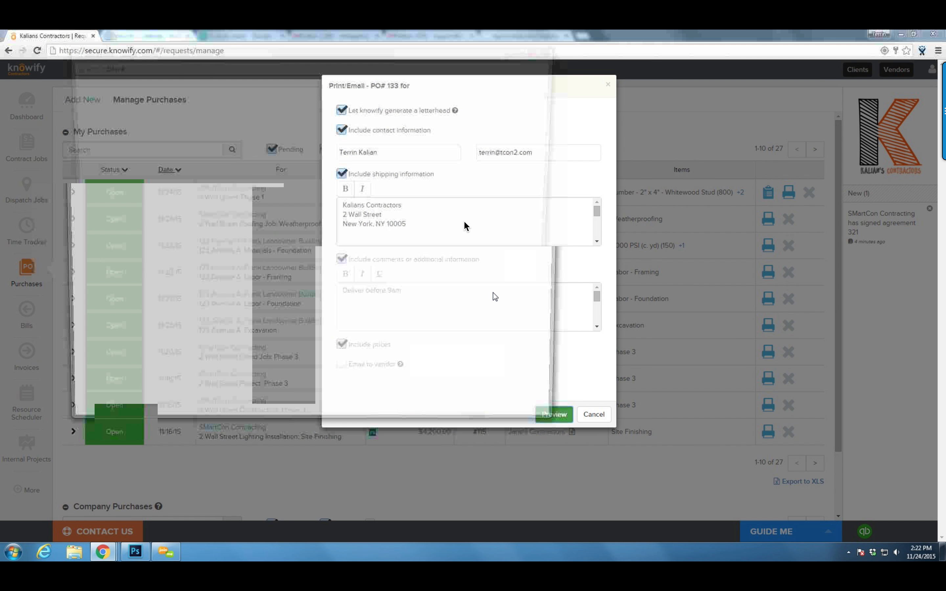
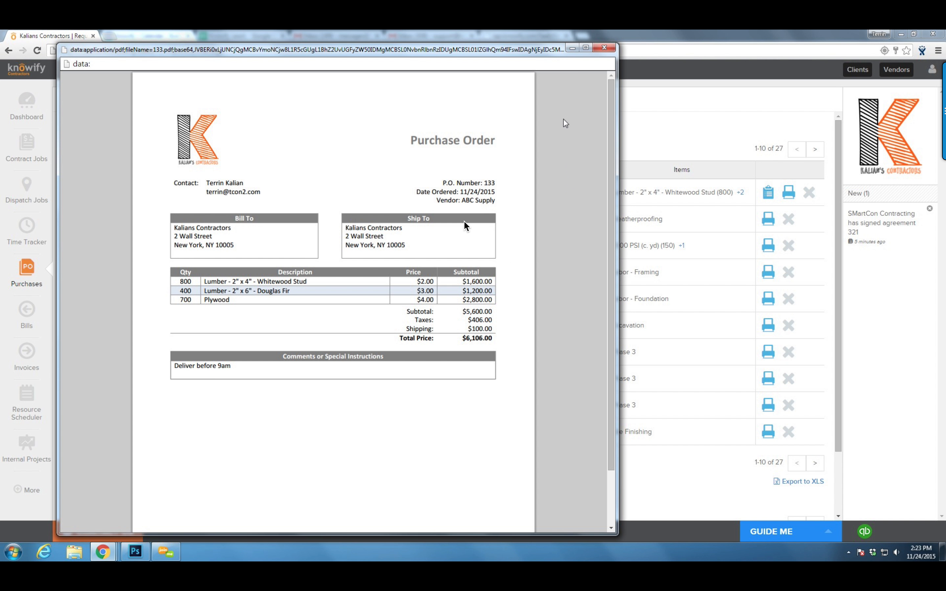
Close the PO #133 preview so the $6,106.00 ABC Supply order shows as Open
{"action": "left_click", "coordinate": [602, 48]}
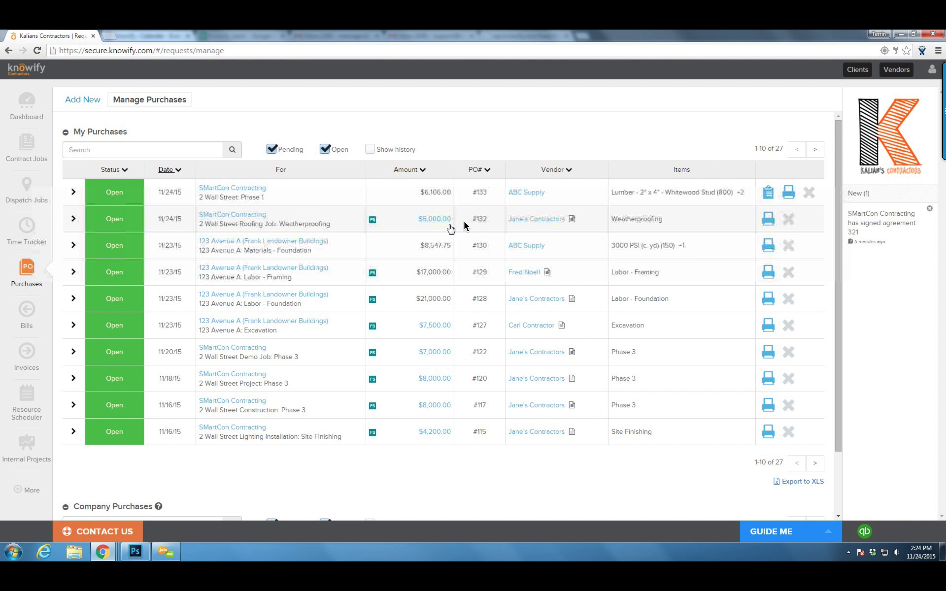
Mark PO 133's 800 studs, 400 Douglas Fir and 700 plywood units as received and save
{"action": "left_click", "coordinate": [769, 193]}
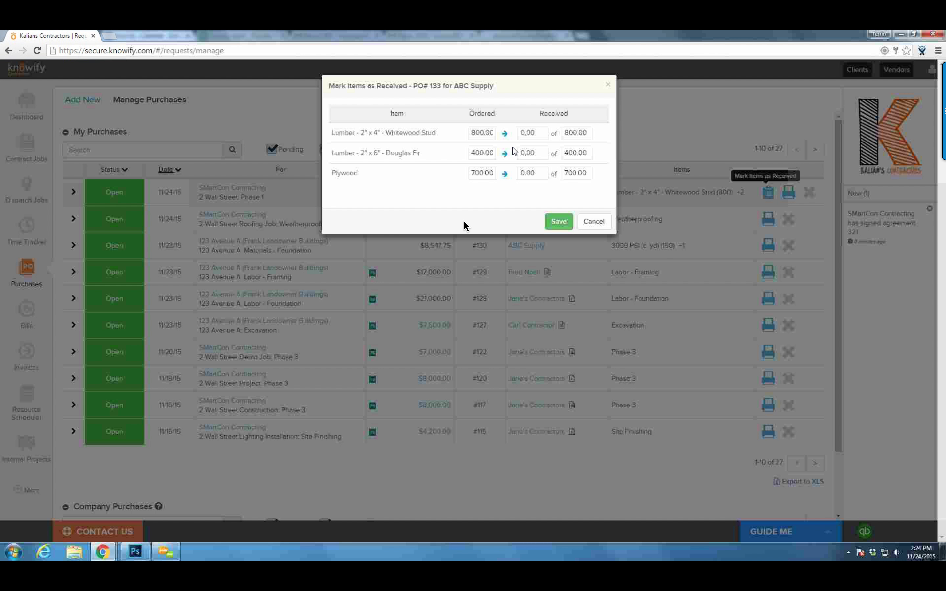
{"action": "left_click", "coordinate": [505, 134]}
{"action": "left_click", "coordinate": [505, 154]}
{"action": "left_click", "coordinate": [550, 218]}
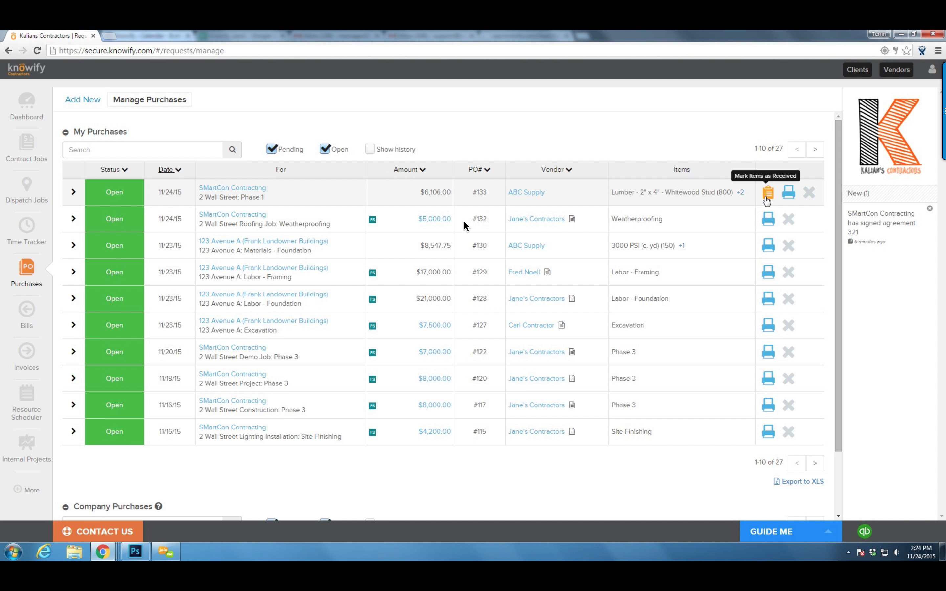
{"action": "left_click", "coordinate": [767, 198]}
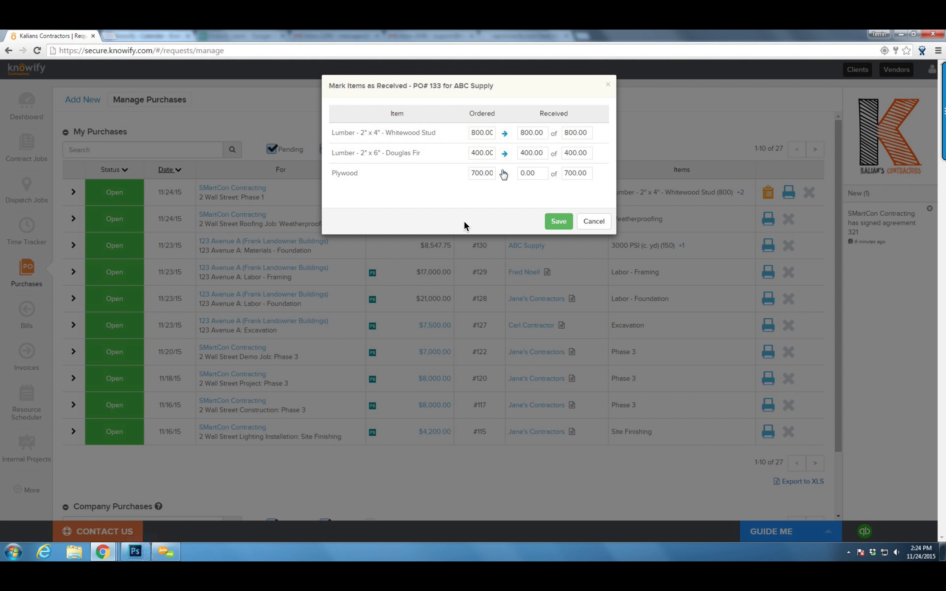
{"action": "left_click", "coordinate": [561, 222]}
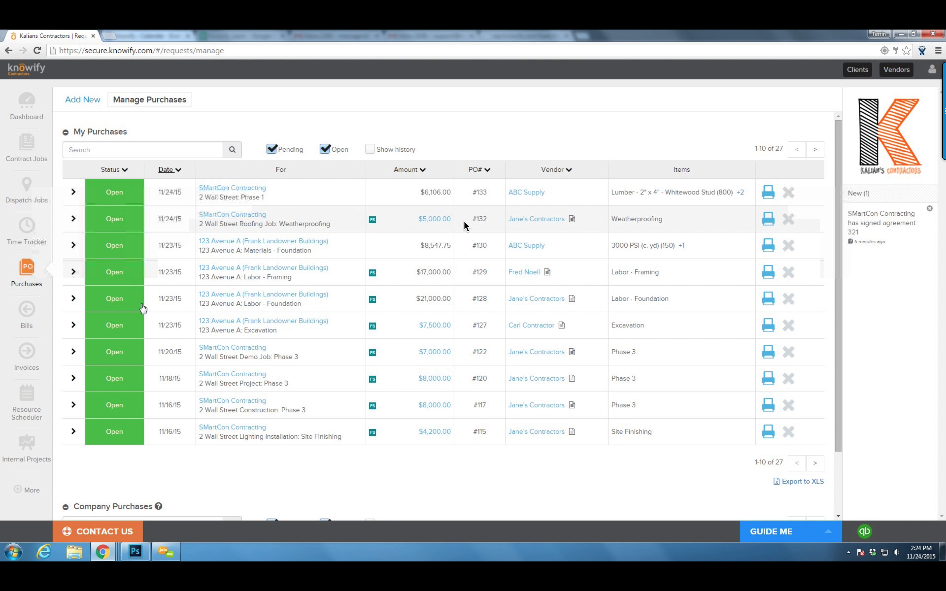
Start a new bill without an upload, load PO 133, and paste the $6,106.00 total
{"action": "left_click", "coordinate": [22, 324]}
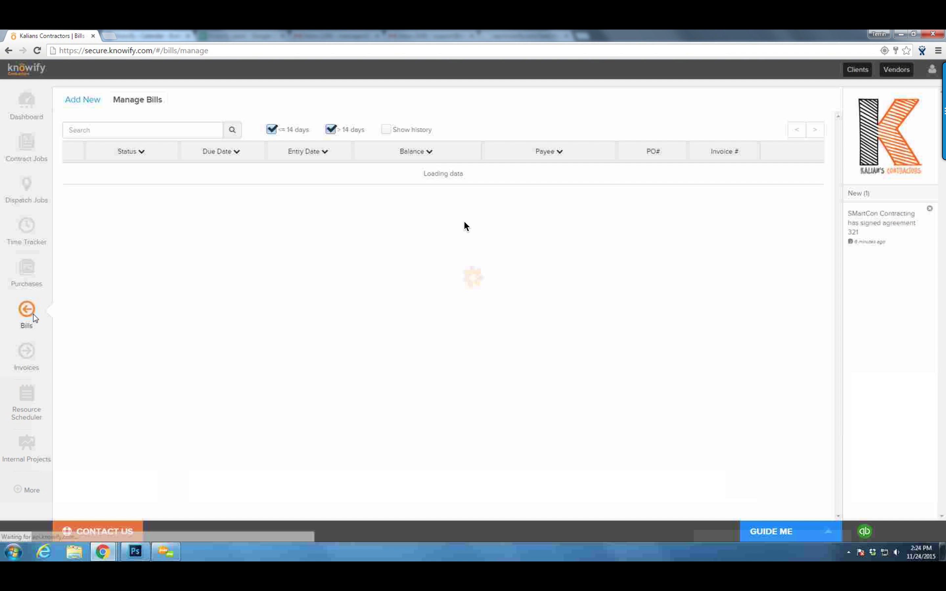
{"action": "left_click", "coordinate": [81, 103]}
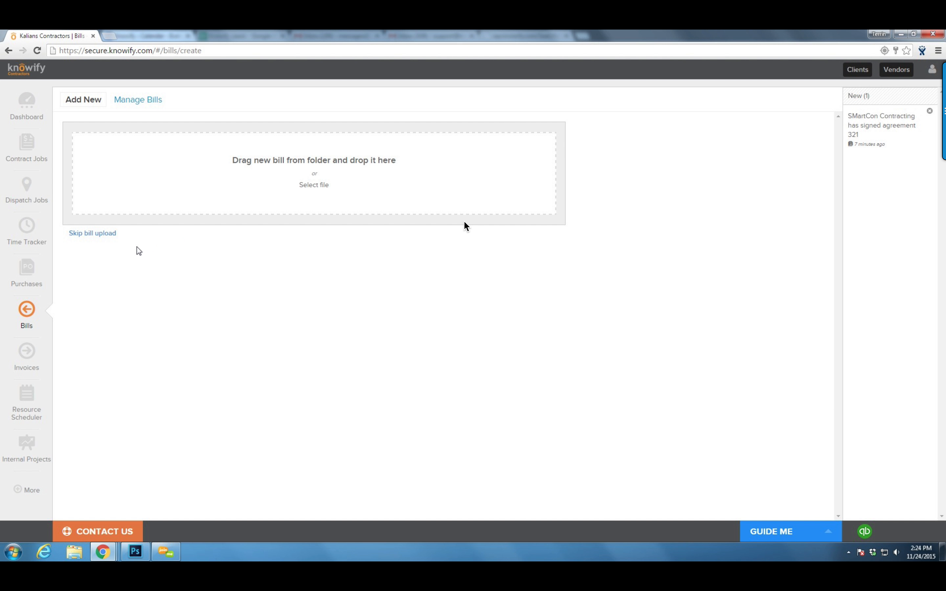
{"action": "left_click", "coordinate": [94, 234]}
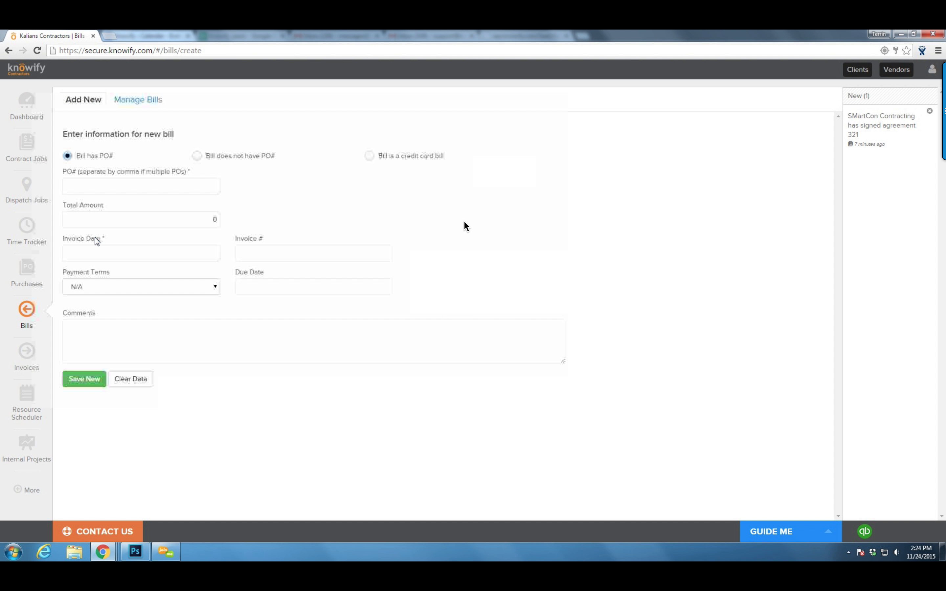
{"action": "left_click", "coordinate": [107, 188]}
{"action": "type", "text": "133"}
{"action": "left_click", "coordinate": [250, 221]}
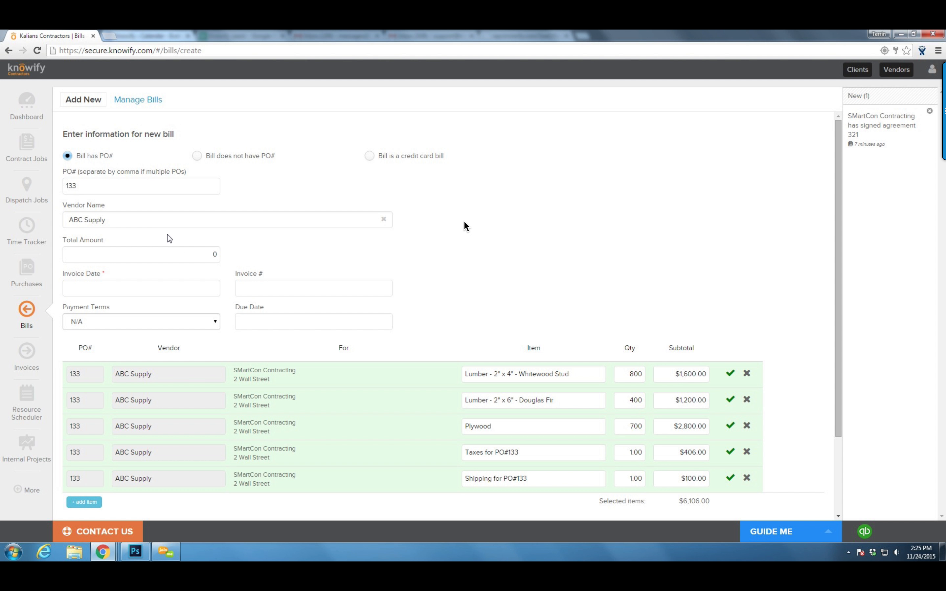
{"action": "left_click", "coordinate": [186, 255]}
{"action": "scroll", "coordinate": [195, 254], "scroll_direction": "down", "scroll_amount": 3}
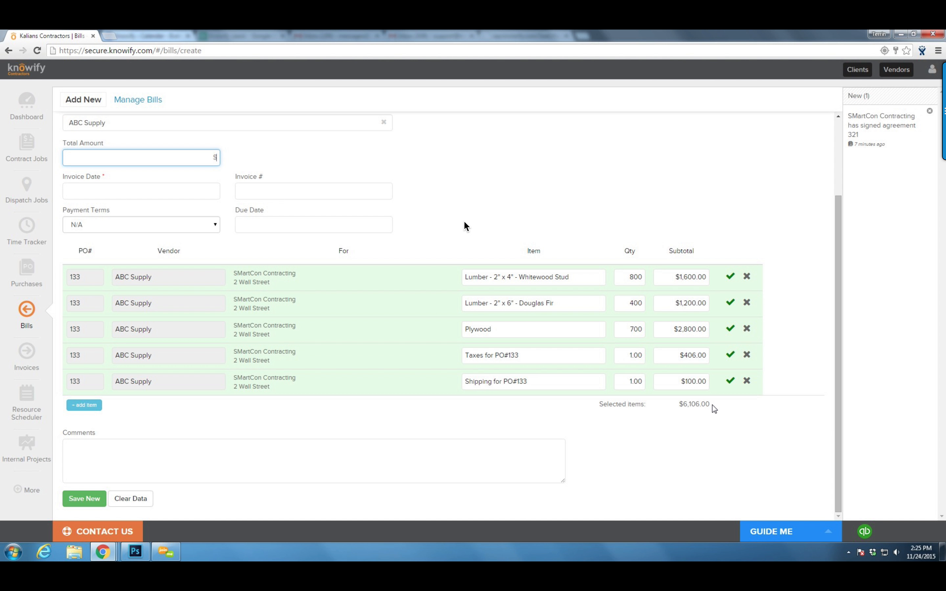
{"action": "left_click_drag", "start_coordinate": [710, 404], "coordinate": [685, 404]}
{"action": "key", "text": "ctrl+c"}
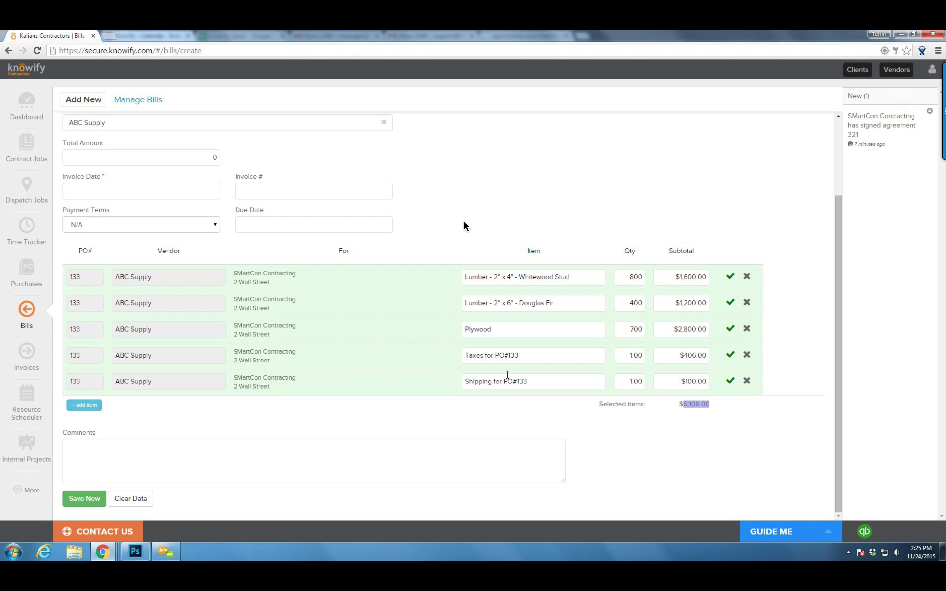
{"action": "left_click", "coordinate": [164, 164]}
{"action": "key", "text": "ctrl+v"}
Date the bill 11/24/15, due 12/04/15, with invoice number 856, and try saving it
{"action": "left_click", "coordinate": [180, 192]}
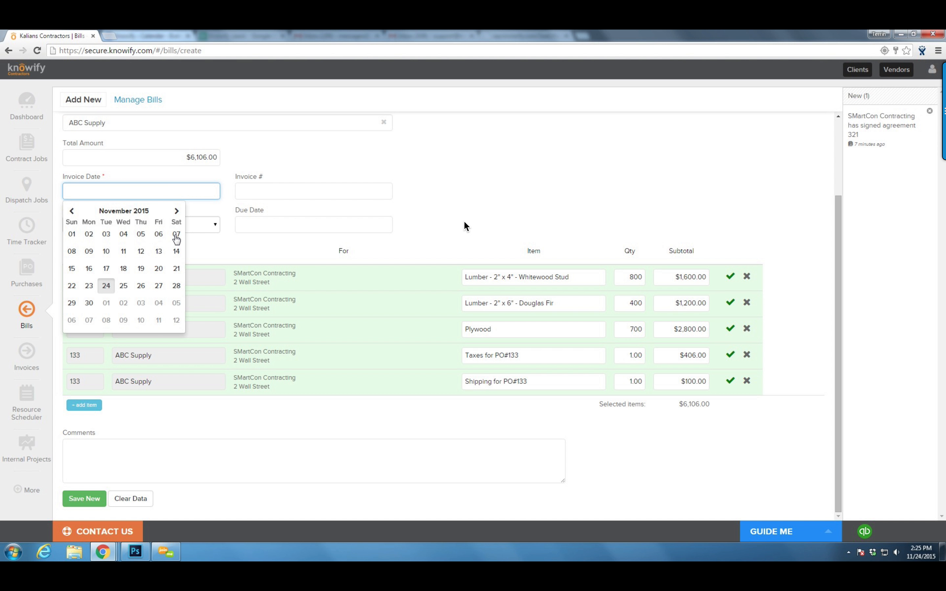
{"action": "left_click", "coordinate": [106, 286]}
{"action": "left_click", "coordinate": [274, 226]}
{"action": "left_click", "coordinate": [358, 333]}
{"action": "left_click", "coordinate": [291, 190]}
{"action": "type", "text": "856"}
{"action": "left_click", "coordinate": [297, 157]}
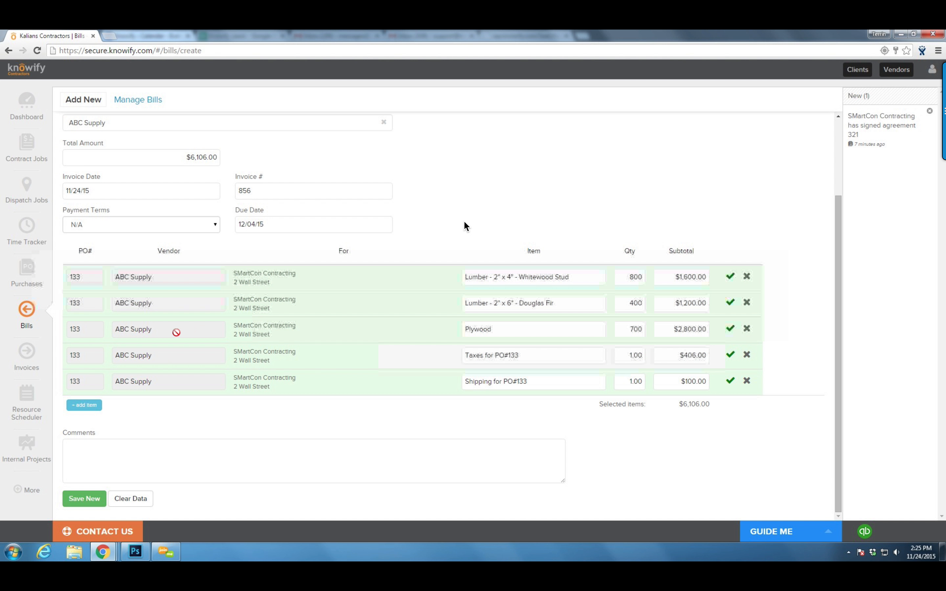
{"action": "left_click", "coordinate": [86, 499]}
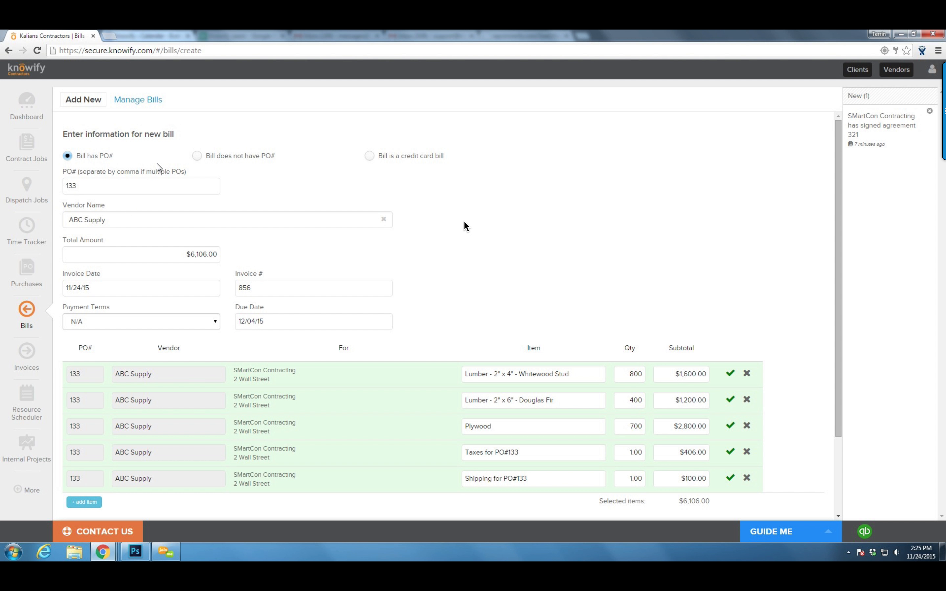
Switch to a bill without PO#, choose ABC Supply, and include all five PO#133 lines
{"action": "left_click", "coordinate": [197, 156]}
{"action": "left_click", "coordinate": [117, 188]}
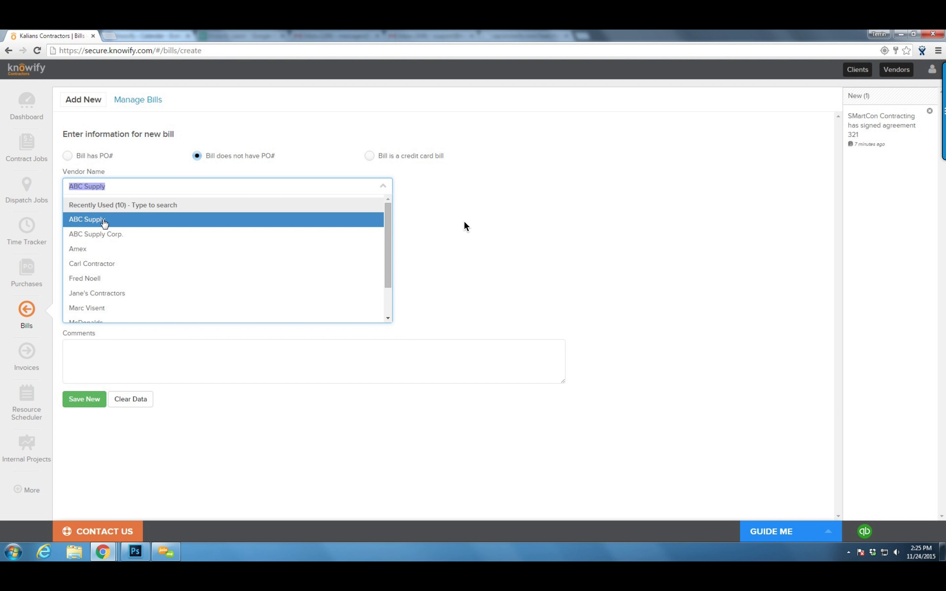
{"action": "left_click", "coordinate": [101, 219]}
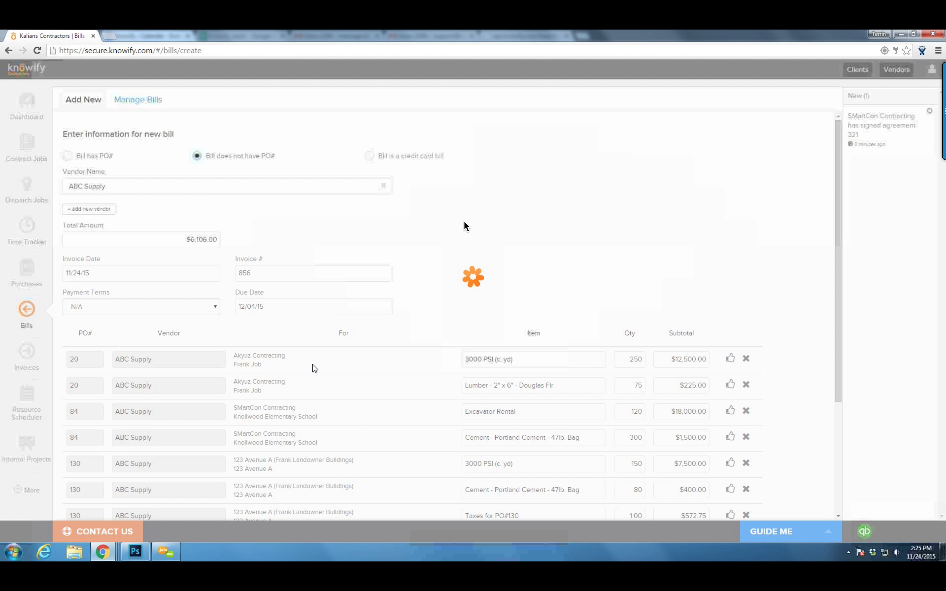
{"action": "scroll", "coordinate": [629, 291], "scroll_direction": "down", "scroll_amount": 6}
{"action": "left_click", "coordinate": [730, 426]}
{"action": "left_click", "coordinate": [730, 399]}
{"action": "left_click", "coordinate": [731, 374]}
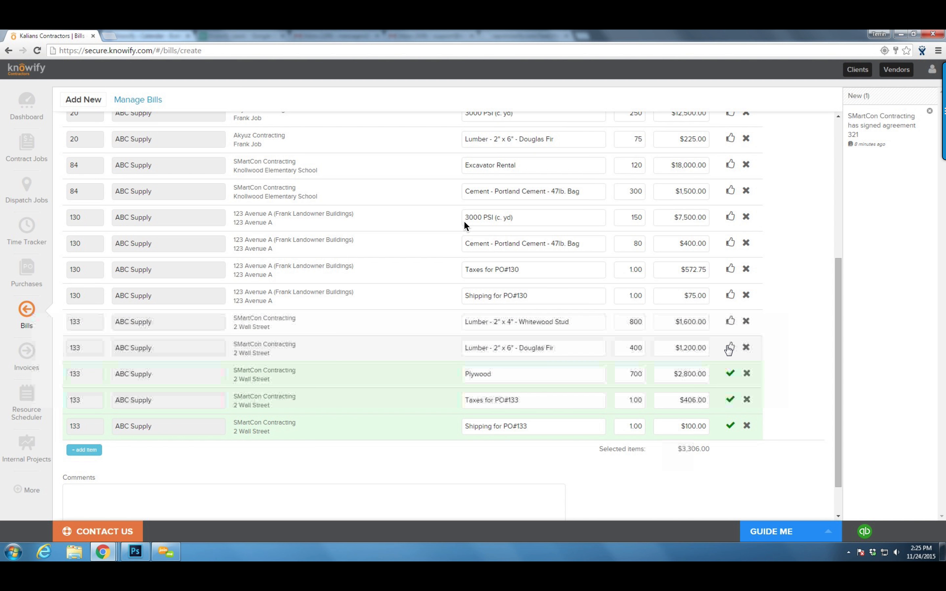
{"action": "left_click", "coordinate": [729, 347]}
{"action": "left_click", "coordinate": [729, 321]}
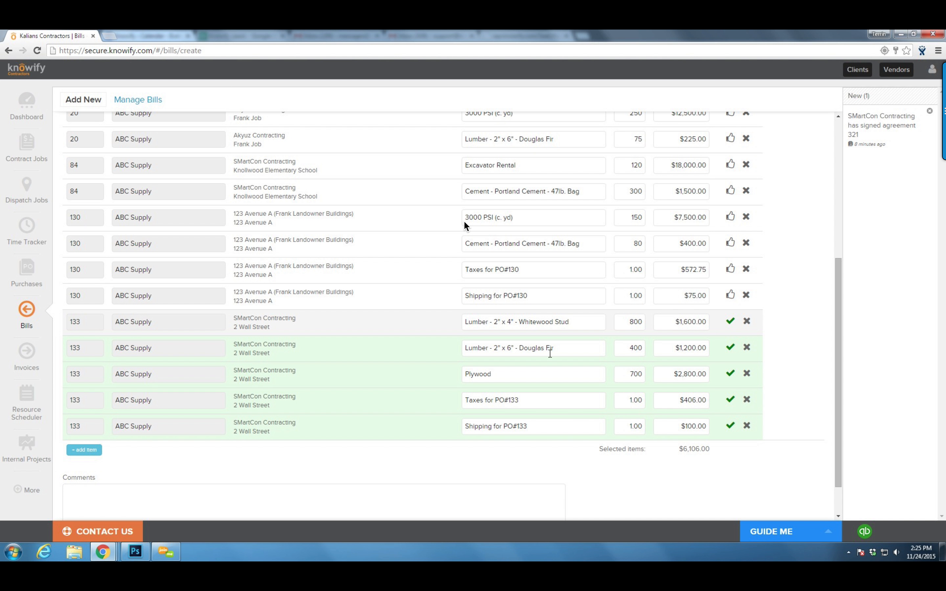
Save the new $6,106.00 bill and submit its summary
{"action": "scroll", "coordinate": [549, 349], "scroll_direction": "up", "scroll_amount": 5}
{"action": "scroll", "coordinate": [216, 292], "scroll_direction": "down", "scroll_amount": 5}
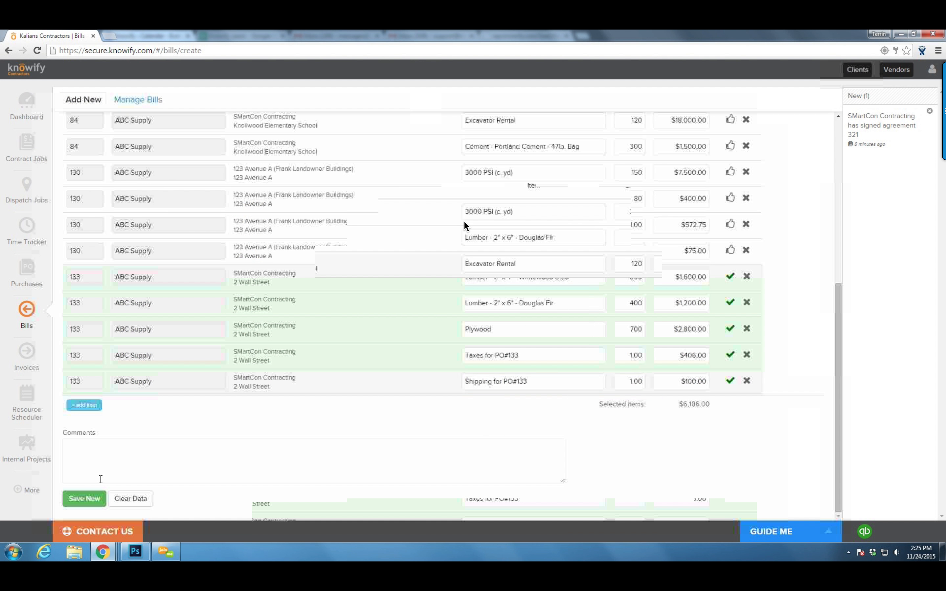
{"action": "left_click", "coordinate": [85, 498]}
{"action": "left_click", "coordinate": [555, 252]}
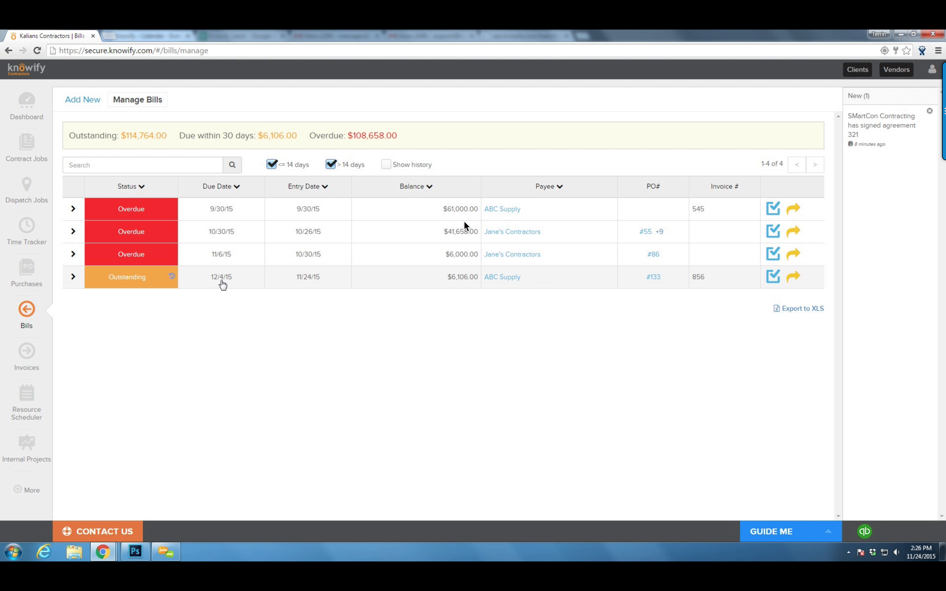
Record the $6,106.00 payment on the ABC Supply bill as a QuickBooks check
{"action": "left_click", "coordinate": [772, 279]}
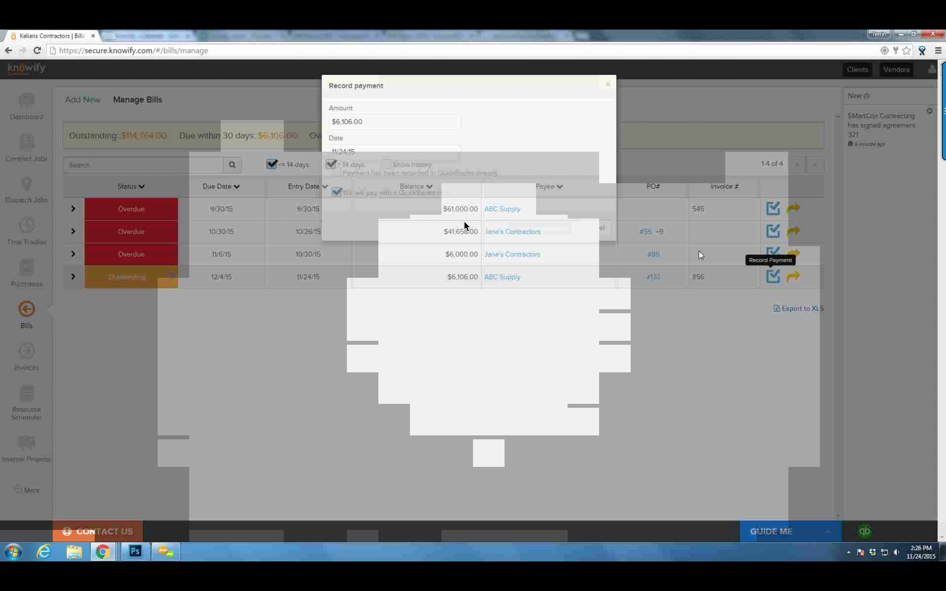
{"action": "left_click", "coordinate": [592, 227]}
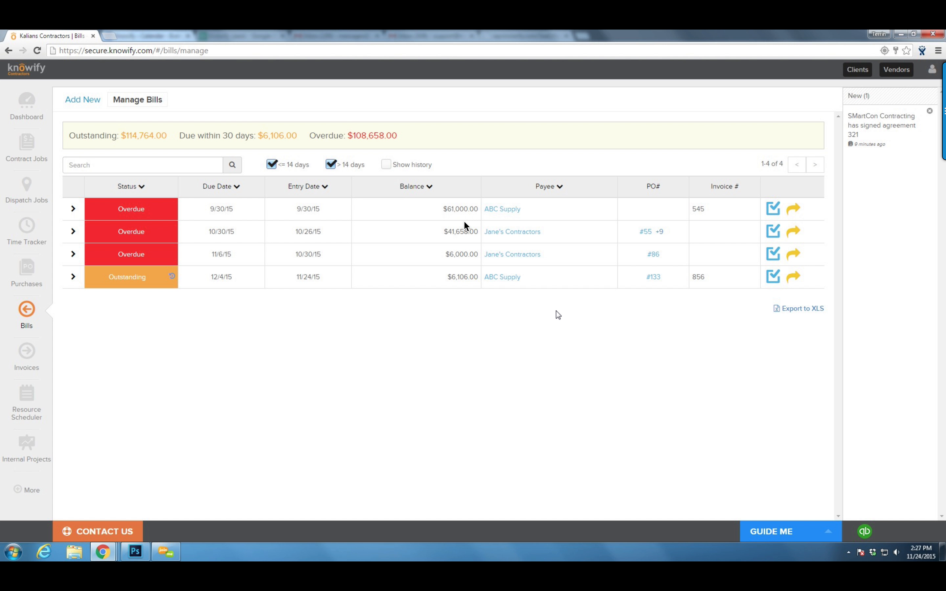
{"action": "left_click", "coordinate": [771, 279]}
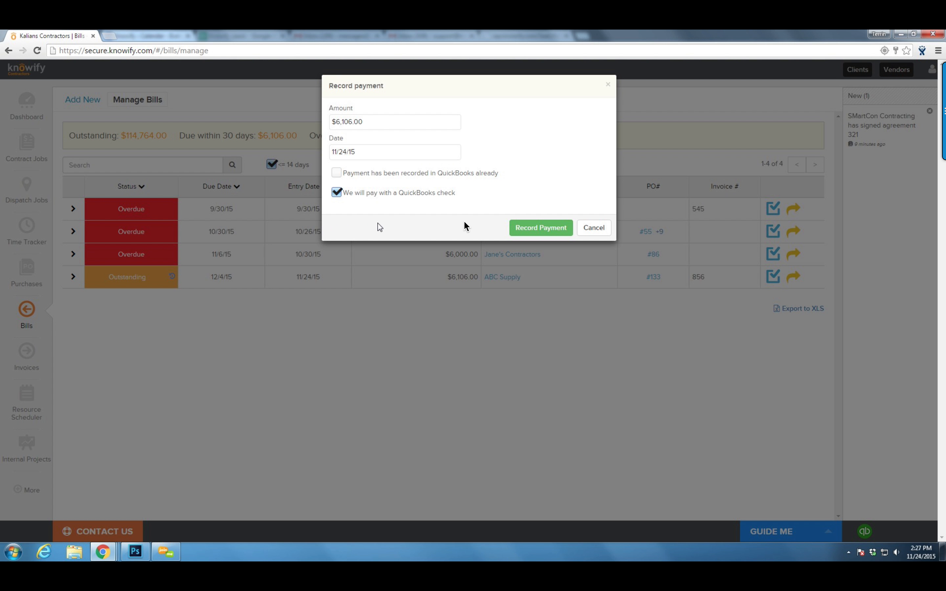
{"action": "left_click", "coordinate": [336, 173]}
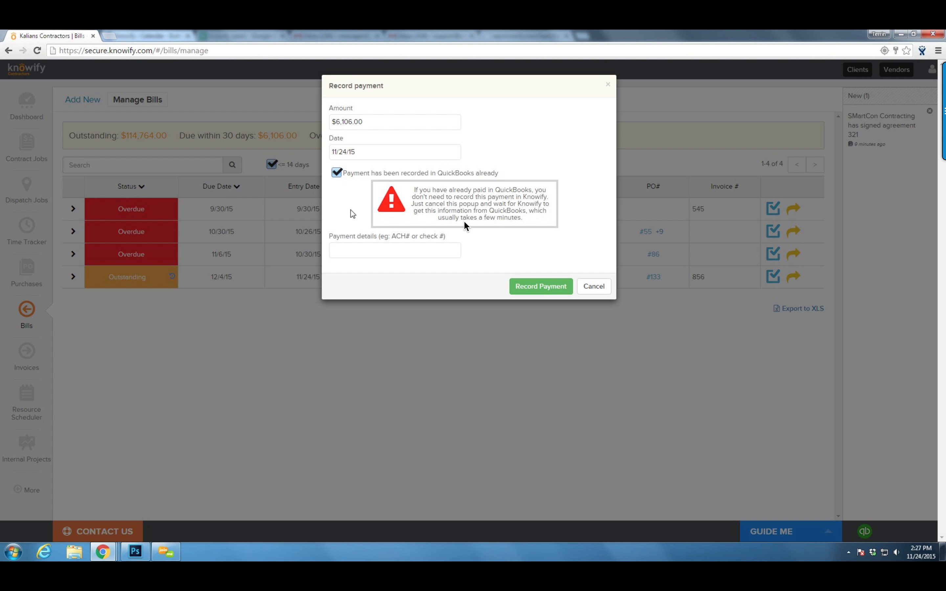
{"action": "left_click", "coordinate": [336, 175]}
{"action": "left_click", "coordinate": [528, 228]}
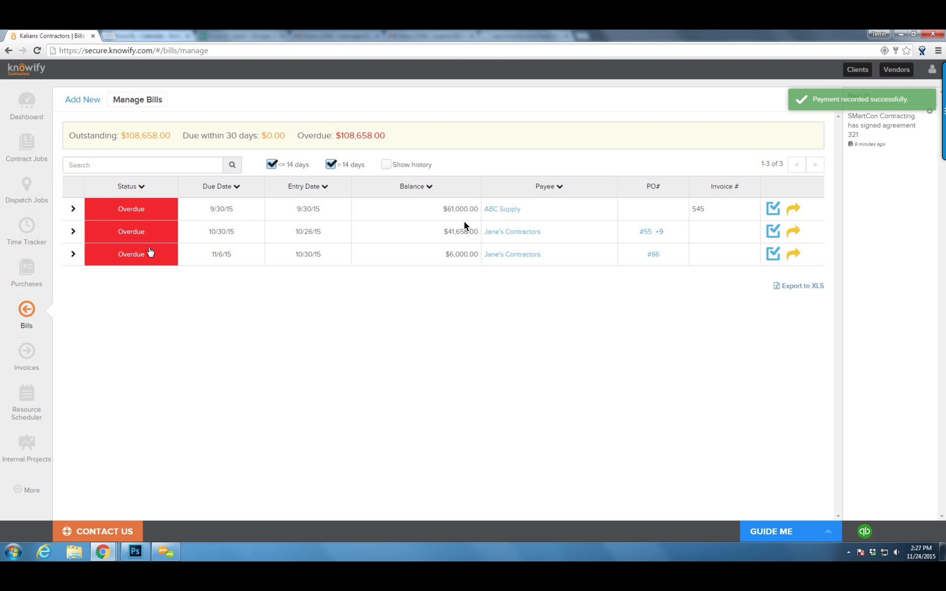
Open Plan & Track for the 2 Wall Street job active since 11/24/15
{"action": "left_click", "coordinate": [42, 148]}
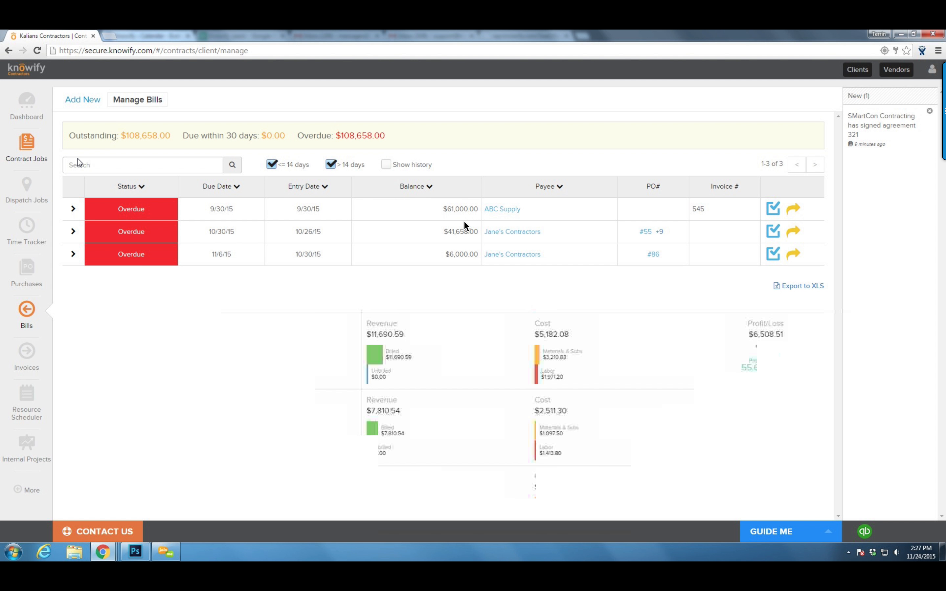
{"action": "left_click", "coordinate": [254, 136]}
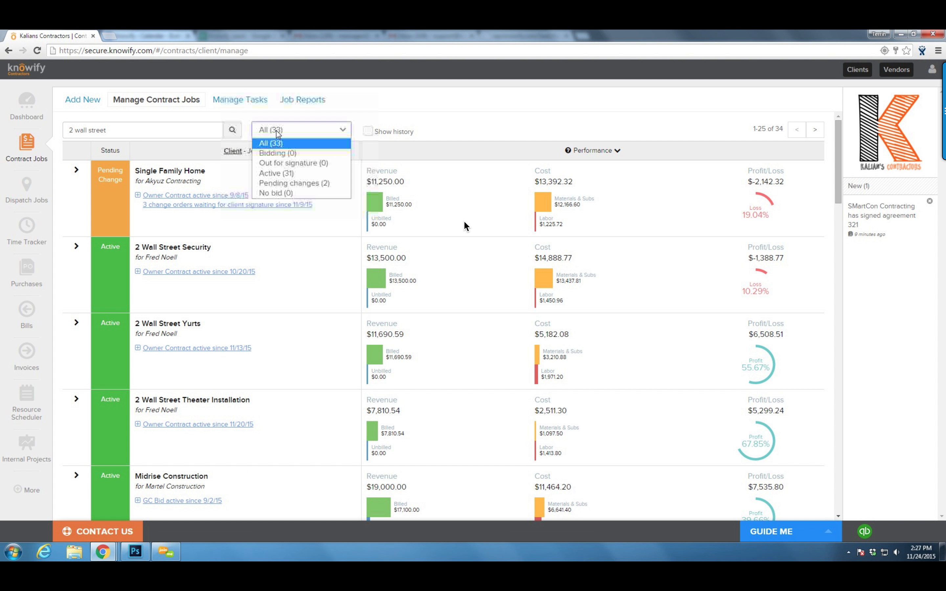
{"action": "left_click", "coordinate": [177, 134]}
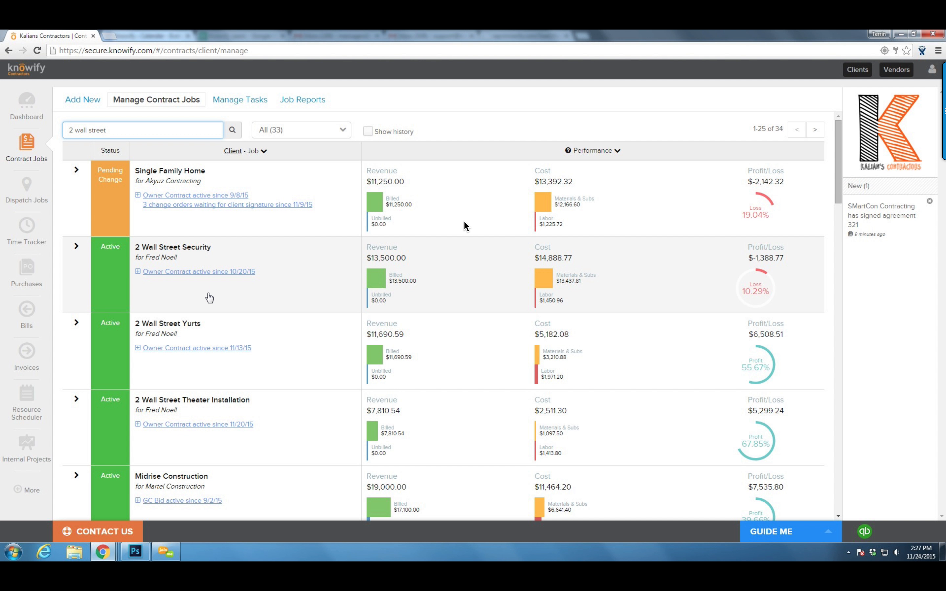
{"action": "scroll", "coordinate": [208, 298], "scroll_direction": "down", "scroll_amount": 10}
{"action": "scroll", "coordinate": [216, 312], "scroll_direction": "down", "scroll_amount": 6}
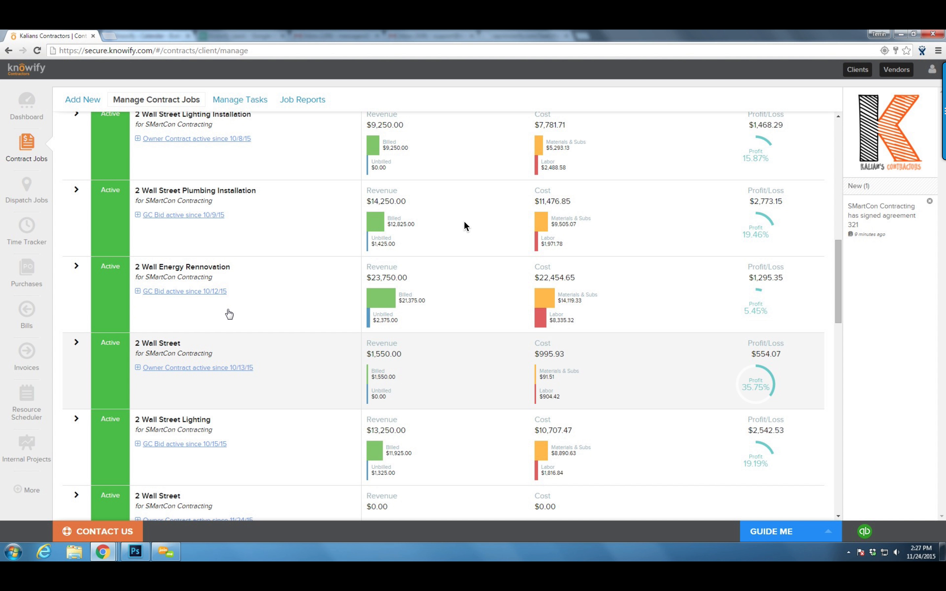
{"action": "scroll", "coordinate": [237, 273], "scroll_direction": "down", "scroll_amount": 2}
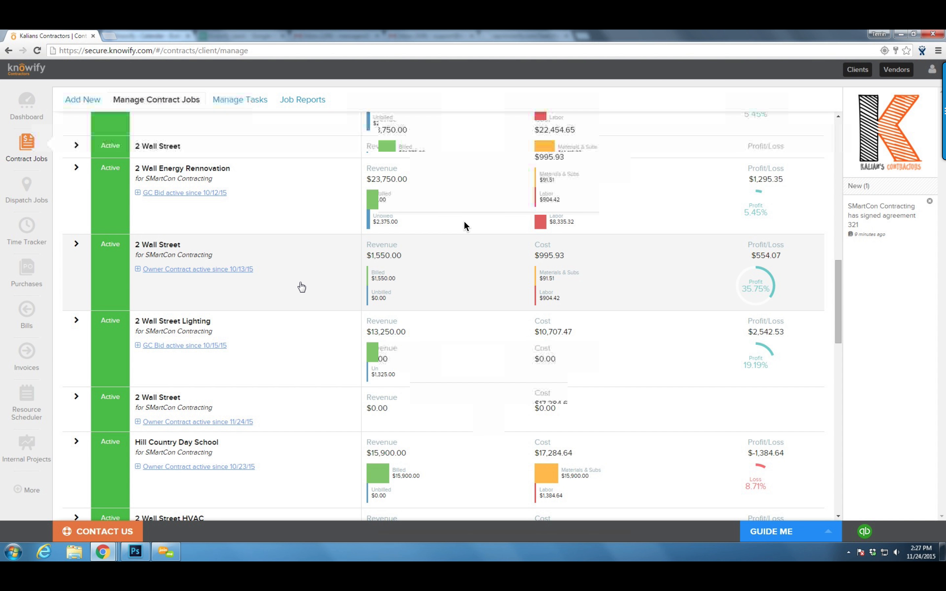
{"action": "scroll", "coordinate": [302, 286], "scroll_direction": "down", "scroll_amount": 3}
{"action": "left_click", "coordinate": [204, 273]}
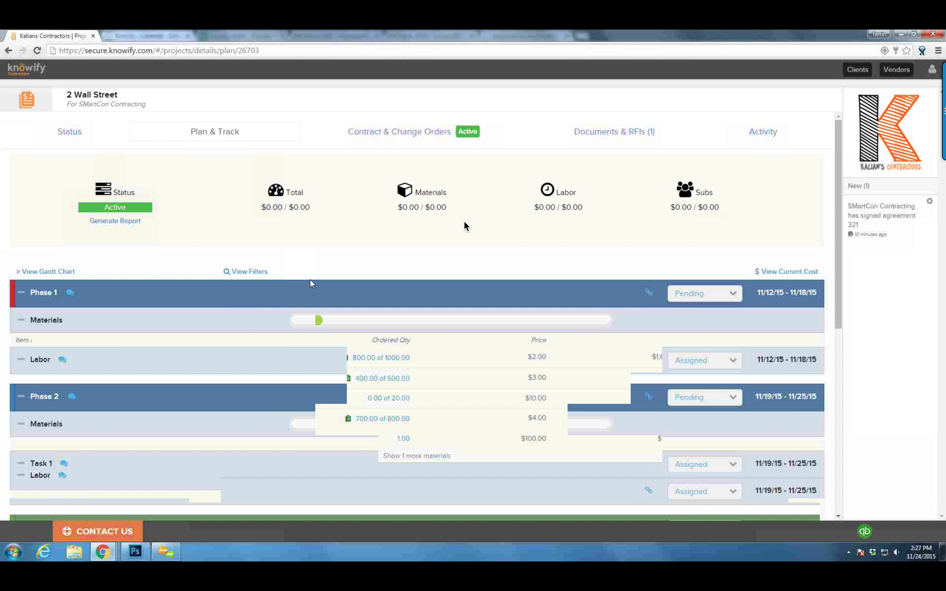
{"action": "scroll", "coordinate": [372, 278], "scroll_direction": "down", "scroll_amount": 3}
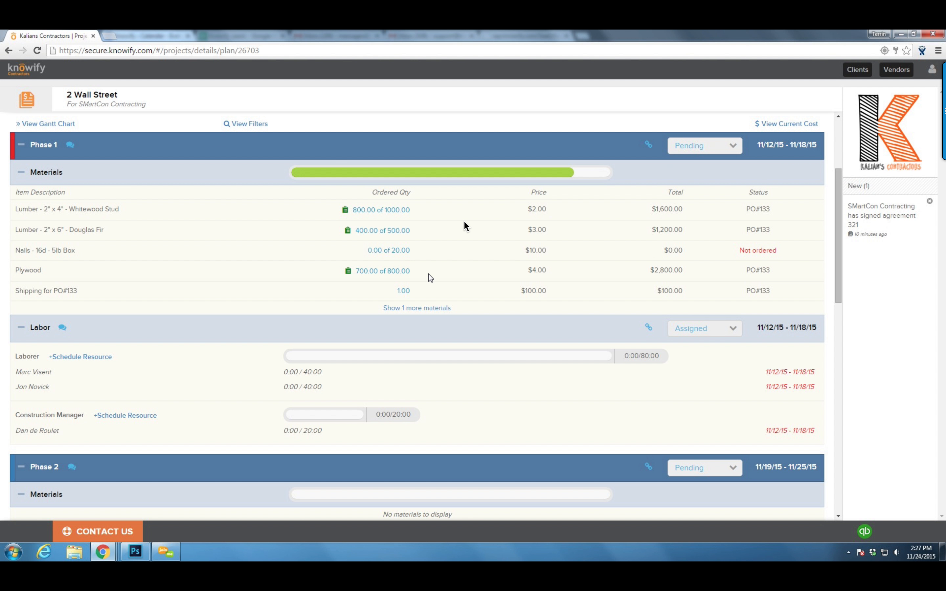
{"action": "scroll", "coordinate": [433, 279], "scroll_direction": "down", "scroll_amount": 8}
Subcontract Phase 3 to Jane's Contractors for $15,000.00, noting the new PO# 134
{"action": "left_click", "coordinate": [68, 330]}
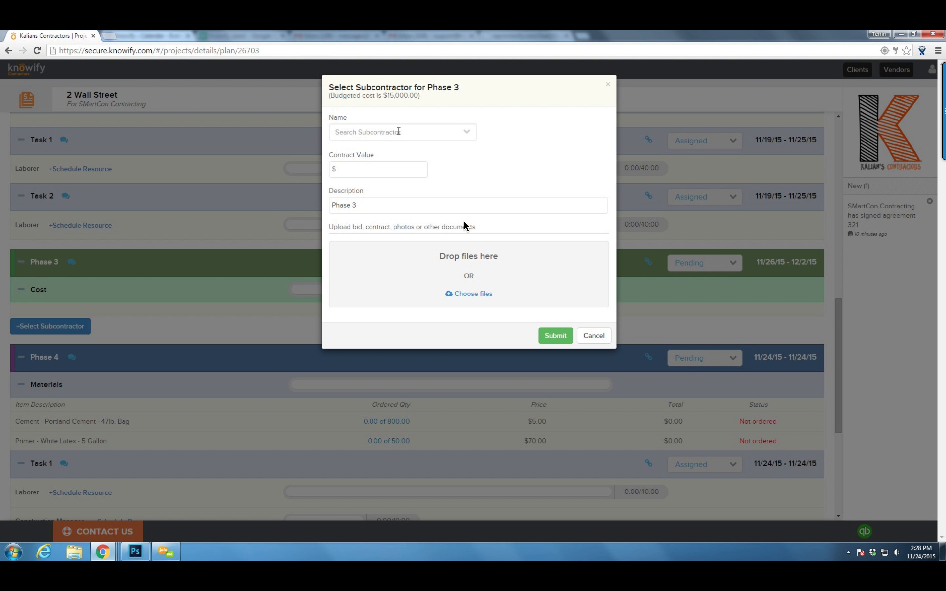
{"action": "left_click", "coordinate": [398, 133]}
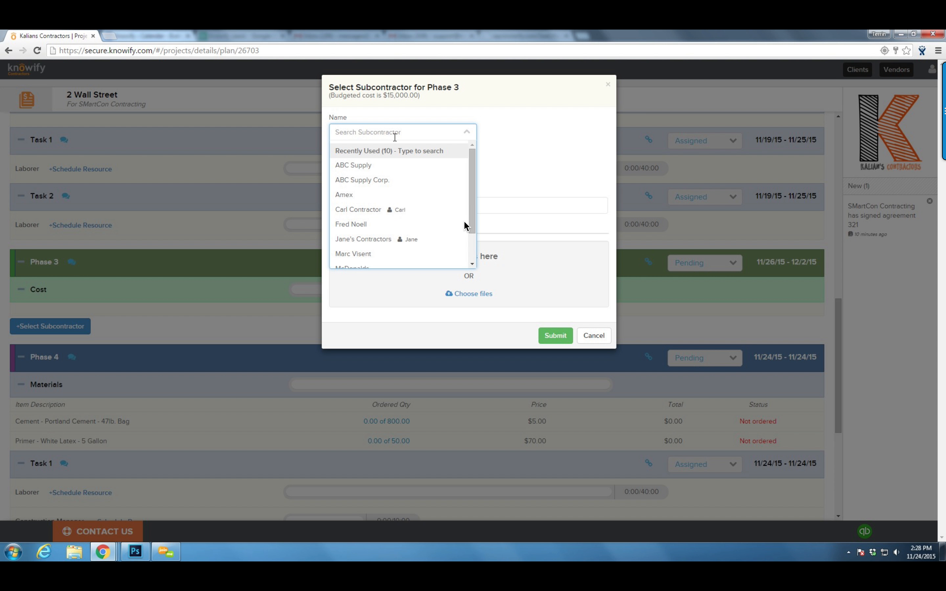
{"action": "left_click", "coordinate": [382, 240]}
{"action": "left_click", "coordinate": [357, 172]}
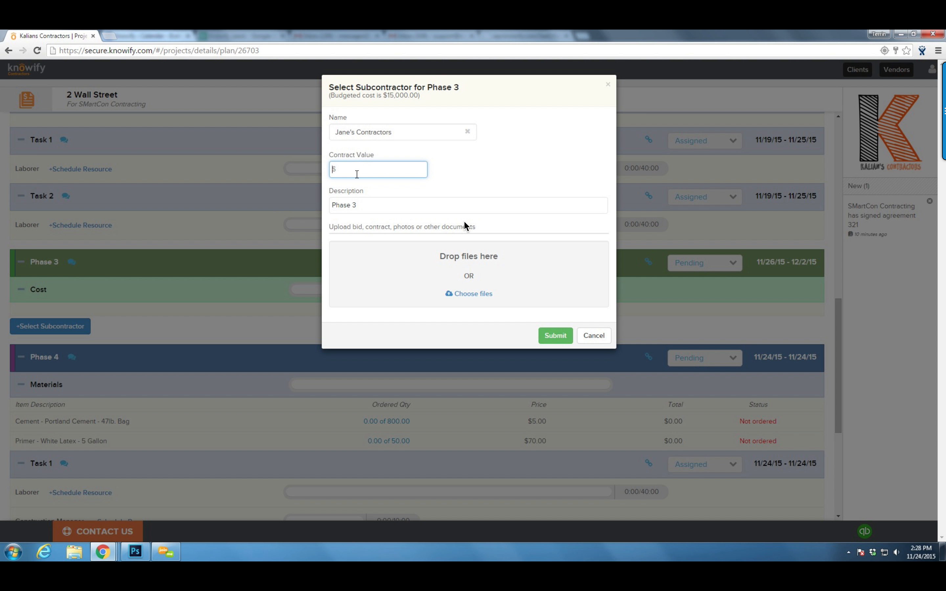
{"action": "left_click", "coordinate": [440, 175]}
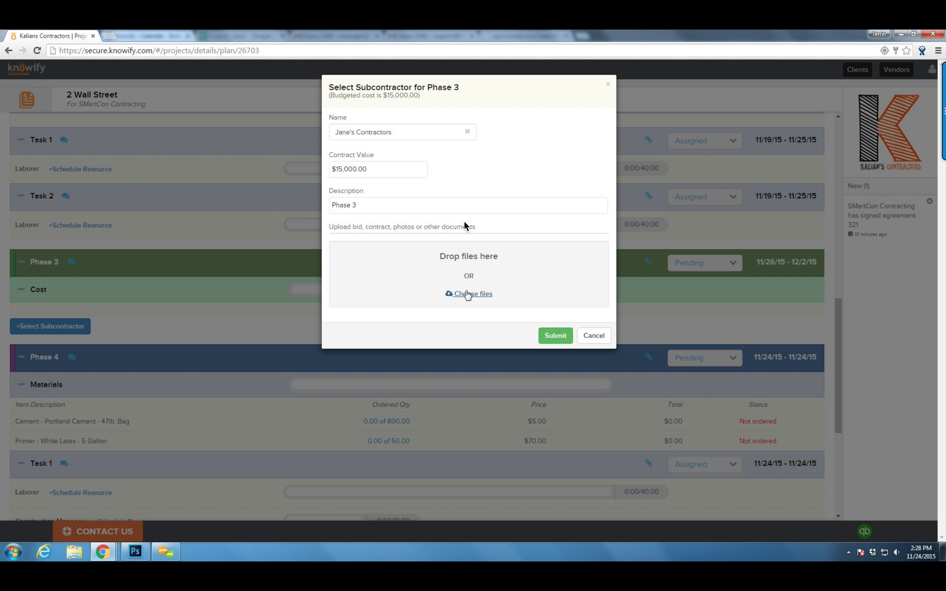
{"action": "left_click", "coordinate": [564, 343]}
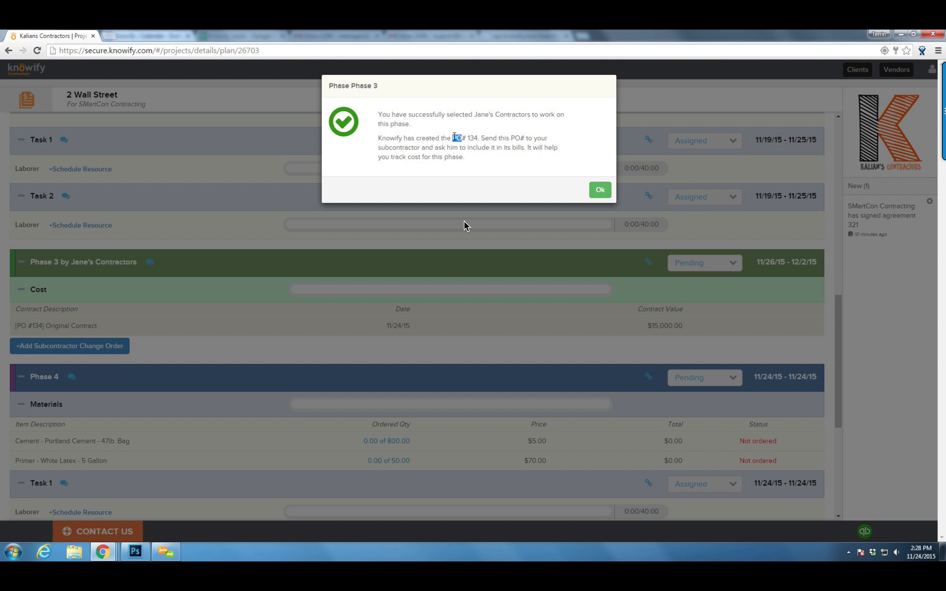
{"action": "left_click", "coordinate": [479, 138]}
{"action": "left_click_drag", "start_coordinate": [461, 138], "coordinate": [454, 140]}
{"action": "left_click", "coordinate": [600, 190]}
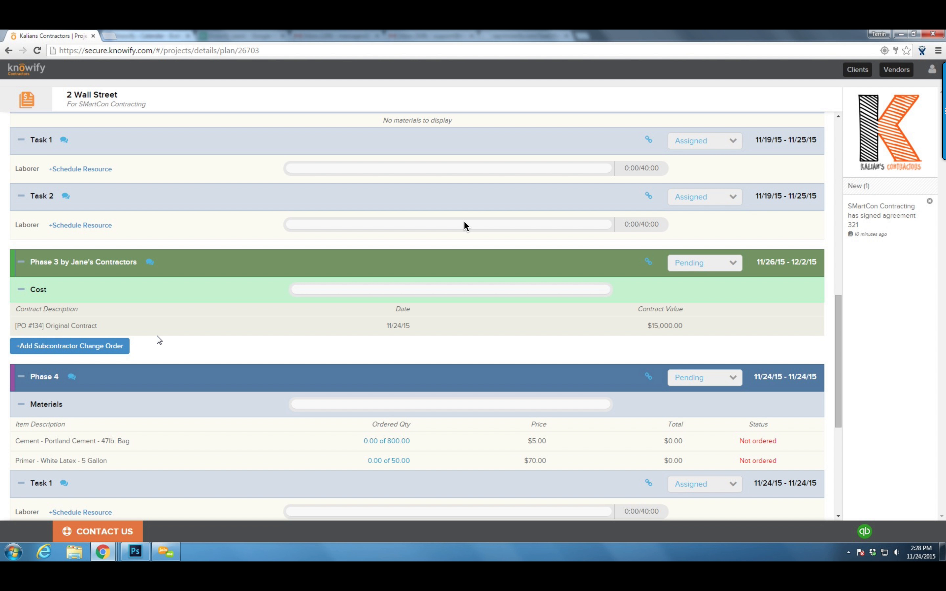
Add a $500 Change Order #1 to Phase 3's PO #134, then return to contract jobs
{"action": "left_click", "coordinate": [119, 351]}
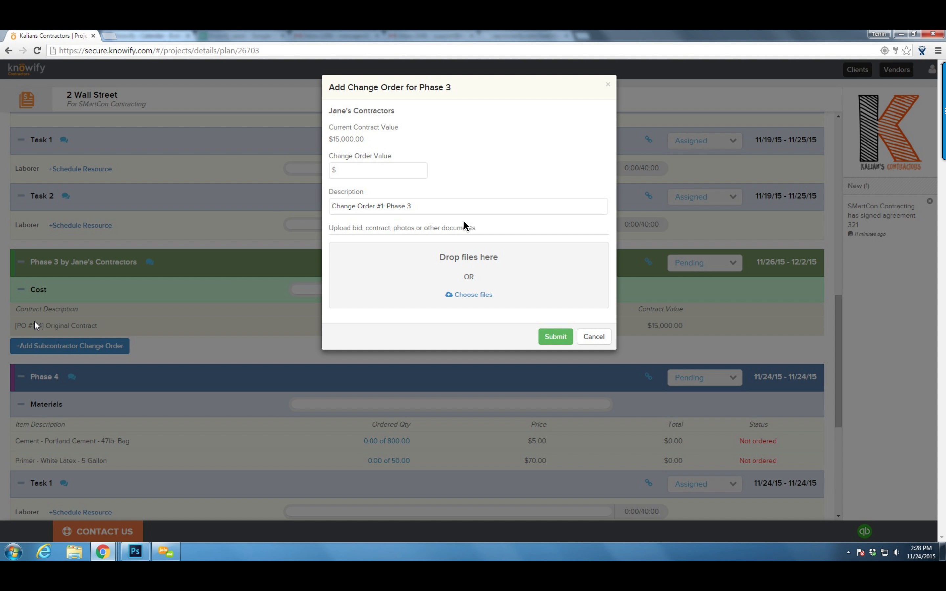
{"action": "left_click", "coordinate": [399, 177]}
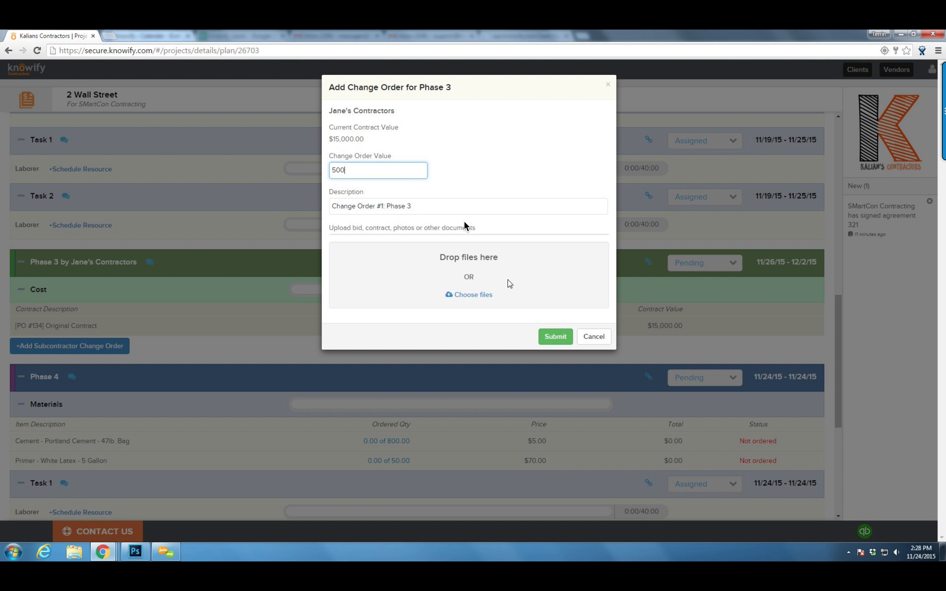
{"action": "left_click", "coordinate": [555, 337]}
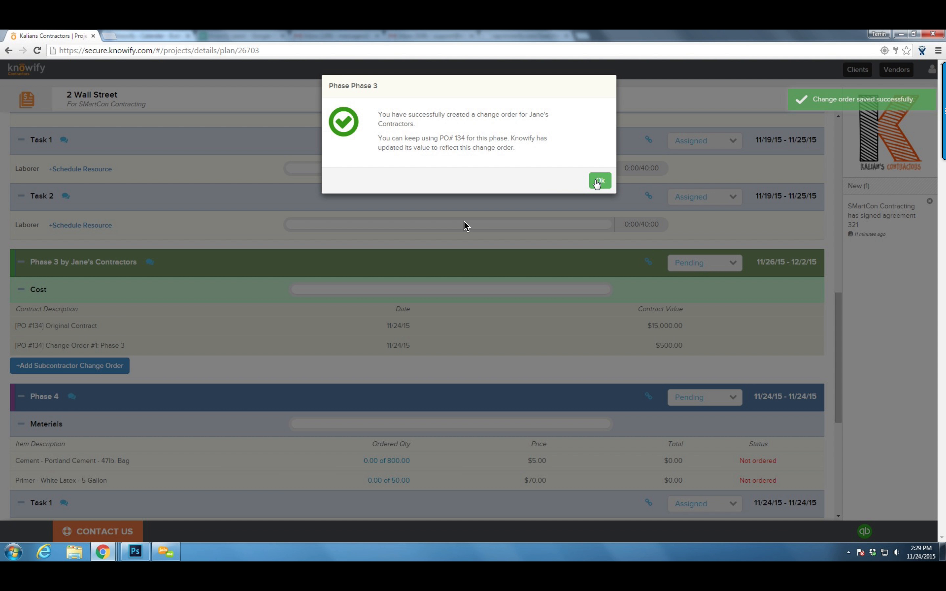
{"action": "left_click", "coordinate": [599, 181]}
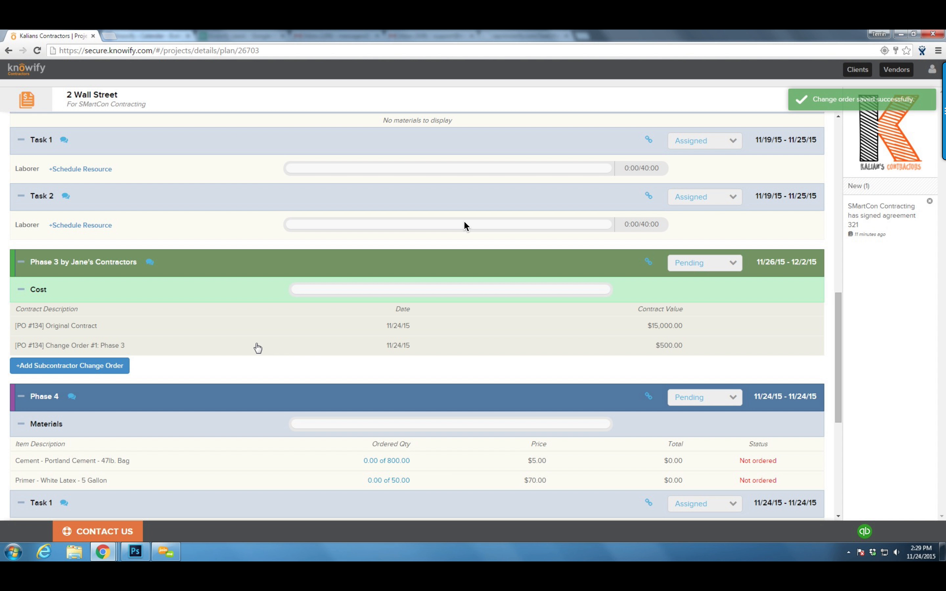
{"action": "left_click", "coordinate": [27, 100]}
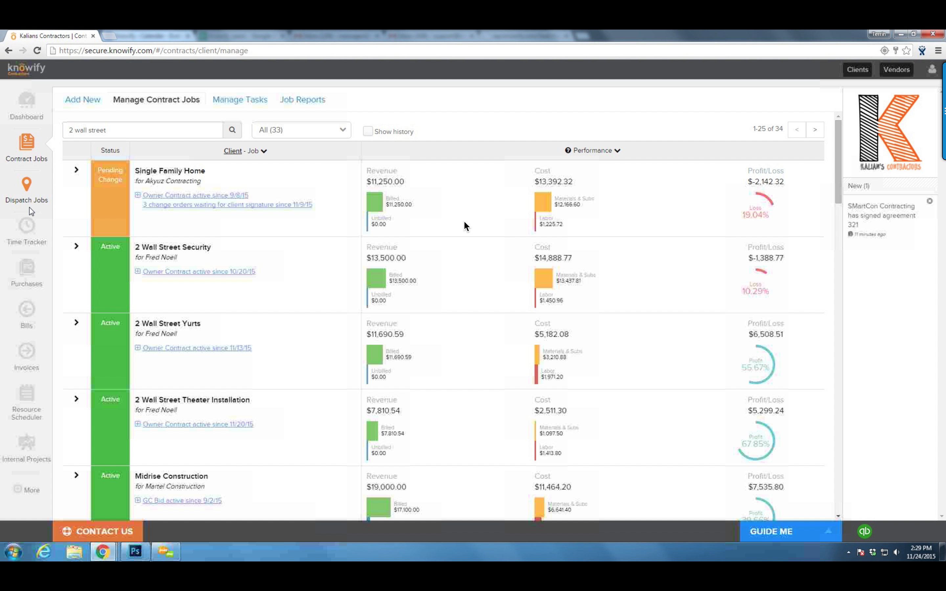
Start a new bill for PO 134 with a $10,000.00 total and Phase 3 line subtotal
{"action": "left_click", "coordinate": [27, 310]}
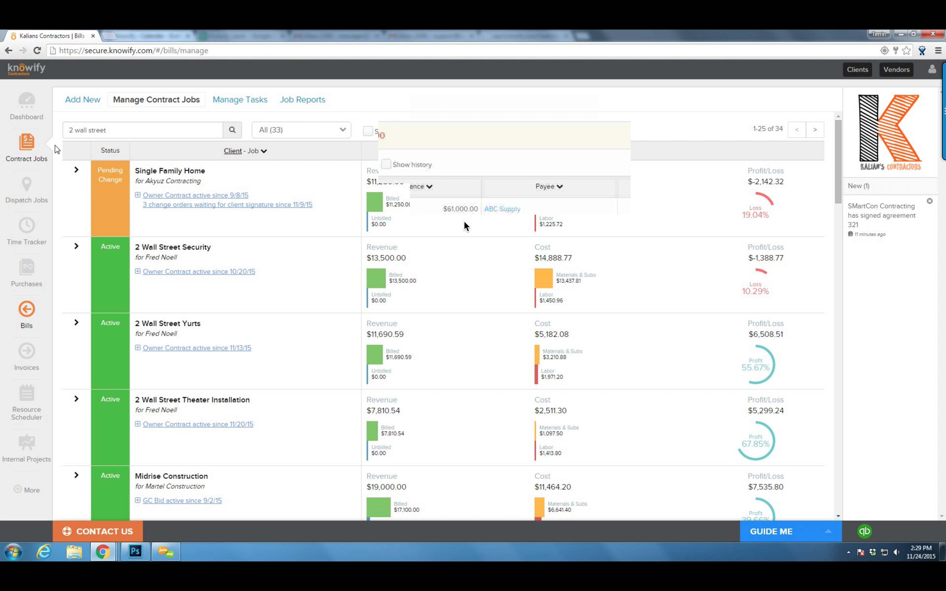
{"action": "left_click", "coordinate": [80, 101]}
{"action": "left_click", "coordinate": [87, 234]}
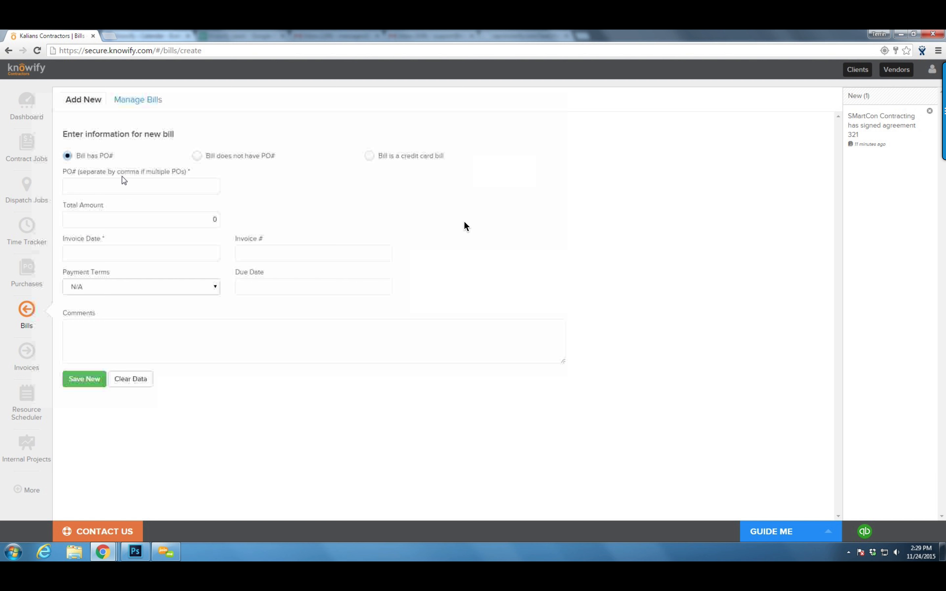
{"action": "left_click", "coordinate": [118, 184]}
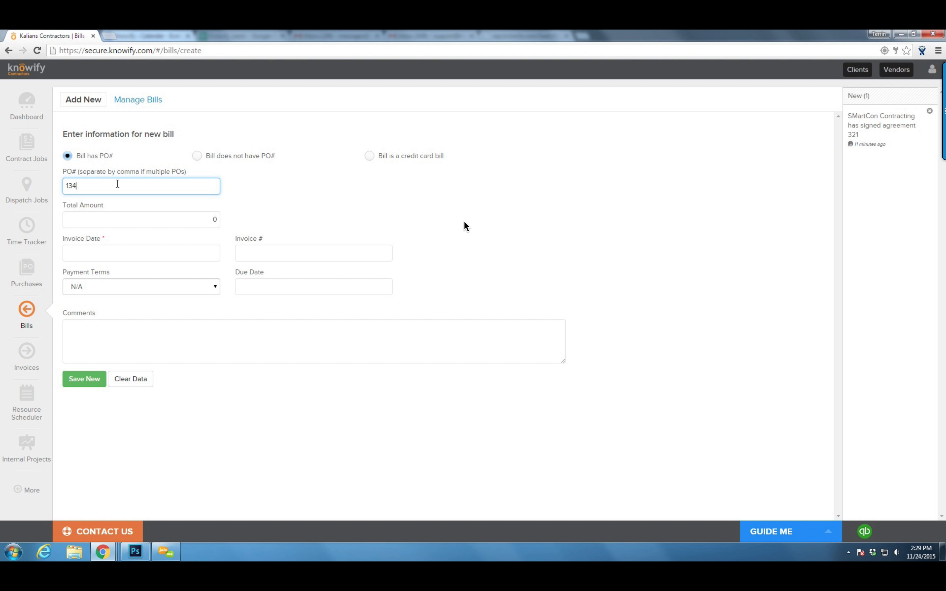
{"action": "type", "text": "134"}
{"action": "left_click", "coordinate": [261, 216]}
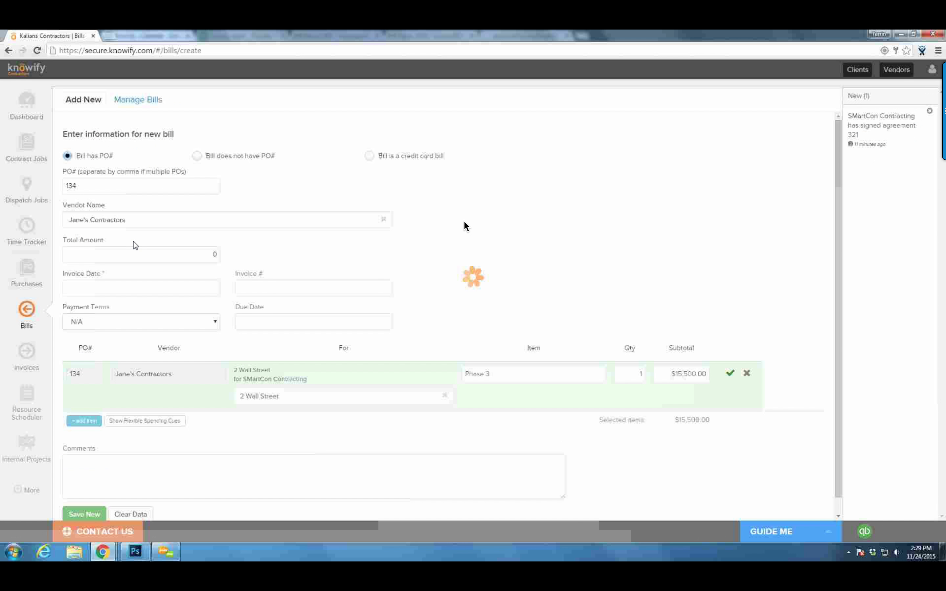
{"action": "left_click", "coordinate": [110, 254]}
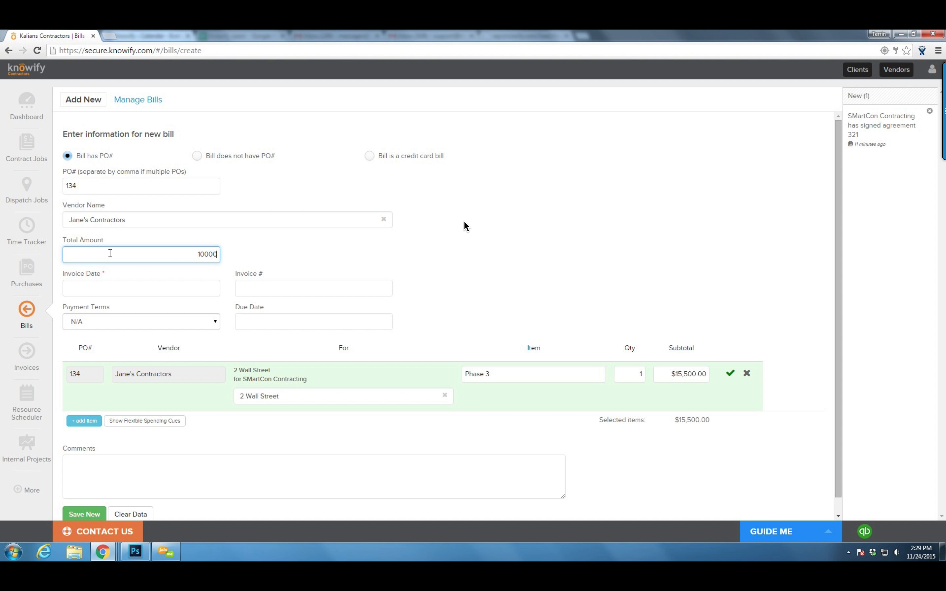
{"action": "left_click", "coordinate": [279, 250]}
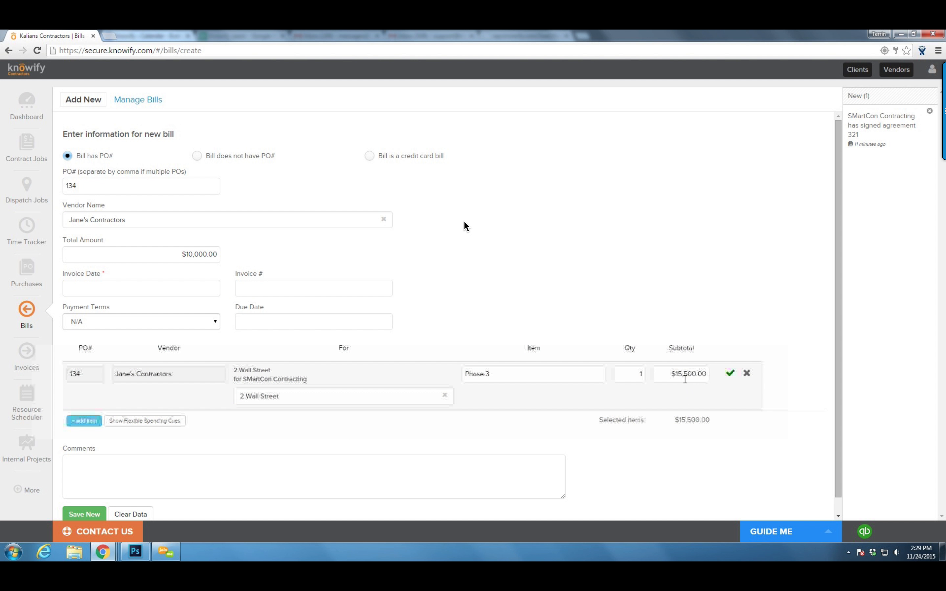
{"action": "left_click", "coordinate": [672, 377]}
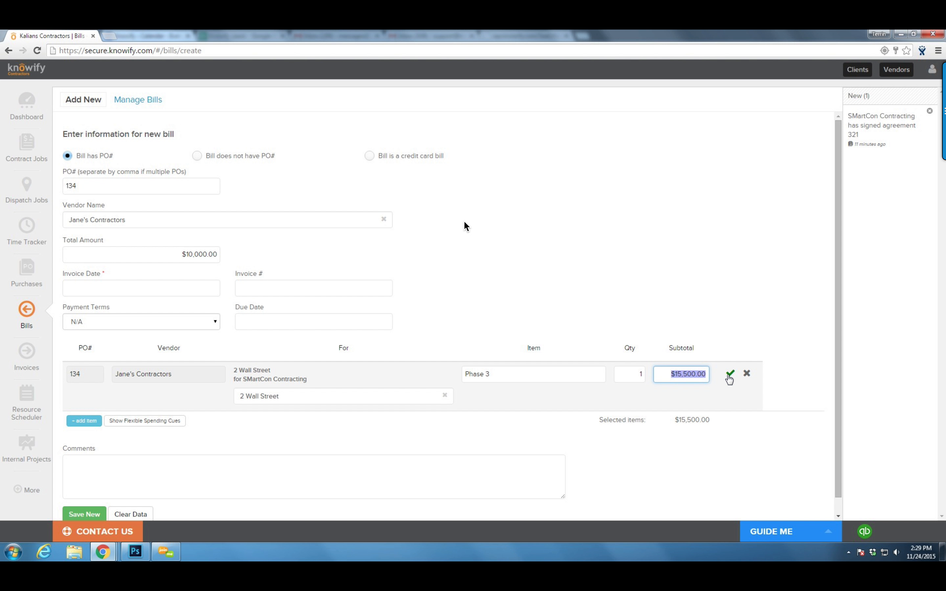
{"action": "type", "text": "10000"}
{"action": "left_click", "coordinate": [728, 322]}
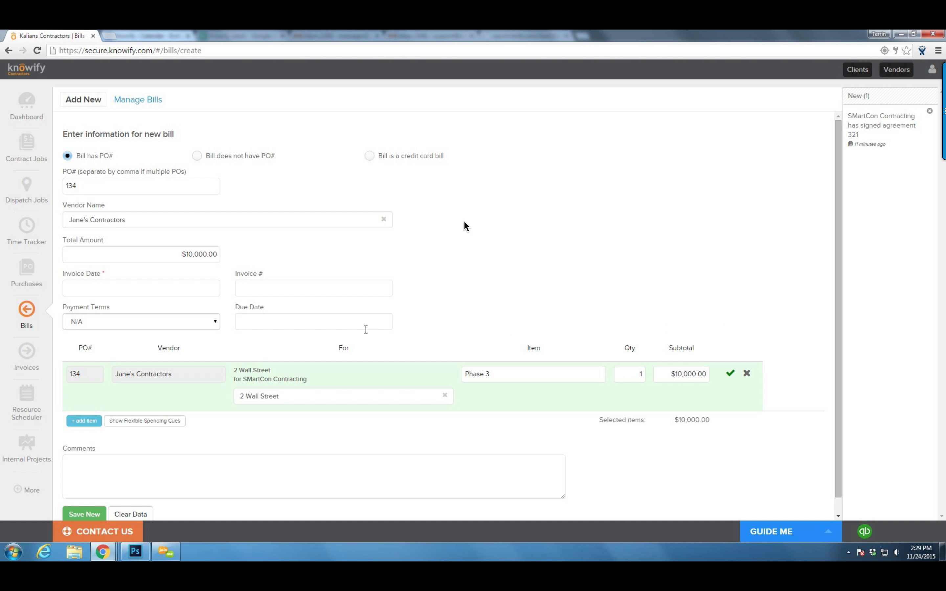
Date the bill 11/24/15, due 11/27/15, then save and submit it
{"action": "left_click", "coordinate": [149, 296]}
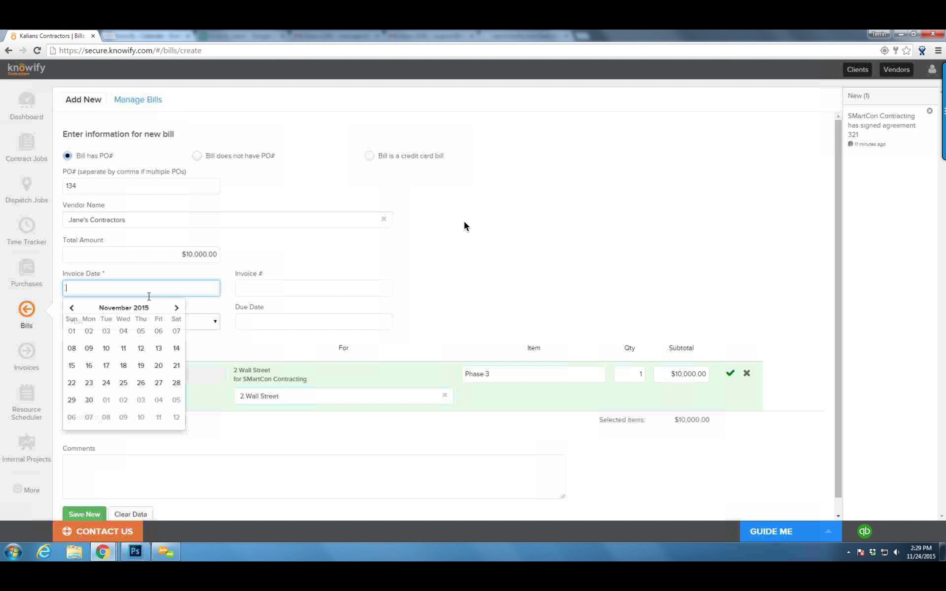
{"action": "left_click", "coordinate": [105, 383]}
{"action": "left_click", "coordinate": [253, 330]}
{"action": "left_click", "coordinate": [366, 416]}
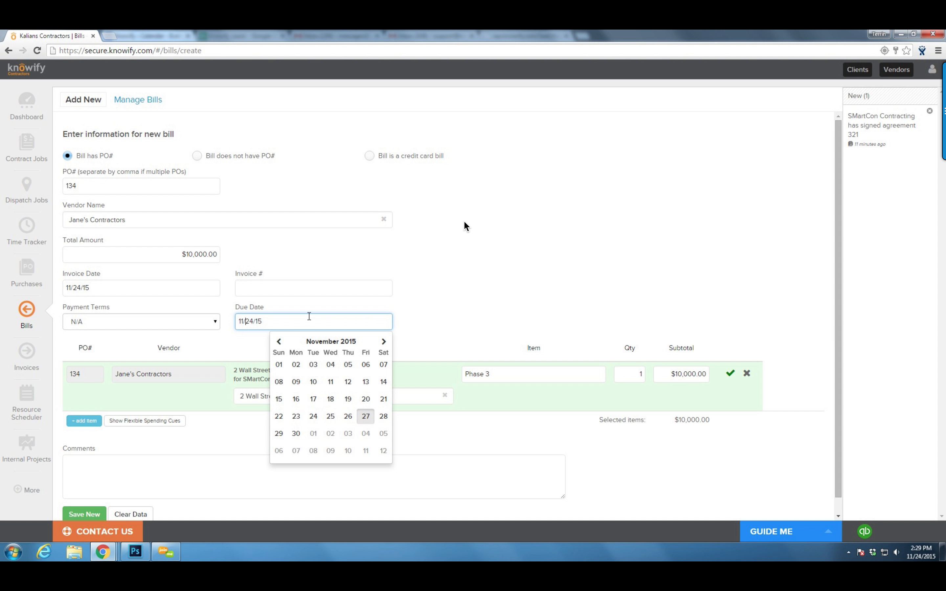
{"action": "left_click", "coordinate": [294, 290]}
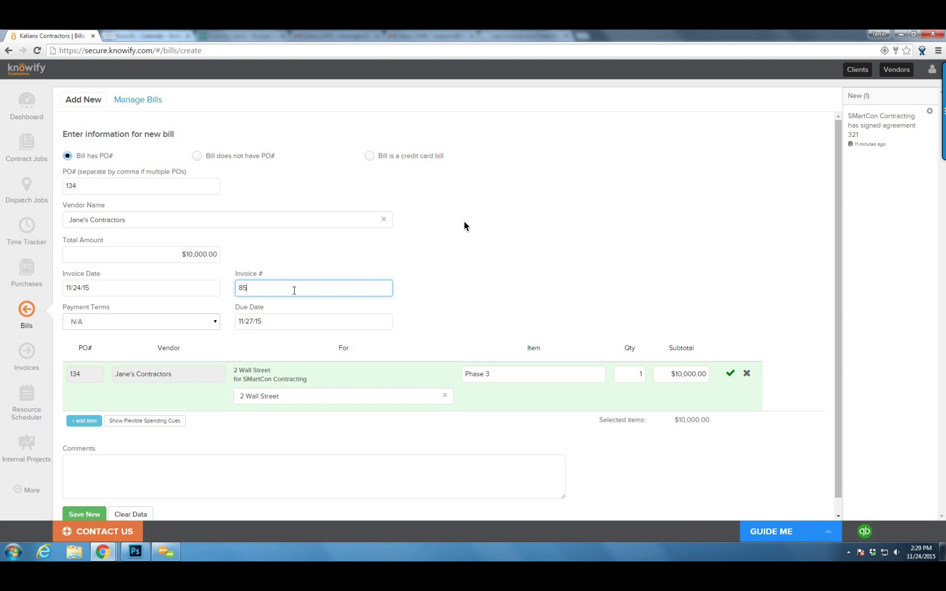
{"action": "left_click", "coordinate": [82, 514]}
{"action": "left_click", "coordinate": [552, 268]}
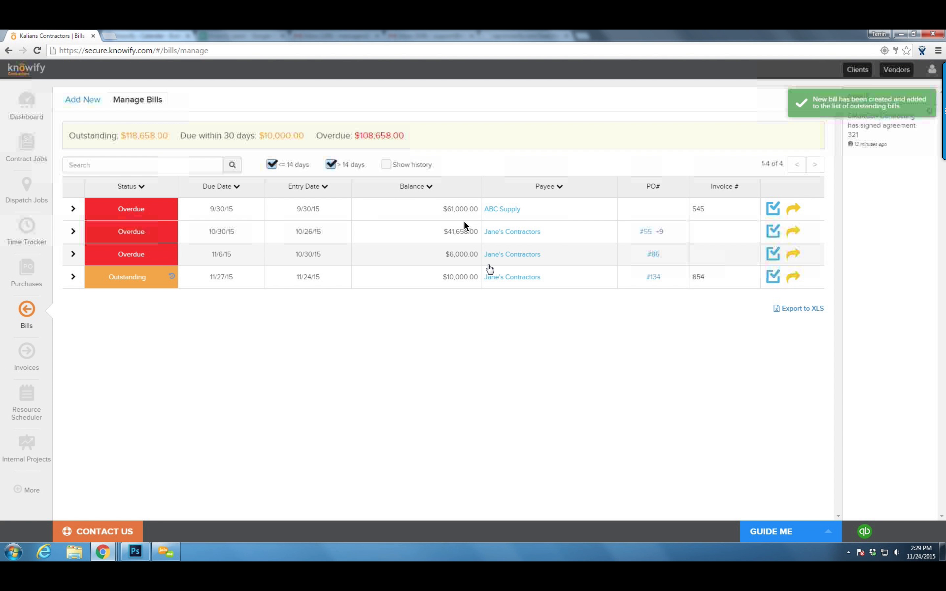
Record the payment on the $10,000.00 Jane's Contractors bill
{"action": "left_click", "coordinate": [768, 278]}
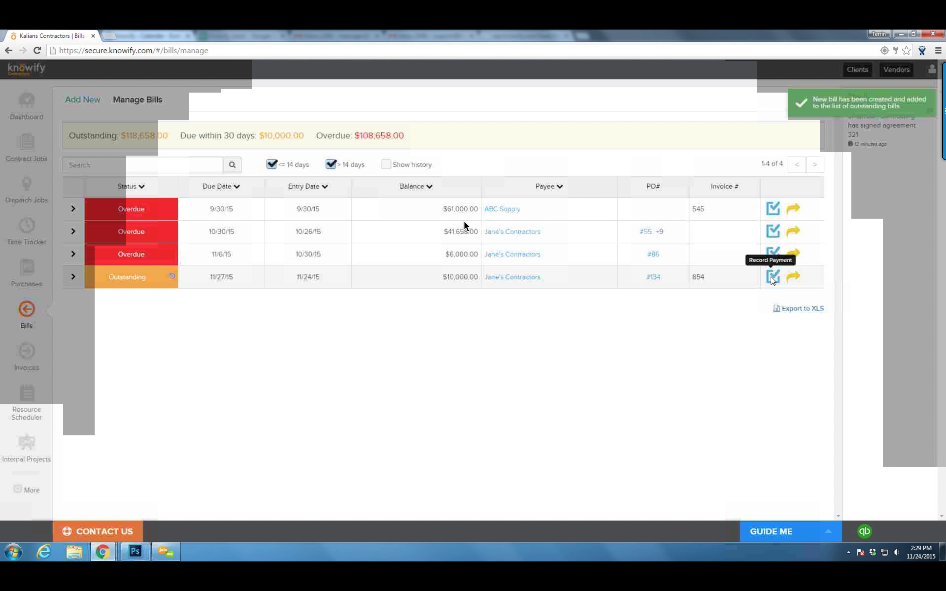
{"action": "left_click", "coordinate": [530, 226]}
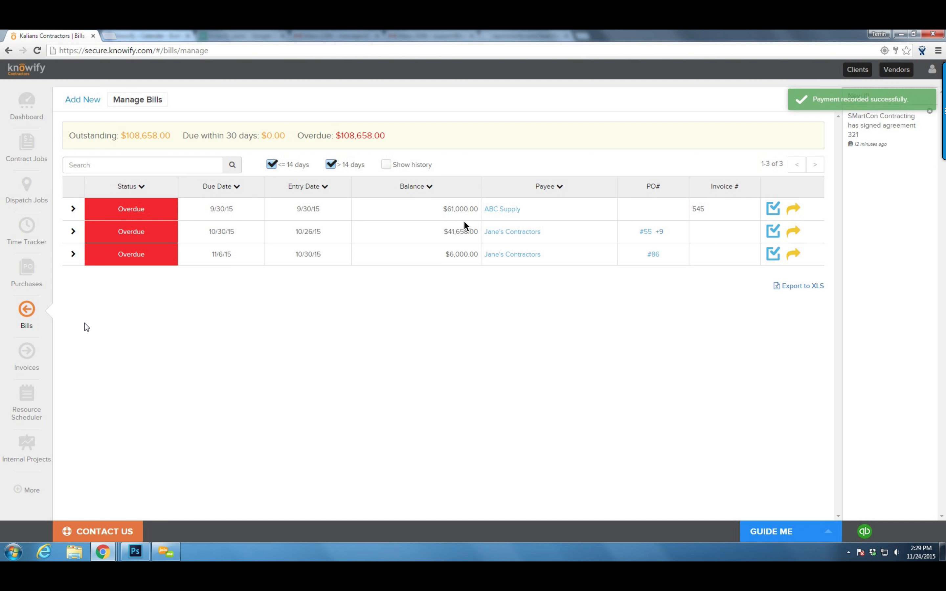
{"action": "left_click", "coordinate": [27, 228]}
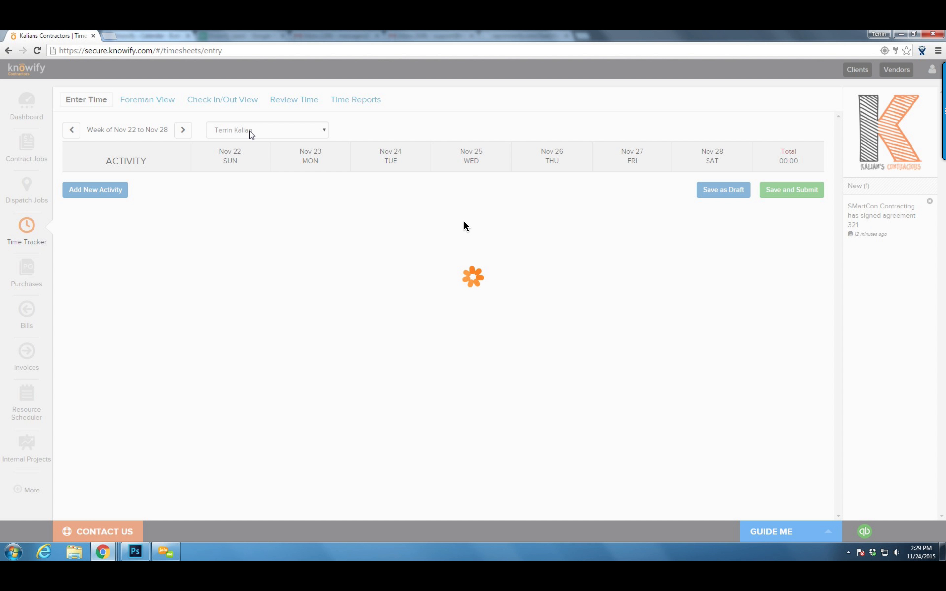
Switch to another crew member's Nov 22–28 timesheet and start a new activity
{"action": "left_click", "coordinate": [251, 131]}
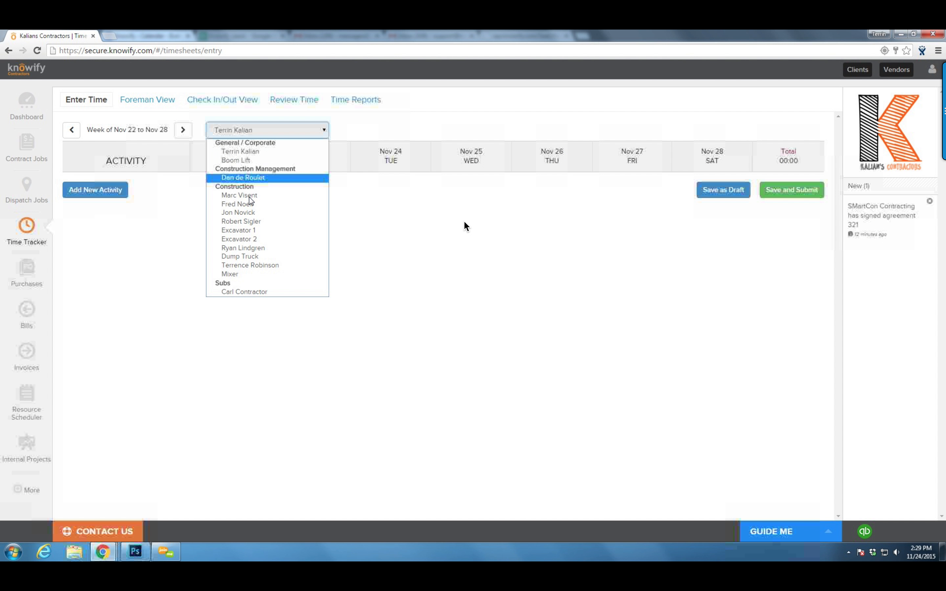
{"action": "left_click", "coordinate": [252, 178]}
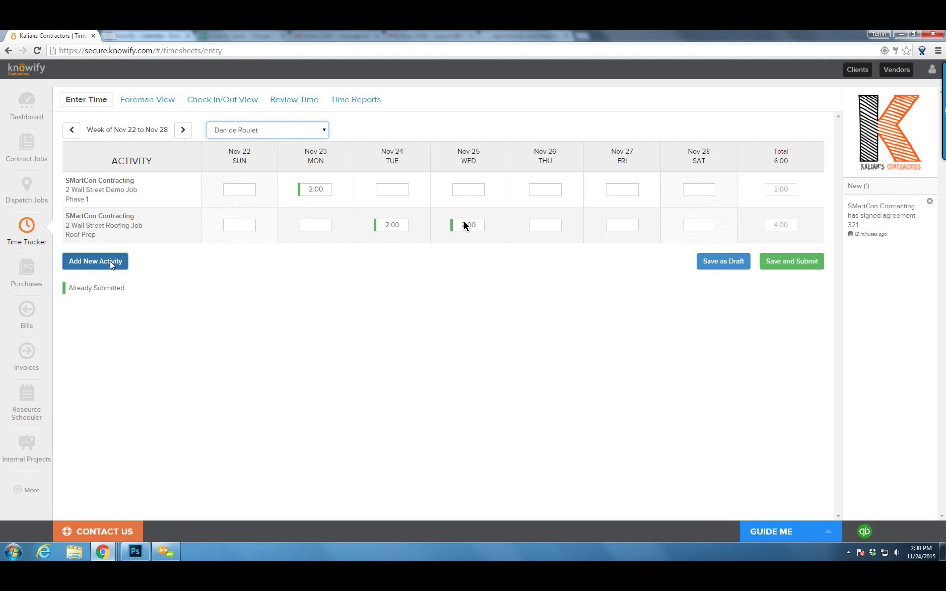
{"action": "left_click", "coordinate": [112, 263]}
{"action": "left_click", "coordinate": [362, 118]}
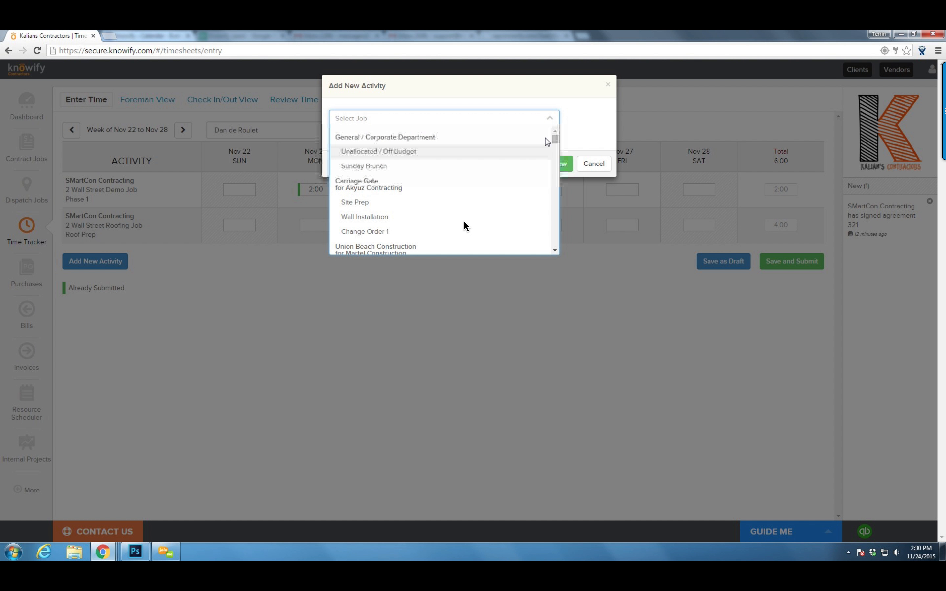
Find the 2 Wall Street Demo Job, Phase 1 and add it as the activity
{"action": "left_click_drag", "start_coordinate": [555, 139], "coordinate": [559, 240]}
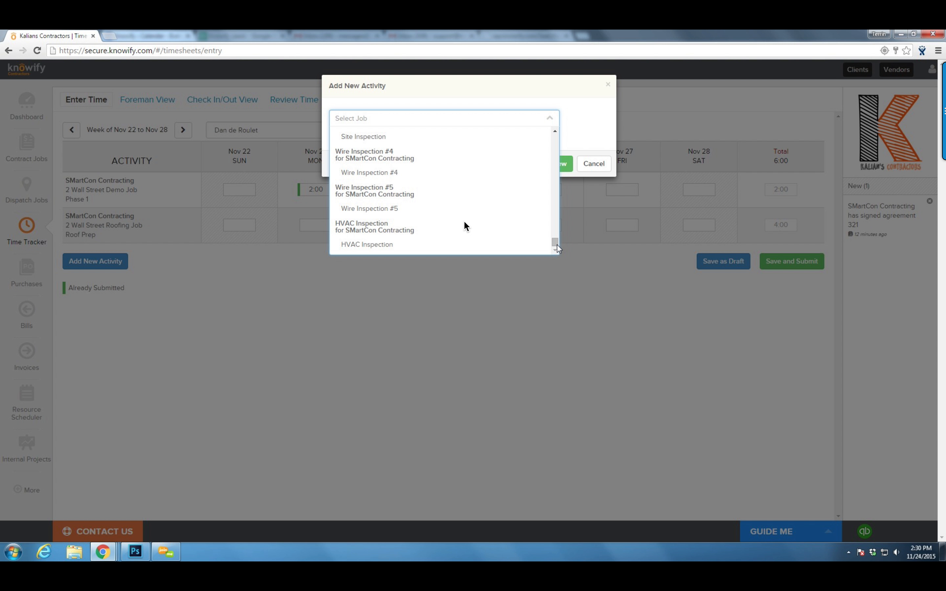
{"action": "scroll", "coordinate": [555, 242], "scroll_direction": "up", "scroll_amount": 3}
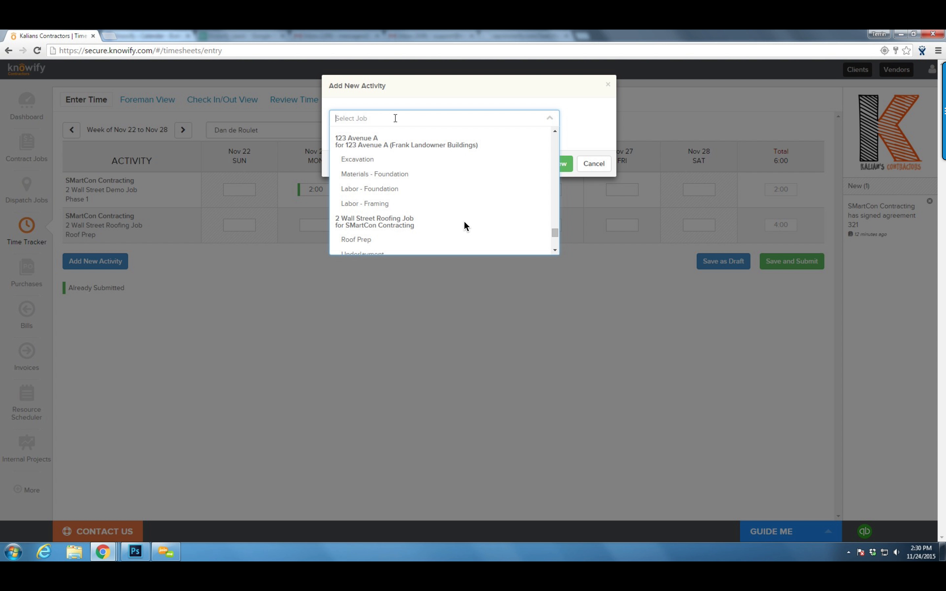
{"action": "type", "text": "reet"}
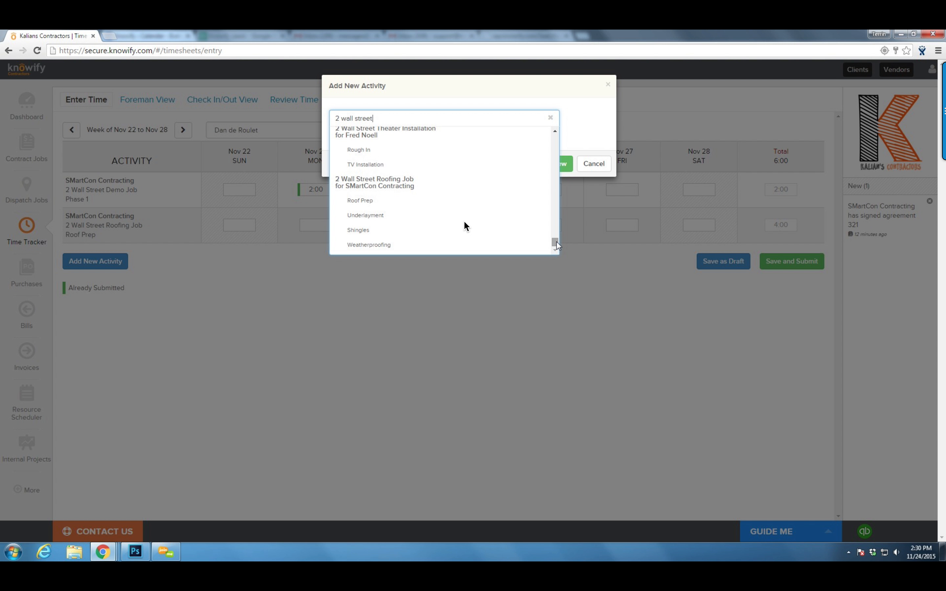
{"action": "left_click_drag", "start_coordinate": [557, 240], "coordinate": [556, 228]}
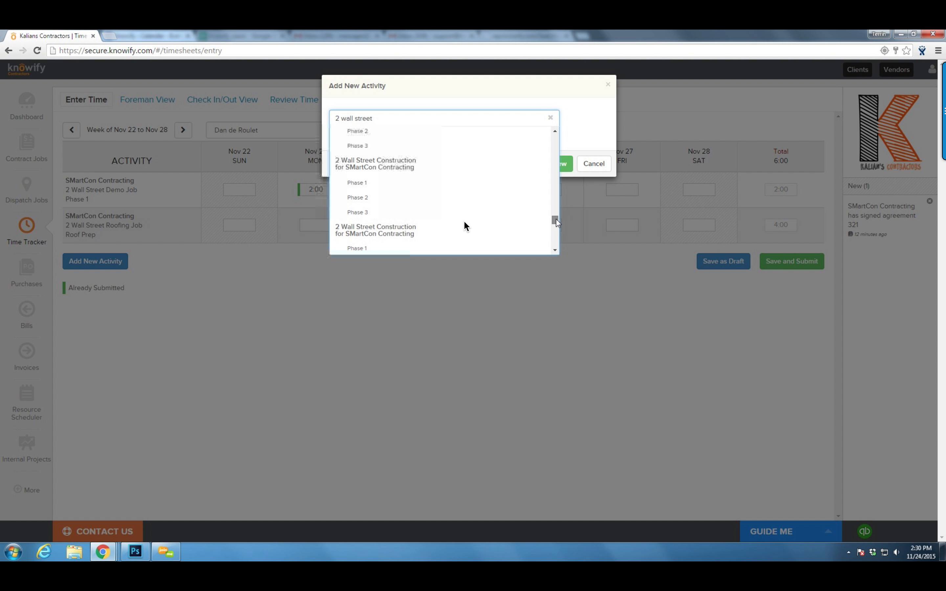
{"action": "left_click_drag", "start_coordinate": [556, 213], "coordinate": [556, 142]}
{"action": "scroll", "coordinate": [450, 149], "scroll_direction": "up", "scroll_amount": 1}
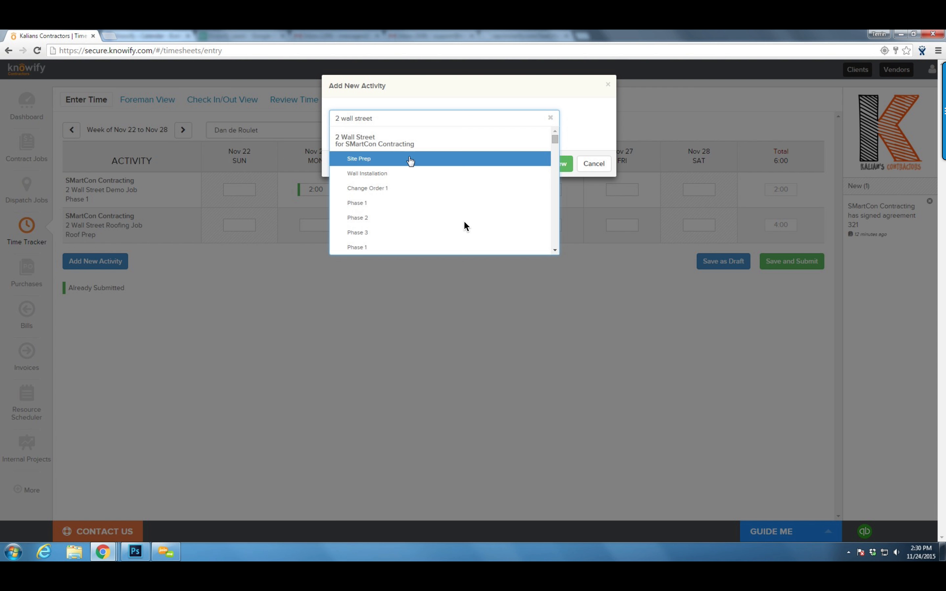
{"action": "scroll", "coordinate": [390, 173], "scroll_direction": "down", "scroll_amount": 2}
{"action": "scroll", "coordinate": [386, 148], "scroll_direction": "up", "scroll_amount": 2}
{"action": "scroll", "coordinate": [391, 164], "scroll_direction": "down", "scroll_amount": 3}
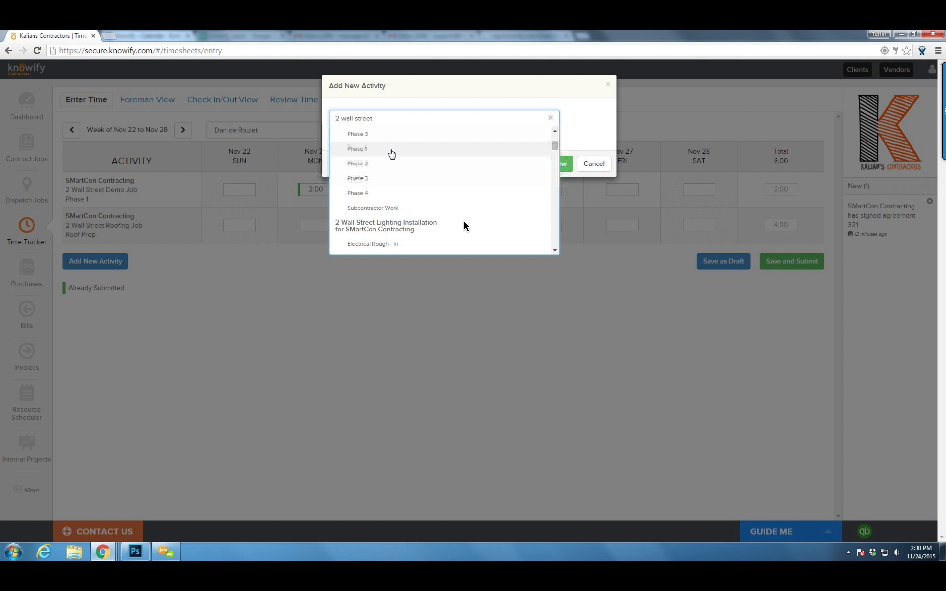
{"action": "scroll", "coordinate": [395, 176], "scroll_direction": "down", "scroll_amount": 3}
{"action": "scroll", "coordinate": [398, 174], "scroll_direction": "down", "scroll_amount": 2}
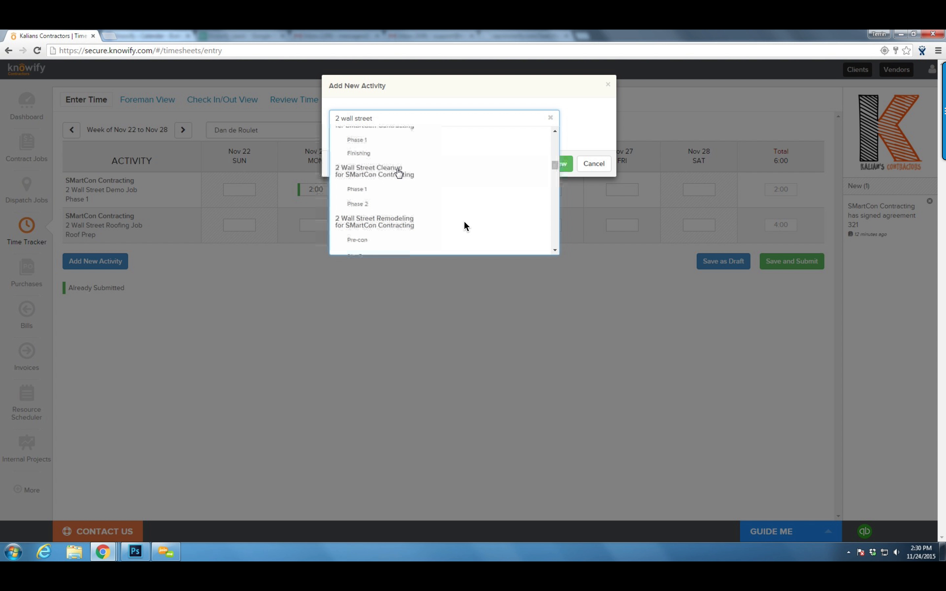
{"action": "scroll", "coordinate": [398, 188], "scroll_direction": "down", "scroll_amount": 3}
{"action": "scroll", "coordinate": [401, 185], "scroll_direction": "down", "scroll_amount": 5}
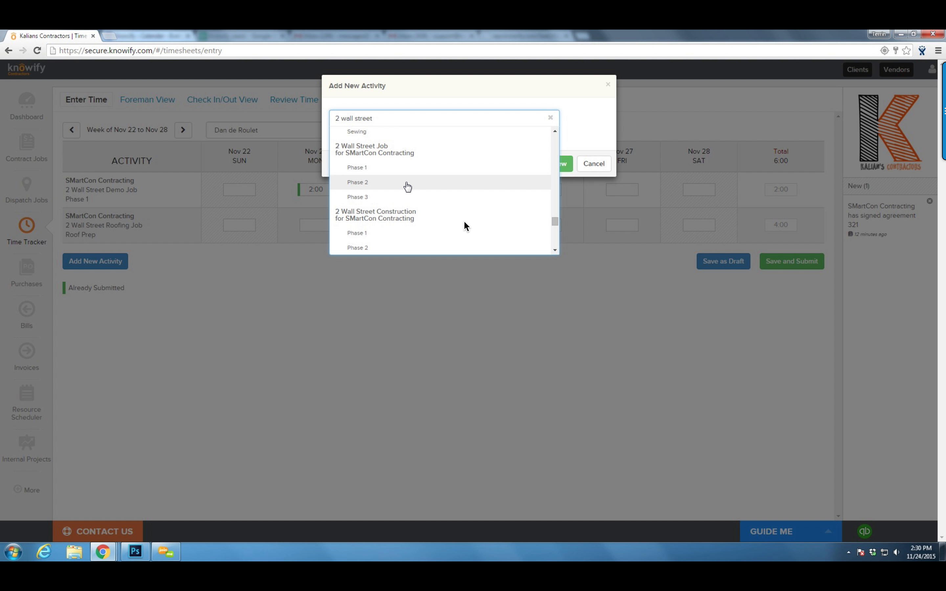
{"action": "scroll", "coordinate": [405, 184], "scroll_direction": "down", "scroll_amount": 5}
{"action": "scroll", "coordinate": [385, 168], "scroll_direction": "up", "scroll_amount": 1}
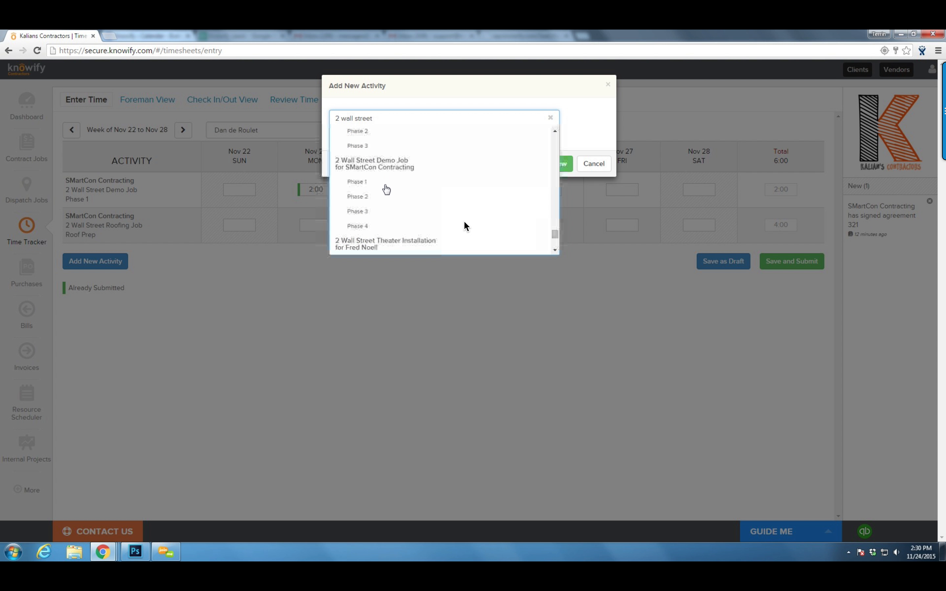
{"action": "left_click", "coordinate": [382, 183]}
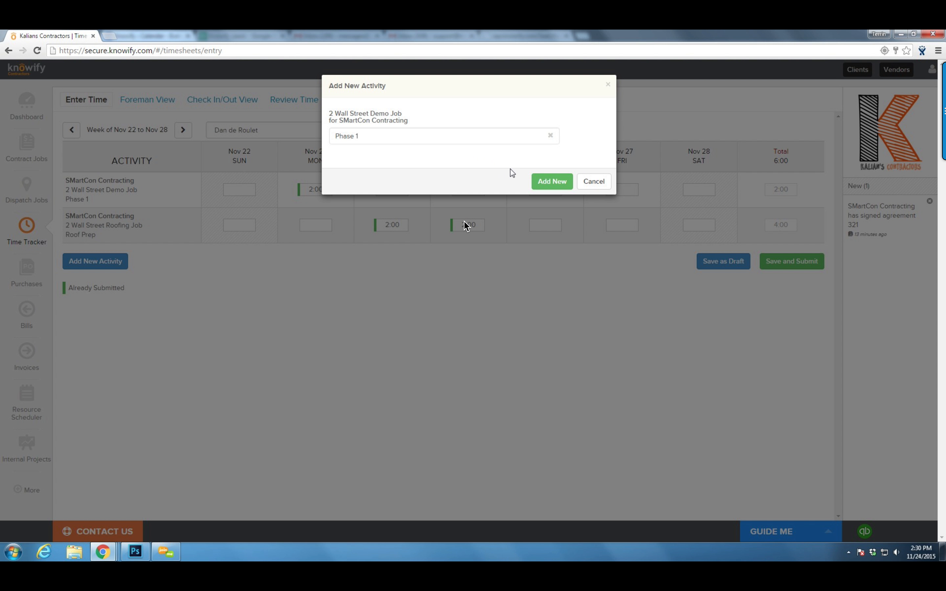
{"action": "left_click", "coordinate": [539, 182]}
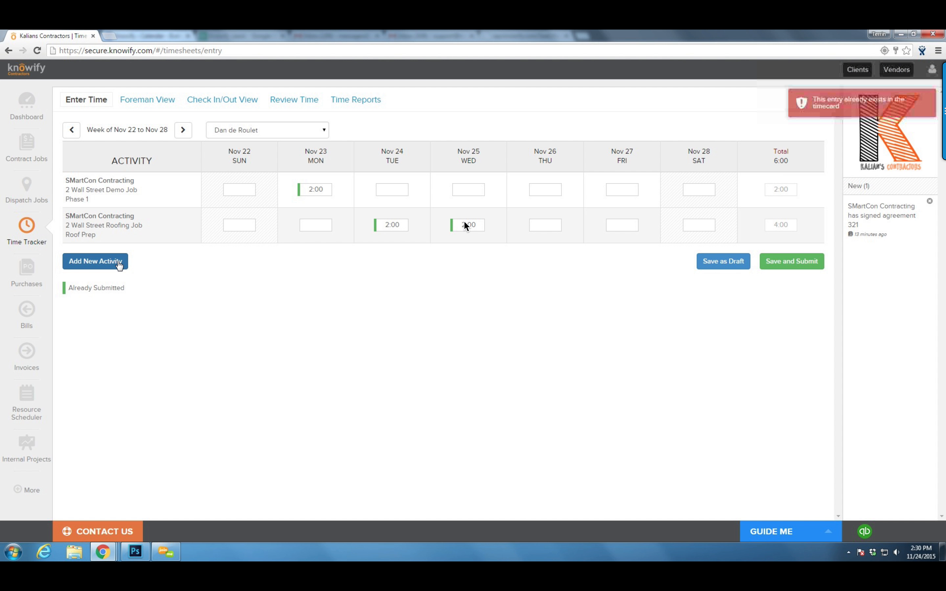
Add a 2 Wall Street Phase 2, Task 1 activity row to the timesheet
{"action": "left_click", "coordinate": [95, 261]}
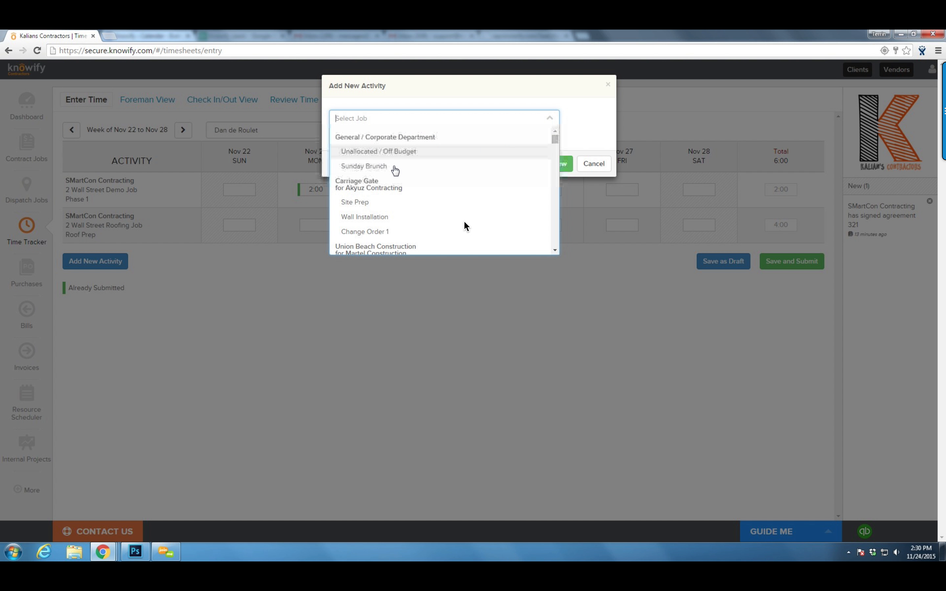
{"action": "scroll", "coordinate": [396, 172], "scroll_direction": "down", "scroll_amount": 5}
{"action": "scroll", "coordinate": [399, 171], "scroll_direction": "down", "scroll_amount": 10}
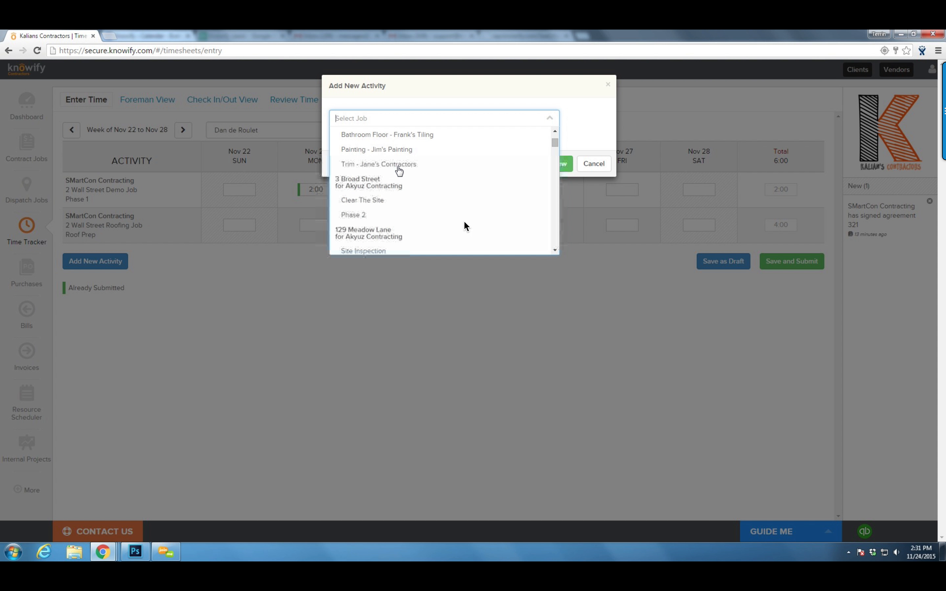
{"action": "scroll", "coordinate": [396, 176], "scroll_direction": "down", "scroll_amount": 10}
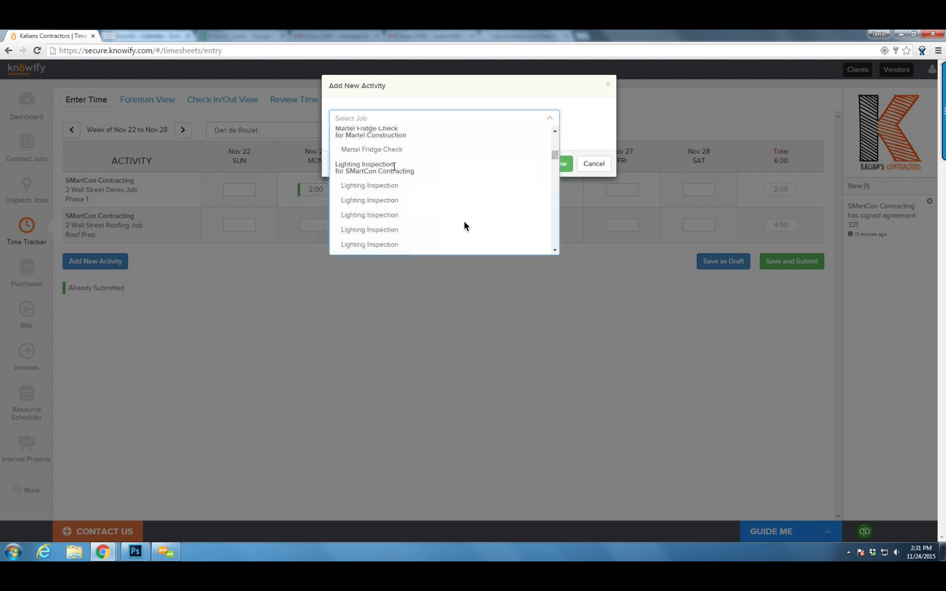
{"action": "scroll", "coordinate": [398, 174], "scroll_direction": "down", "scroll_amount": 10}
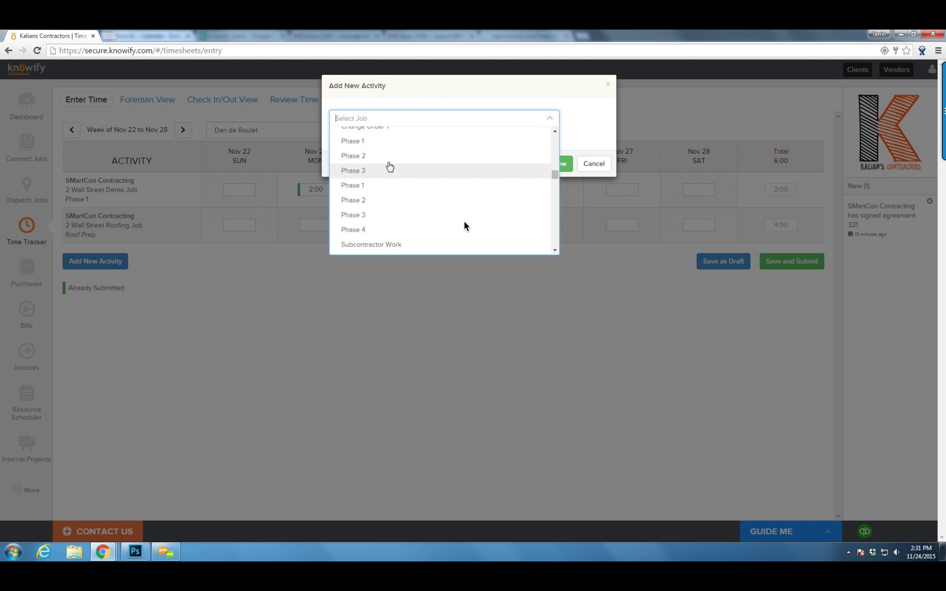
{"action": "left_click", "coordinate": [381, 200]}
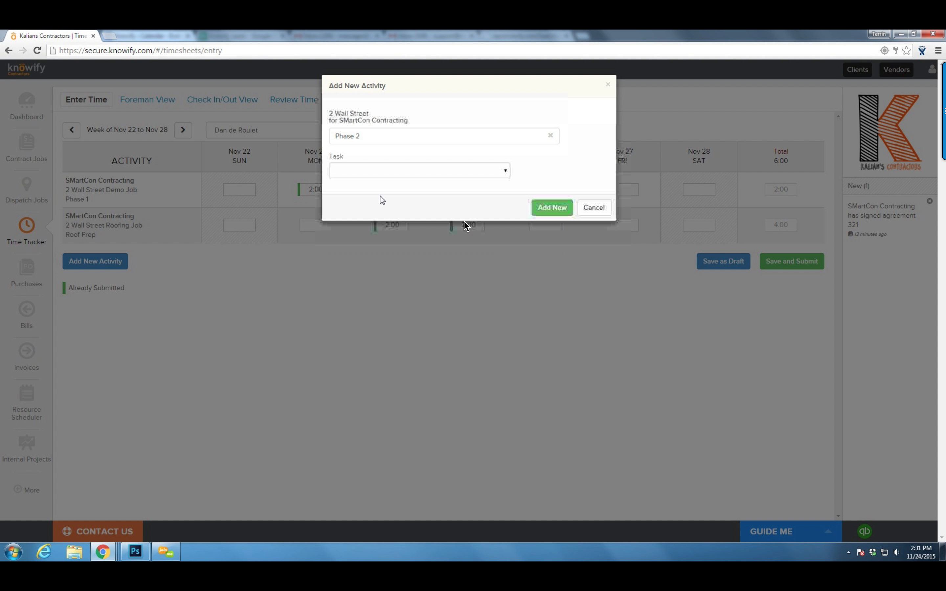
{"action": "left_click", "coordinate": [381, 175]}
{"action": "left_click", "coordinate": [377, 194]}
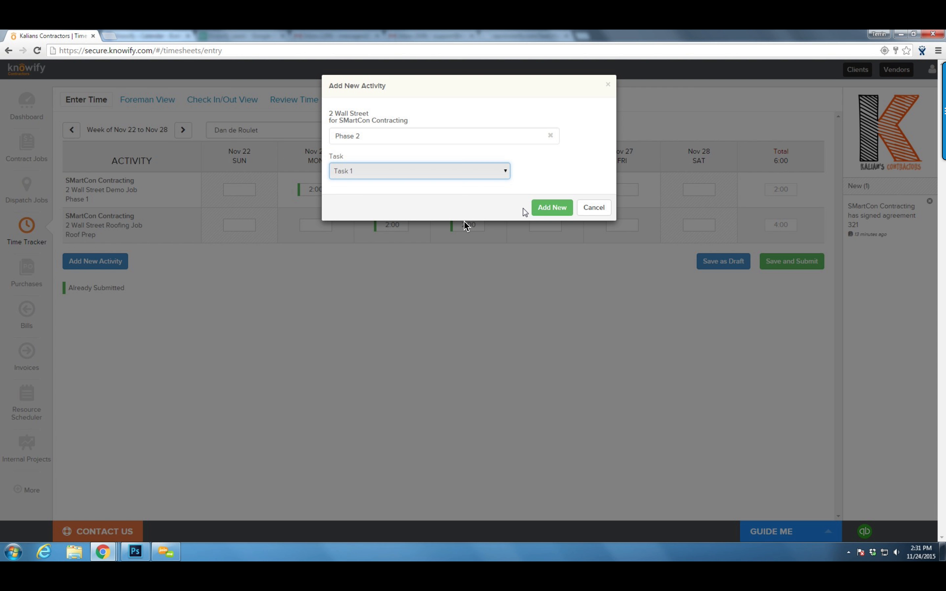
{"action": "left_click", "coordinate": [549, 207]}
Enter 2:00 hours for Nov 24, then submit the week's timesheet and confirm
{"action": "left_click", "coordinate": [447, 267]}
{"action": "type", "text": "2:00"}
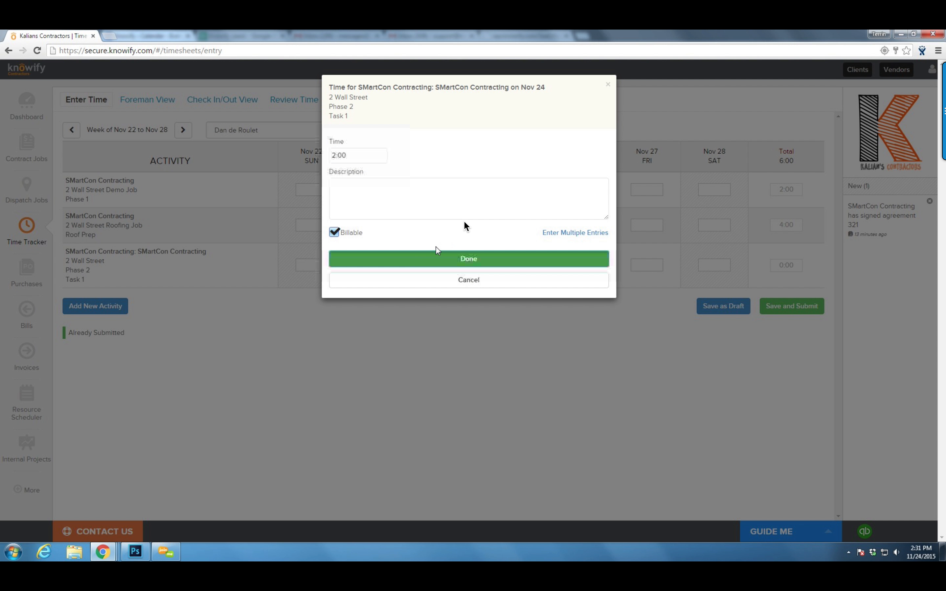
{"action": "left_click", "coordinate": [448, 258]}
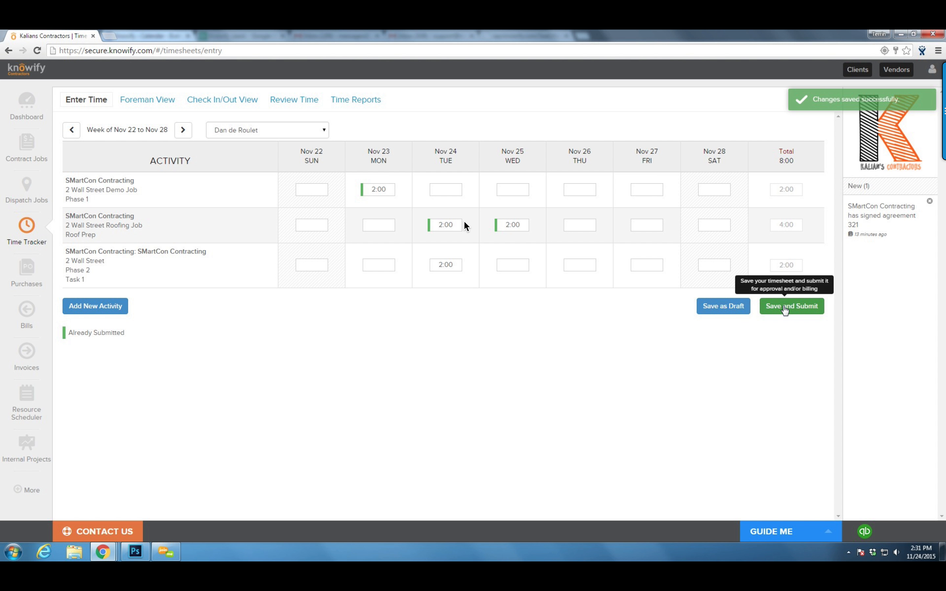
{"action": "left_click", "coordinate": [786, 309]}
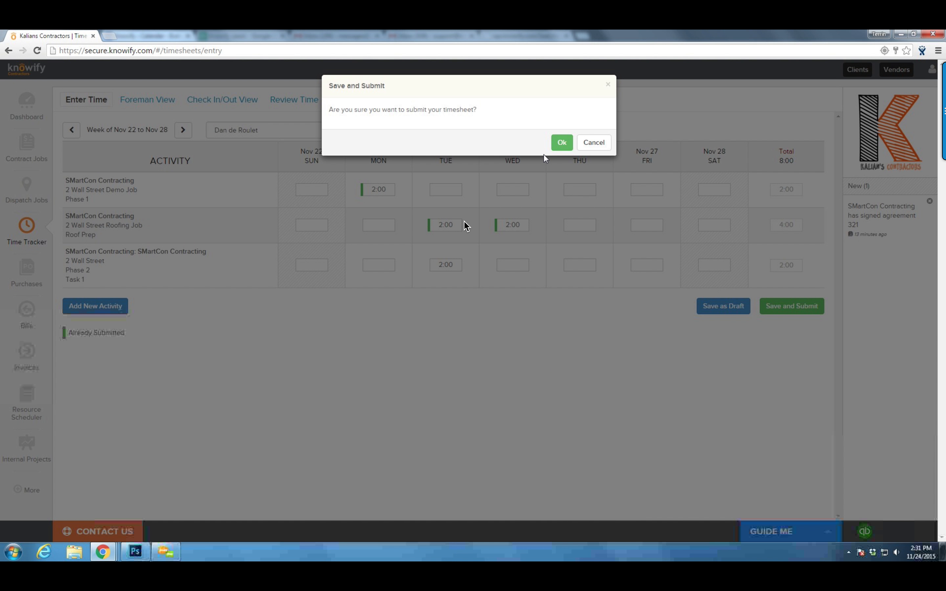
{"action": "left_click", "coordinate": [560, 146]}
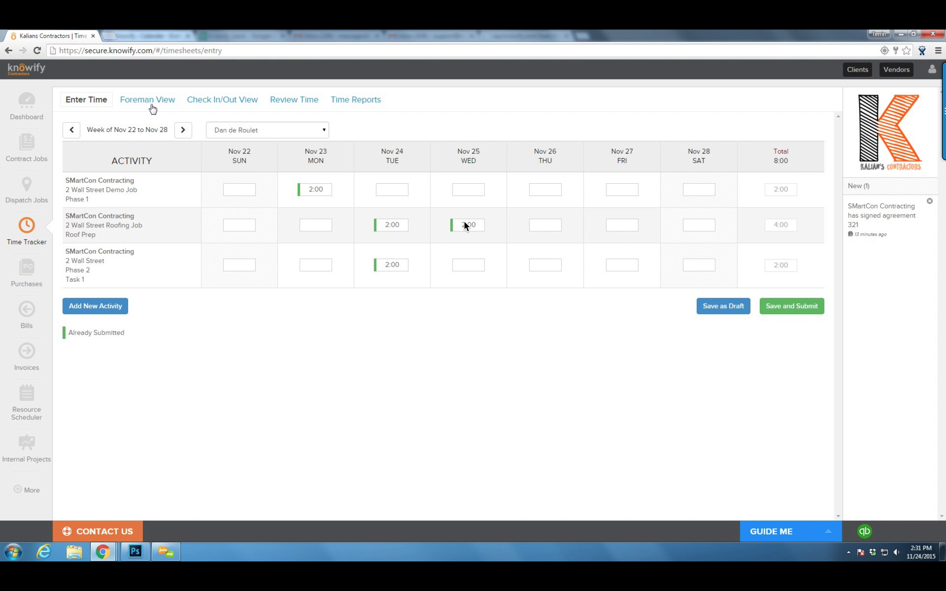
In Foreman View, enter 2 and 8 hours for the crew on Demo Job Phase 1, and submit
{"action": "left_click", "coordinate": [153, 109]}
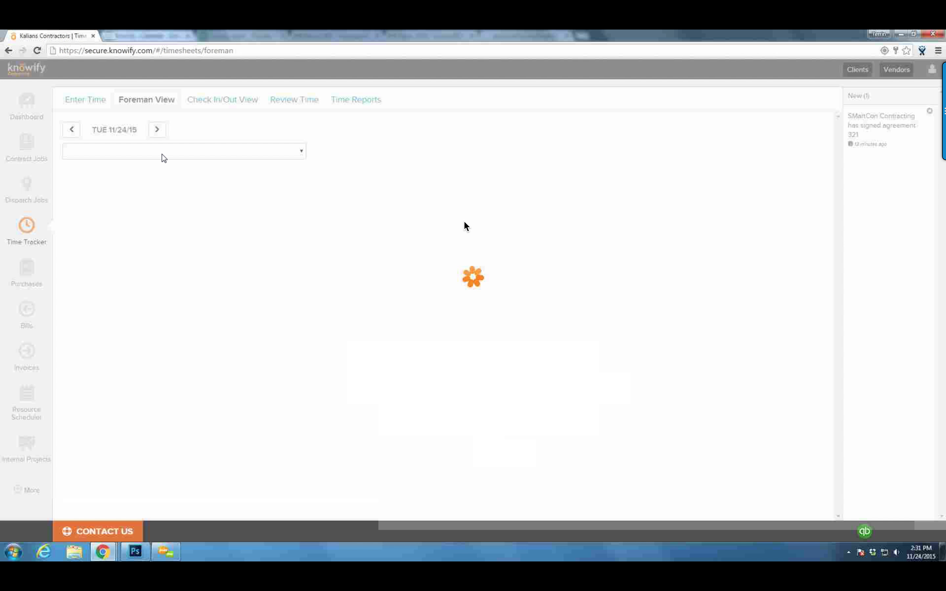
{"action": "left_click", "coordinate": [138, 155]}
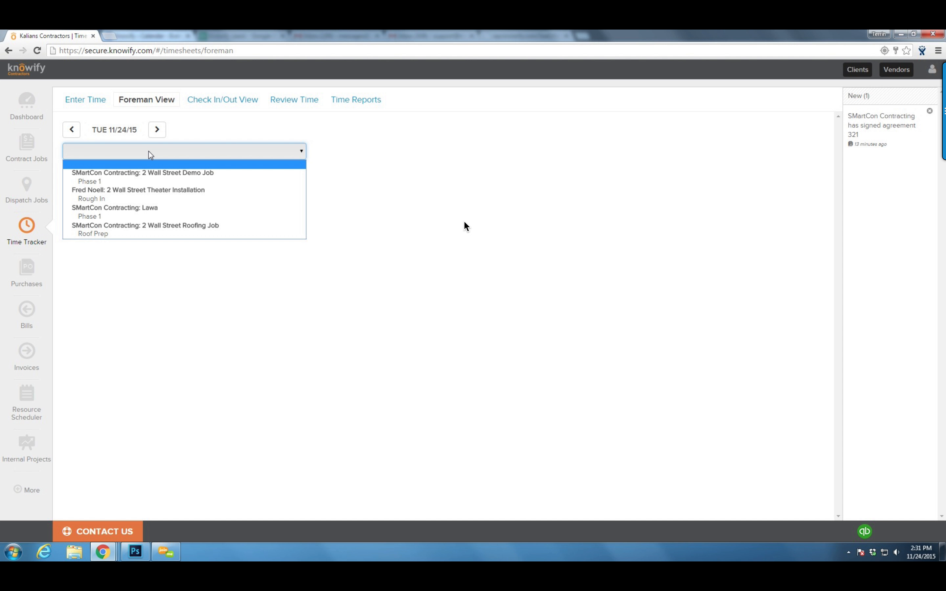
{"action": "left_click", "coordinate": [128, 180]}
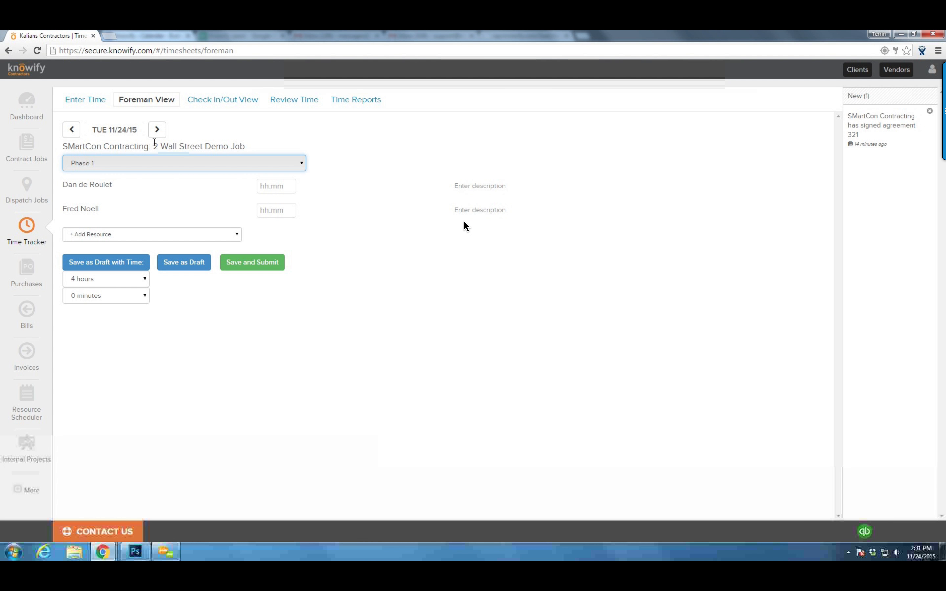
{"action": "left_click", "coordinate": [274, 184]}
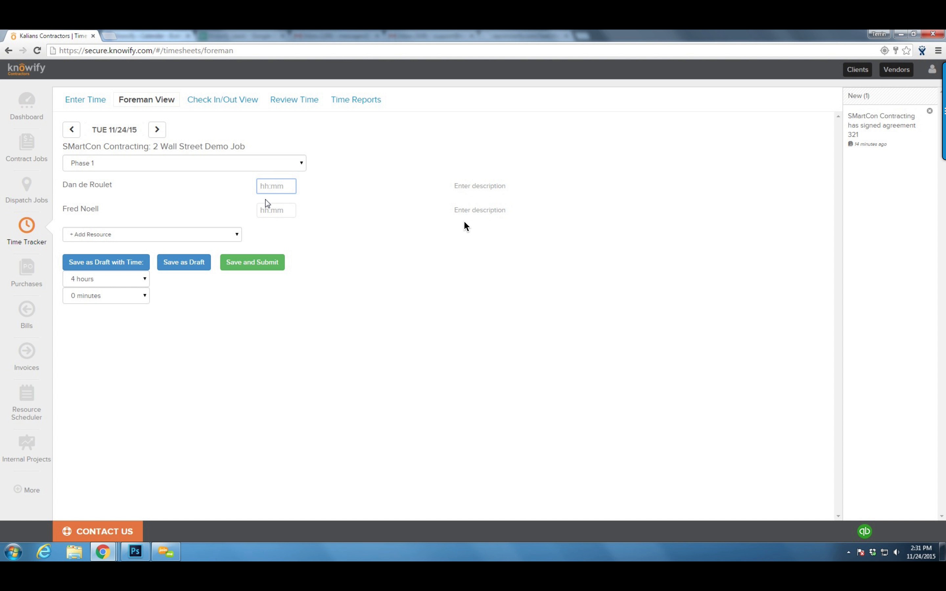
{"action": "left_click", "coordinate": [407, 244]}
{"action": "left_click", "coordinate": [285, 217]}
{"action": "type", "text": "8"}
{"action": "left_click", "coordinate": [257, 266]}
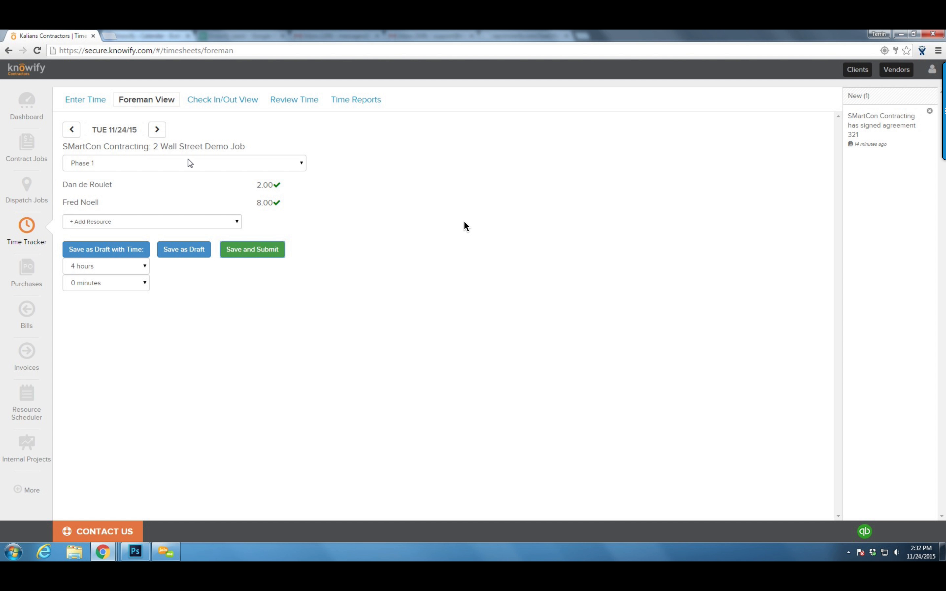
{"action": "left_click", "coordinate": [302, 101]}
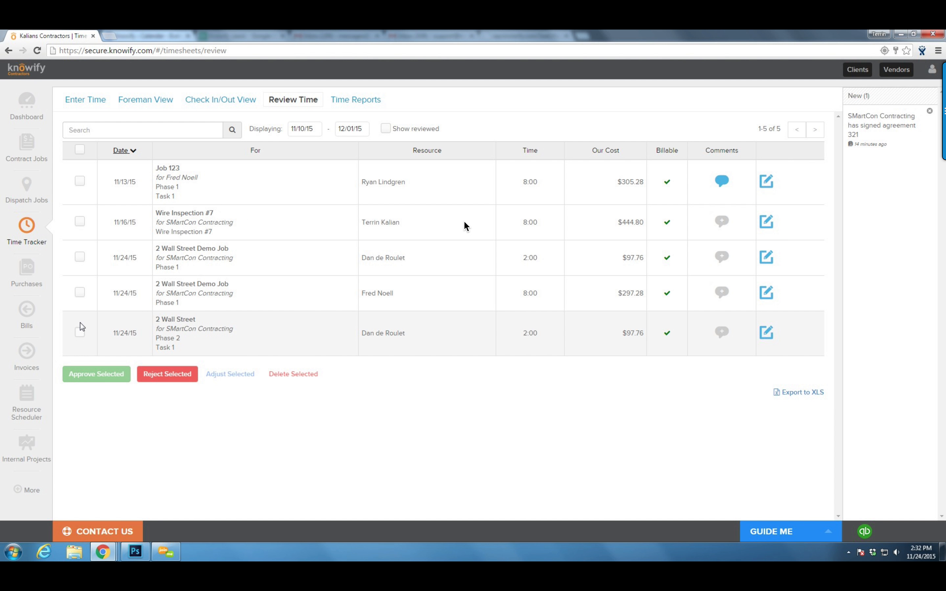
Select the three 11/24/15 2 Wall Street entries (2:00, 8:00, 2:00) and approve them
{"action": "left_click", "coordinate": [79, 332]}
{"action": "left_click", "coordinate": [80, 292]}
{"action": "left_click", "coordinate": [80, 257]}
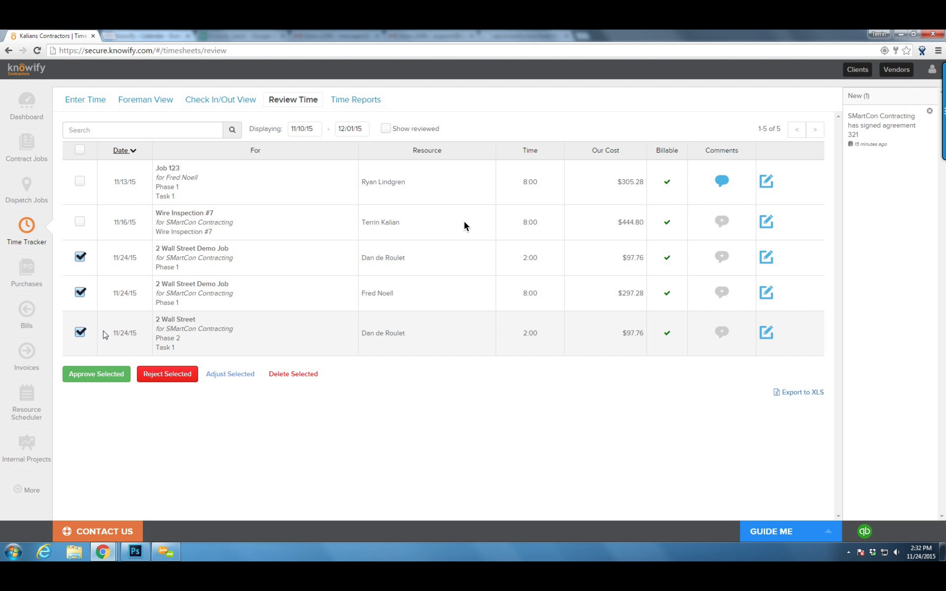
{"action": "left_click", "coordinate": [122, 378]}
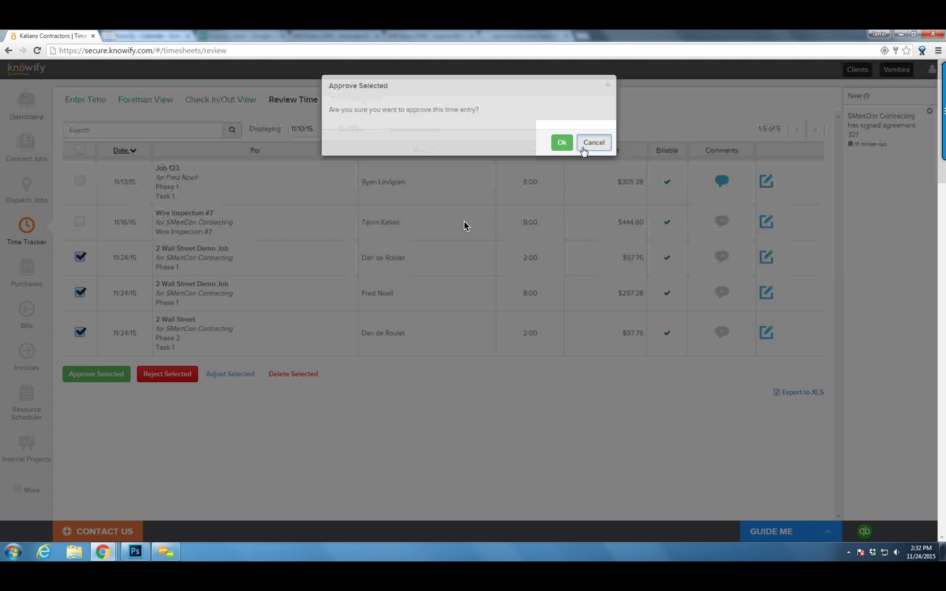
{"action": "left_click", "coordinate": [593, 143]}
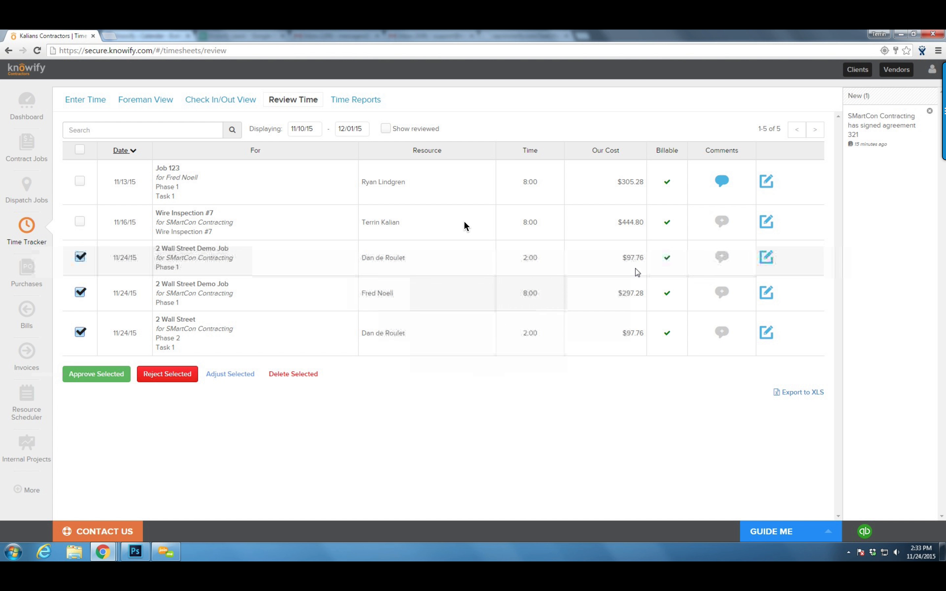
{"action": "left_click", "coordinate": [91, 373]}
{"action": "left_click", "coordinate": [562, 142]}
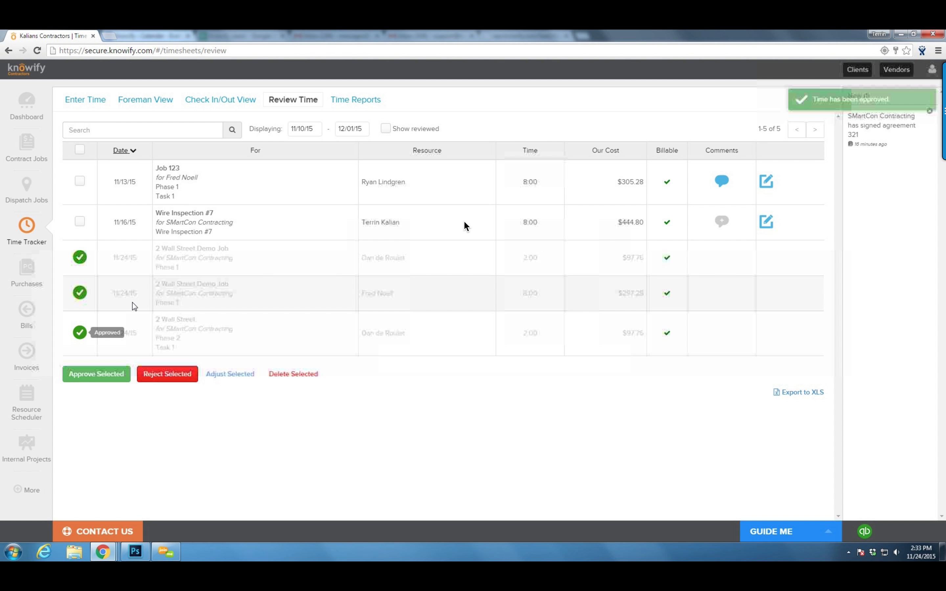
Change the Wire Inspection #7 time entry from 8:00 to 7:00 hours
{"action": "left_click", "coordinate": [766, 222]}
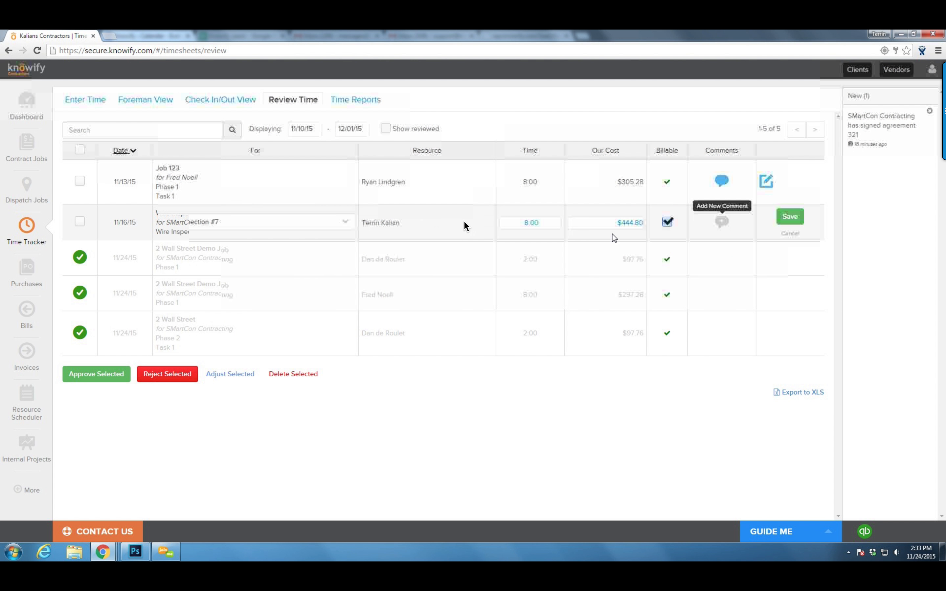
{"action": "double_click", "coordinate": [537, 225]}
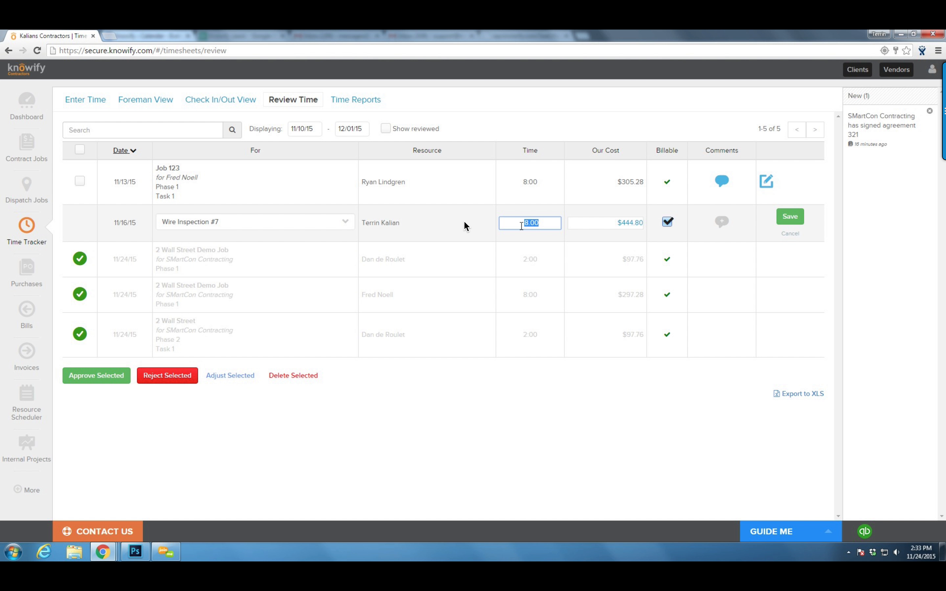
{"action": "type", "text": "7:"}
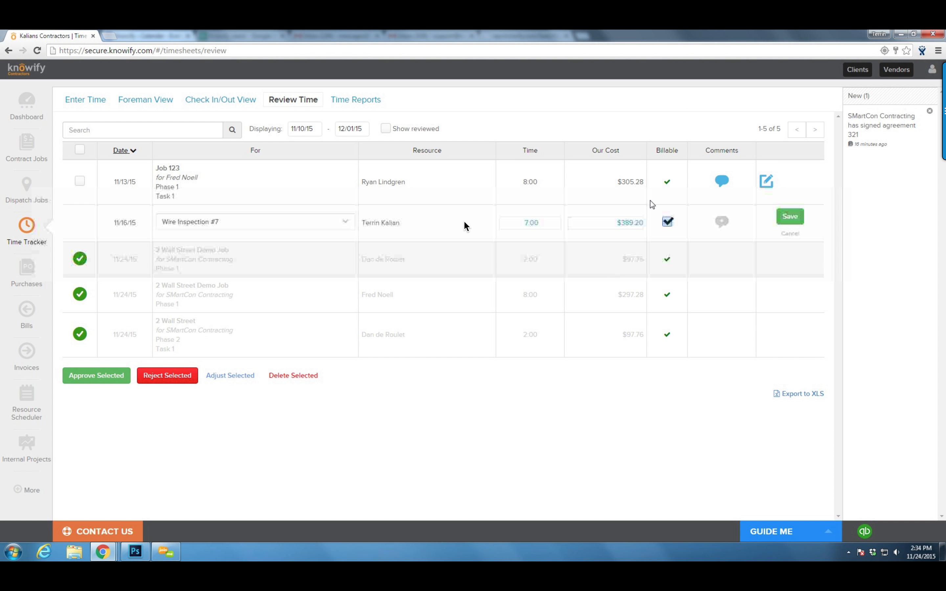
{"action": "left_click", "coordinate": [793, 219]}
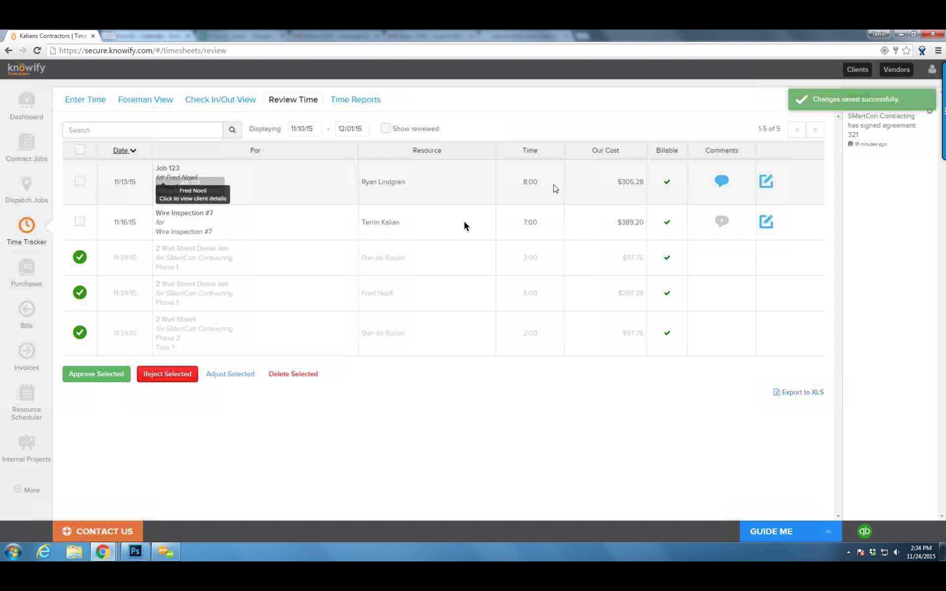
Edit the Job 123 time entry, keep Phase 1 as its phase, and save it
{"action": "left_click", "coordinate": [767, 183]}
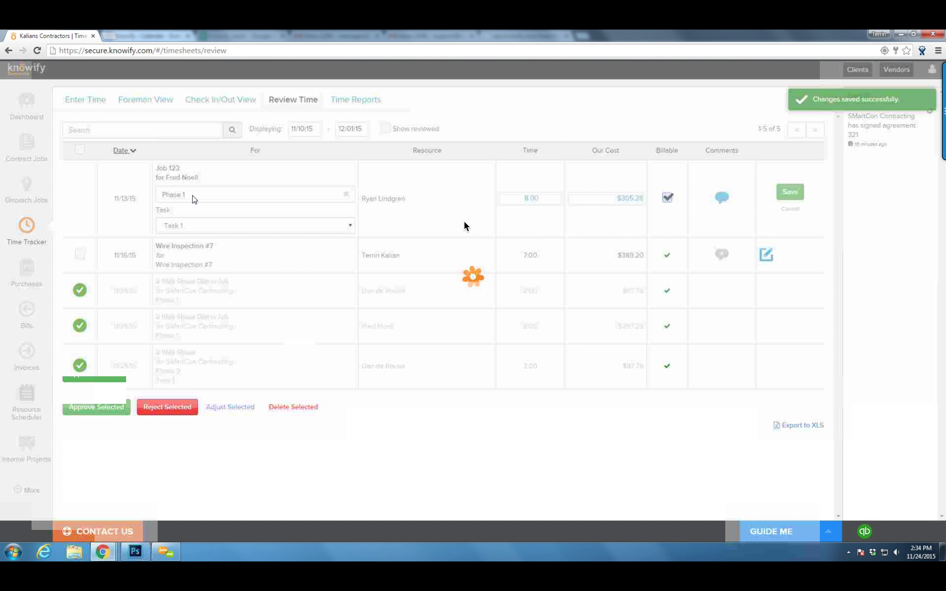
{"action": "left_click", "coordinate": [206, 196]}
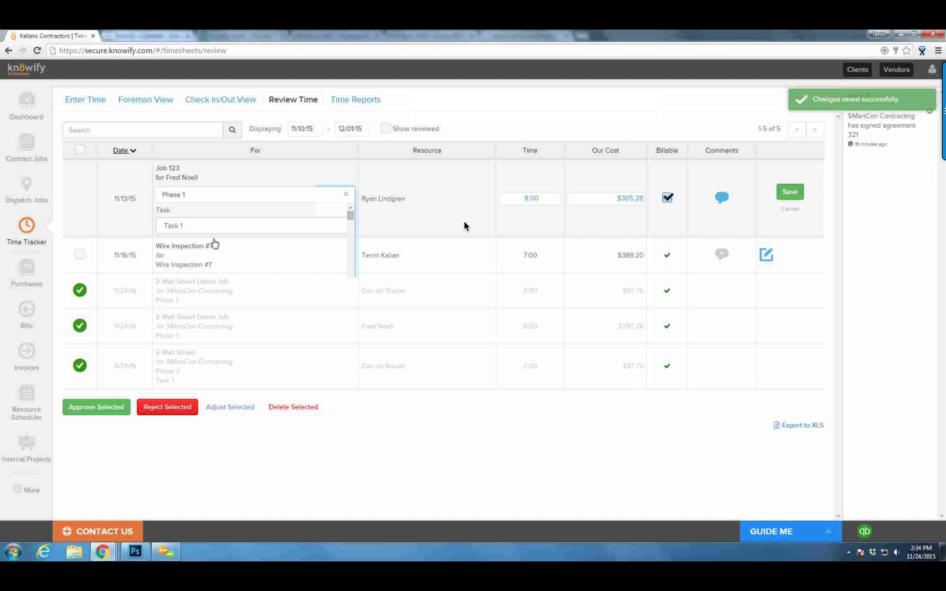
{"action": "scroll", "coordinate": [213, 273], "scroll_direction": "down", "scroll_amount": 5}
{"action": "scroll", "coordinate": [234, 285], "scroll_direction": "down", "scroll_amount": 3}
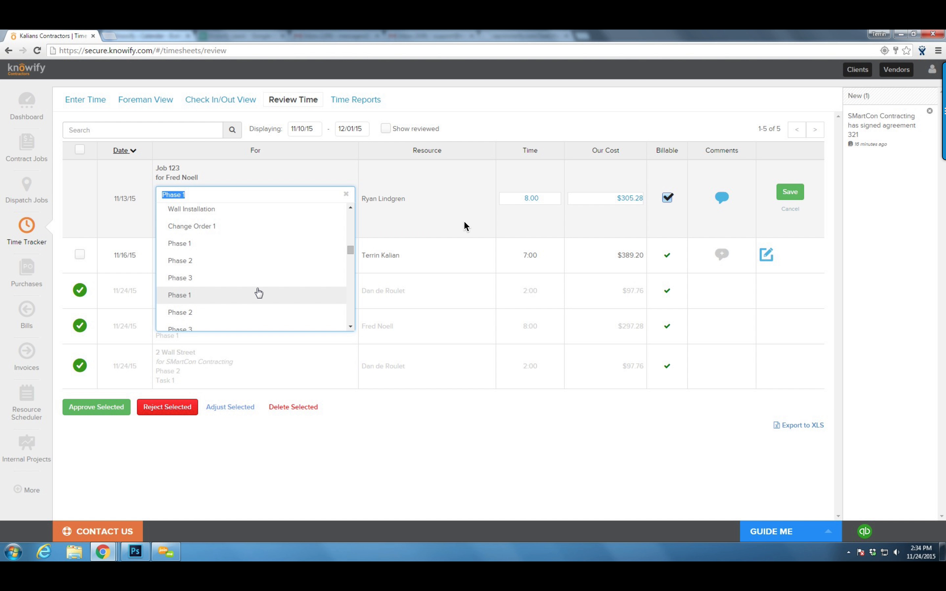
{"action": "scroll", "coordinate": [289, 280], "scroll_direction": "up", "scroll_amount": 1}
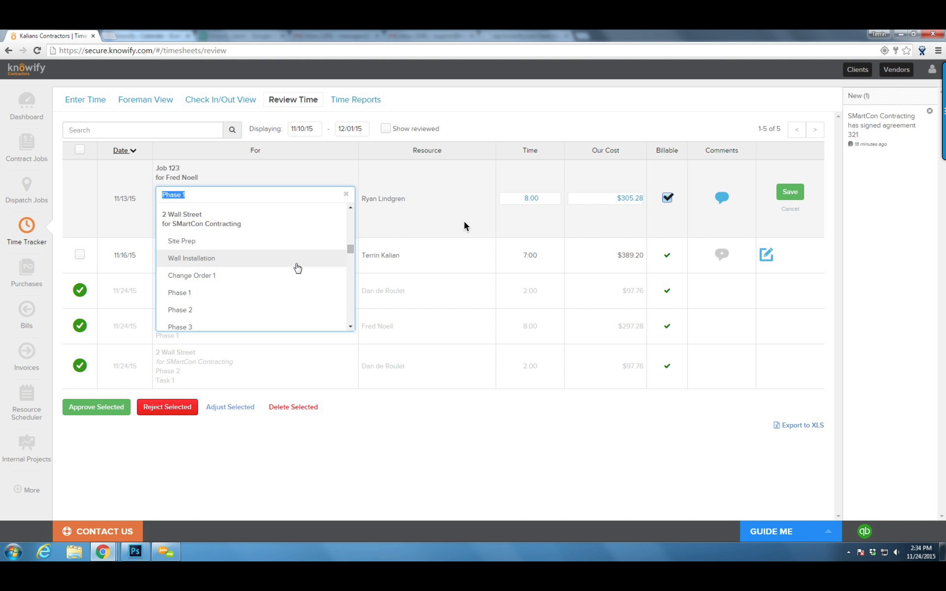
{"action": "scroll", "coordinate": [277, 276], "scroll_direction": "down", "scroll_amount": 3}
{"action": "scroll", "coordinate": [277, 277], "scroll_direction": "down", "scroll_amount": 1}
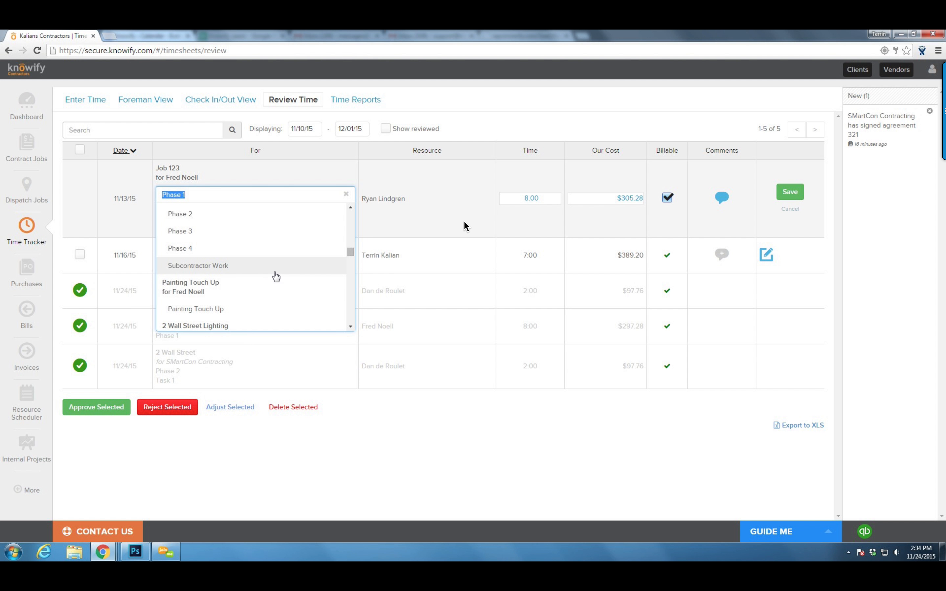
{"action": "scroll", "coordinate": [261, 257], "scroll_direction": "up", "scroll_amount": 2}
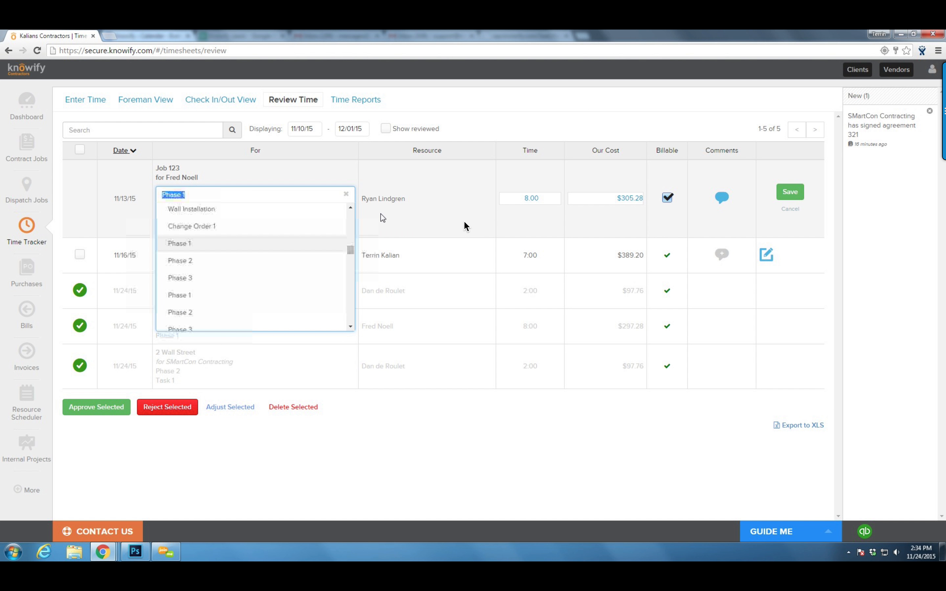
{"action": "left_click", "coordinate": [464, 143]}
{"action": "left_click", "coordinate": [790, 198]}
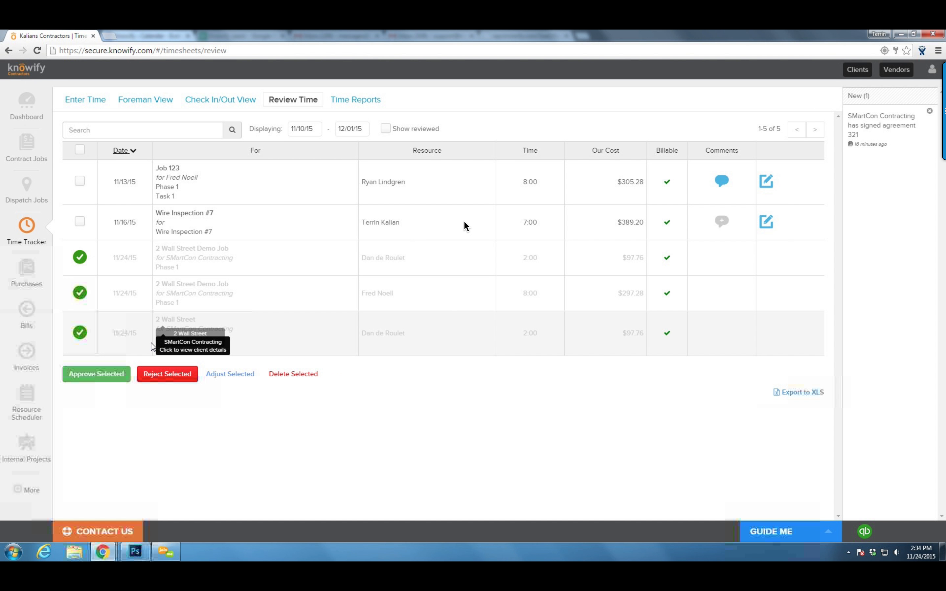
{"action": "left_click", "coordinate": [32, 158]}
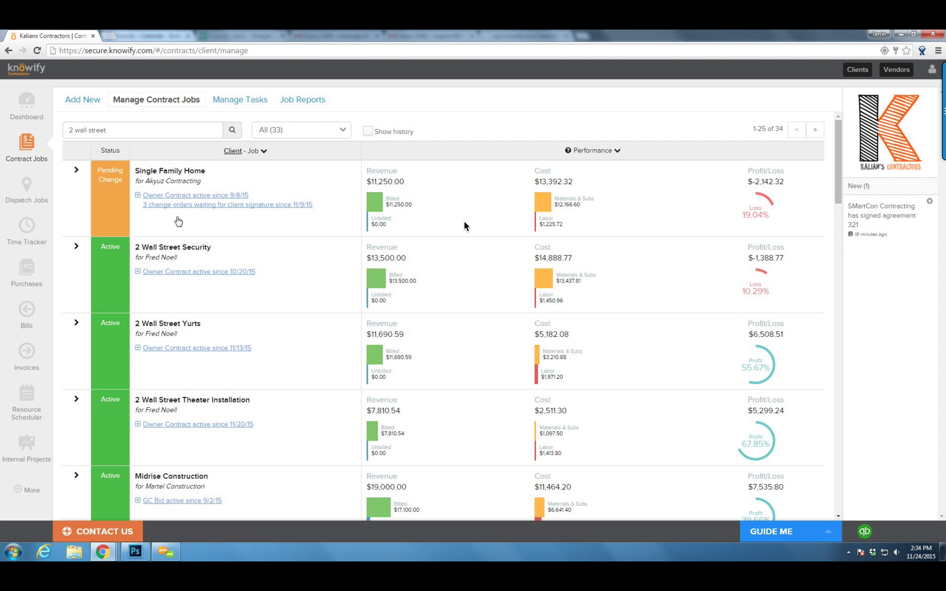
Open the 2 Wall Street contract job and its Plan & Track tab
{"action": "scroll", "coordinate": [177, 363], "scroll_direction": "down", "scroll_amount": 5}
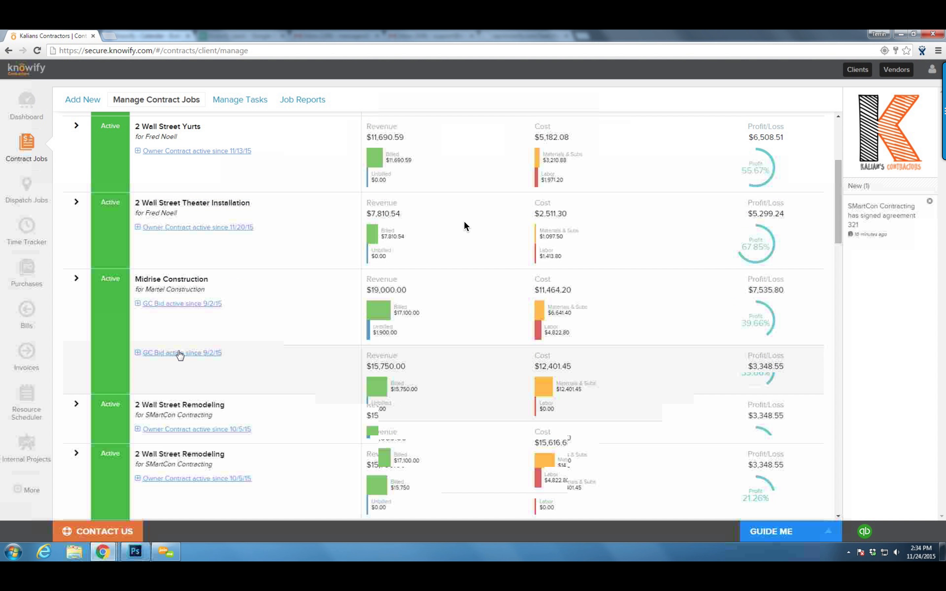
{"action": "scroll", "coordinate": [210, 250], "scroll_direction": "down", "scroll_amount": 15}
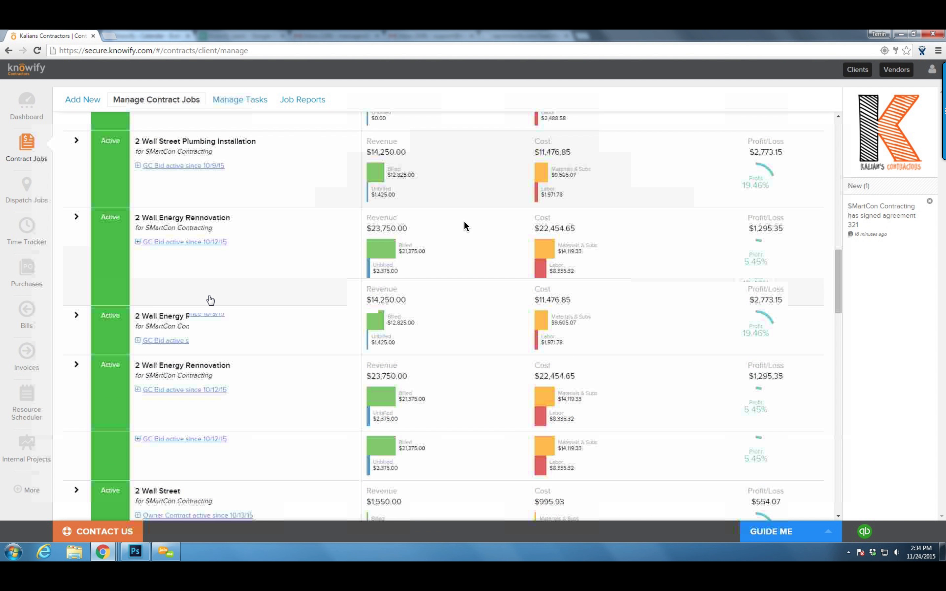
{"action": "left_click", "coordinate": [246, 406]}
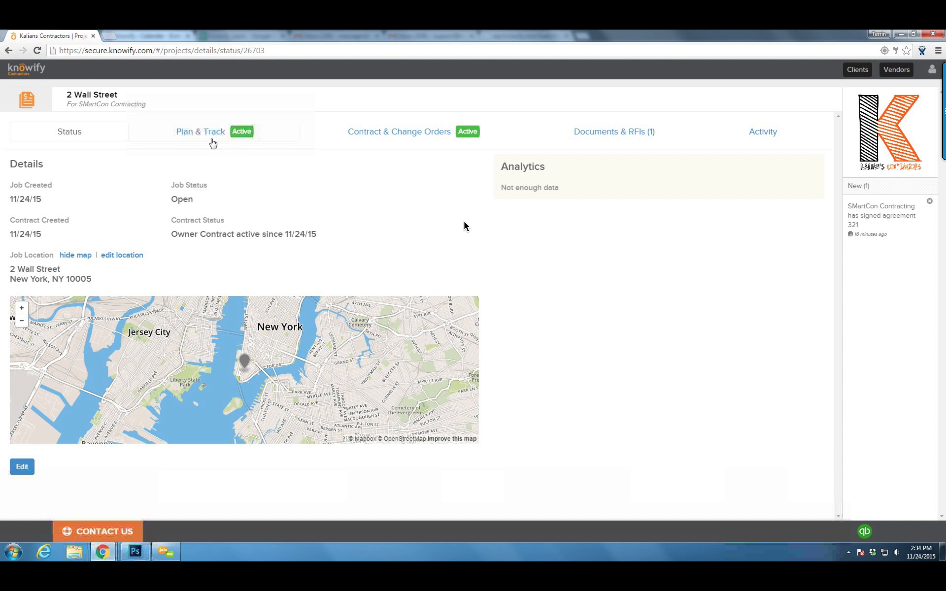
{"action": "left_click", "coordinate": [211, 133]}
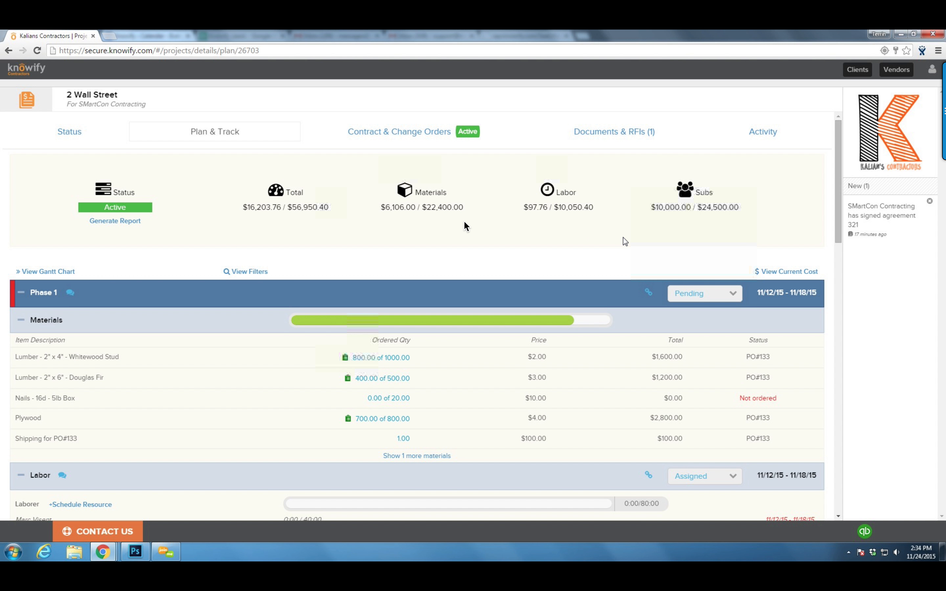
Switch the 2 Wall Street plan to View Current Cost and review each phase's costs
{"action": "scroll", "coordinate": [465, 226], "scroll_direction": "down", "scroll_amount": 1}
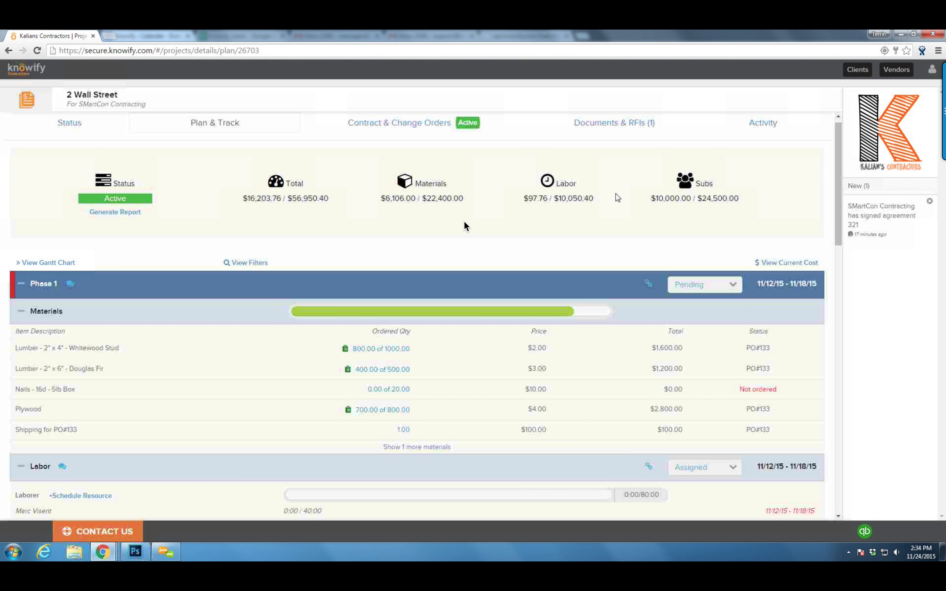
{"action": "scroll", "coordinate": [464, 226], "scroll_direction": "down", "scroll_amount": 1}
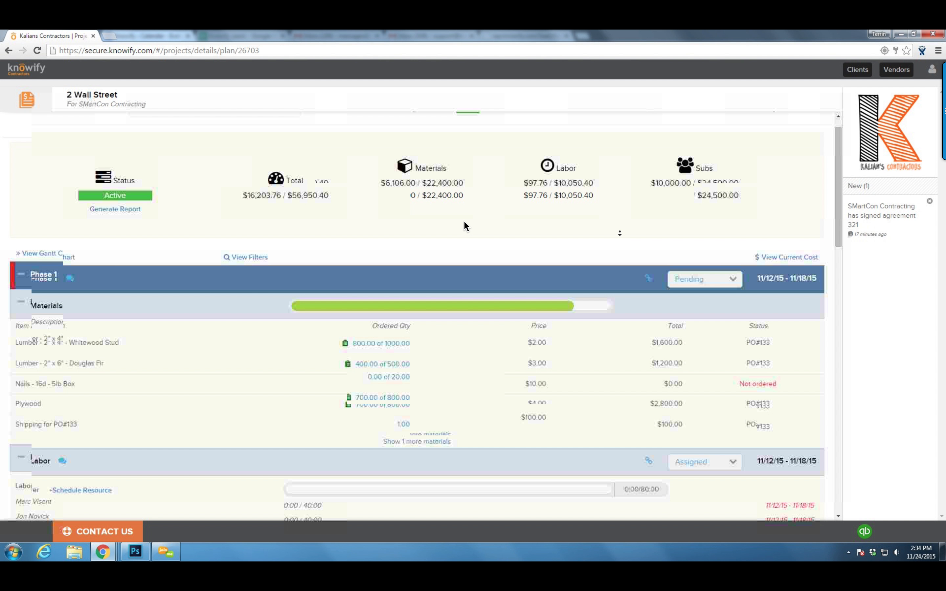
{"action": "left_click", "coordinate": [759, 223]}
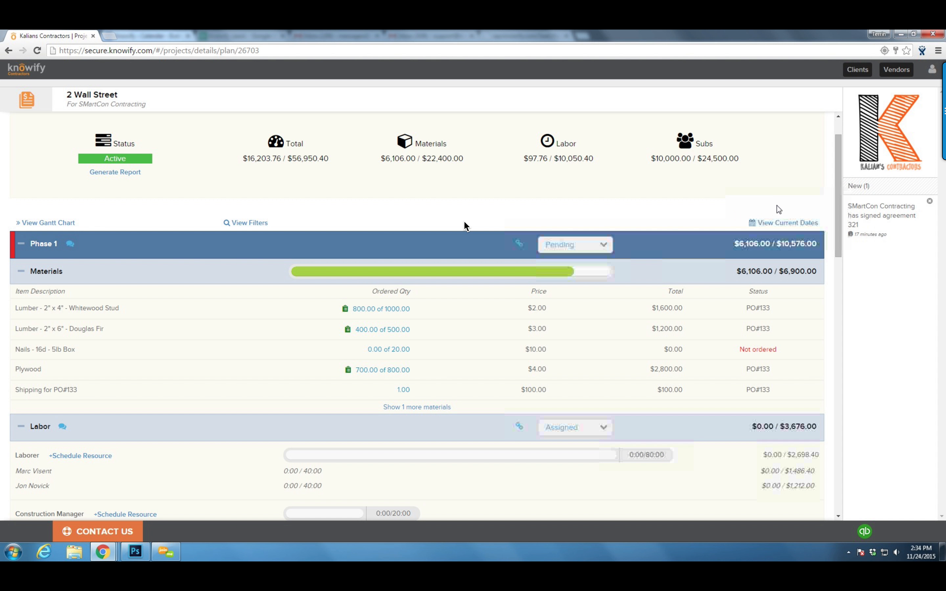
{"action": "scroll", "coordinate": [464, 223], "scroll_direction": "down", "scroll_amount": 1}
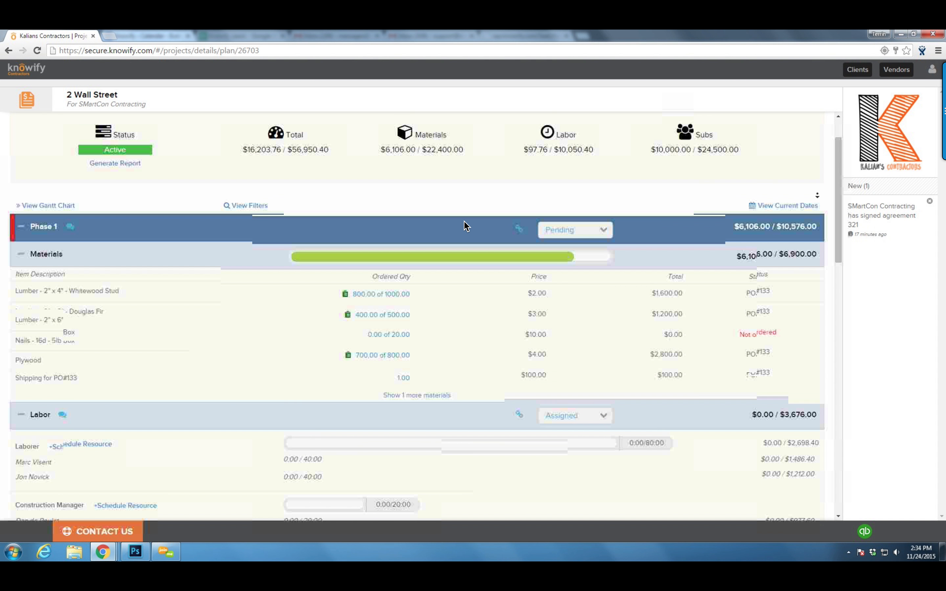
{"action": "scroll", "coordinate": [464, 226], "scroll_direction": "down", "scroll_amount": 1}
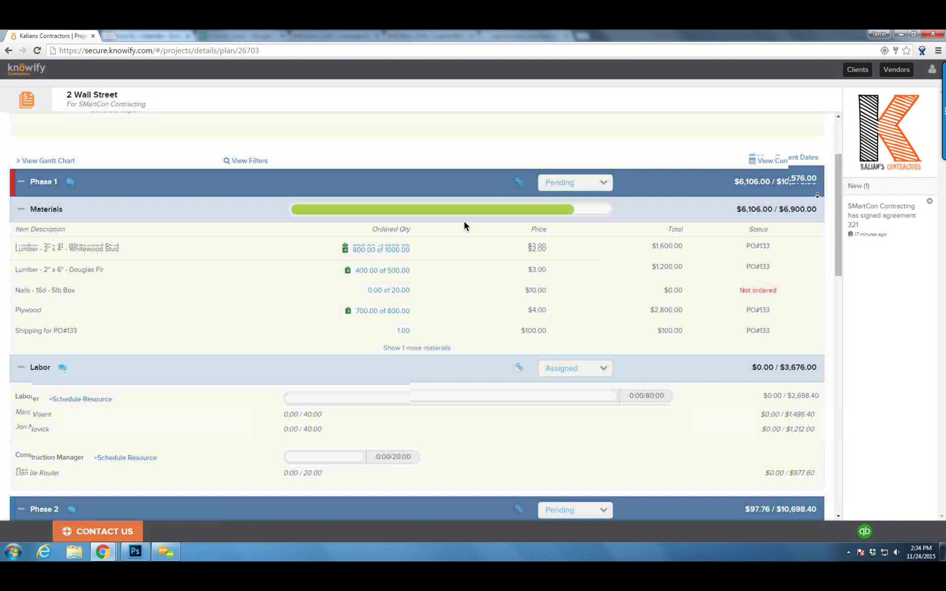
{"action": "scroll", "coordinate": [464, 226], "scroll_direction": "down", "scroll_amount": 3}
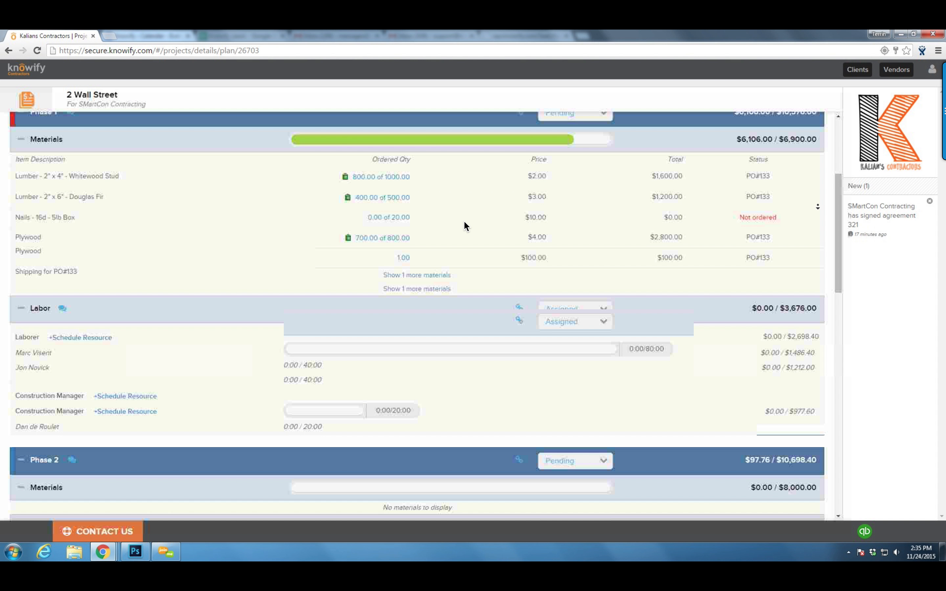
{"action": "scroll", "coordinate": [464, 226], "scroll_direction": "down", "scroll_amount": 7}
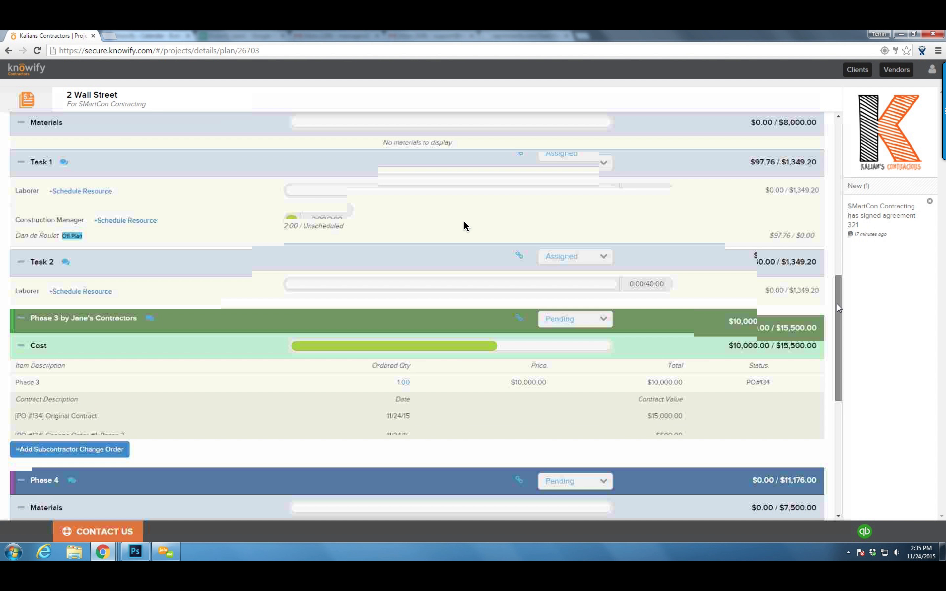
{"action": "left_click_drag", "start_coordinate": [836, 303], "coordinate": [833, 204]}
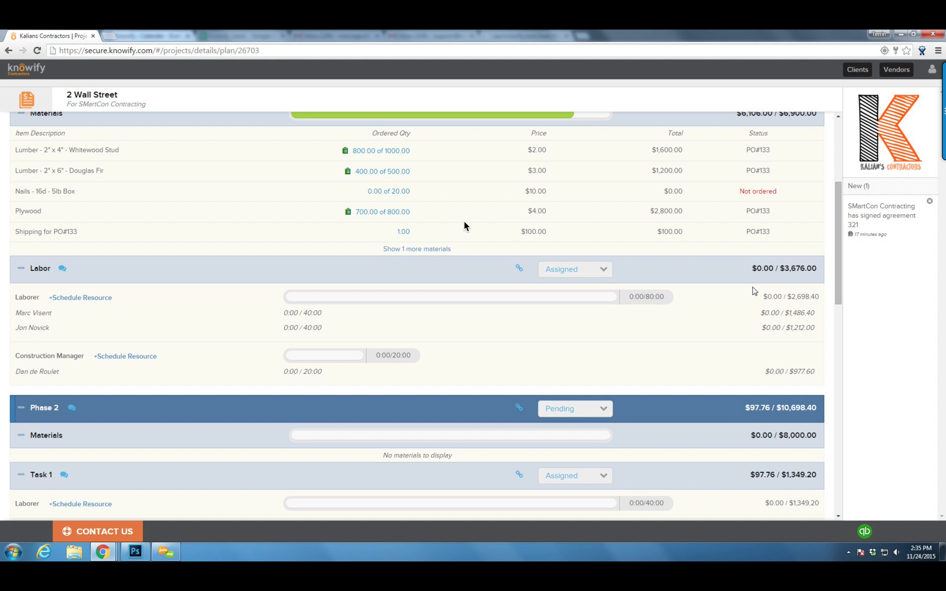
{"action": "left_click_drag", "start_coordinate": [835, 292], "coordinate": [829, 220]}
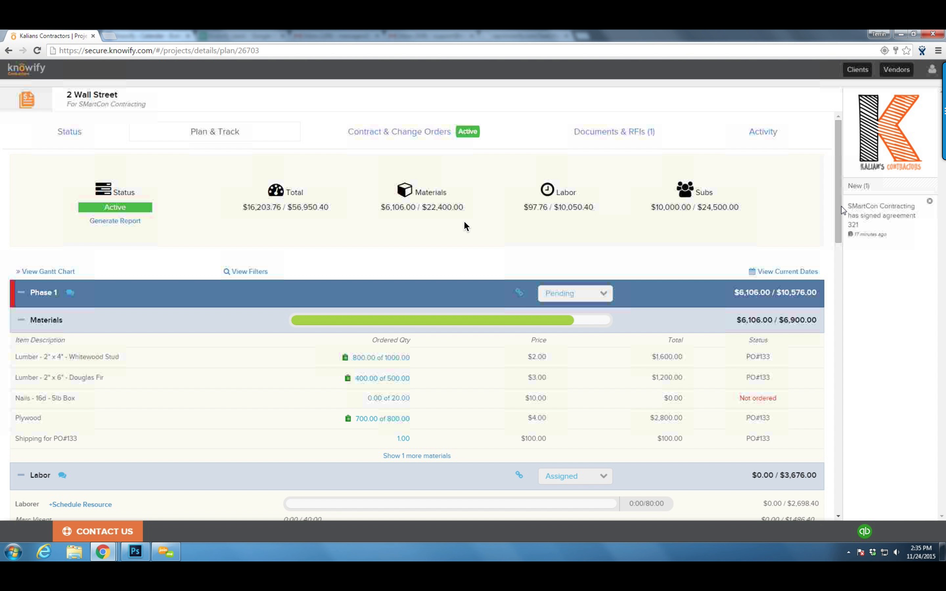
{"action": "left_click_drag", "start_coordinate": [842, 198], "coordinate": [829, 362]}
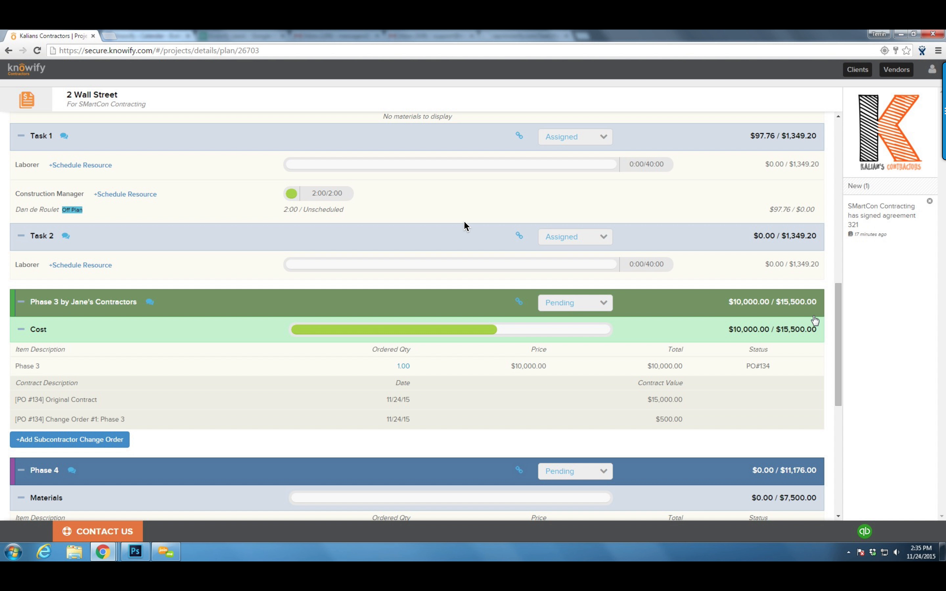
{"action": "left_click_drag", "start_coordinate": [839, 319], "coordinate": [836, 181]}
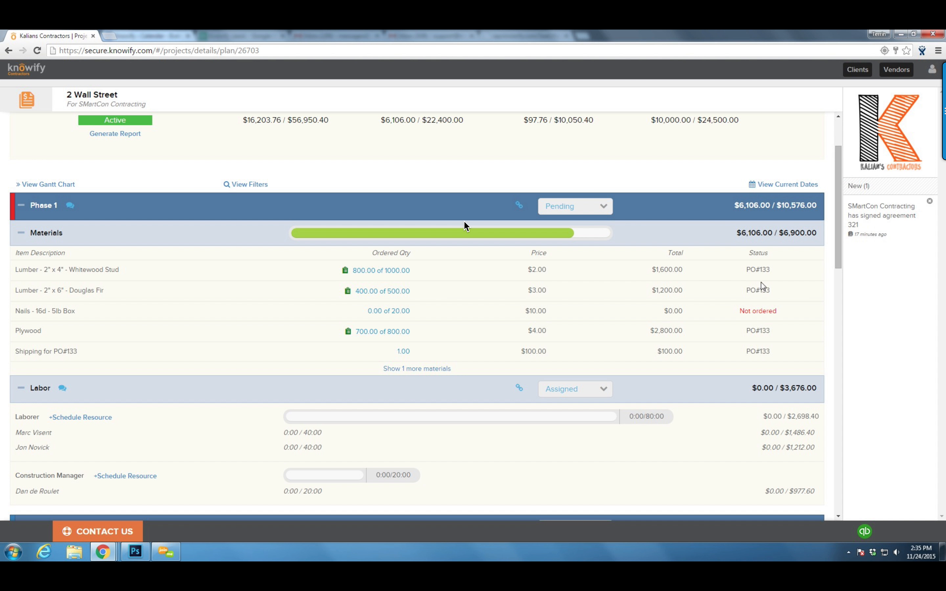
Check Phase 1's received purchase quantities, close the dialog, and go to Contract & Change Orders
{"action": "left_click", "coordinate": [346, 271]}
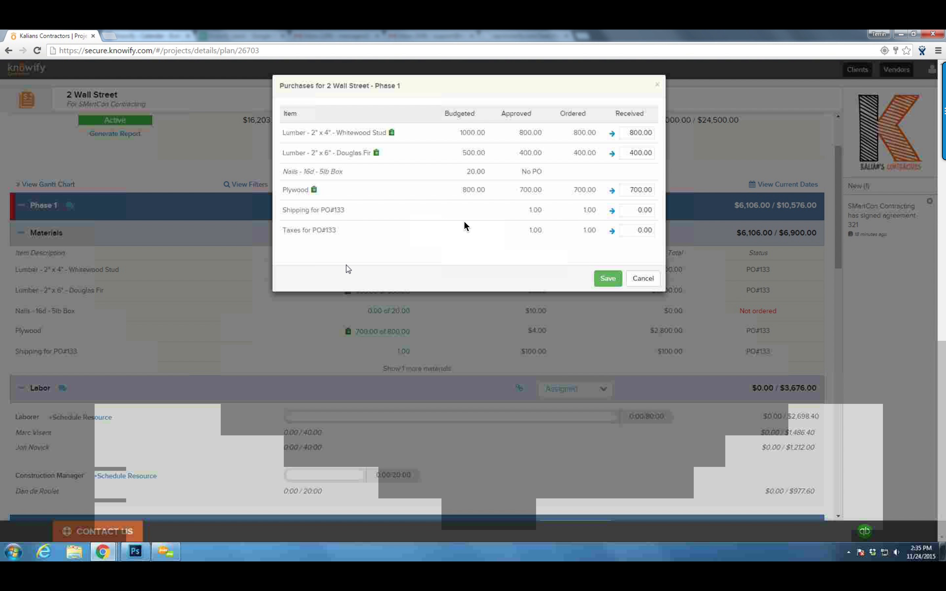
{"action": "left_click", "coordinate": [644, 279]}
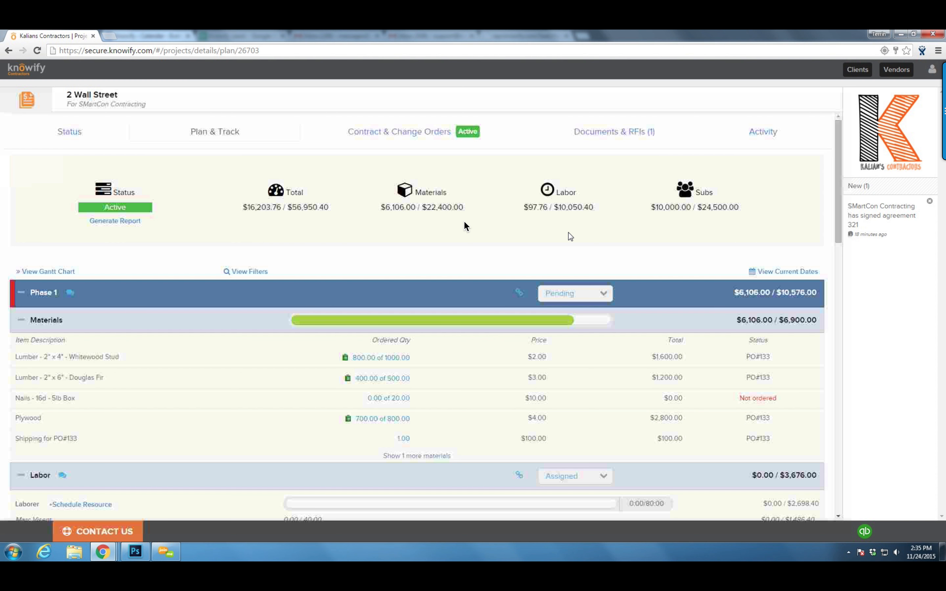
{"action": "mouse_move", "coordinate": [351, 424]}
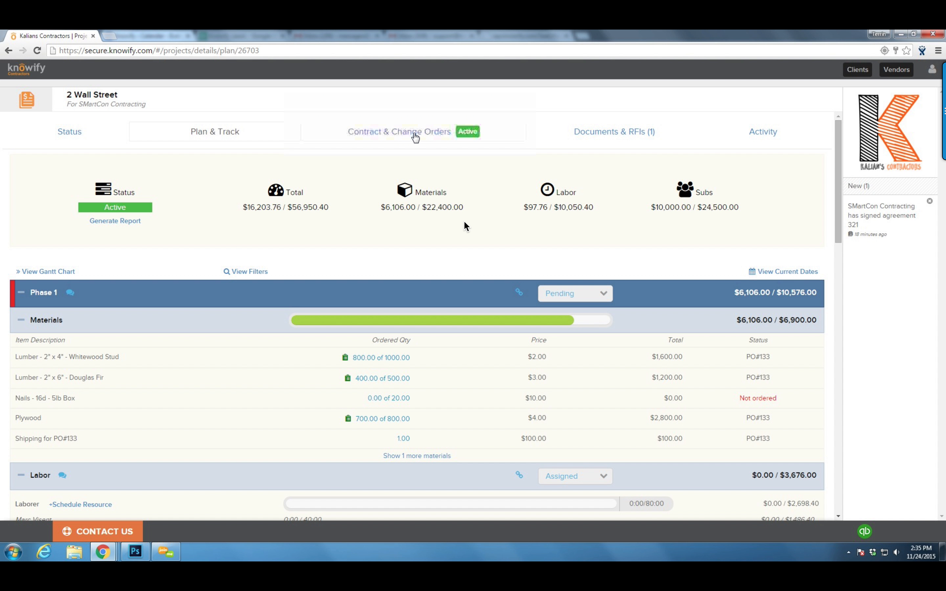
{"action": "left_click", "coordinate": [393, 135]}
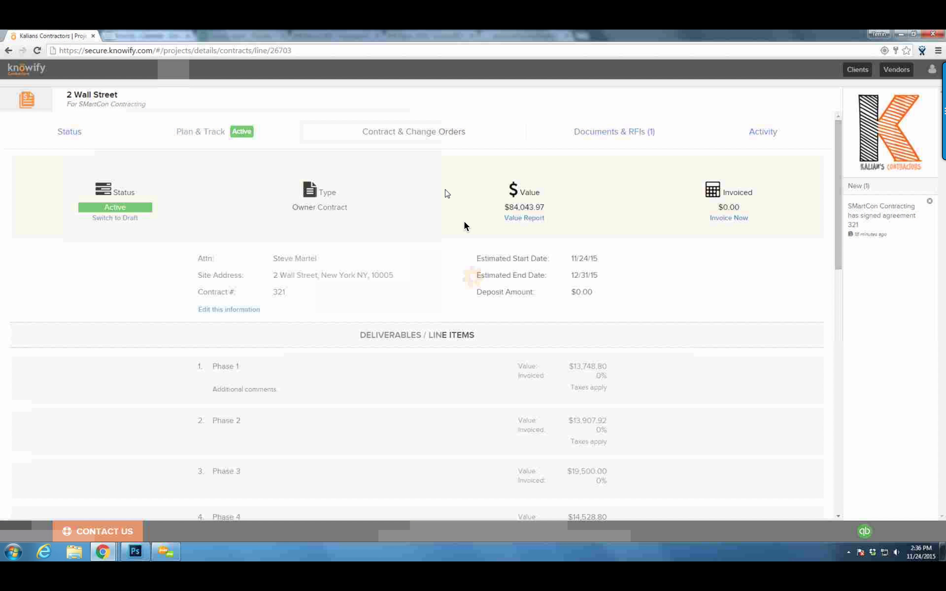
Add an active $500 change order 'Change #1' with a comment, CO # 1
{"action": "middle_click", "coordinate": [439, 236]}
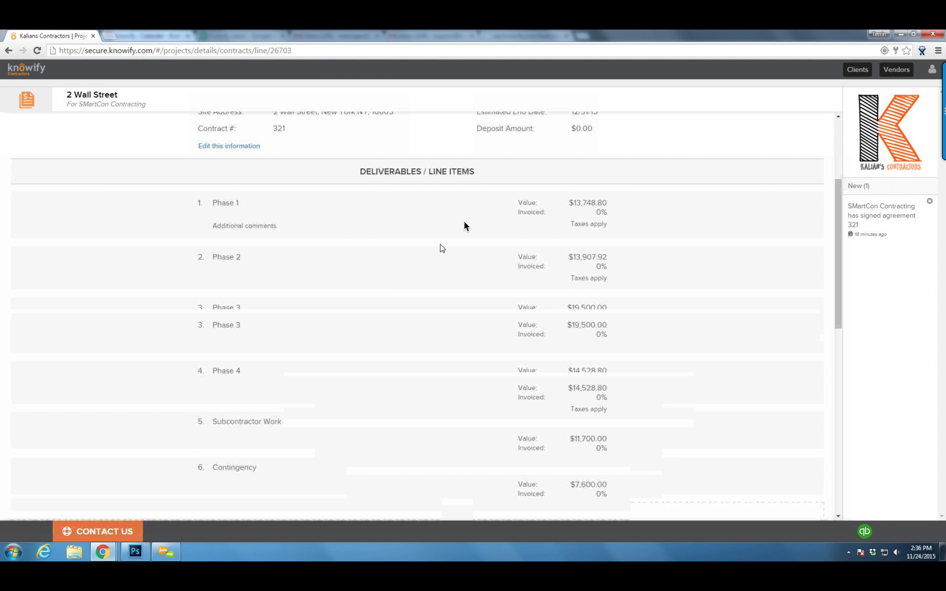
{"action": "left_click", "coordinate": [430, 355]}
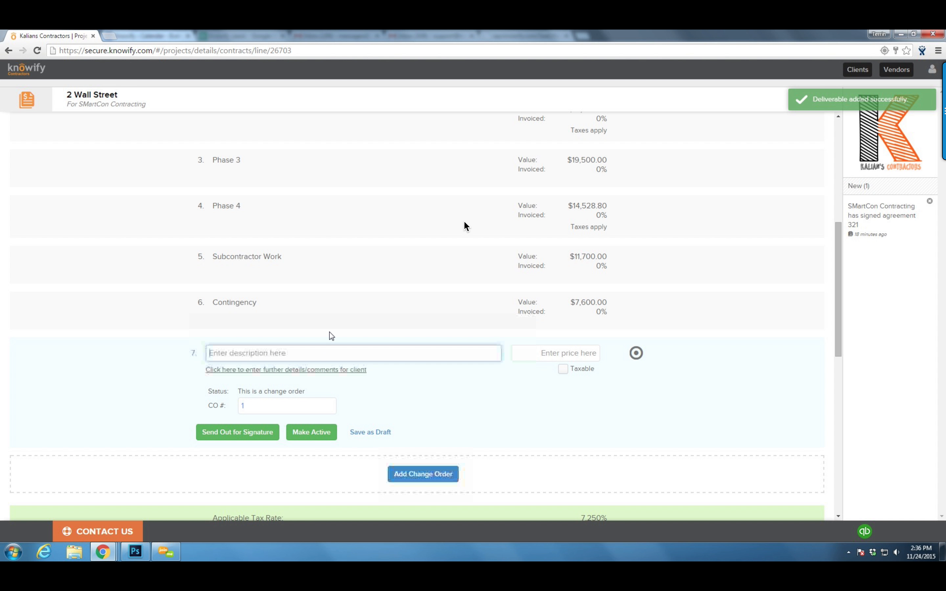
{"action": "type", "text": "Change"}
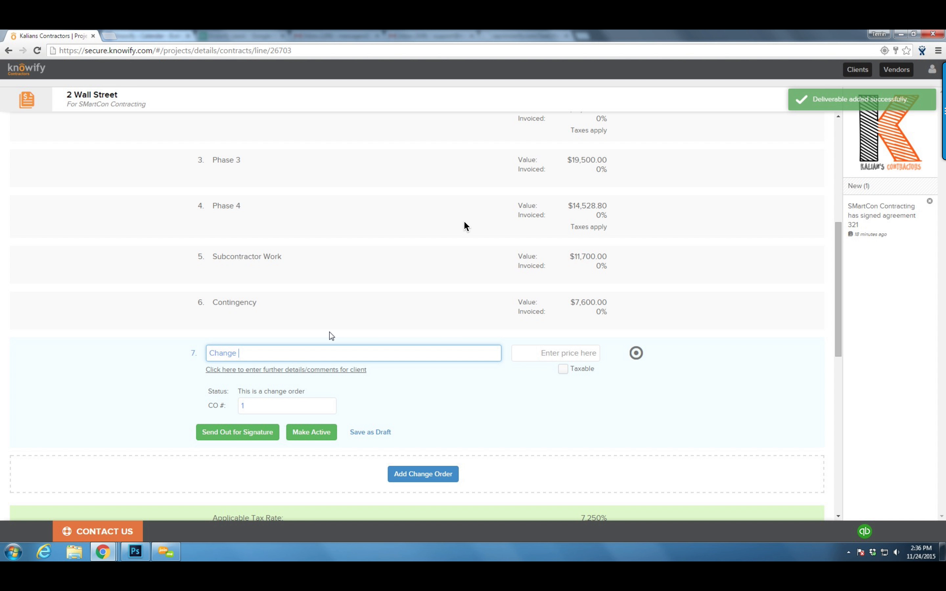
{"action": "type", "text": " #1"}
{"action": "key", "text": "Tab"}
{"action": "type", "text": "500"}
{"action": "left_click", "coordinate": [310, 371]}
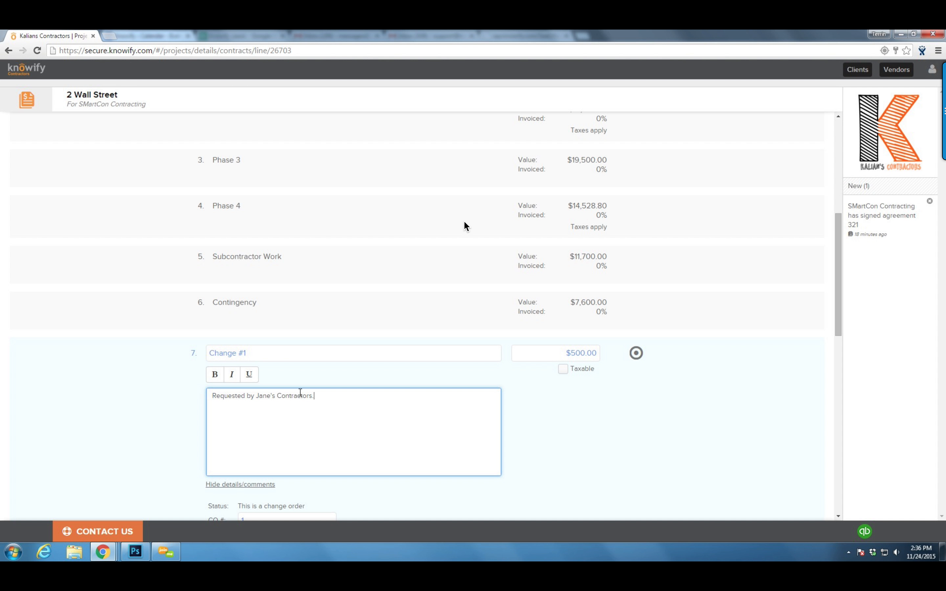
{"action": "key", "text": "Tab"}
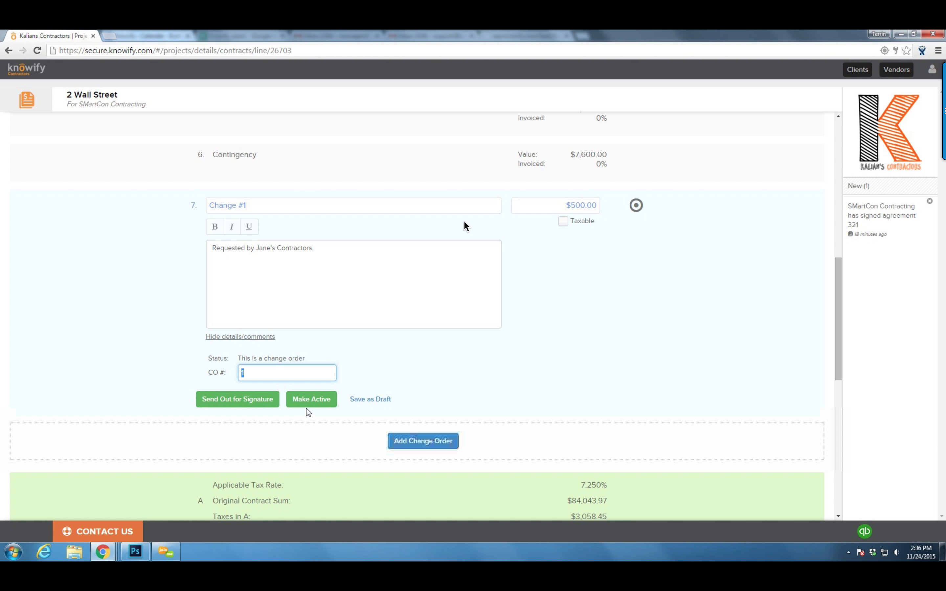
{"action": "left_click", "coordinate": [311, 399]}
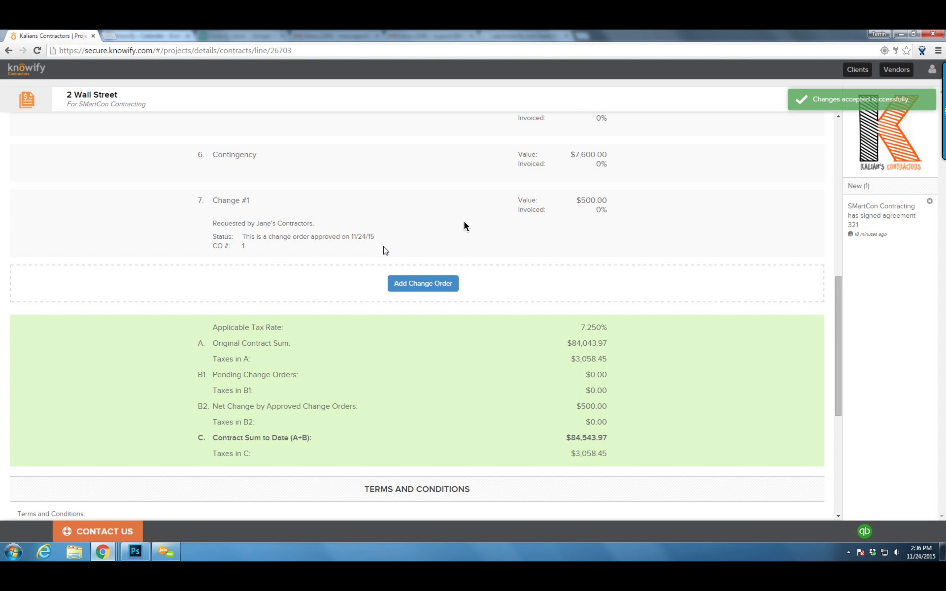
{"action": "scroll", "coordinate": [457, 252], "scroll_direction": "up", "scroll_amount": 10}
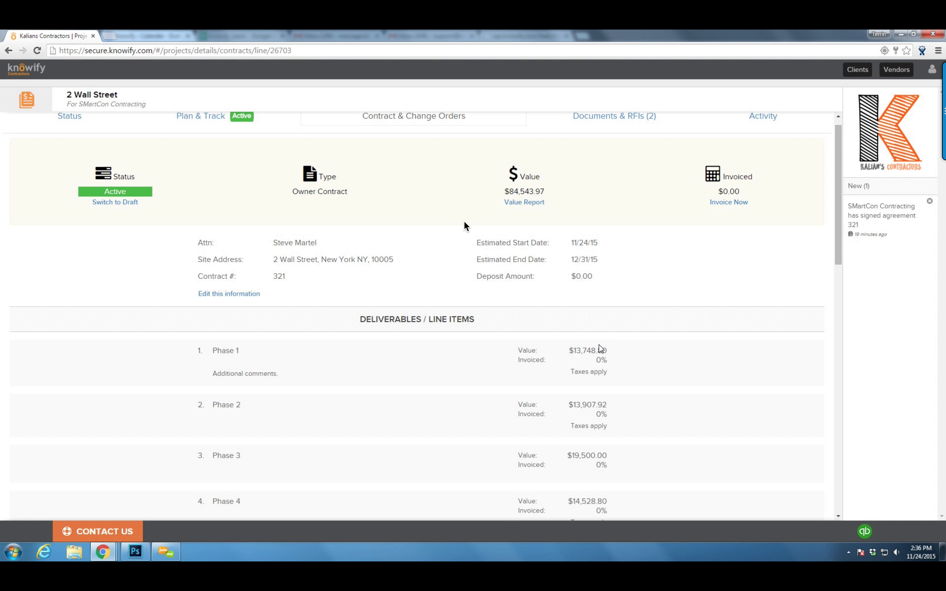
Start a new owner-contract invoice and switch billing to percentage of completion
{"action": "scroll", "coordinate": [599, 352], "scroll_direction": "down", "scroll_amount": 2}
{"action": "scroll", "coordinate": [599, 353], "scroll_direction": "up", "scroll_amount": 3}
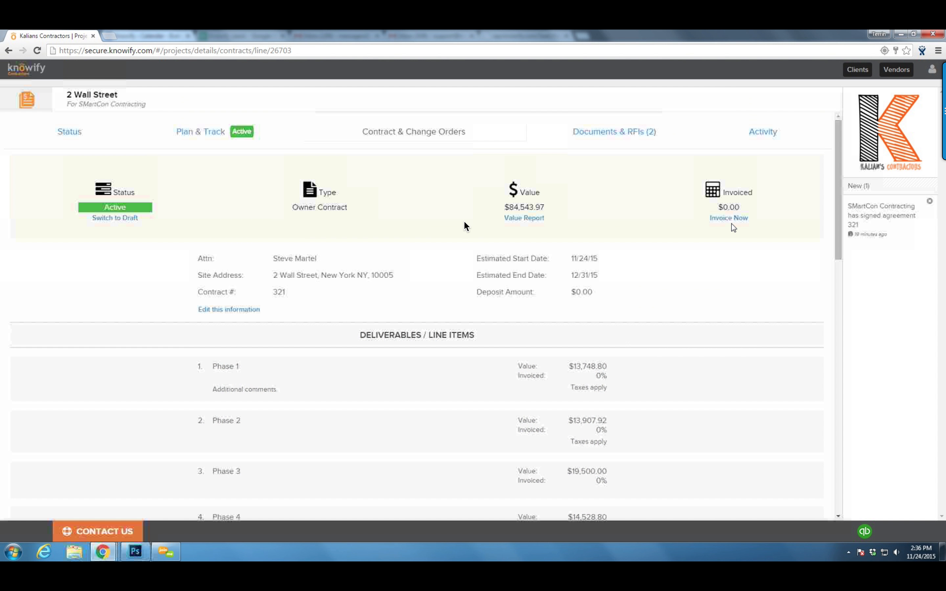
{"action": "left_click", "coordinate": [730, 219]}
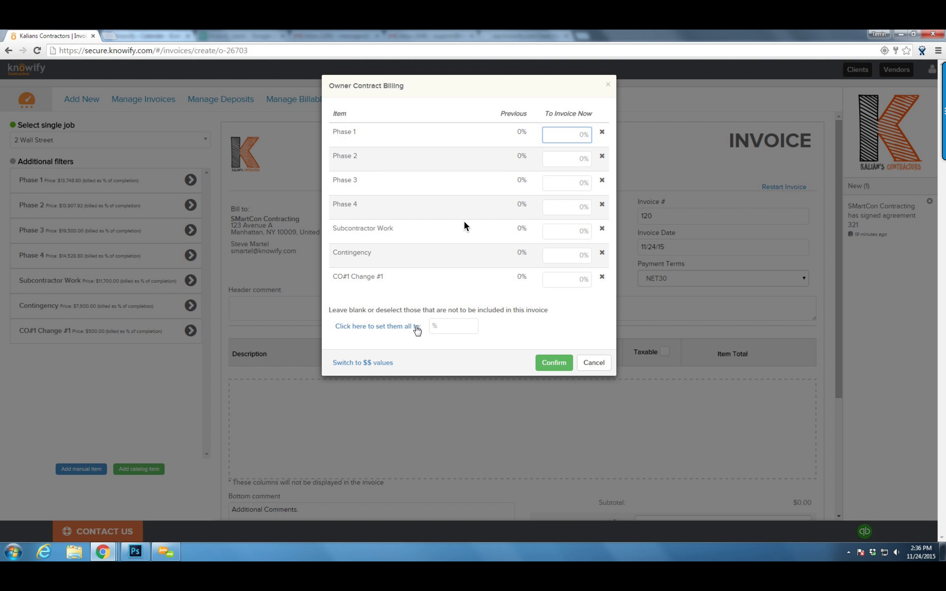
{"action": "left_click", "coordinate": [449, 327]}
{"action": "type", "text": "50"}
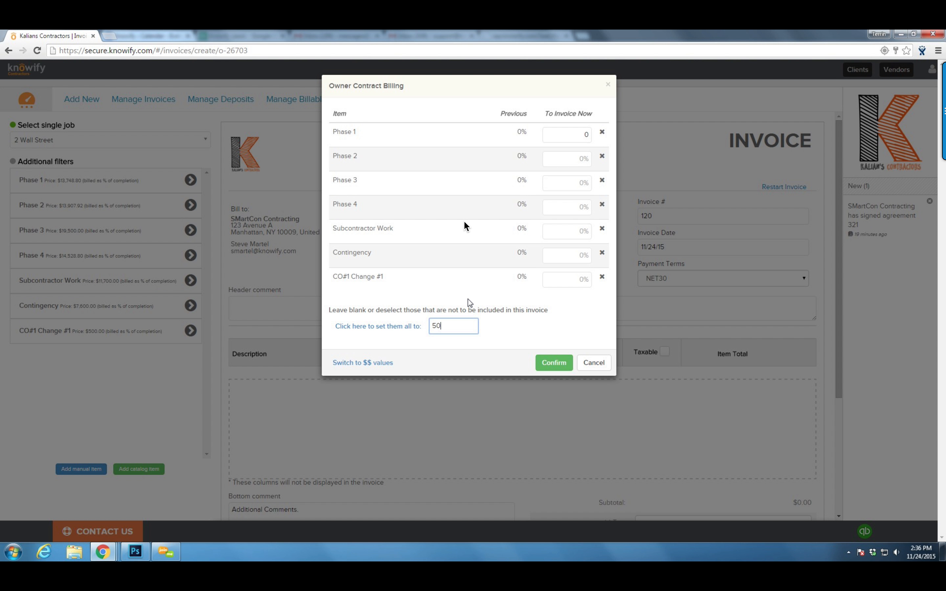
{"action": "left_click_drag", "start_coordinate": [457, 326], "coordinate": [426, 327]}
{"action": "key", "text": "BackSpace"}
{"action": "left_click", "coordinate": [358, 364]}
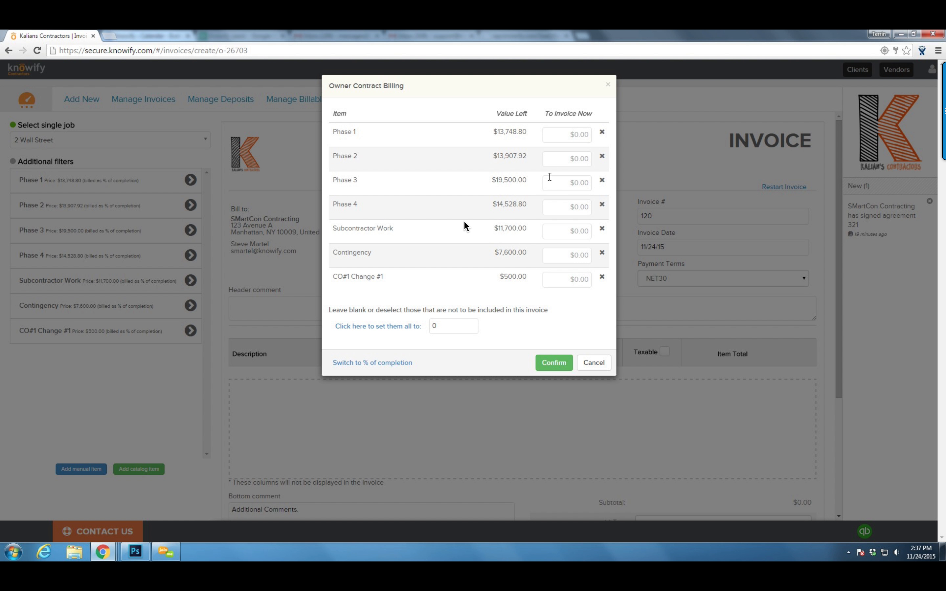
{"action": "left_click", "coordinate": [393, 369]}
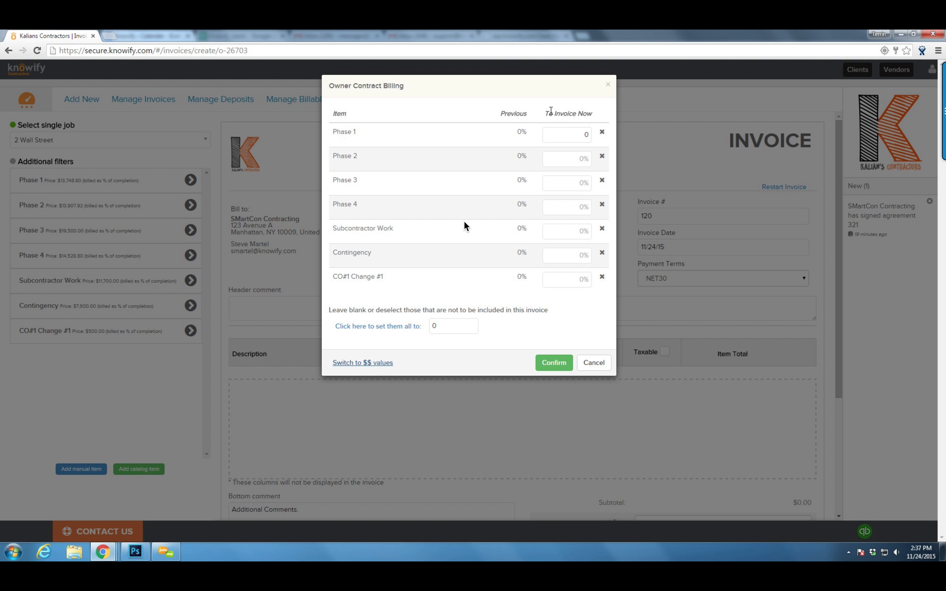
Bill Phase 1 at 100%, Phase 3 at 75% and Phase 2 at 25%, then confirm
{"action": "left_click", "coordinate": [561, 132]}
{"action": "type", "text": "100"}
{"action": "left_click", "coordinate": [573, 186]}
{"action": "type", "text": "75"}
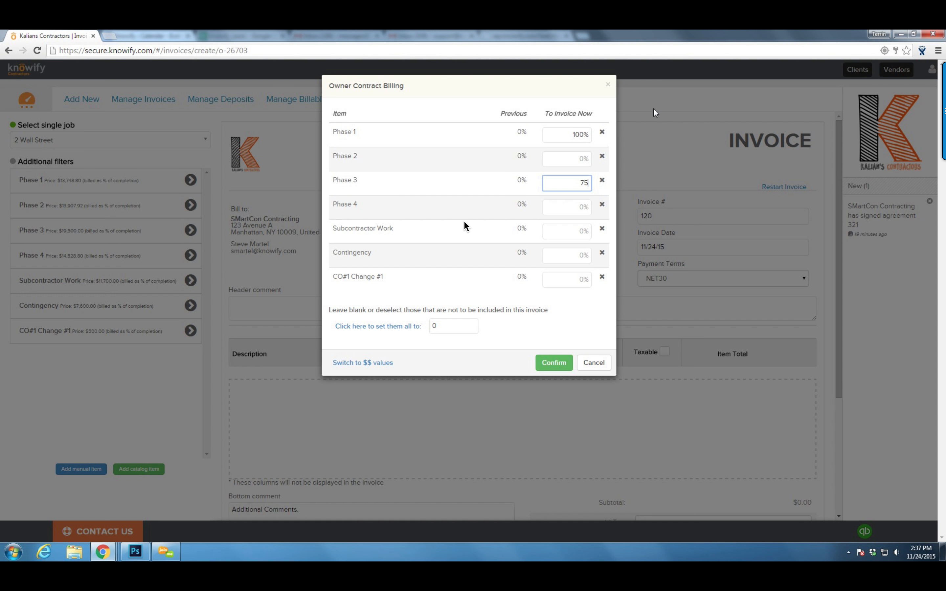
{"action": "left_click", "coordinate": [565, 158]}
{"action": "type", "text": "25"}
{"action": "left_click", "coordinate": [452, 184]}
{"action": "left_click", "coordinate": [557, 363]}
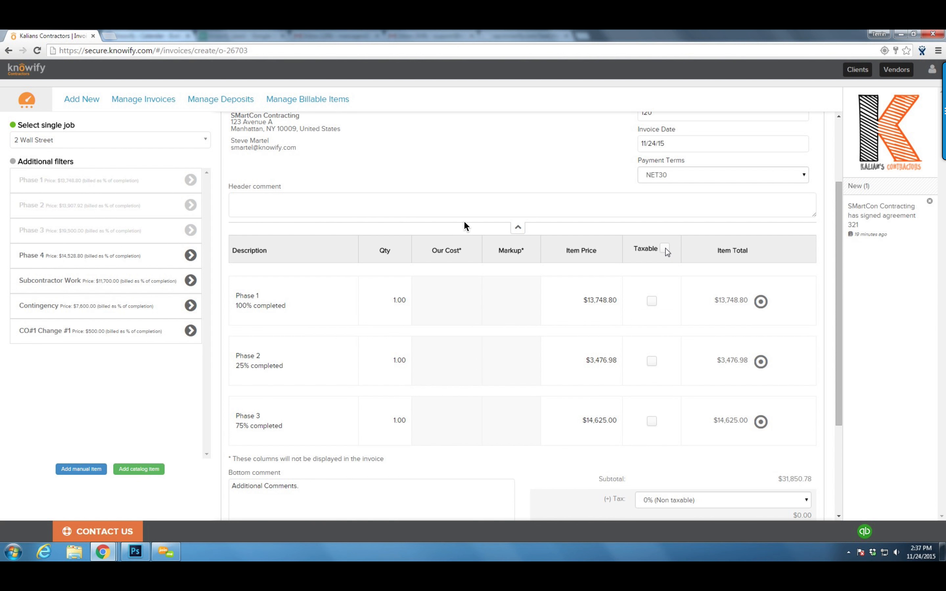
Apply 7.43% Local Sales Tax to the invoice lines, excluding Phase 3
{"action": "left_click", "coordinate": [664, 249]}
{"action": "scroll", "coordinate": [298, 279], "scroll_direction": "down", "scroll_amount": 4}
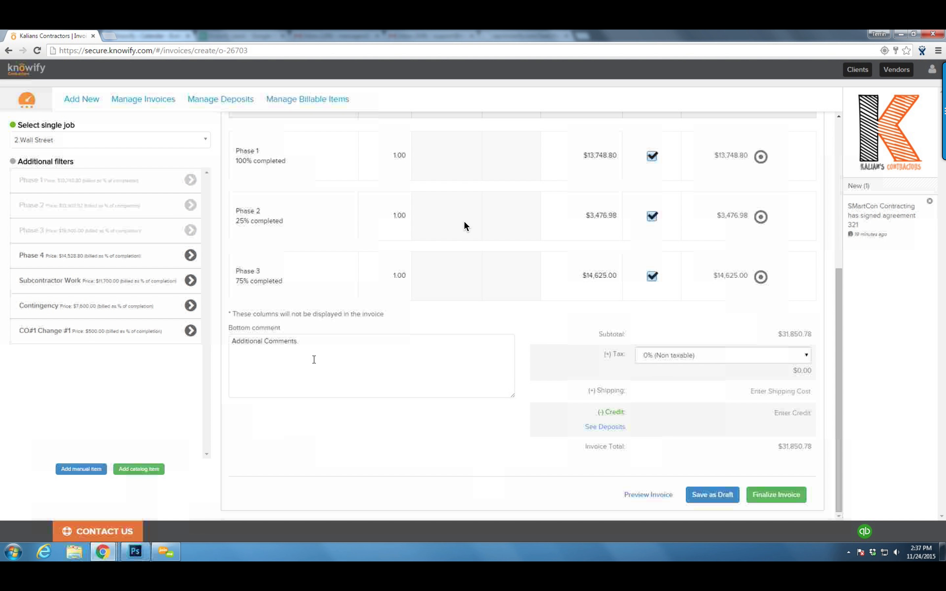
{"action": "left_click", "coordinate": [692, 355]}
{"action": "left_click", "coordinate": [672, 378]}
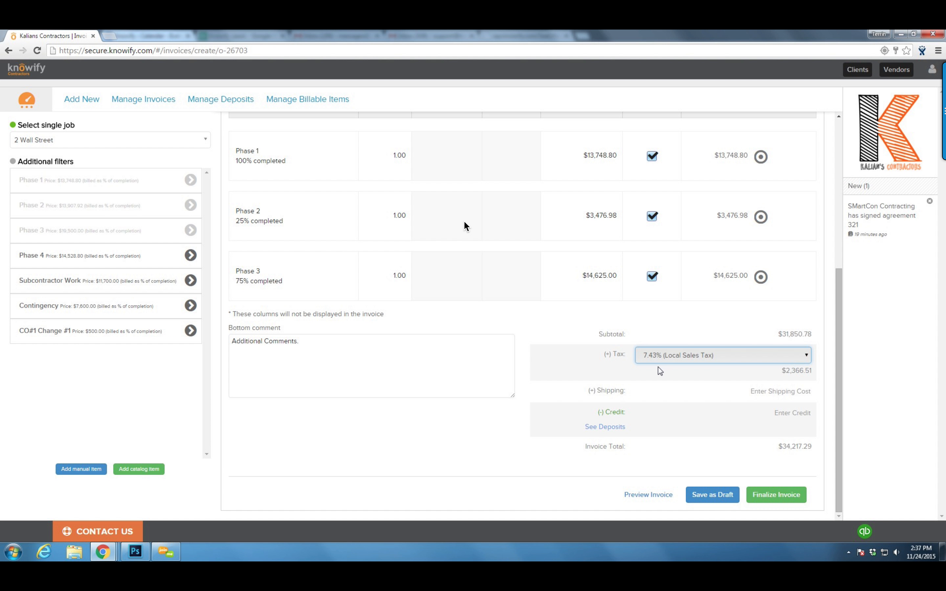
{"action": "left_click", "coordinate": [653, 276]}
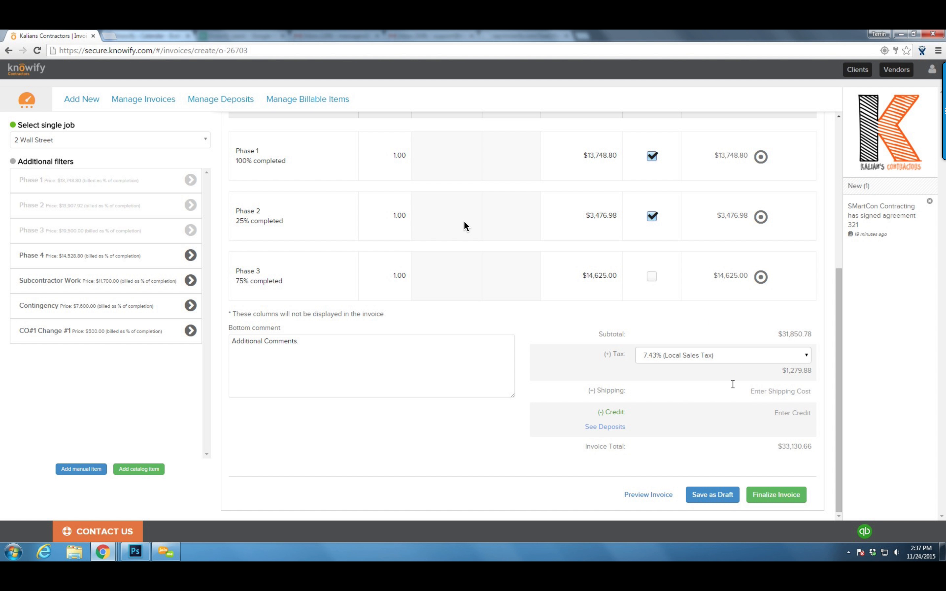
Finalize invoice 120 with Send Email to Client ticked
{"action": "left_click", "coordinate": [760, 496]}
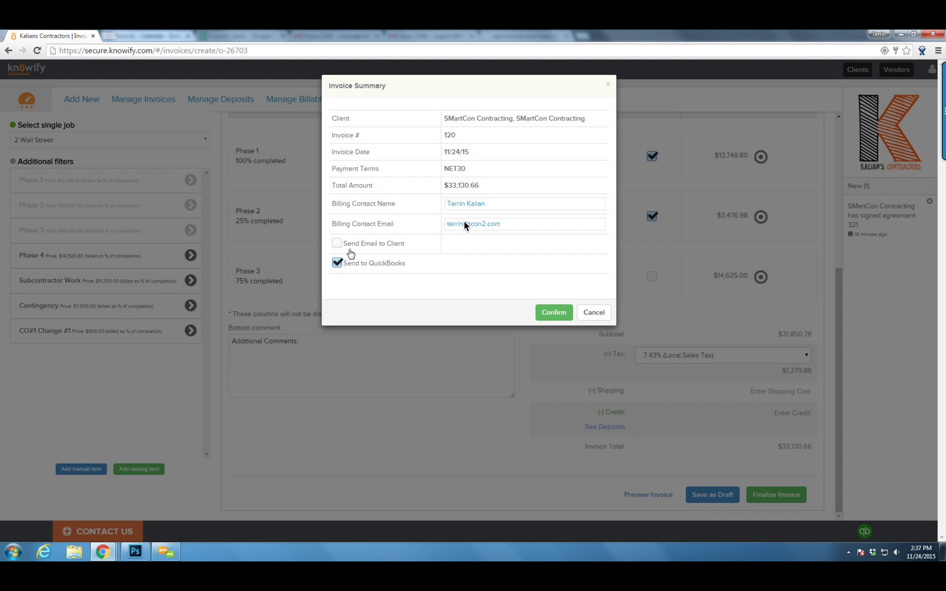
{"action": "left_click", "coordinate": [337, 243]}
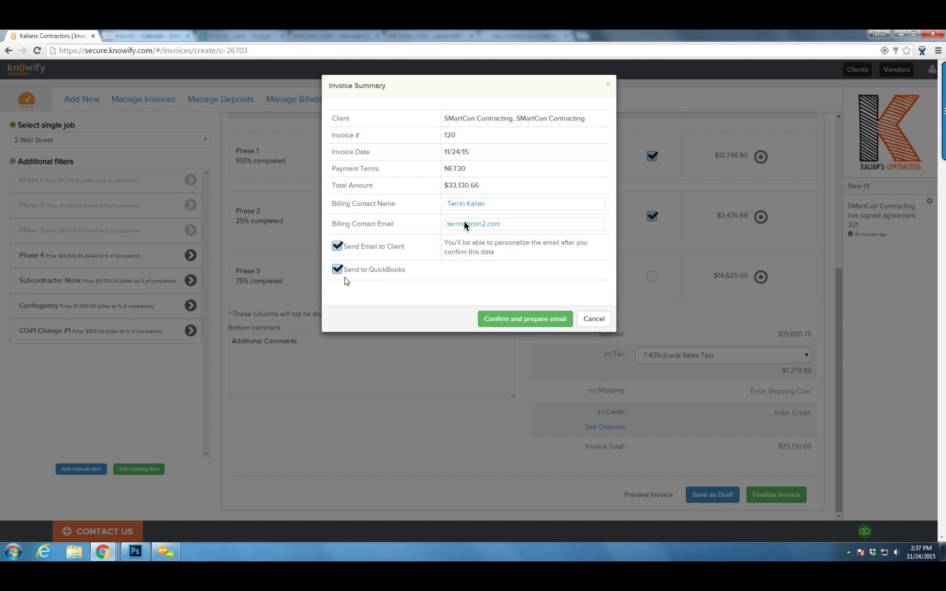
{"action": "left_click", "coordinate": [505, 322]}
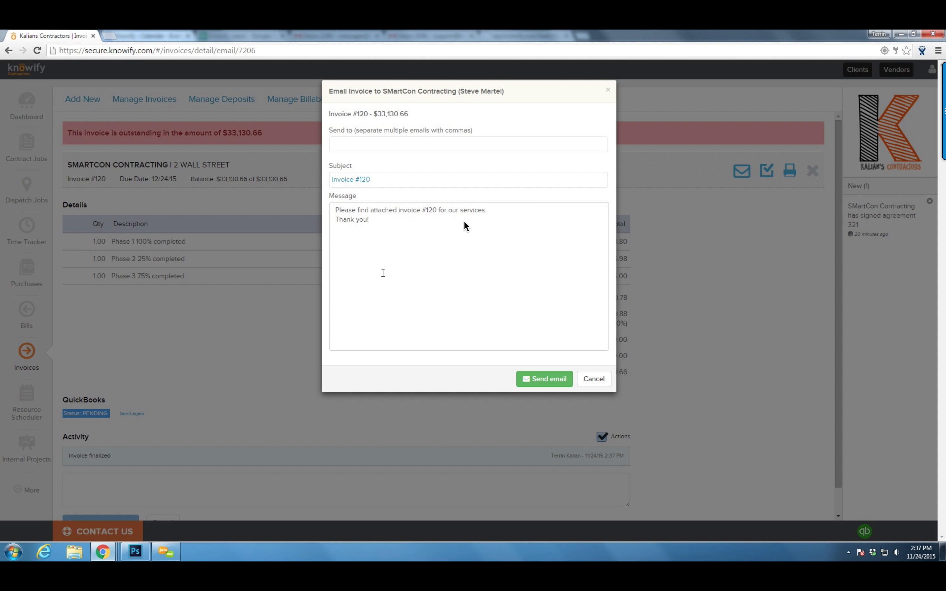
Email invoice #120 to the client's email address, then reopen the email form and cancel it
{"action": "left_click", "coordinate": [377, 146]}
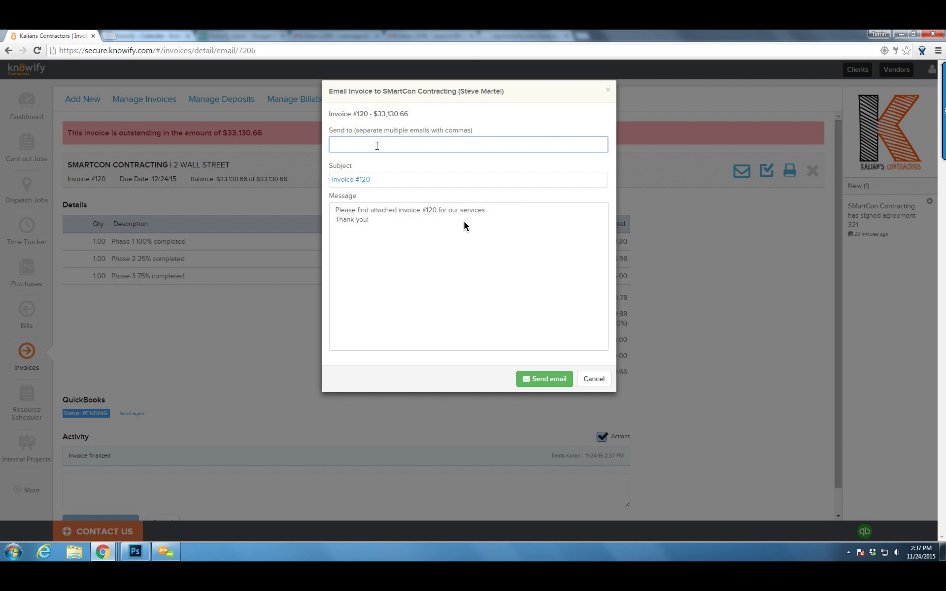
{"action": "left_click", "coordinate": [529, 379]}
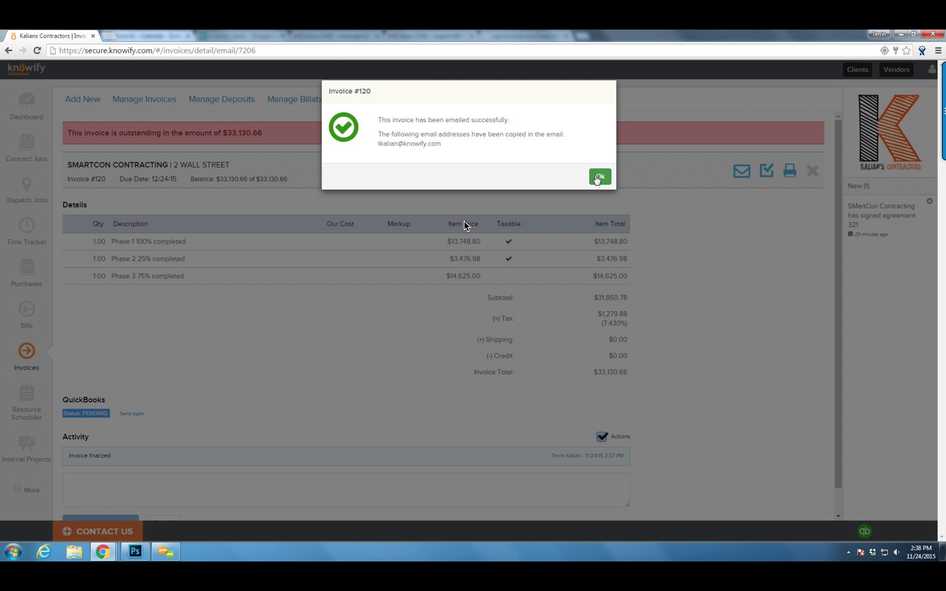
{"action": "left_click", "coordinate": [605, 179]}
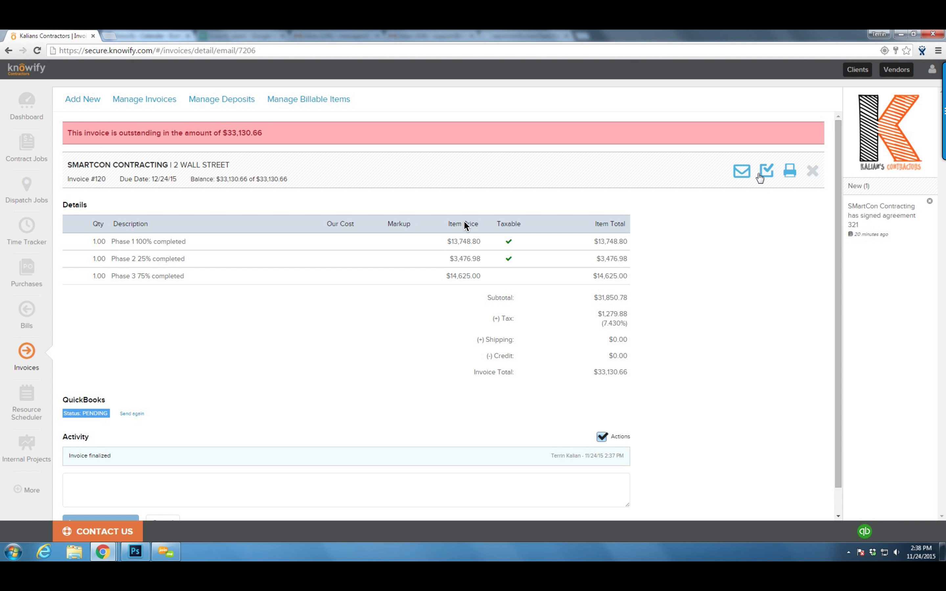
{"action": "left_click", "coordinate": [742, 172]}
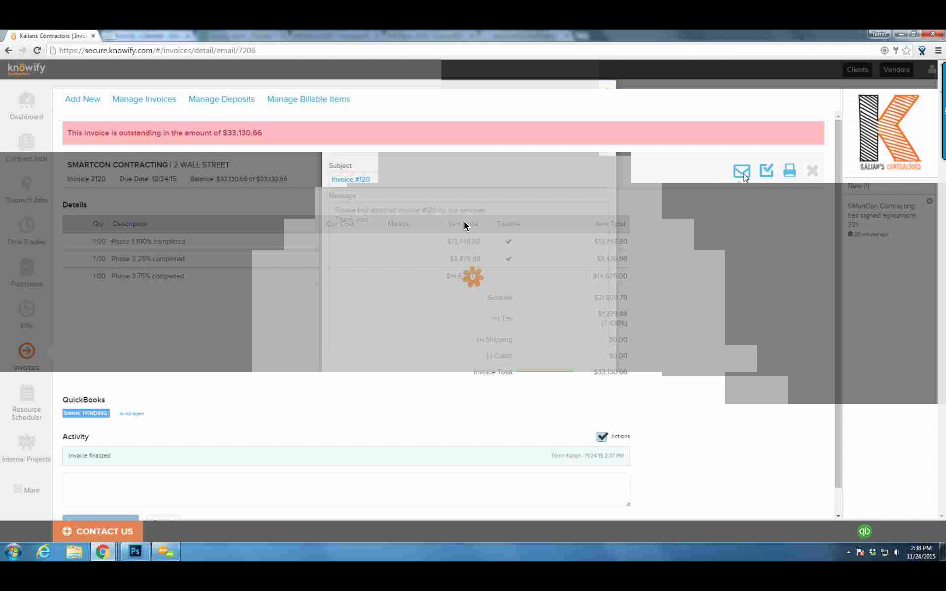
{"action": "left_click", "coordinate": [598, 386]}
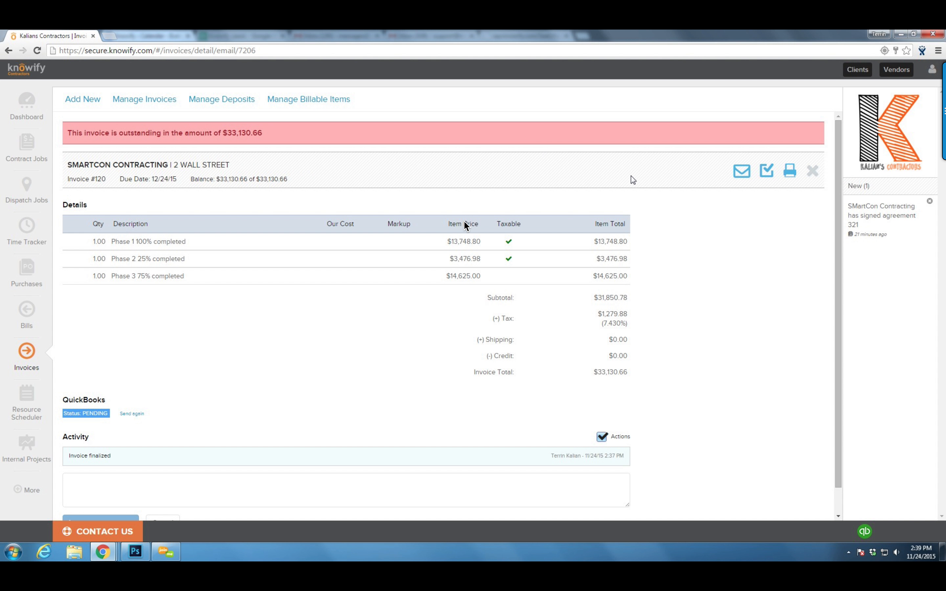
Download invoice #120 as a PDF, review it, and close the PDF tab
{"action": "left_click", "coordinate": [790, 171]}
{"action": "left_click", "coordinate": [395, 118]}
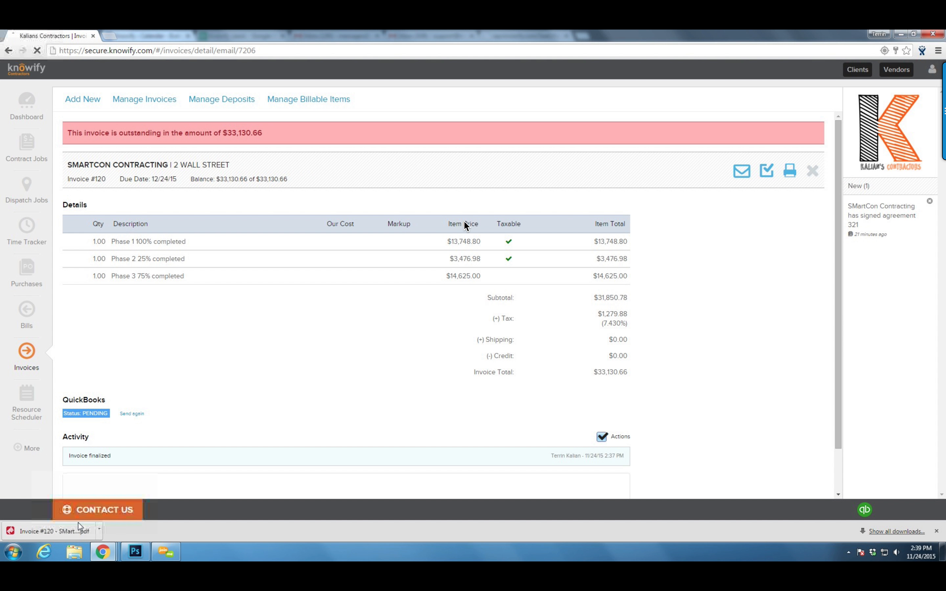
{"action": "left_click", "coordinate": [76, 527]}
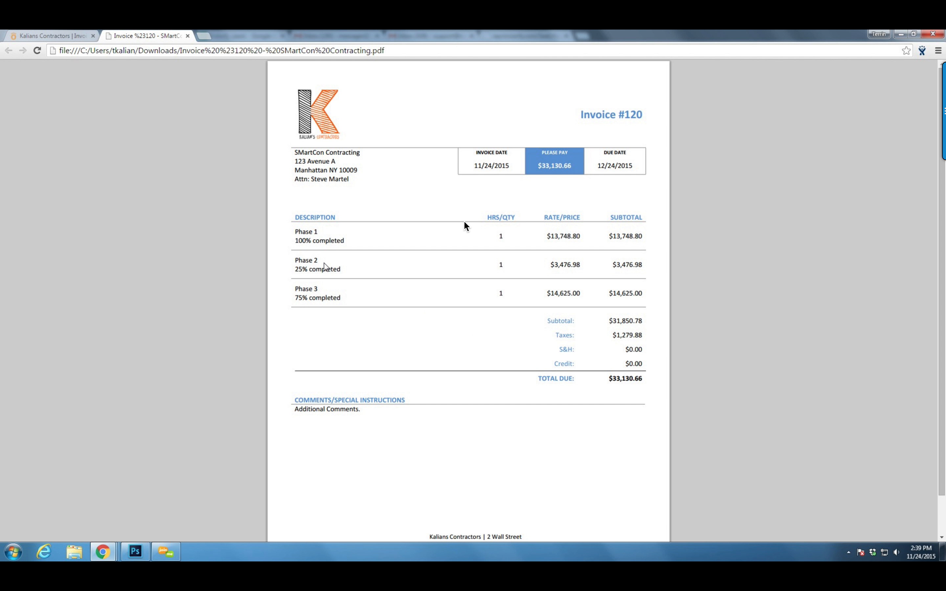
{"action": "middle_click", "coordinate": [121, 33]}
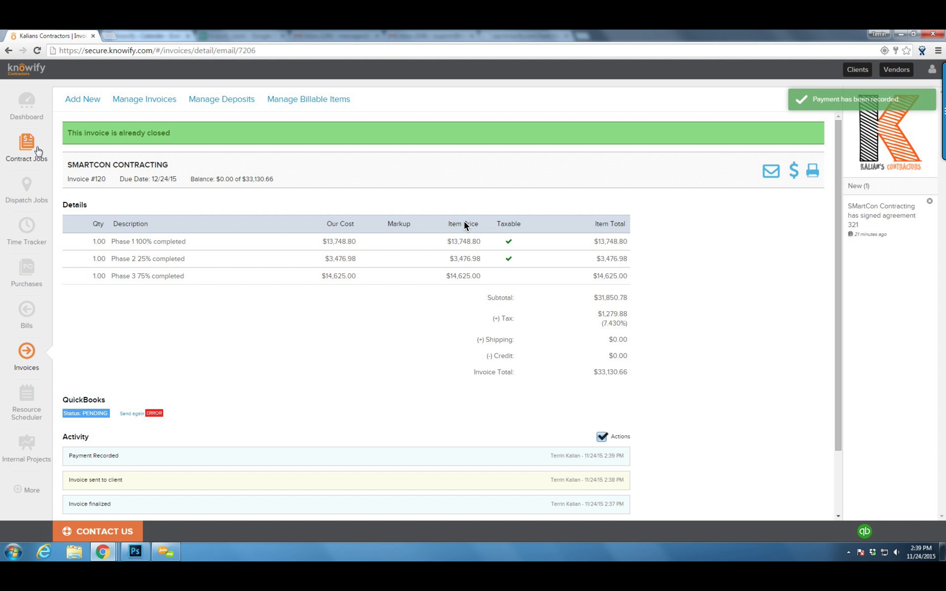
Open the 2 Wall Street job from Contract Jobs and reload its page to refresh the analytics
{"action": "left_click", "coordinate": [38, 151]}
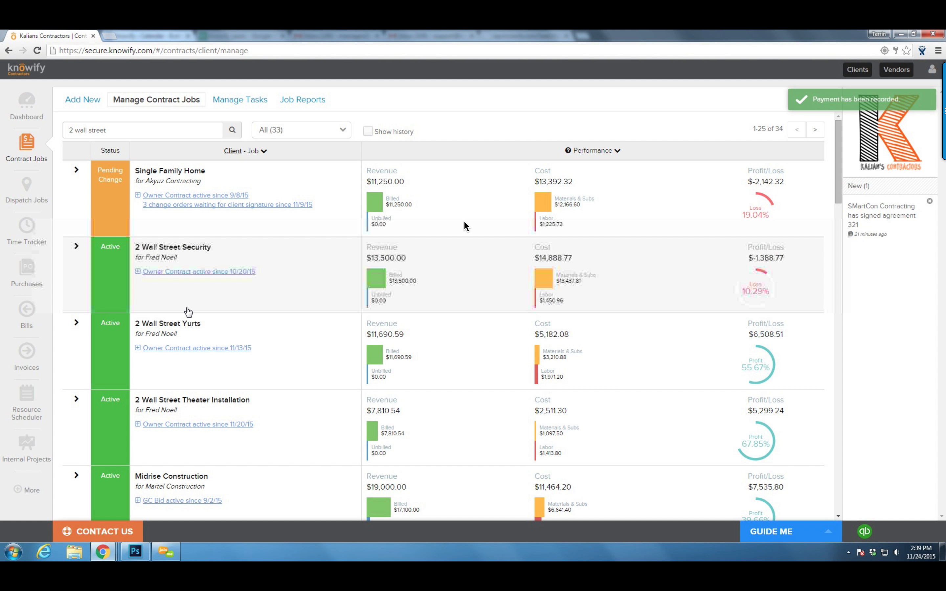
{"action": "scroll", "coordinate": [465, 226], "scroll_direction": "down", "scroll_amount": 15}
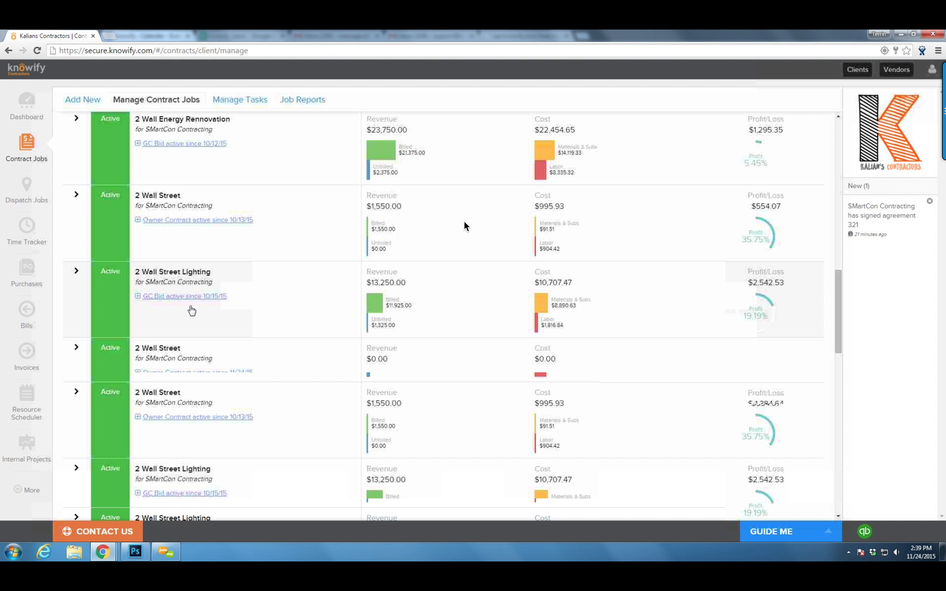
{"action": "left_click", "coordinate": [279, 325]}
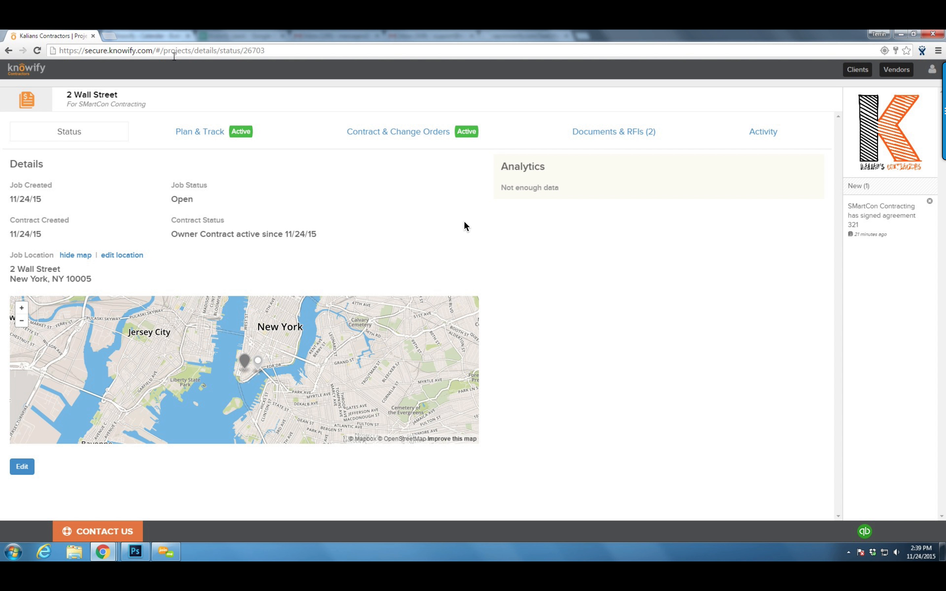
{"action": "left_click", "coordinate": [175, 55]}
{"action": "key", "text": "Return"}
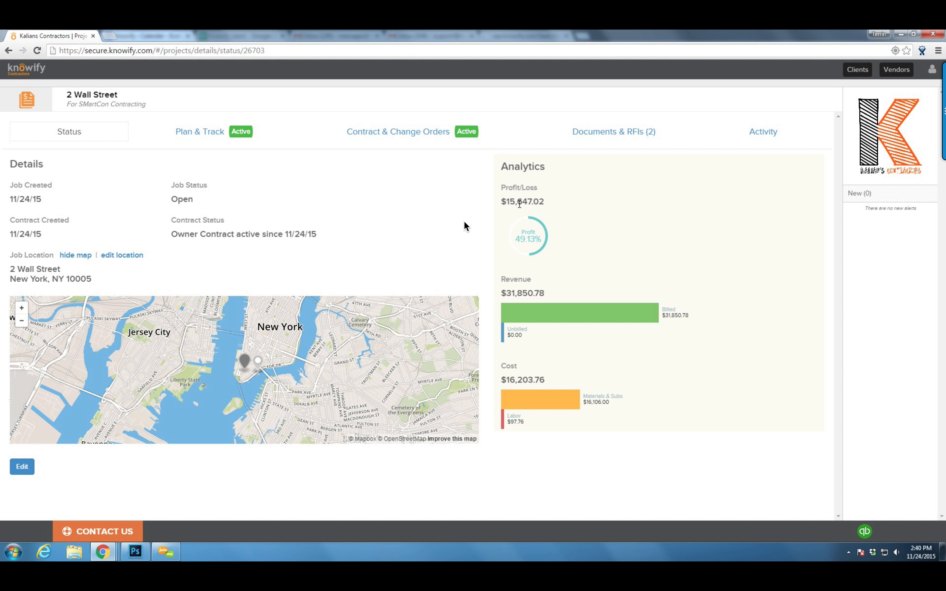
On the Documents & RFIs tab, preview 2 Wall Street_11/24/2015.pdf, scroll through it, then close it
{"action": "left_click", "coordinate": [609, 137]}
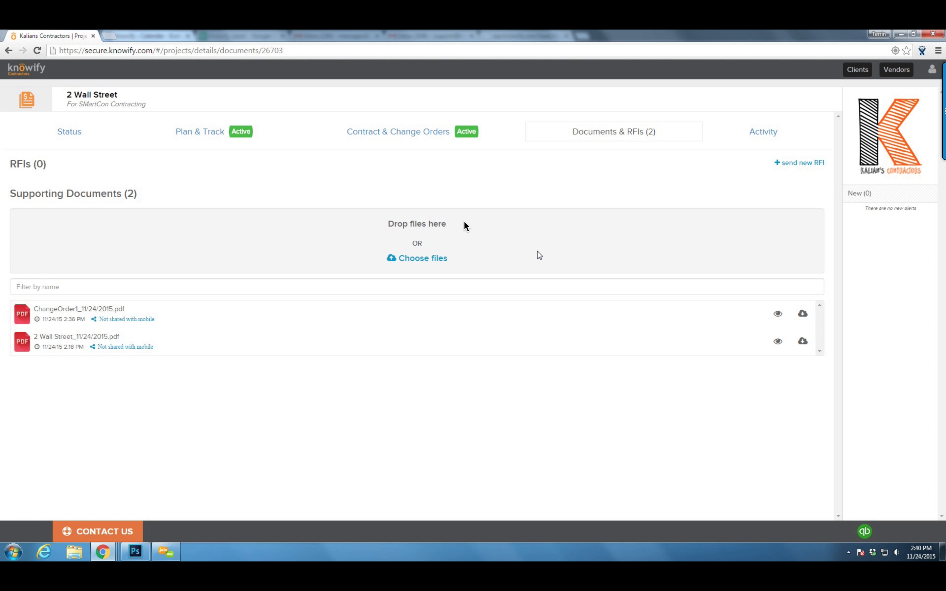
{"action": "left_click", "coordinate": [778, 342]}
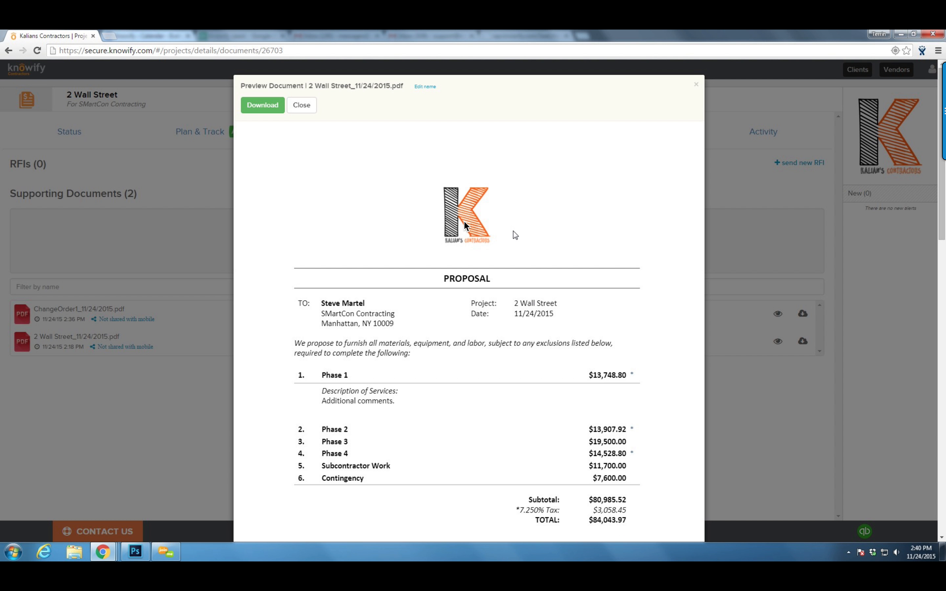
{"action": "scroll", "coordinate": [465, 226], "scroll_direction": "down", "scroll_amount": 5}
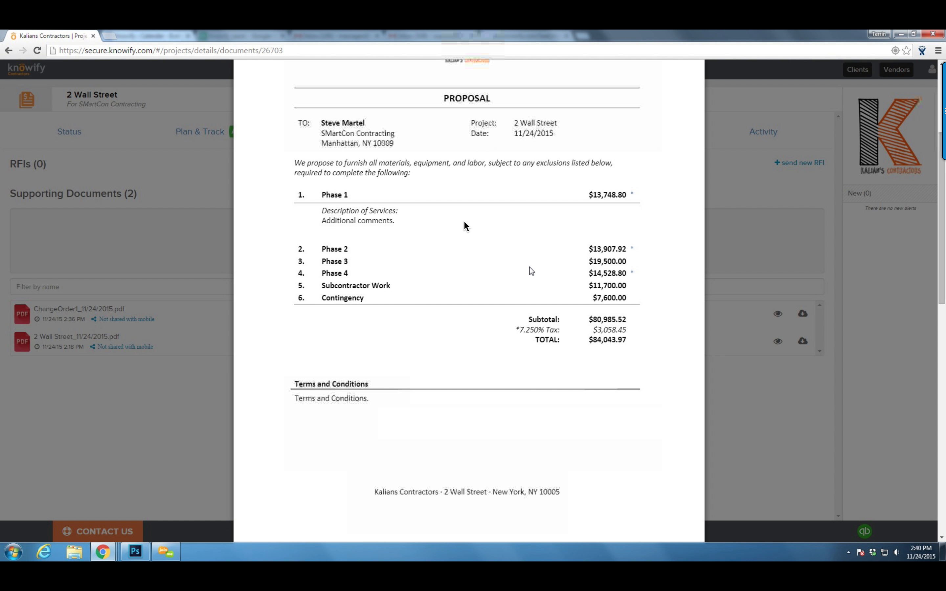
{"action": "scroll", "coordinate": [535, 290], "scroll_direction": "down", "scroll_amount": 7}
{"action": "scroll", "coordinate": [542, 309], "scroll_direction": "up", "scroll_amount": 12}
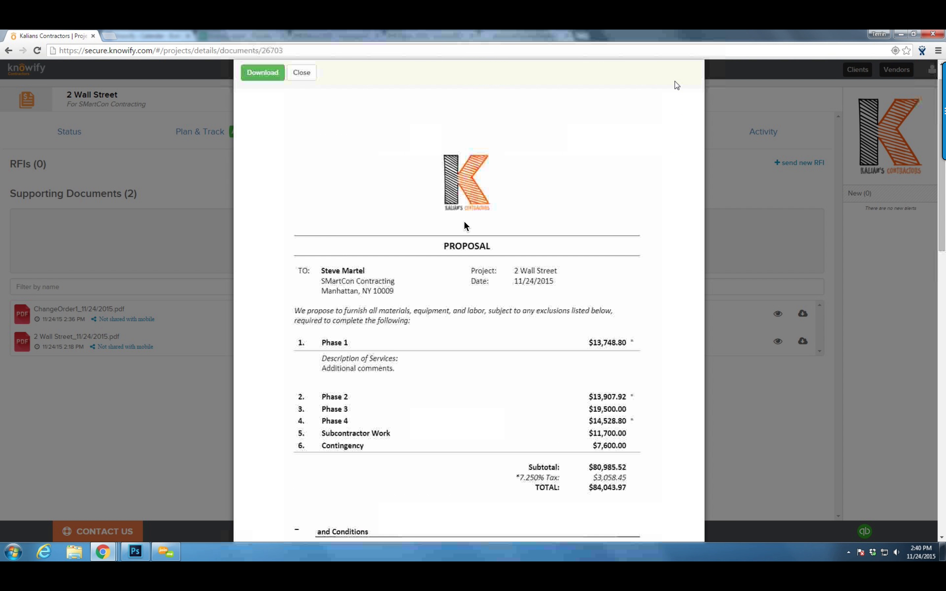
{"action": "left_click", "coordinate": [132, 368]}
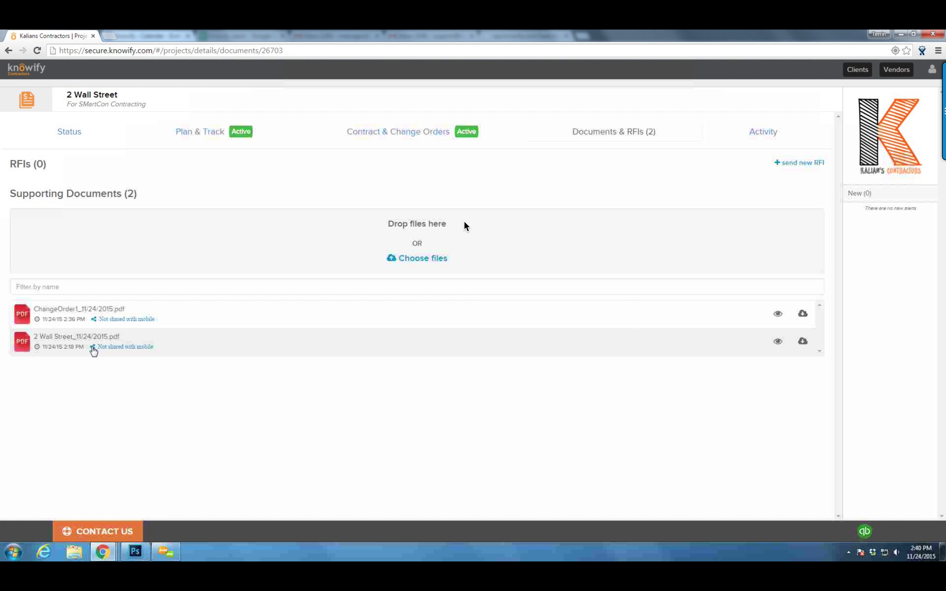
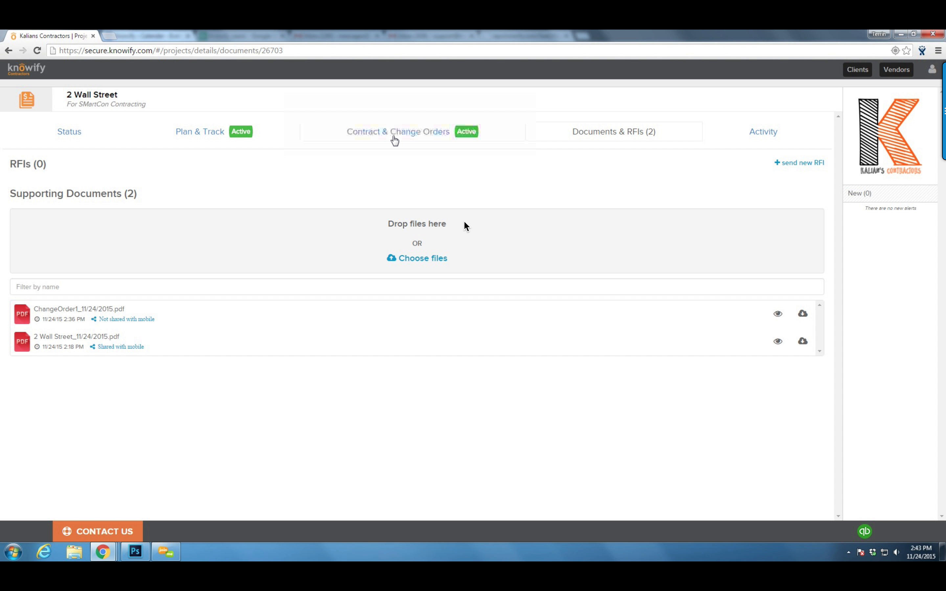
Show the 2 Wall Street contract: $84,543.97 value with $31,850.78 invoiced across phases
{"action": "left_click", "coordinate": [394, 140]}
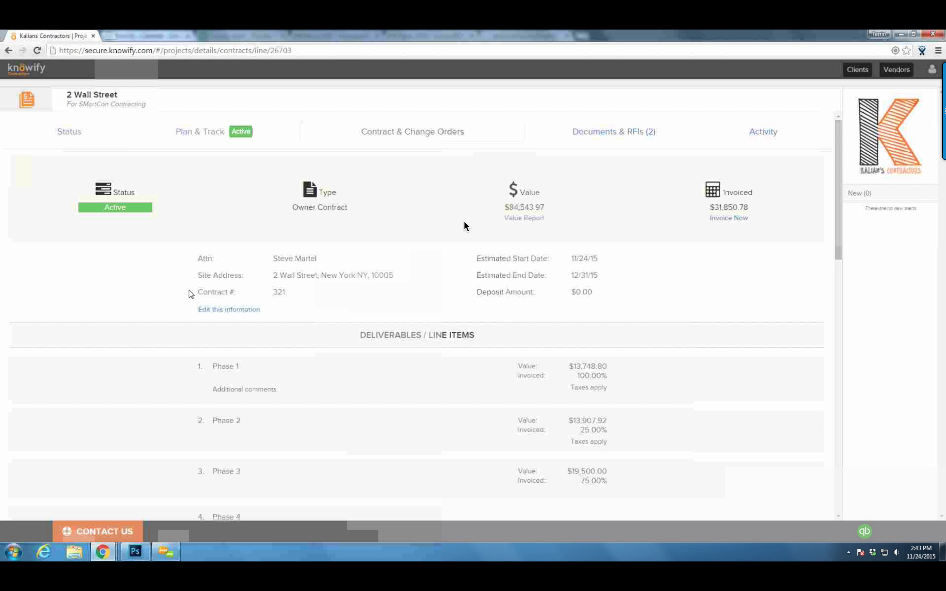
Review the Plan & Track phases and Phase 2 comments, then view Documents & RFIs
{"action": "left_click", "coordinate": [193, 145]}
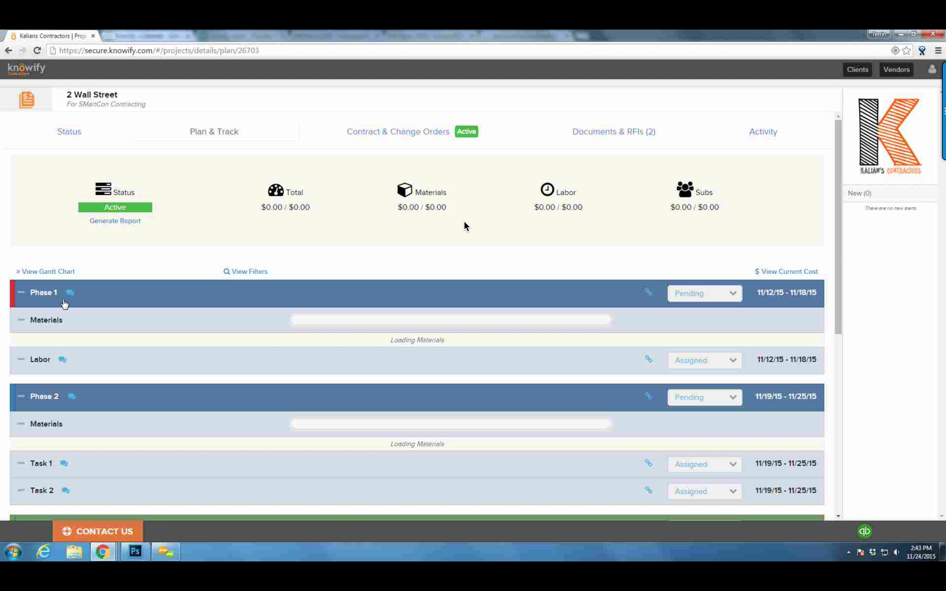
{"action": "scroll", "coordinate": [465, 226], "scroll_direction": "down", "scroll_amount": 9}
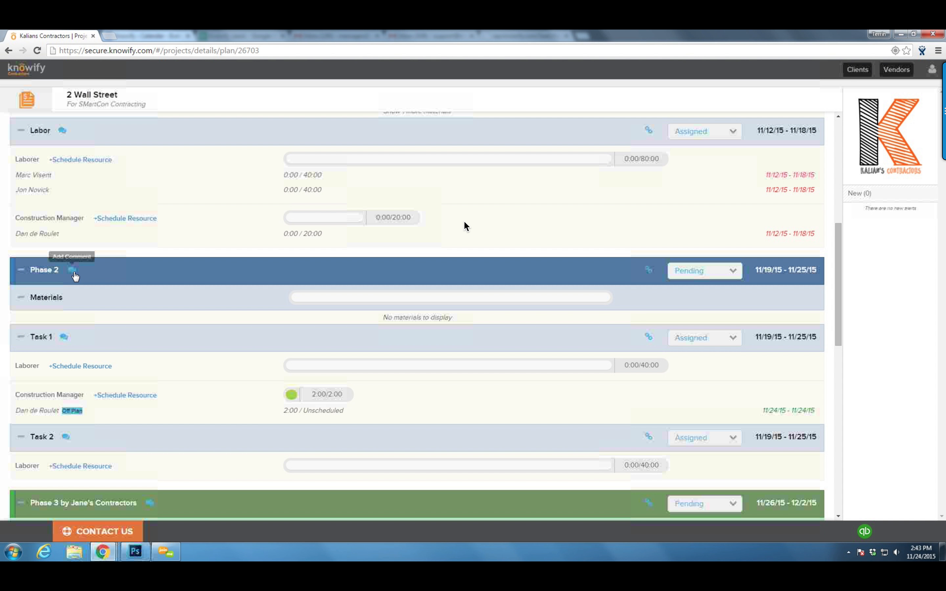
{"action": "left_click", "coordinate": [74, 273]}
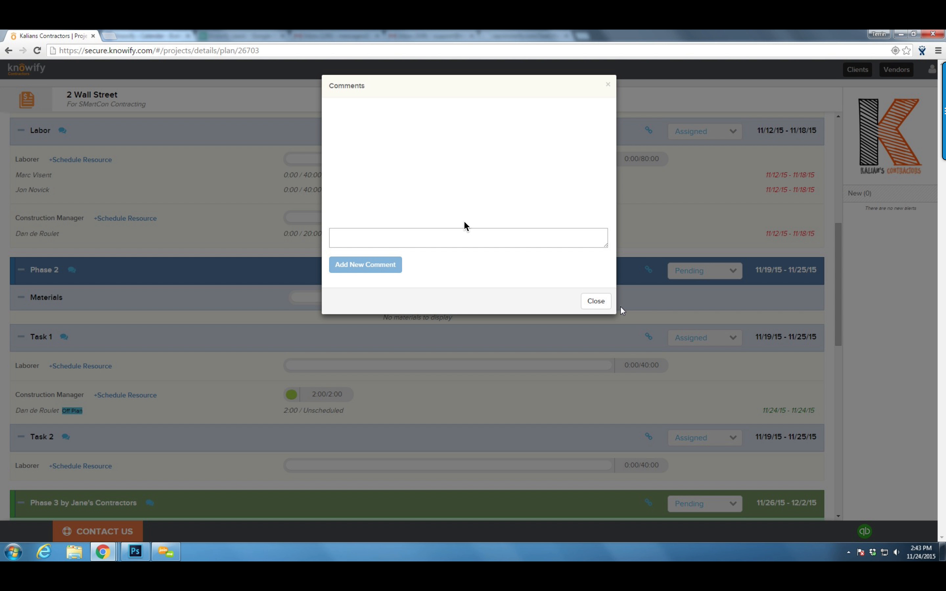
{"action": "left_click", "coordinate": [595, 301]}
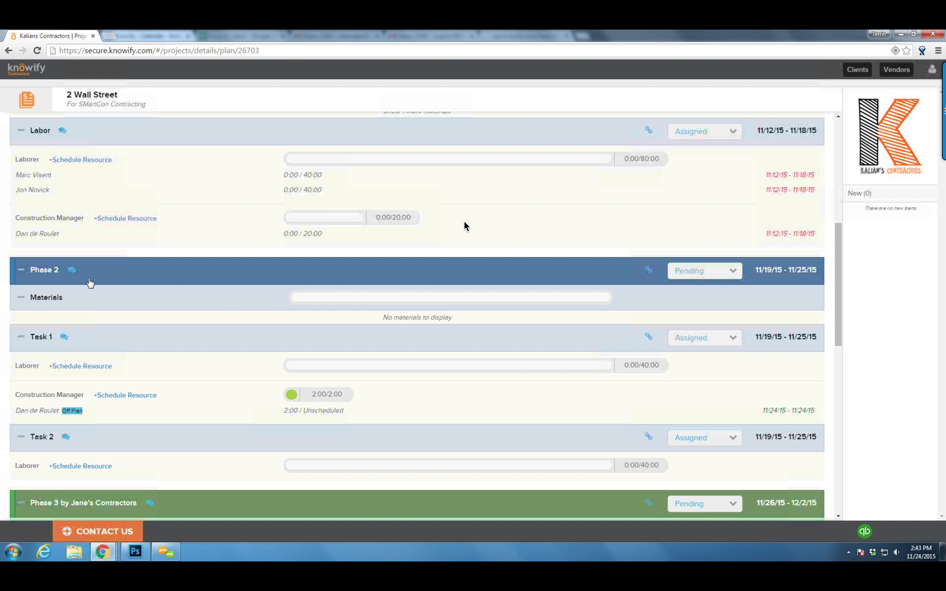
{"action": "scroll", "coordinate": [89, 281], "scroll_direction": "up", "scroll_amount": 7}
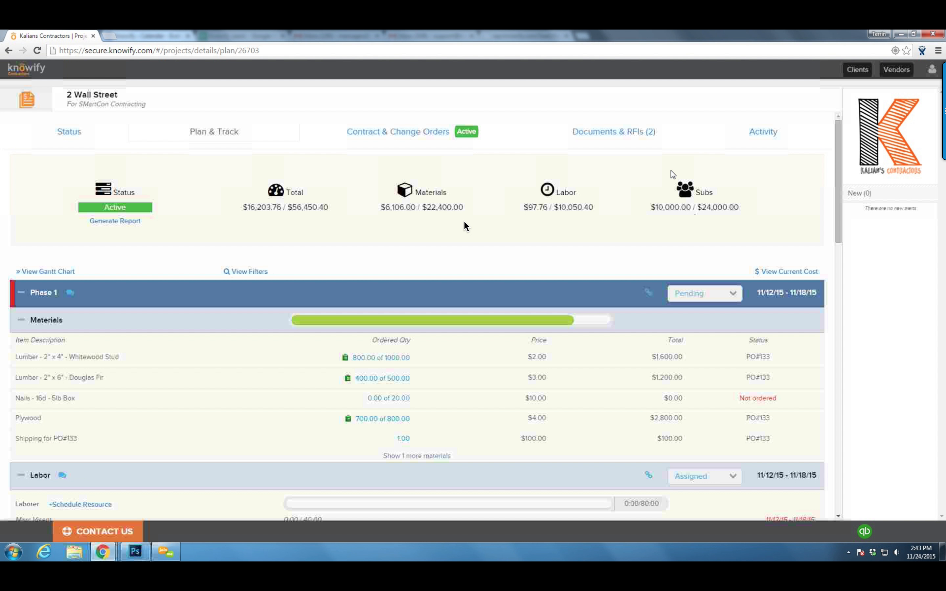
{"action": "left_click", "coordinate": [630, 142]}
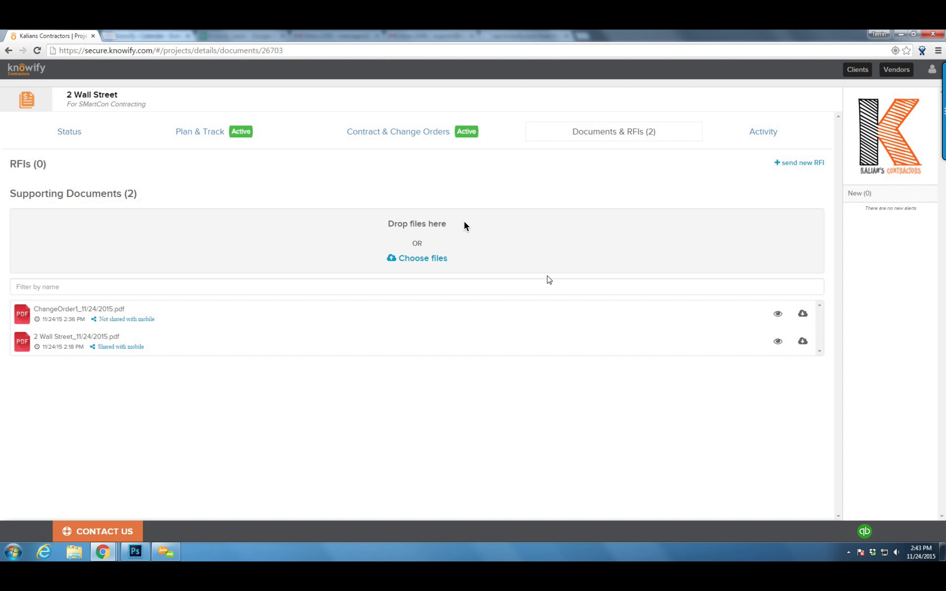
Back on Plan & Track, turn on Do Not Disturb and generate the job's PDF report
{"action": "left_click", "coordinate": [240, 135]}
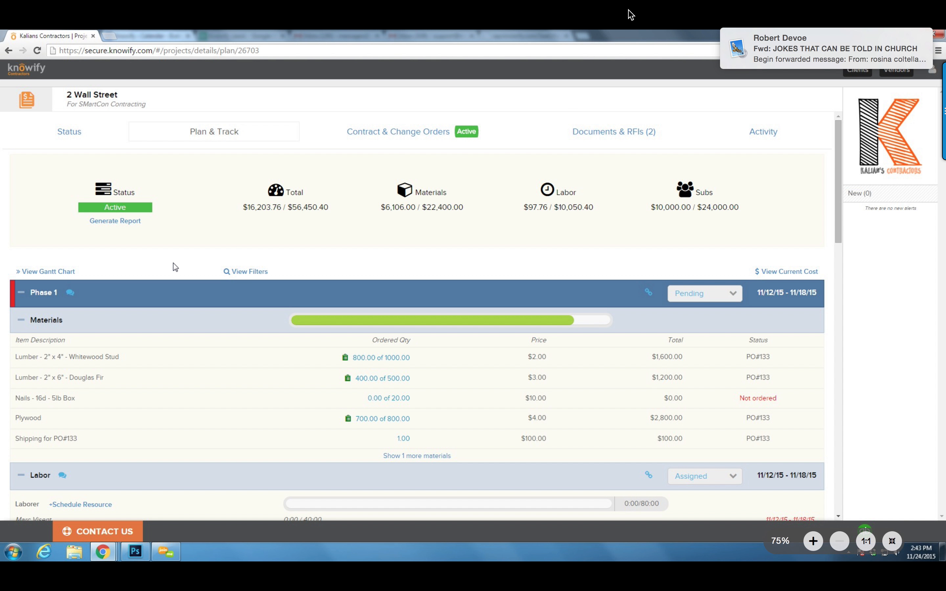
{"action": "left_click_drag", "start_coordinate": [759, 56], "coordinate": [944, 56]}
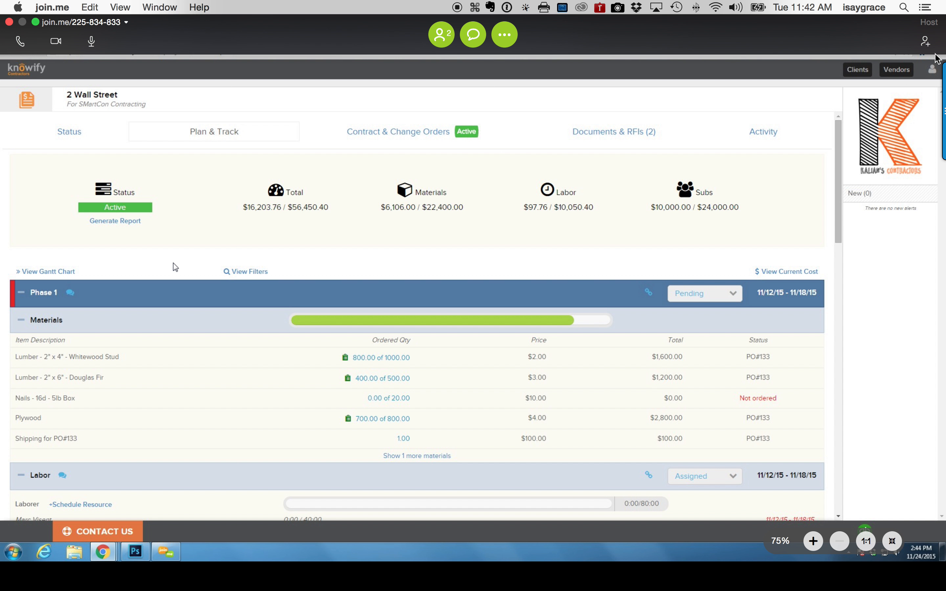
{"action": "left_click", "coordinate": [925, 7]}
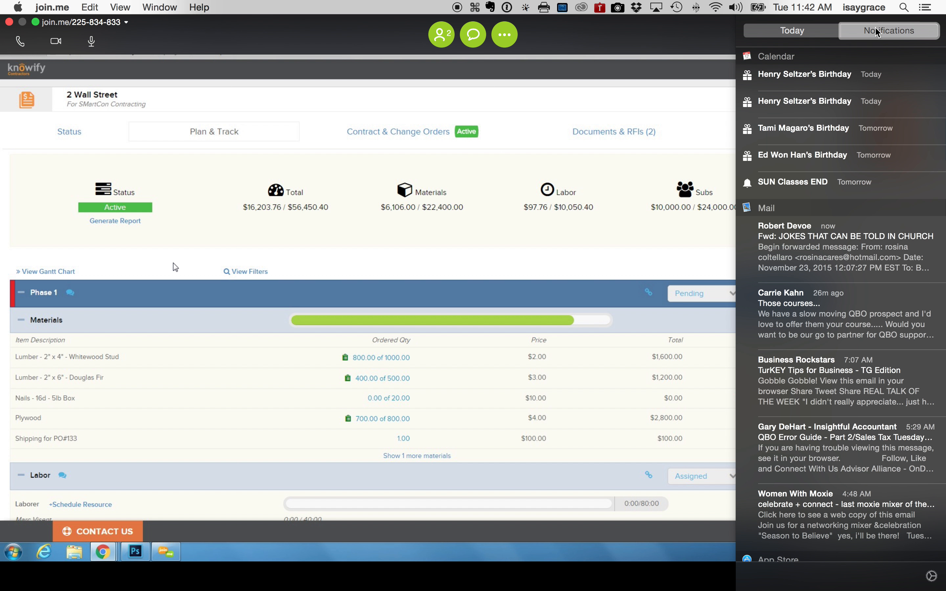
{"action": "scroll", "coordinate": [854, 119], "scroll_direction": "up", "scroll_amount": 2}
{"action": "left_click", "coordinate": [919, 65]}
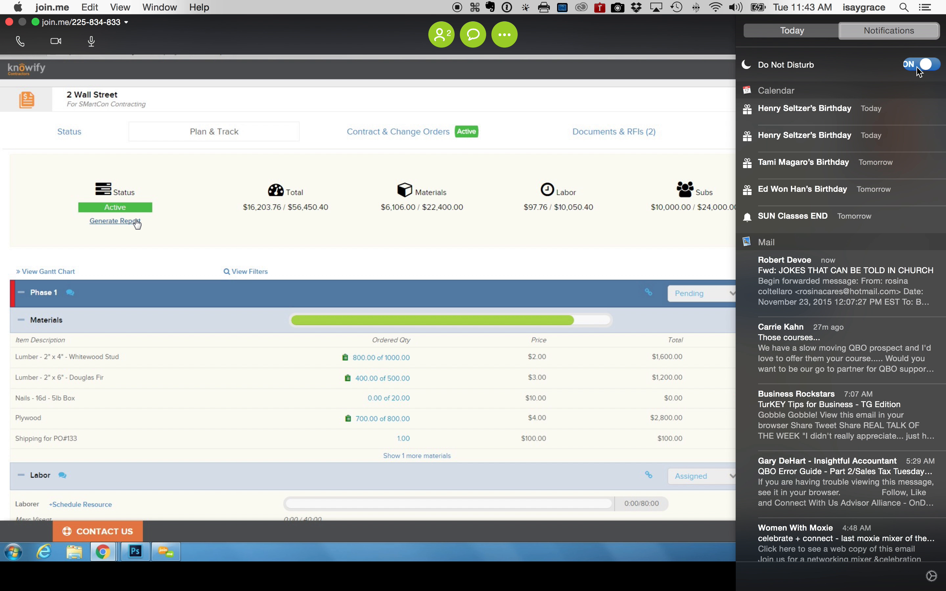
{"action": "left_click", "coordinate": [681, 276]}
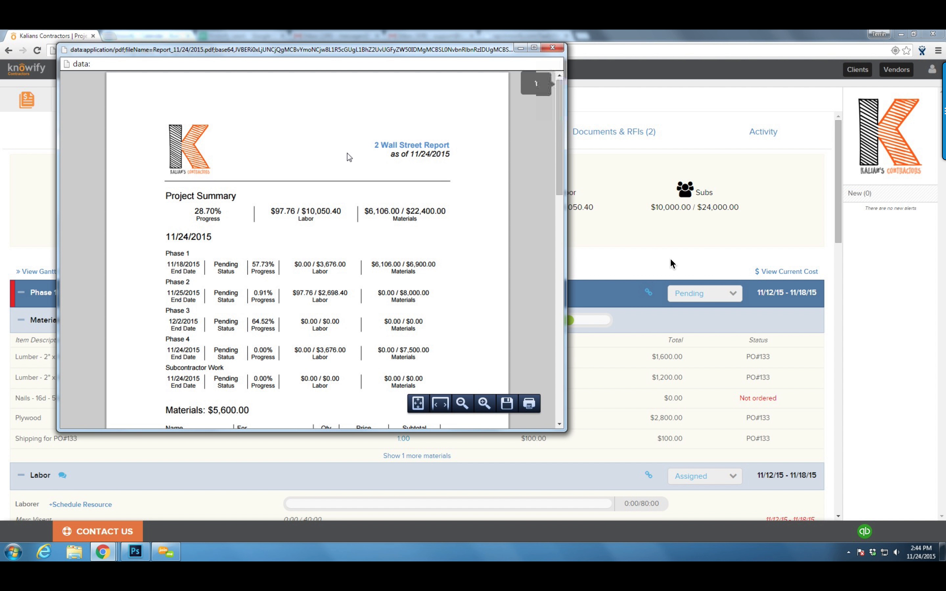
Review the 2 Wall Street report PDF, close it, and return to the Contract Jobs list
{"action": "scroll", "coordinate": [349, 158], "scroll_direction": "down", "scroll_amount": 2}
{"action": "scroll", "coordinate": [349, 158], "scroll_direction": "down", "scroll_amount": 2}
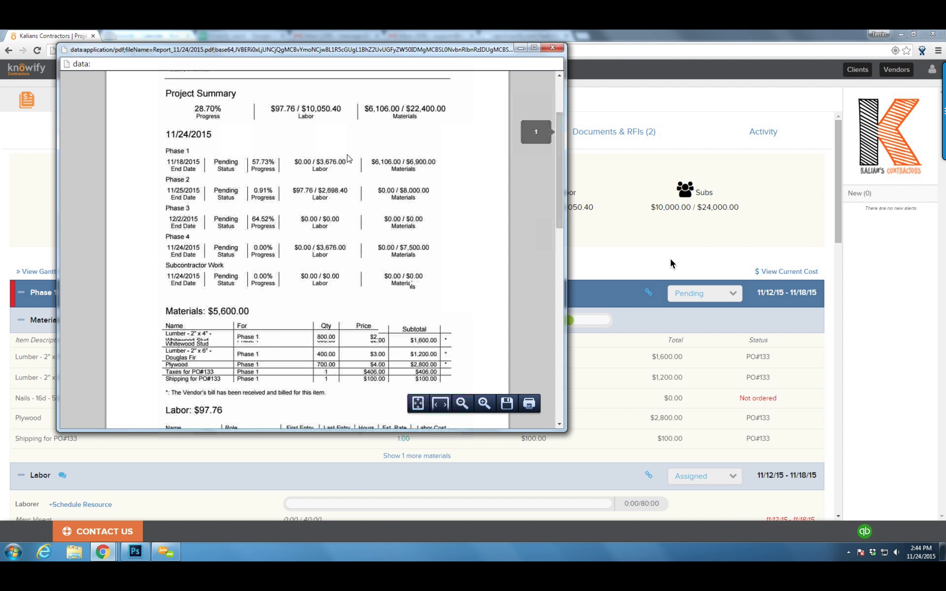
{"action": "scroll", "coordinate": [347, 155], "scroll_direction": "down", "scroll_amount": 2}
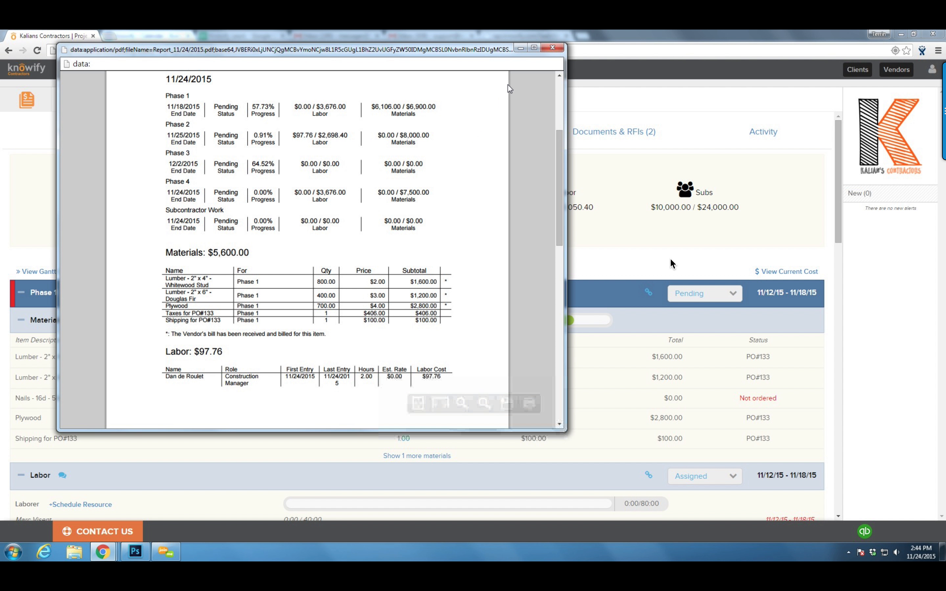
{"action": "scroll", "coordinate": [451, 168], "scroll_direction": "up", "scroll_amount": 3}
{"action": "scroll", "coordinate": [452, 167], "scroll_direction": "up", "scroll_amount": 1}
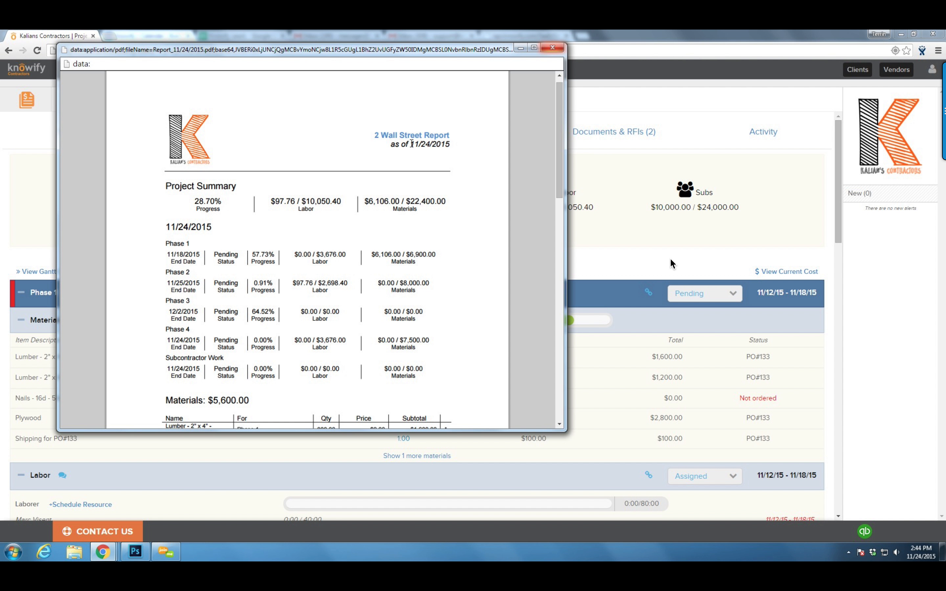
{"action": "left_click", "coordinate": [559, 48]}
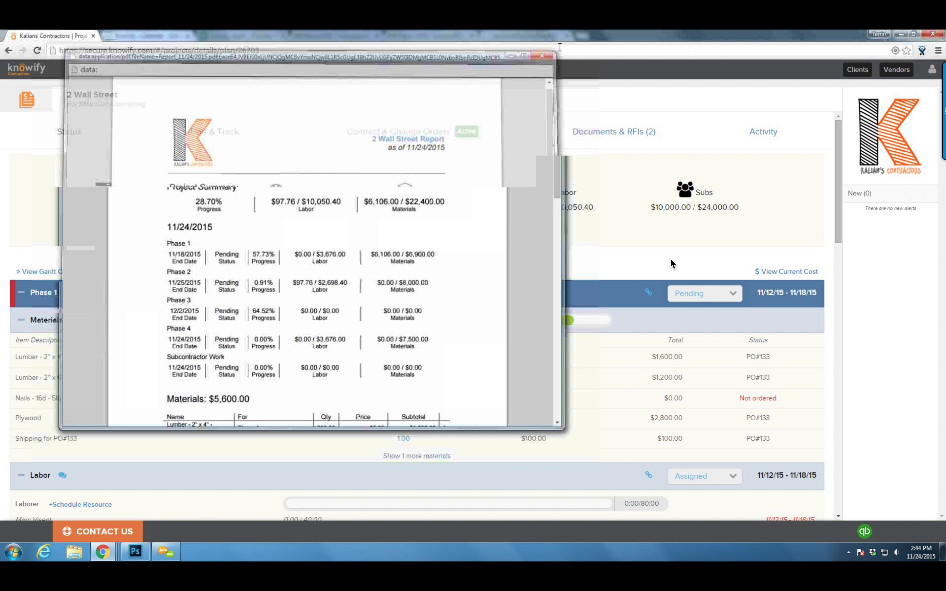
{"action": "left_click", "coordinate": [46, 113]}
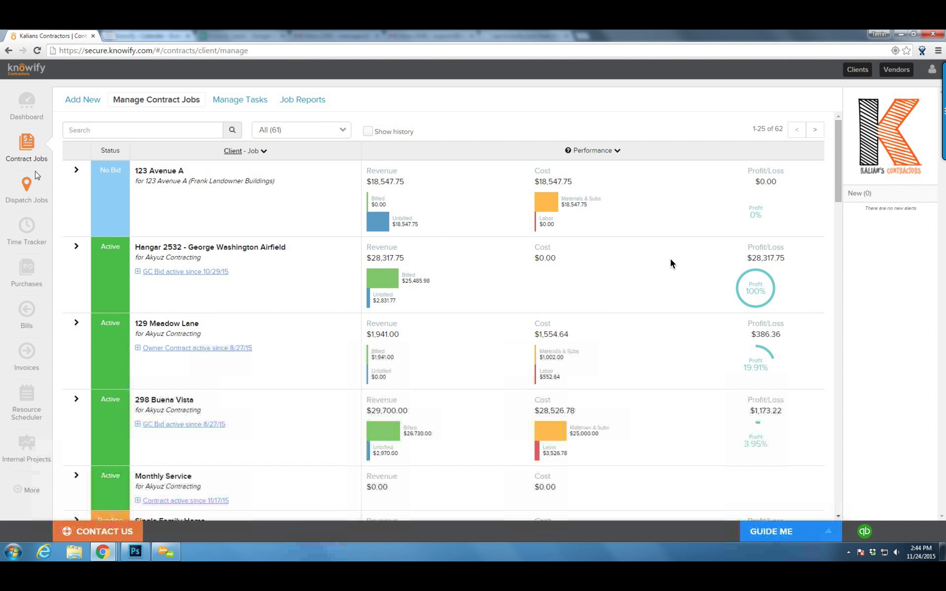
Generate and download the Advanced Jobs Report for Oct 14, 2015 to Nov 24, 2015
{"action": "left_click", "coordinate": [303, 100]}
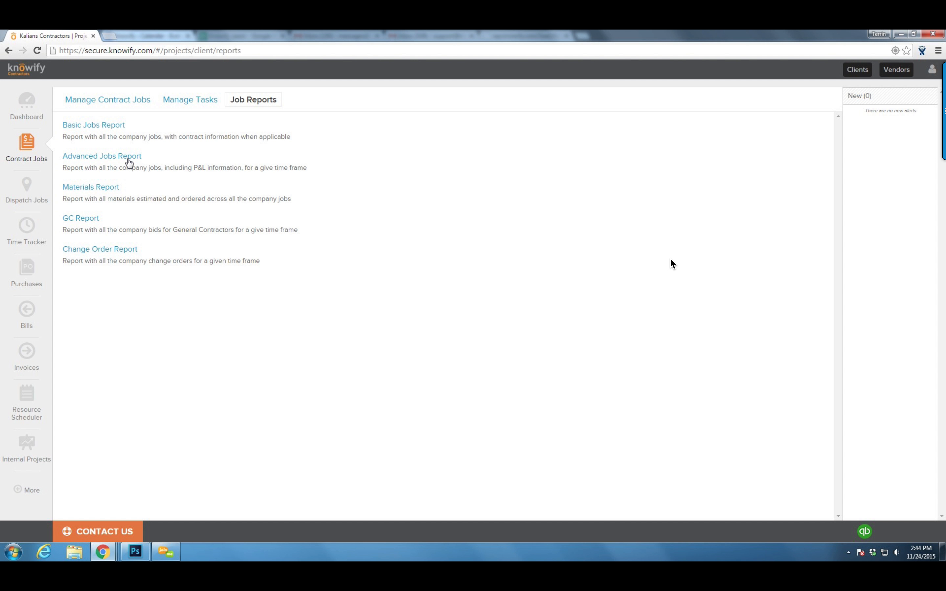
{"action": "left_click", "coordinate": [129, 160]}
{"action": "left_click", "coordinate": [333, 126]}
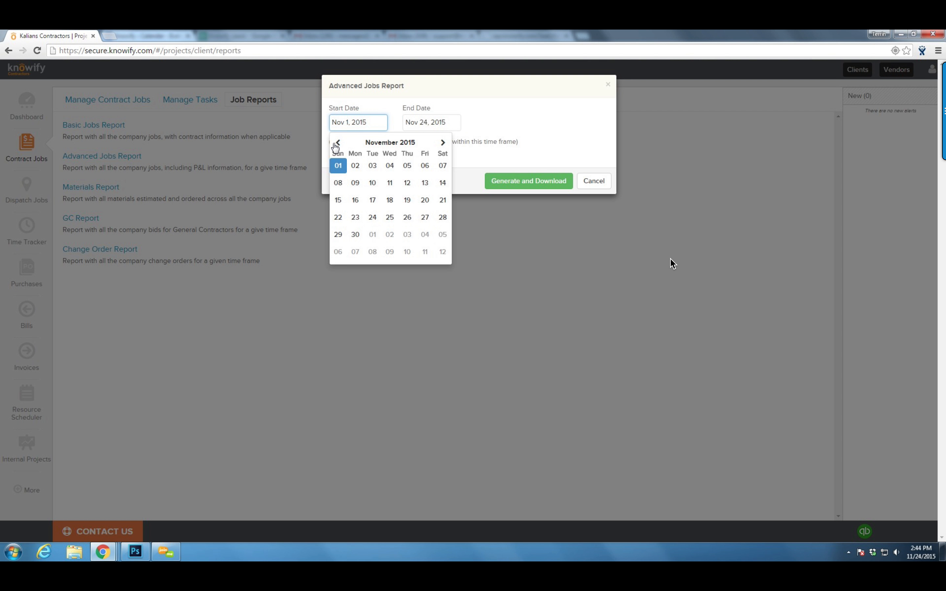
{"action": "left_click", "coordinate": [337, 143]}
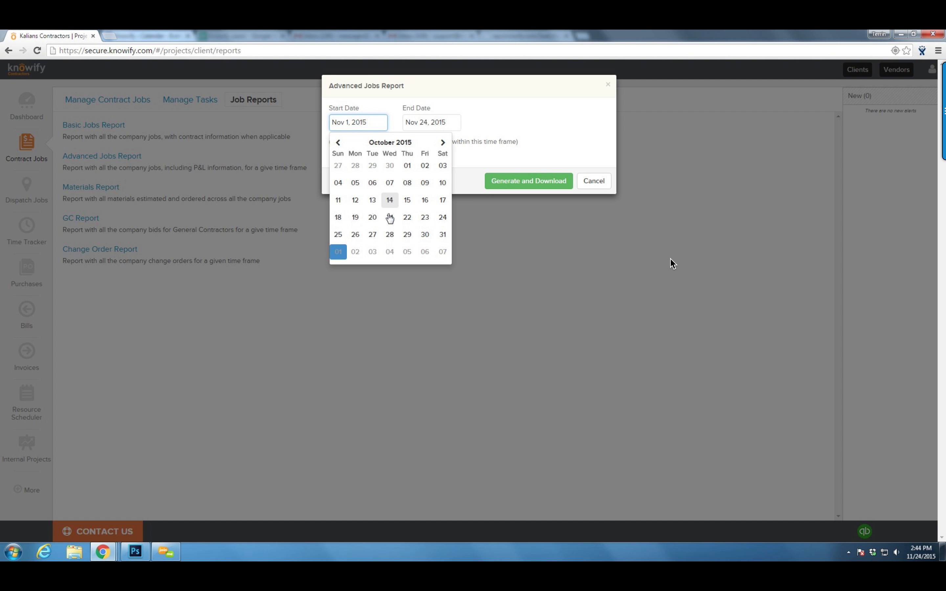
{"action": "left_click", "coordinate": [389, 200]}
{"action": "left_click", "coordinate": [527, 187]}
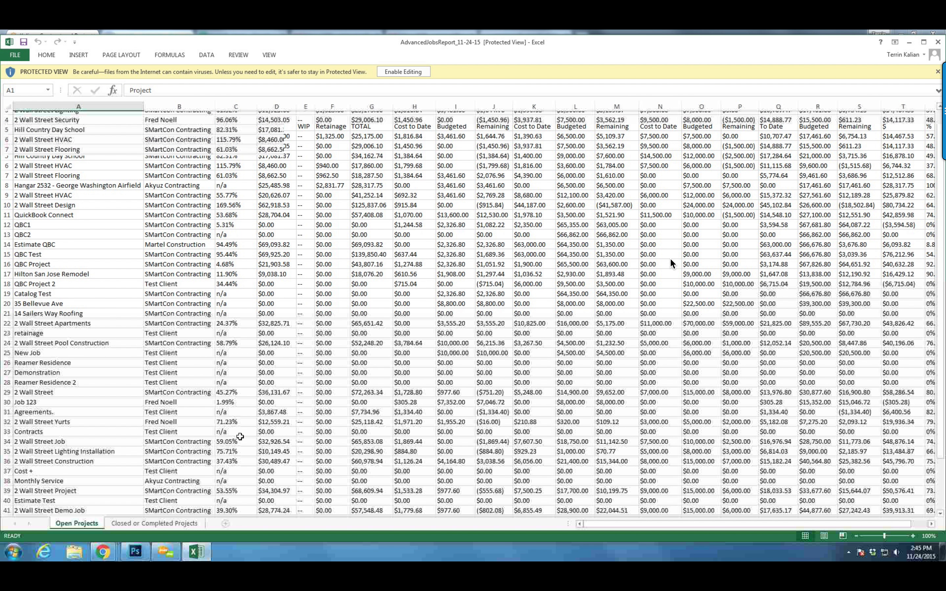
Look through the AdvancedJobsReport workbook's rows and columns in Excel, then close it
{"action": "scroll", "coordinate": [671, 259], "scroll_direction": "down", "scroll_amount": 4}
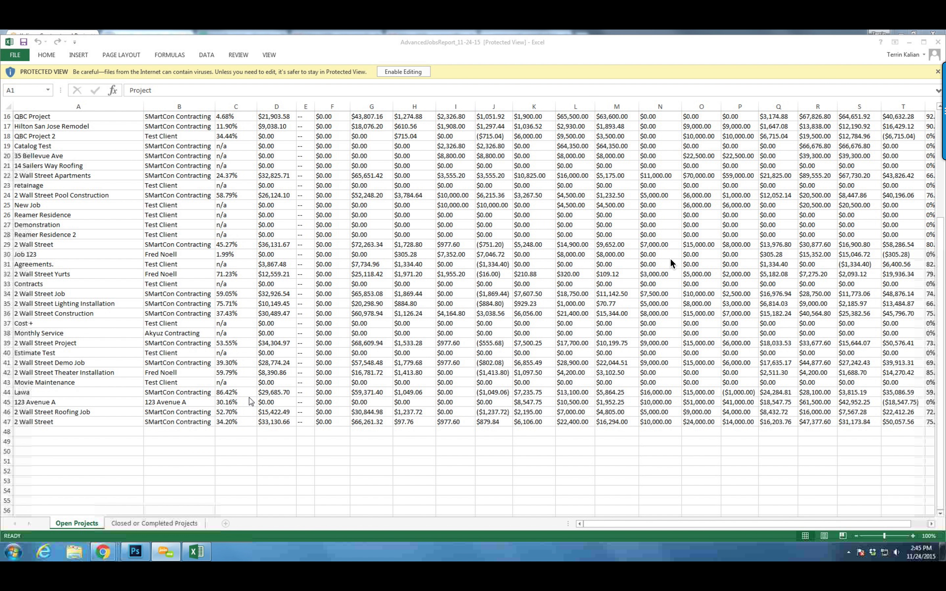
{"action": "scroll", "coordinate": [671, 263], "scroll_direction": "up", "scroll_amount": 5}
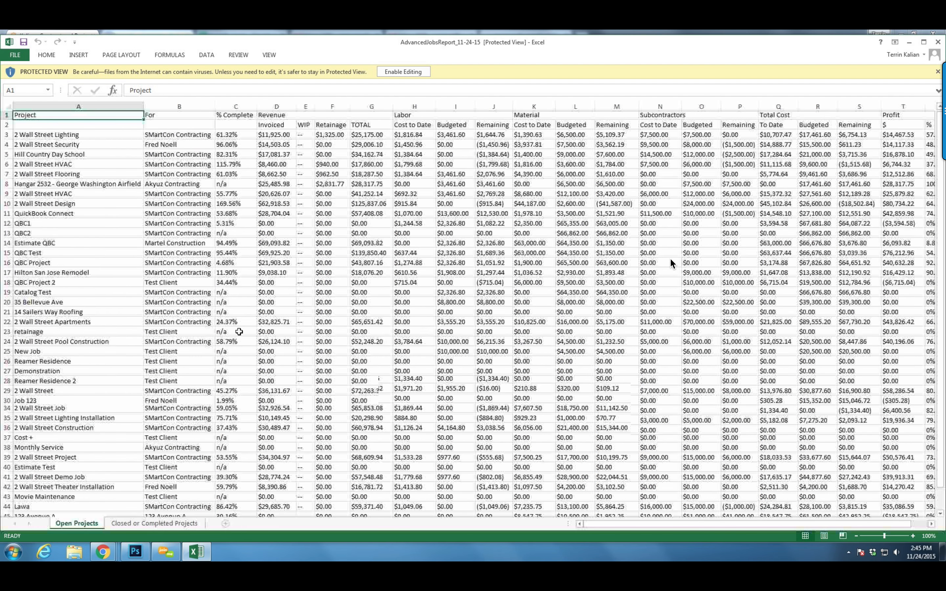
{"action": "scroll", "coordinate": [670, 263], "scroll_direction": "right", "scroll_amount": 2}
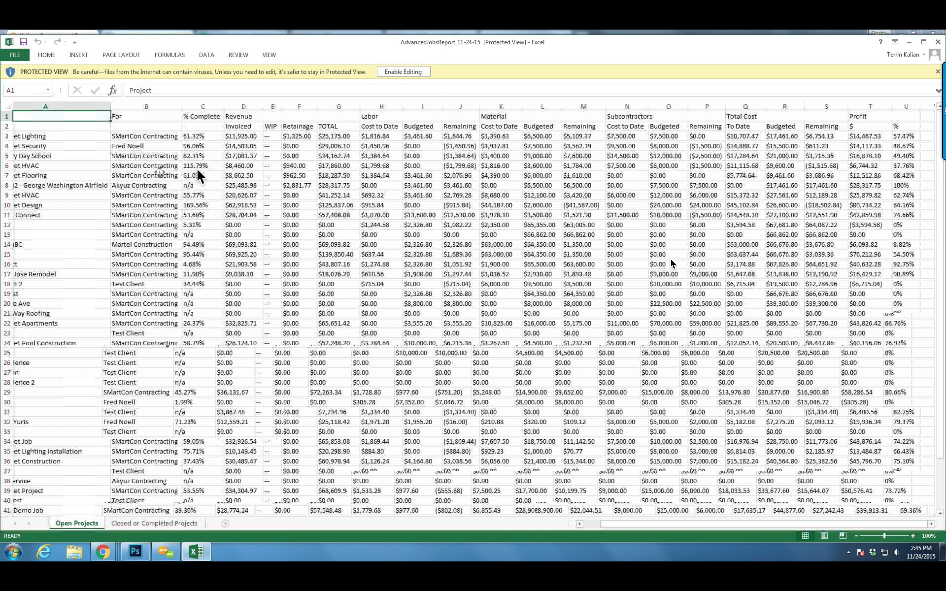
{"action": "scroll", "coordinate": [670, 258], "scroll_direction": "right", "scroll_amount": 3}
{"action": "scroll", "coordinate": [671, 261], "scroll_direction": "right", "scroll_amount": 2}
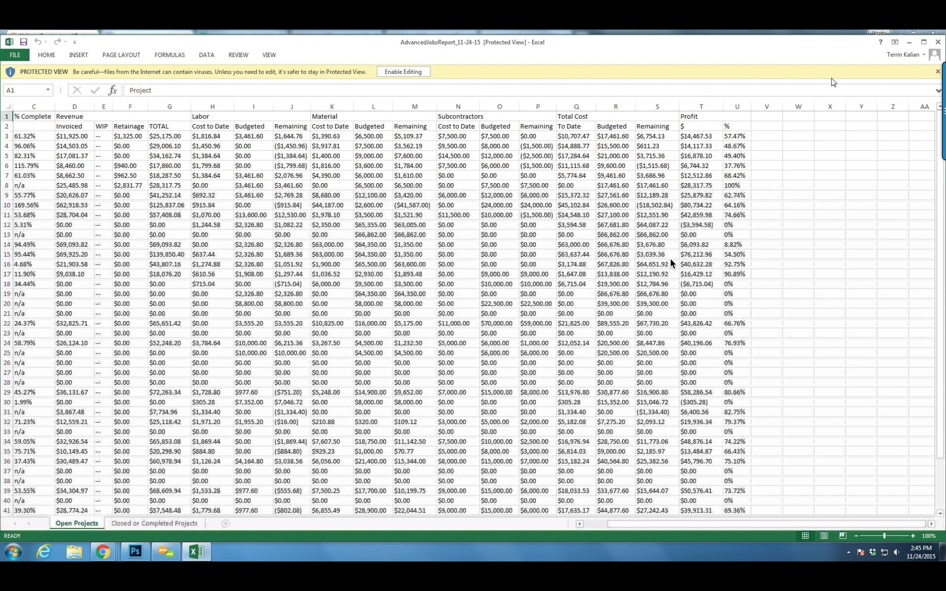
{"action": "key", "text": "alt+F4"}
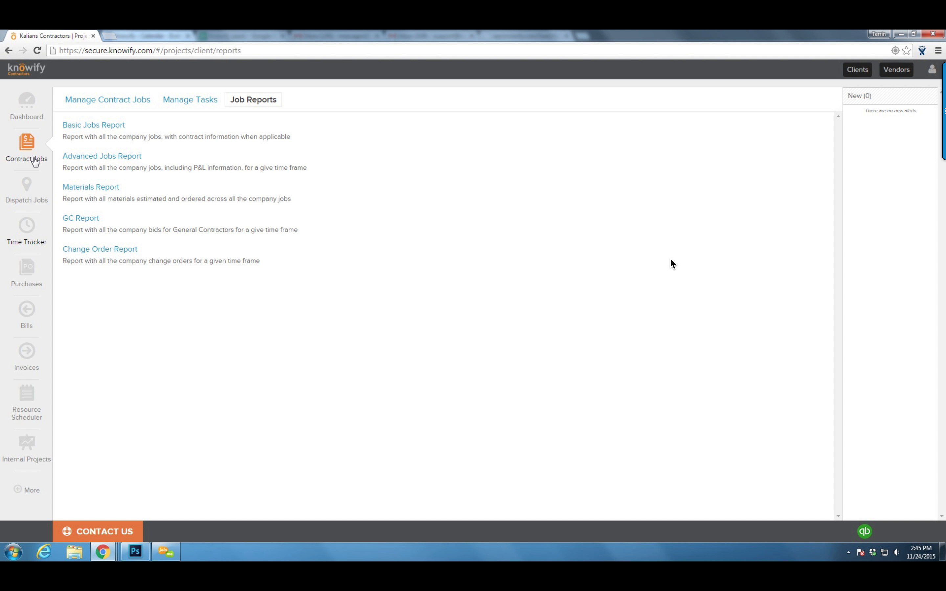
Switch from Job Reports to the Dashboard overview
{"action": "left_click", "coordinate": [35, 113]}
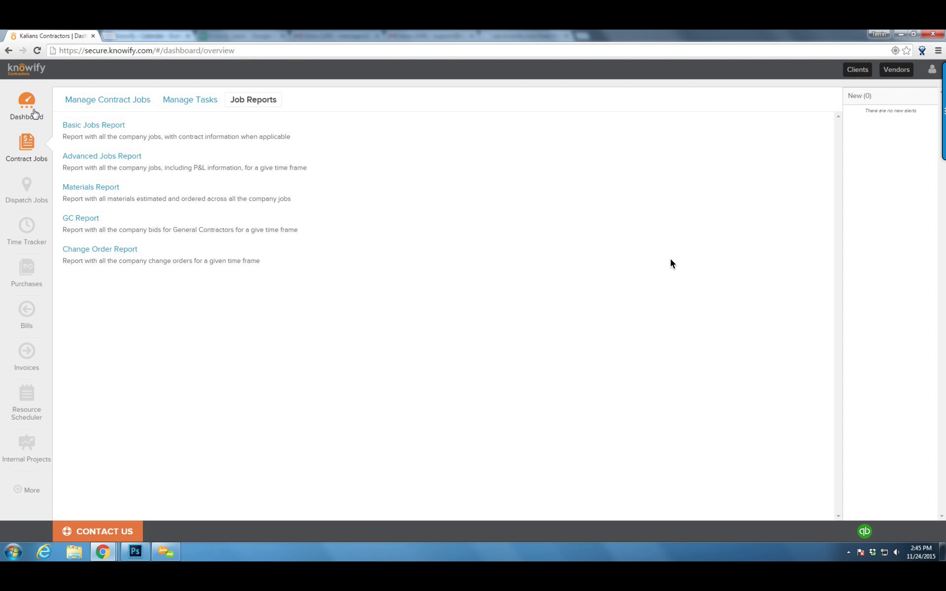